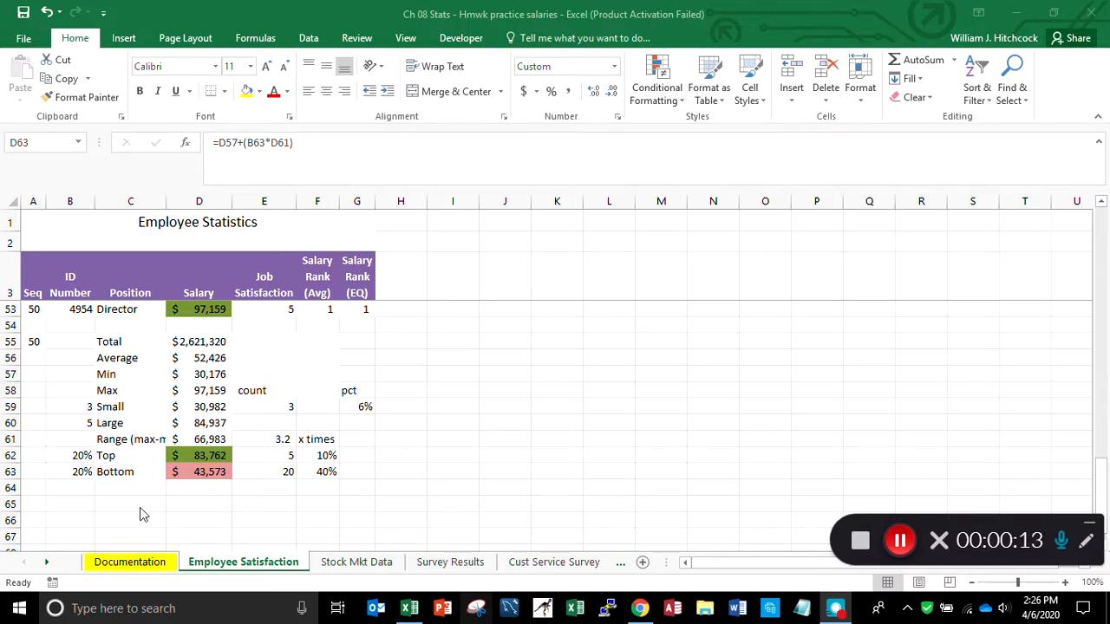
# Enter the quartile numbers 0, 1, 2, 3 and 4 down cells B65 to B69.
pyautogui.click(81, 506)
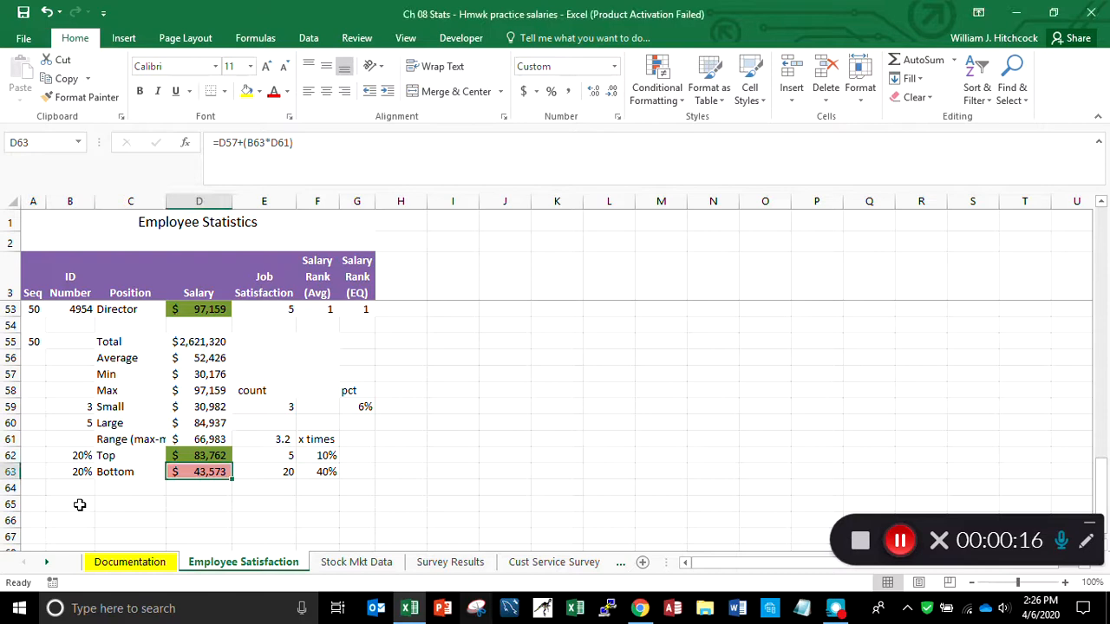
pyautogui.click(79, 505)
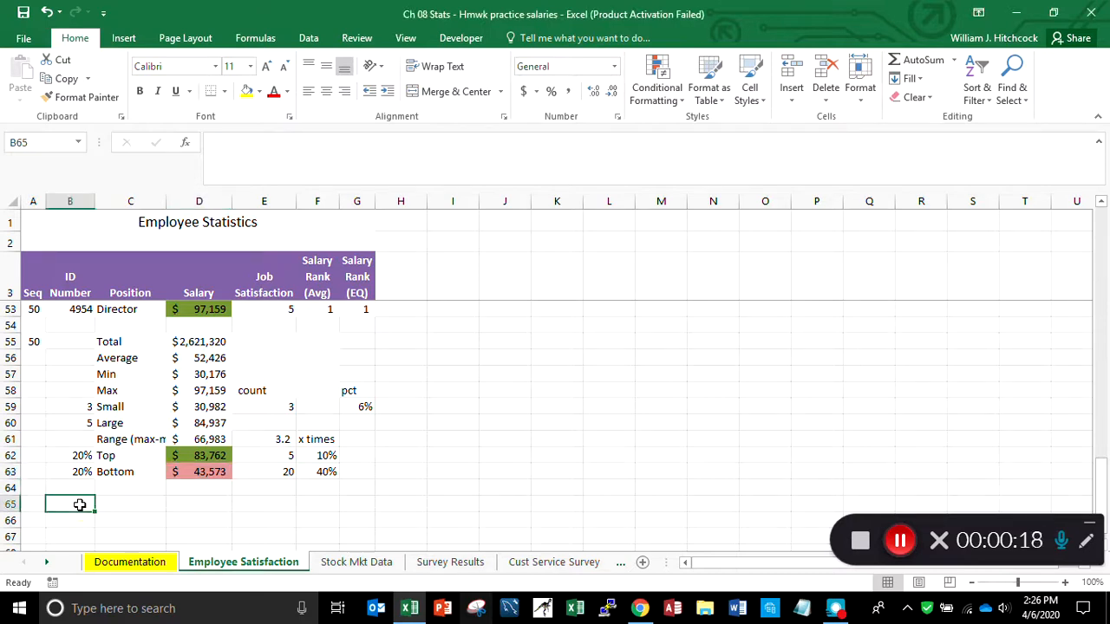
pyautogui.write('01')
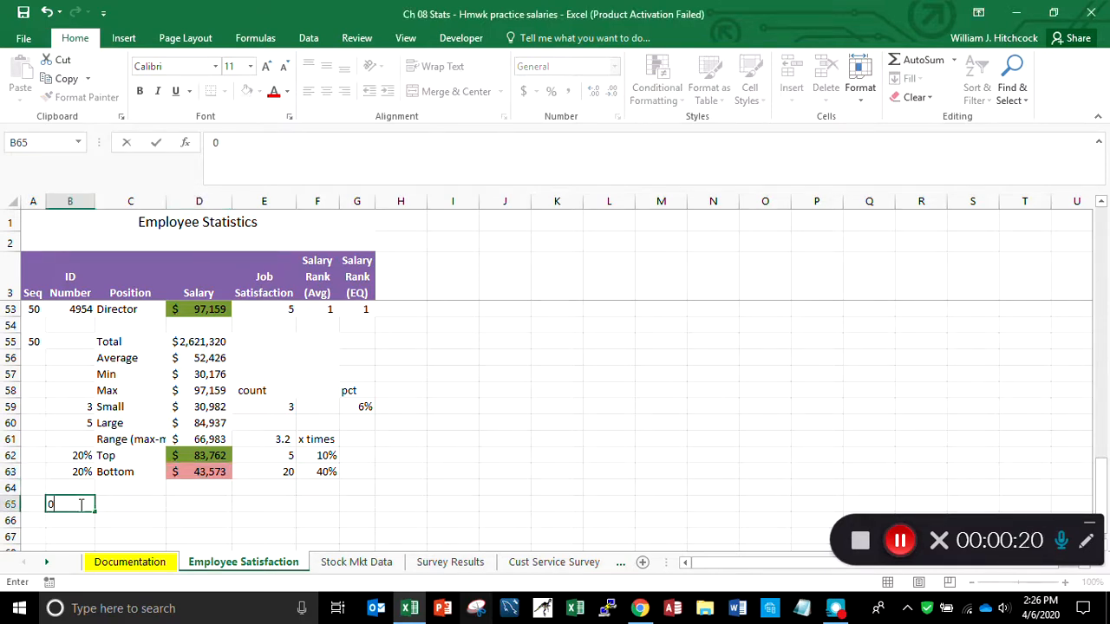
pyautogui.press('Return')
pyautogui.write('1')
pyautogui.press('Return')
pyautogui.write('2')
pyautogui.press('Return')
pyautogui.write('3')
pyautogui.press('Return')
pyautogui.write('4')
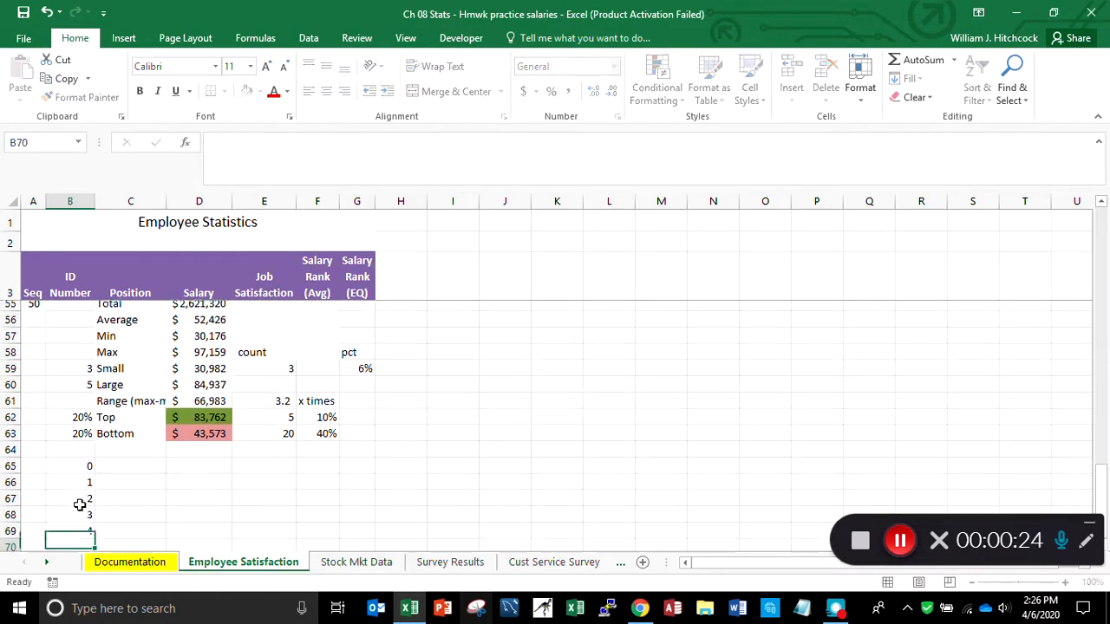
pyautogui.press('Return')
# Enter the headings Quartile.exc in C64 and Quartile.inc in D64.
pyautogui.click(79, 505)
pyautogui.press('Up')
pyautogui.press('Up')
pyautogui.press('Up')
pyautogui.press('Up')
pyautogui.press('Right')
pyautogui.write('Q')
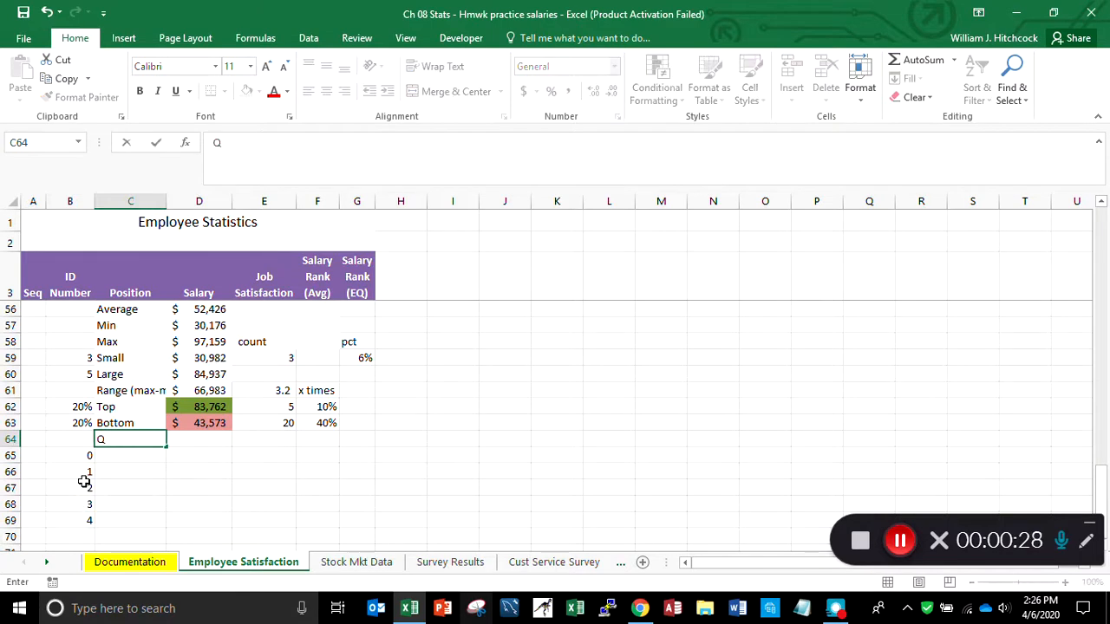
pyautogui.press('BackSpace')
pyautogui.write('Quartile.exc')
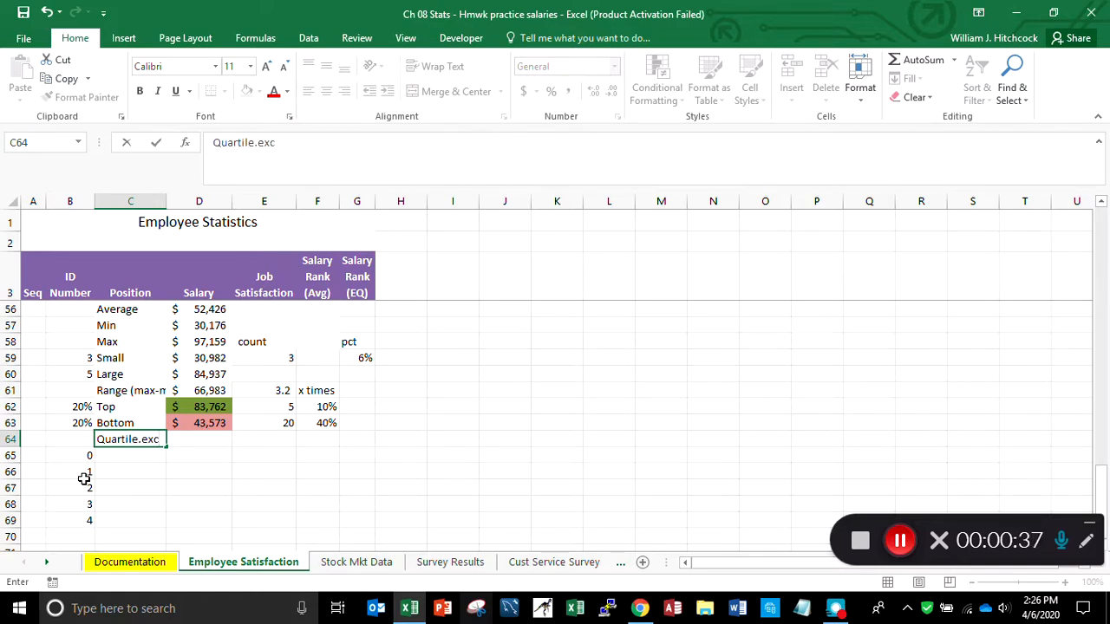
pyautogui.press('Tab')
pyautogui.write('Quartile.')
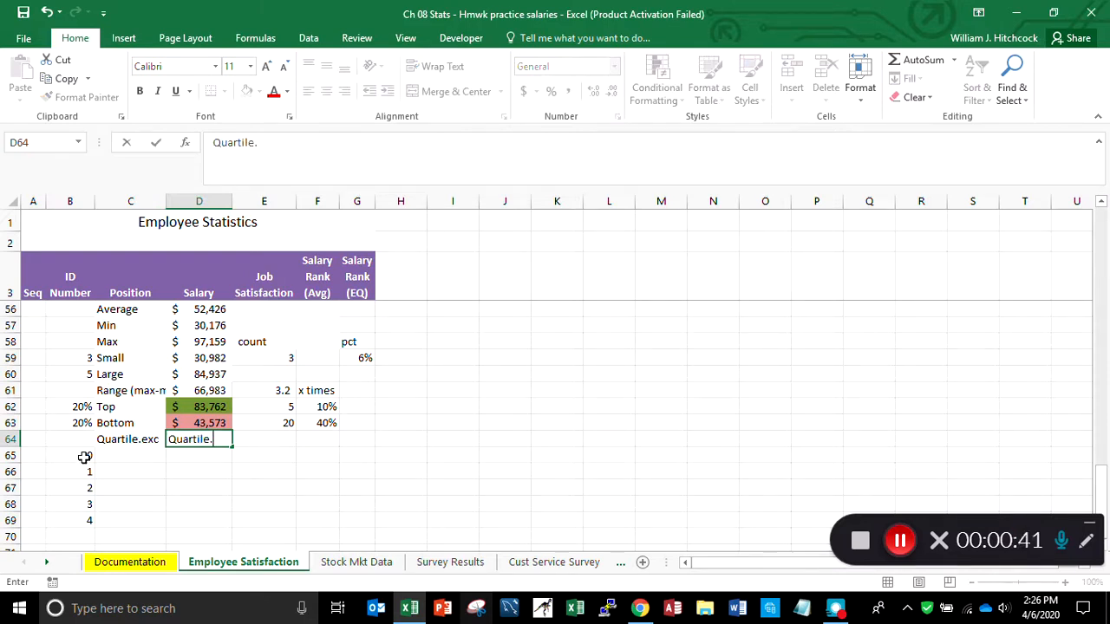
pyautogui.write('inc')
pyautogui.press('Return')
# Enter =QUARTILE.EXC(D$4:D$53,B65) in C65, keeping the rows of the salary range absolute.
pyautogui.press('Left')
pyautogui.write('=')
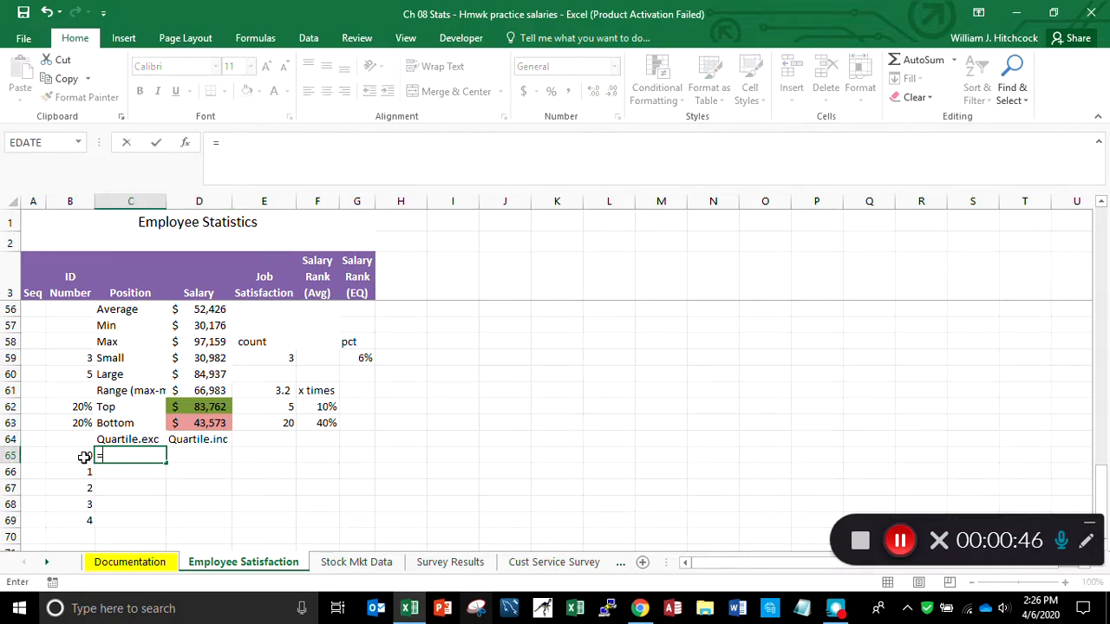
pyautogui.write('qu')
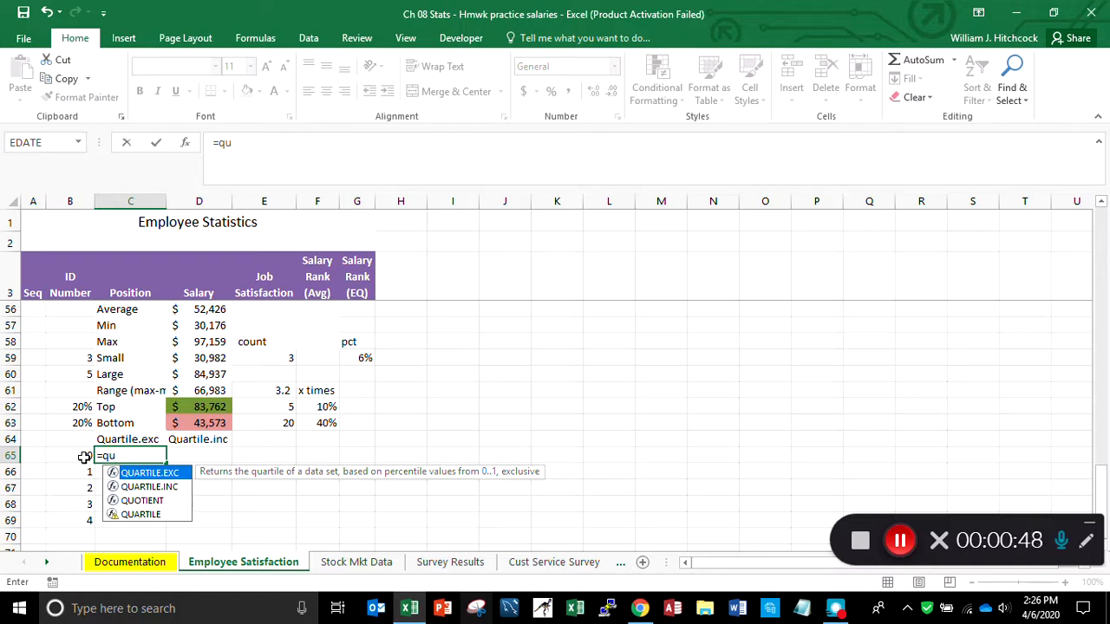
pyautogui.write('ar')
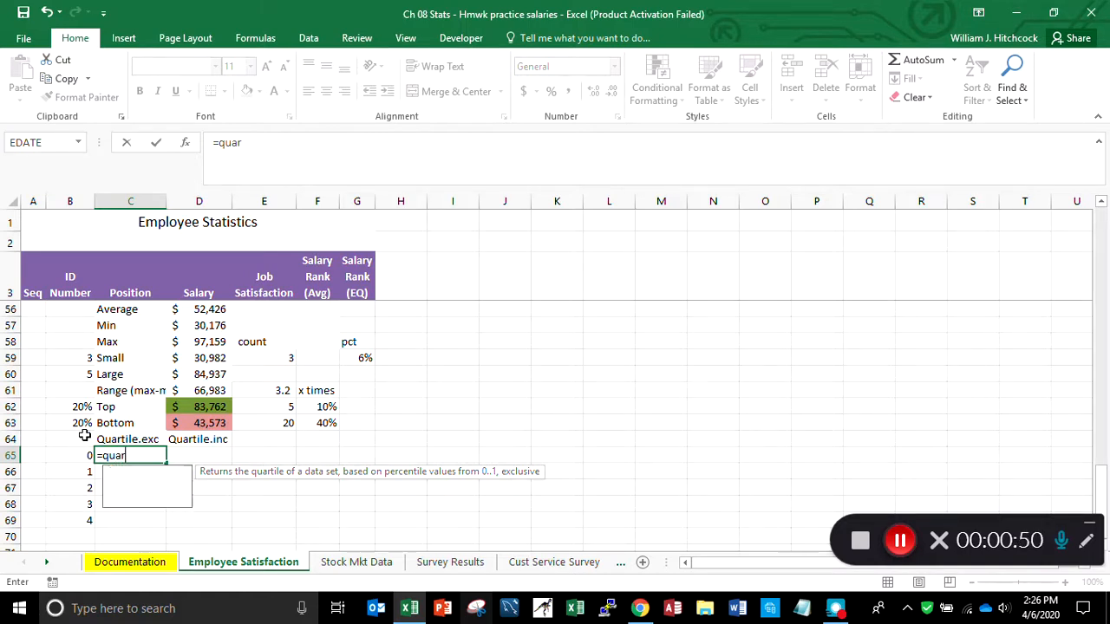
pyautogui.write('tile.ex')
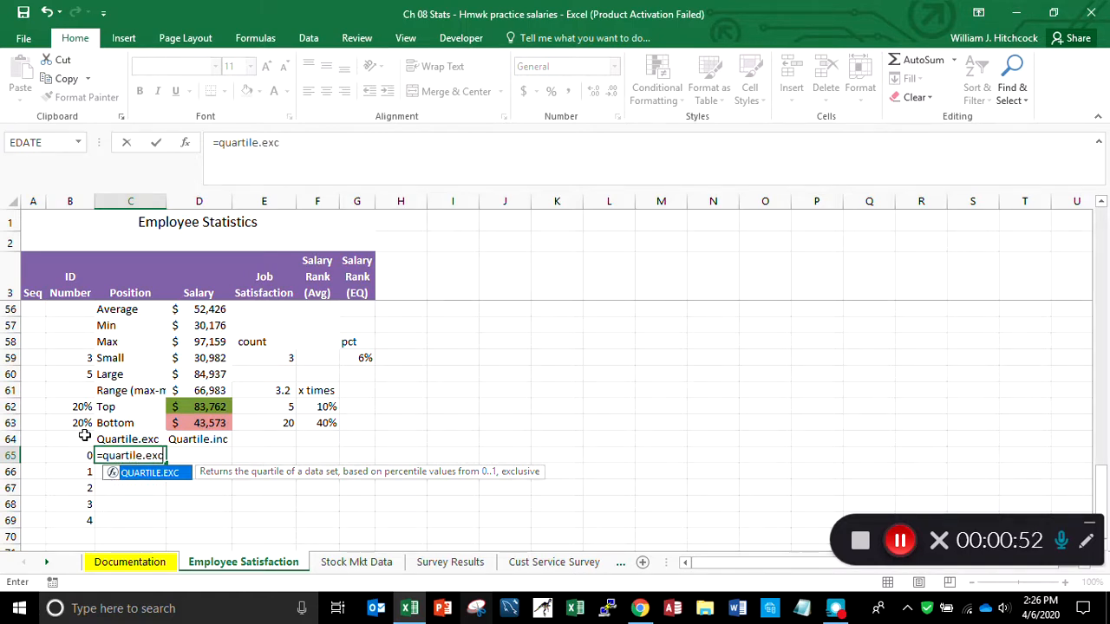
pyautogui.write('c(')
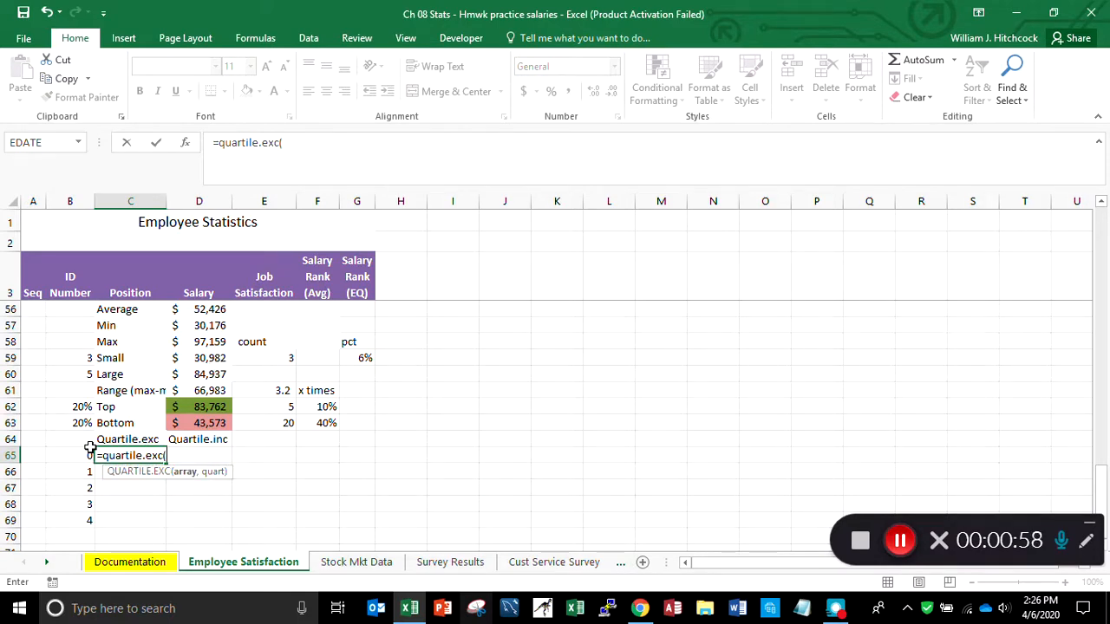
pyautogui.press('Up')
pyautogui.press('Up')
pyautogui.press('Up')
pyautogui.press('Up')
pyautogui.press('Up')
pyautogui.press('Up')
pyautogui.press('Up')
pyautogui.press('Up')
pyautogui.press('Up')
pyautogui.press('Up')
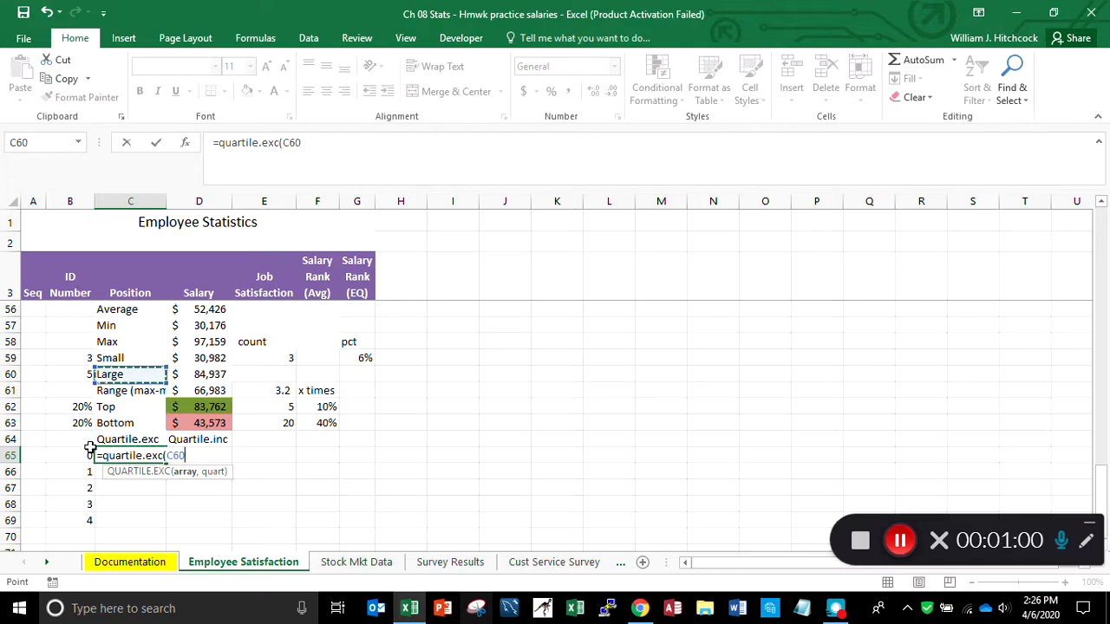
pyautogui.press('Up')
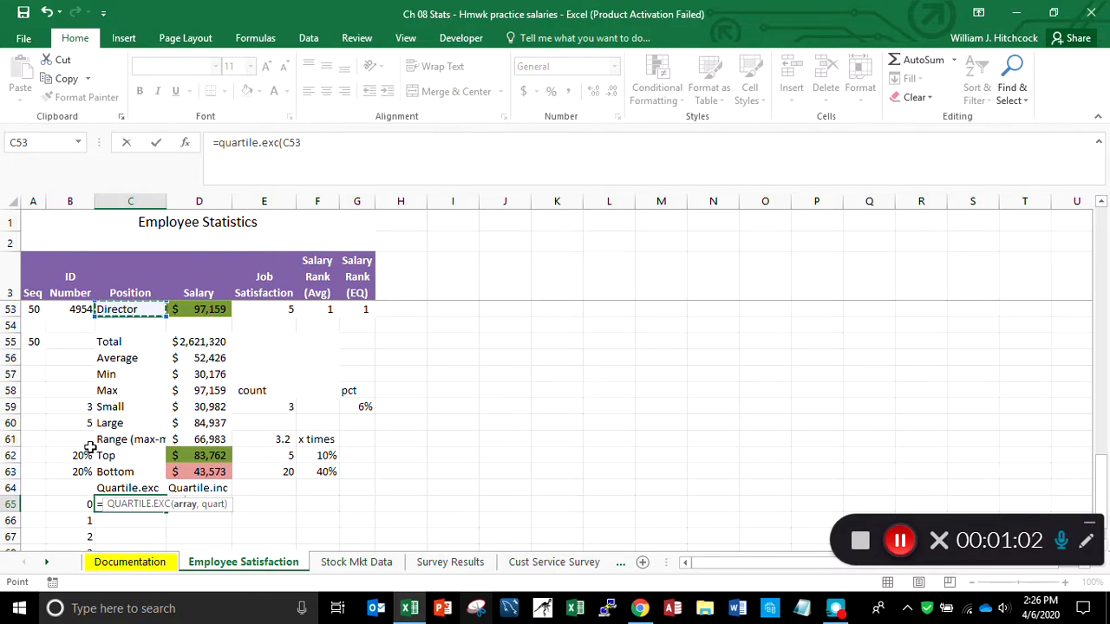
pyautogui.press('Right')
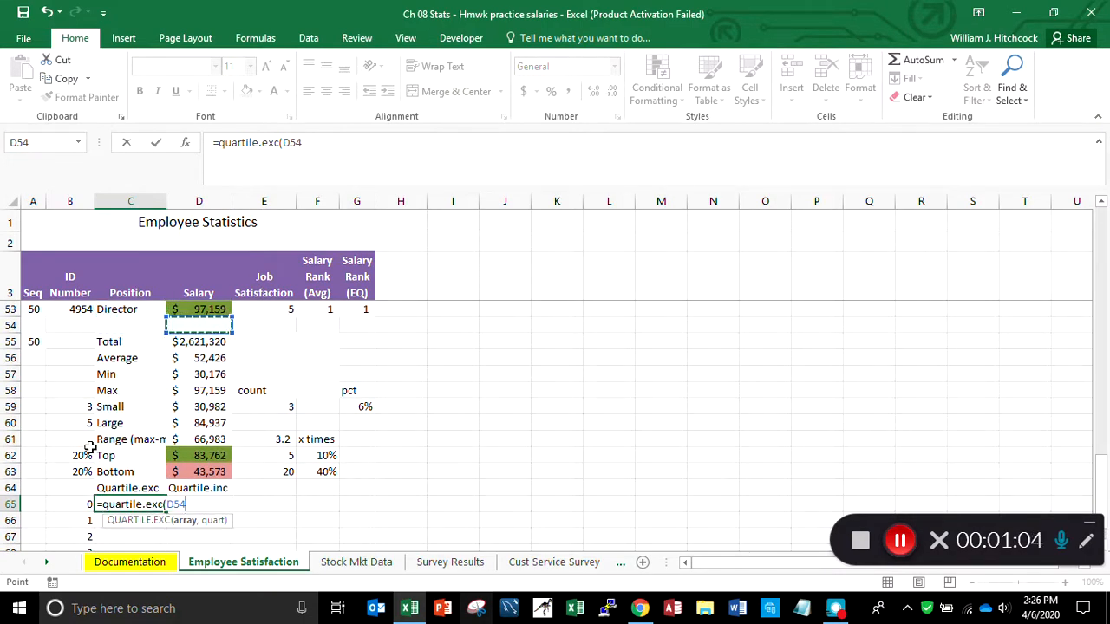
pyautogui.press('Up')
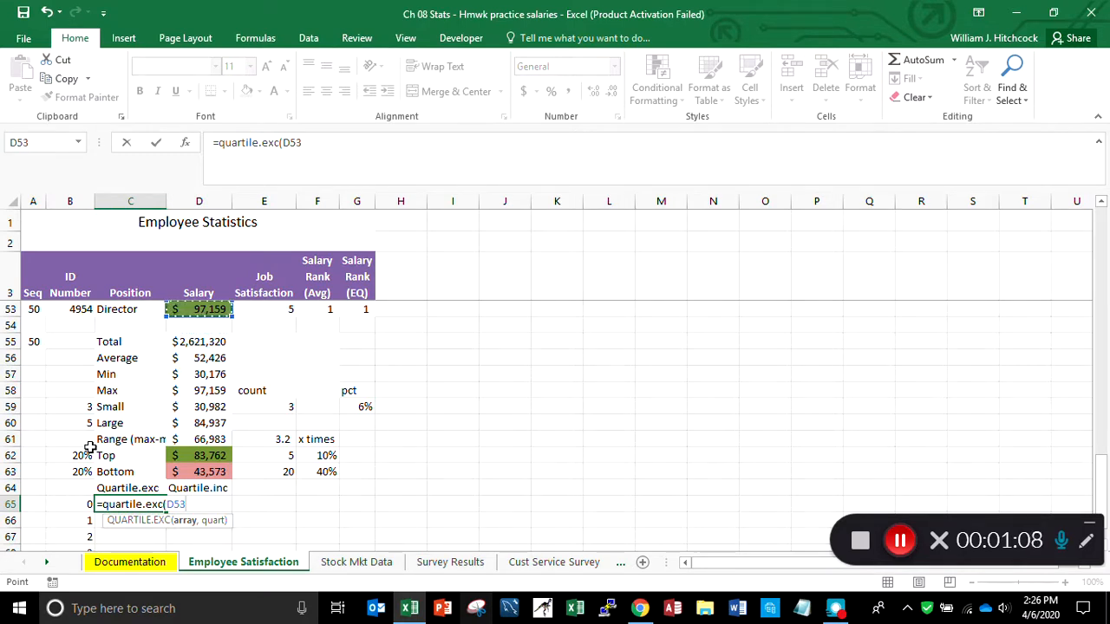
pyautogui.press('Down')
pyautogui.hotkey('ctrl', 'shift', 'Up')
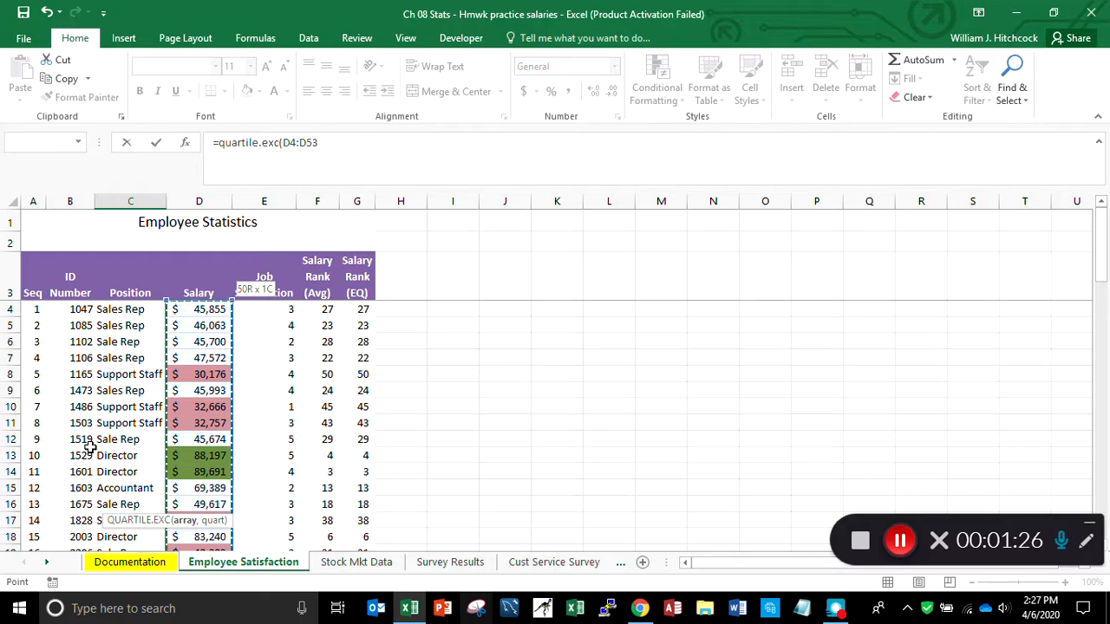
pyautogui.press('F4')
pyautogui.press('F4')
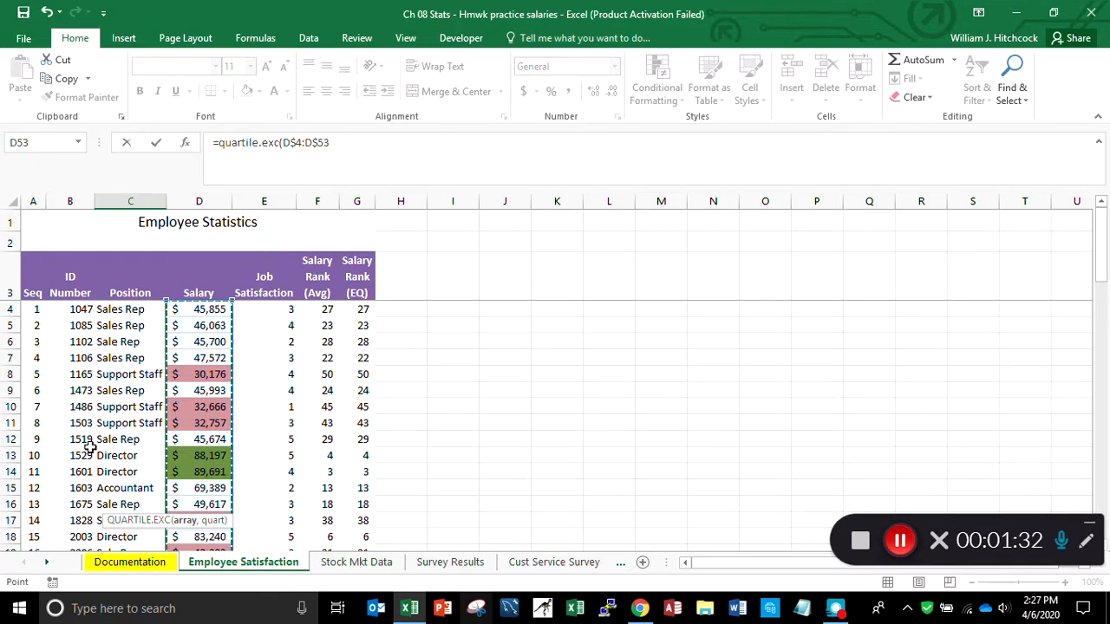
pyautogui.write(',')
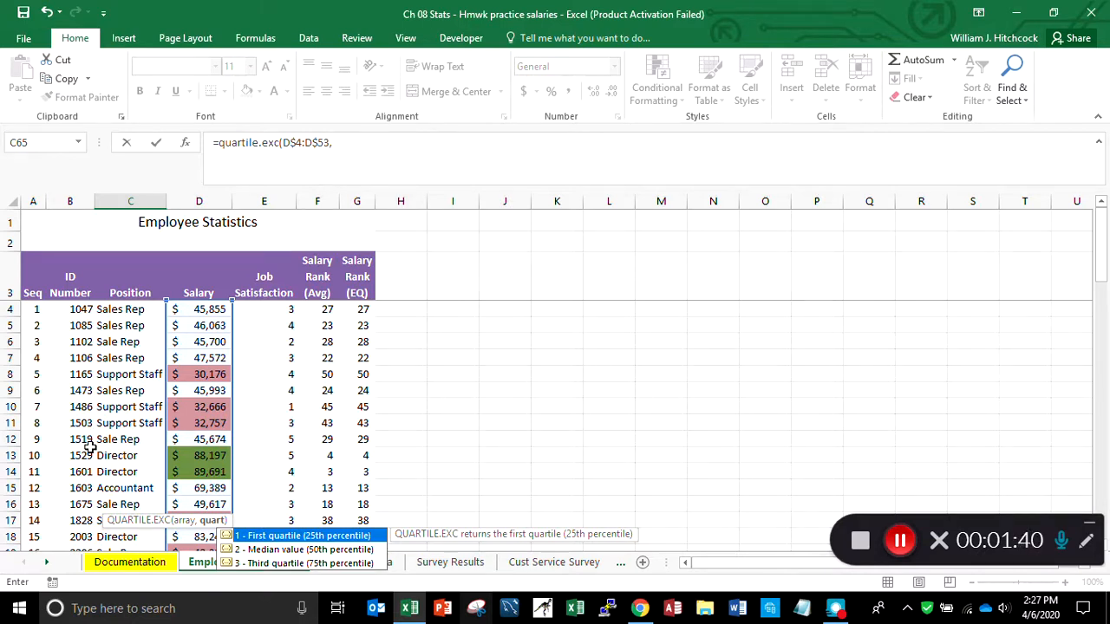
pyautogui.press('Left')
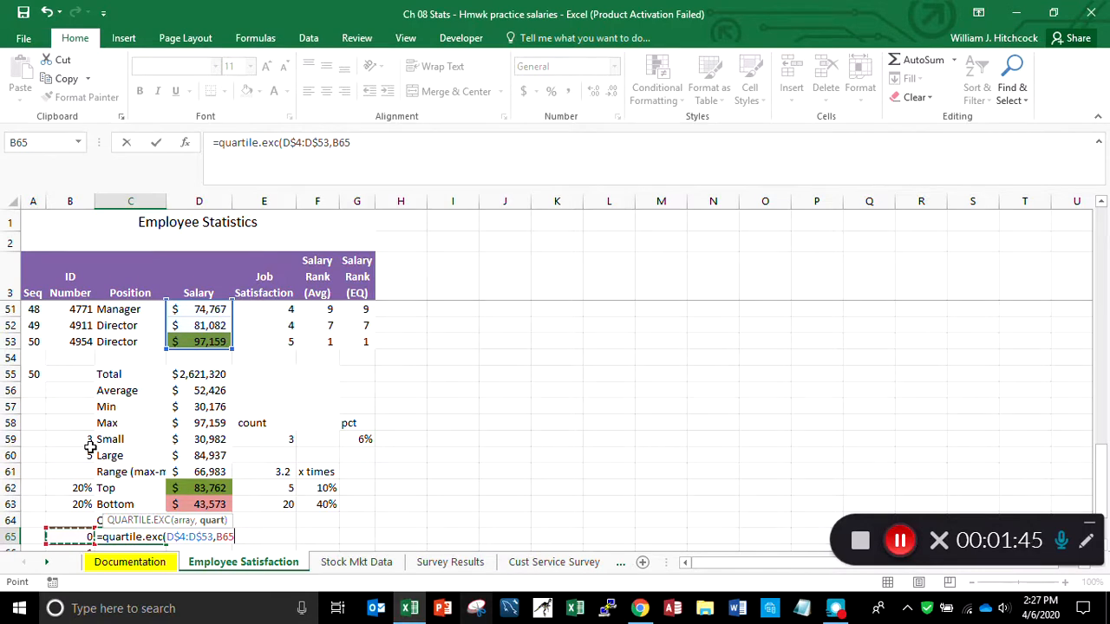
pyautogui.press('Return')
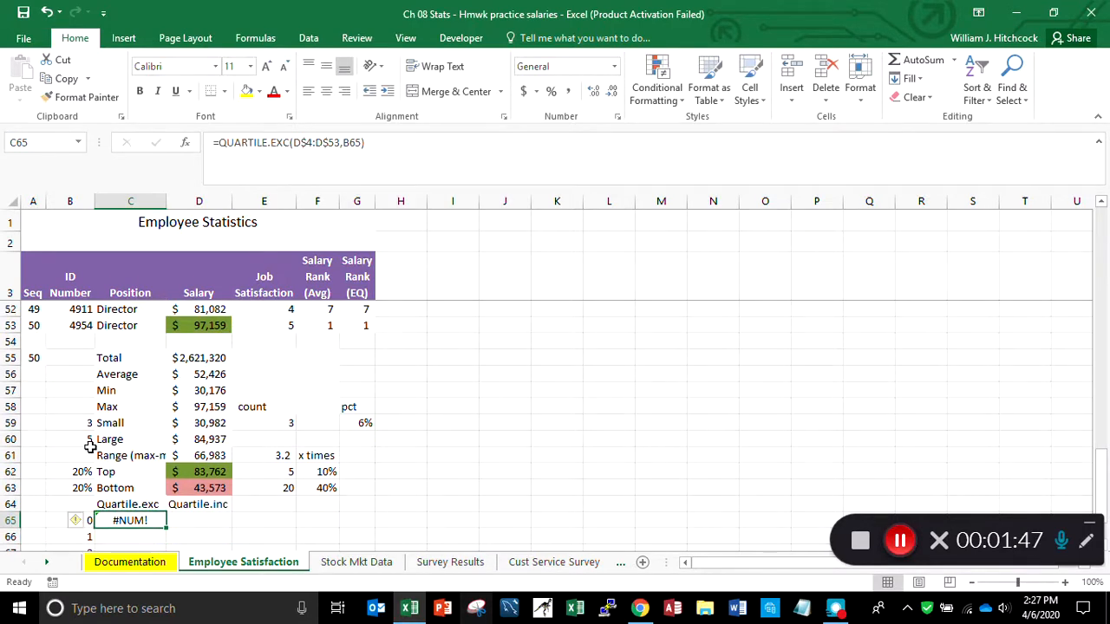
# Copy the QUARTILE.EXC formula from C65 down through C69 and check the copied formulas.
pyautogui.hotkey('ctrl', 'c')
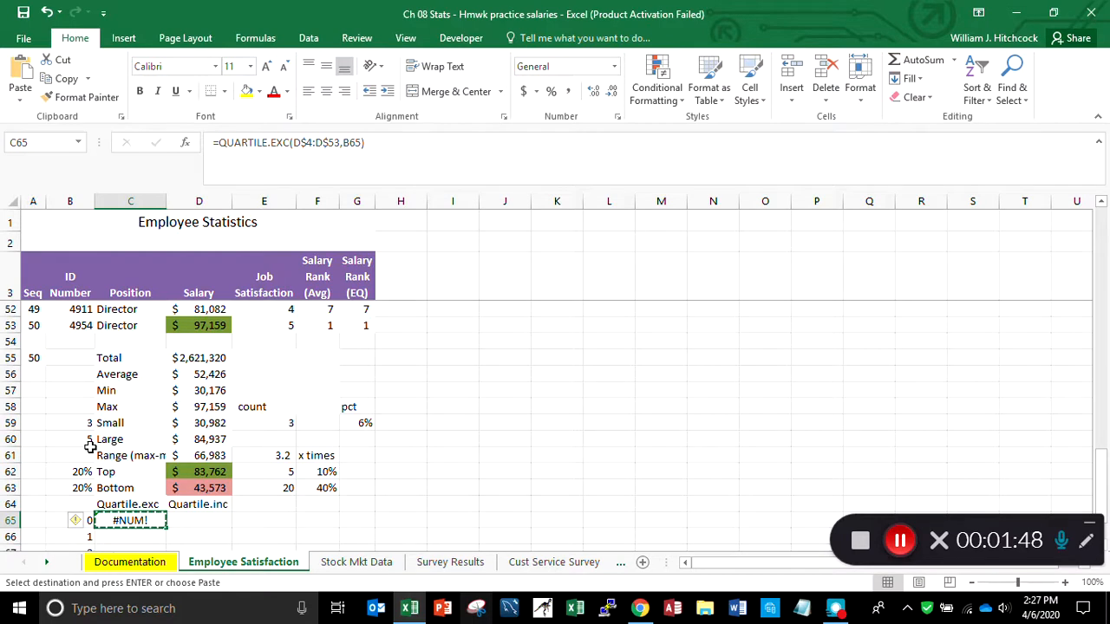
pyautogui.hotkey('shift', 'Down')
pyautogui.hotkey('shift', 'Down')
pyautogui.hotkey('shift', 'Down')
pyautogui.hotkey('shift', 'Down')
pyautogui.hotkey('ctrl', 'v')
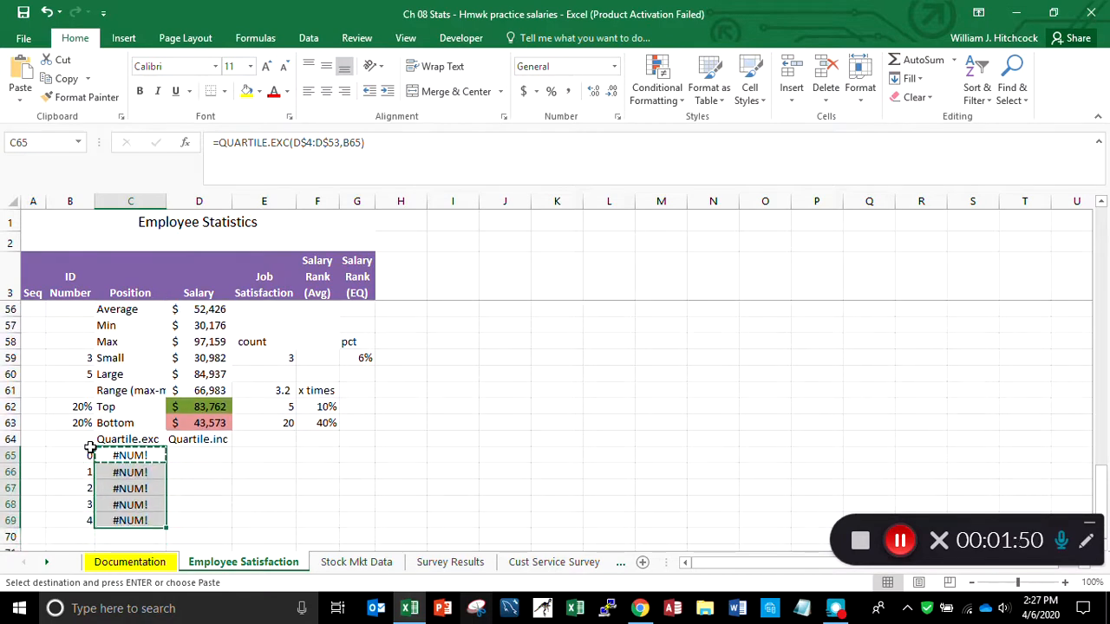
pyautogui.press('Return')
pyautogui.press('Down')
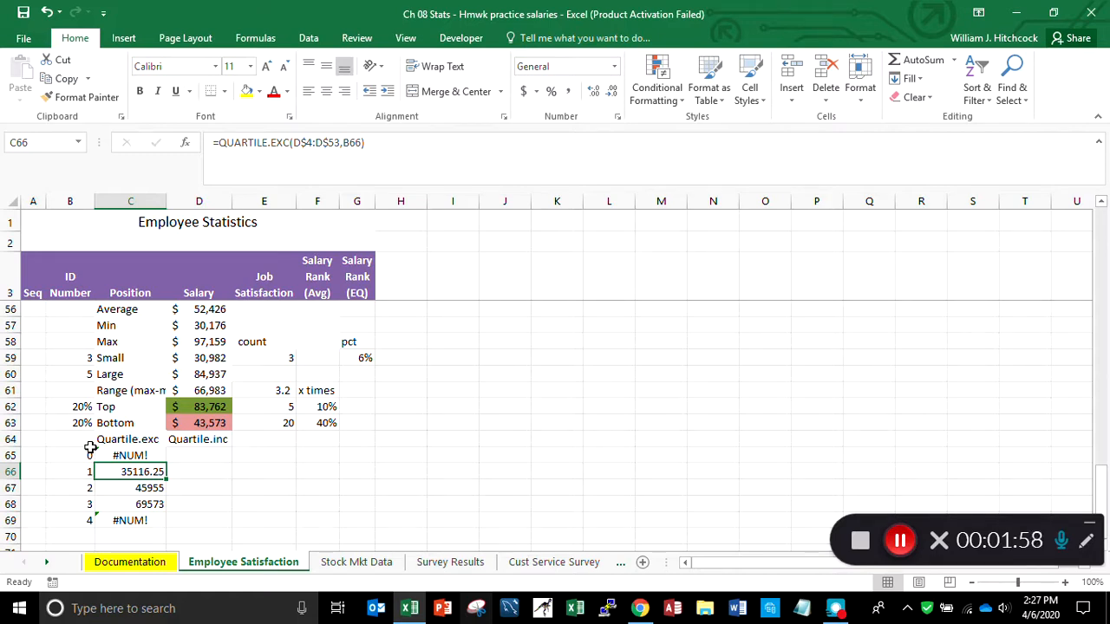
pyautogui.press('Down')
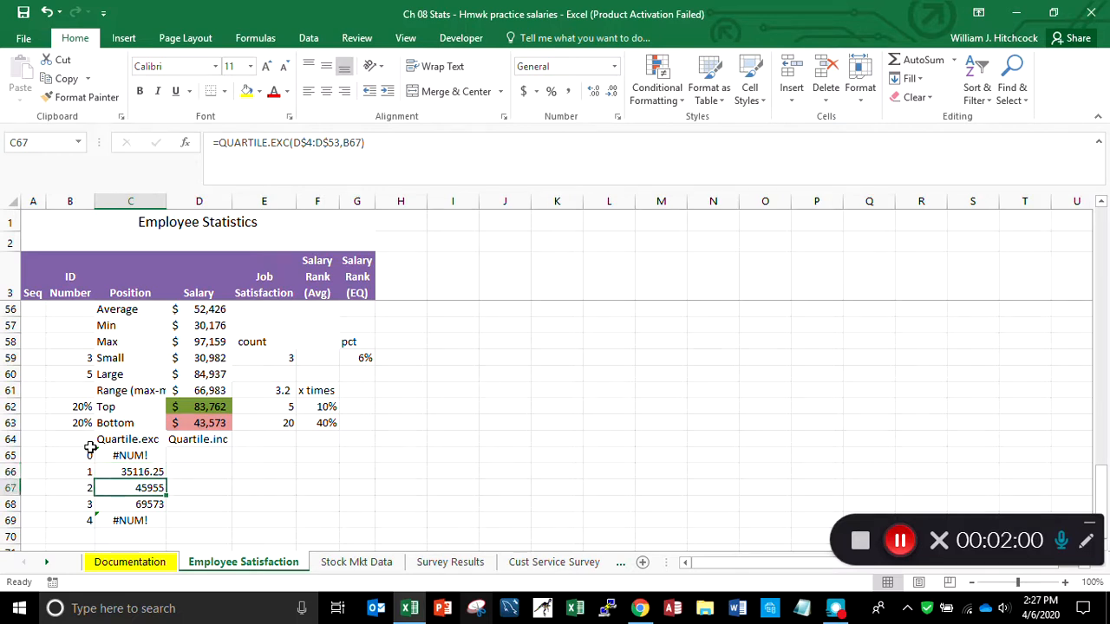
pyautogui.press('Down')
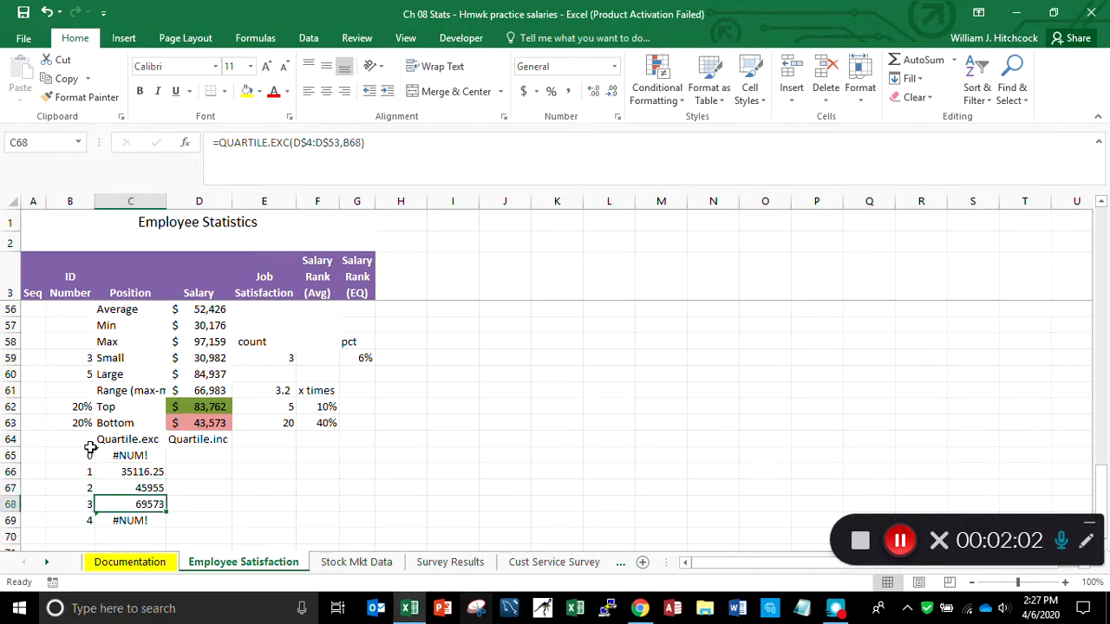
pyautogui.press('Up')
pyautogui.press('Up')
pyautogui.press('Up')
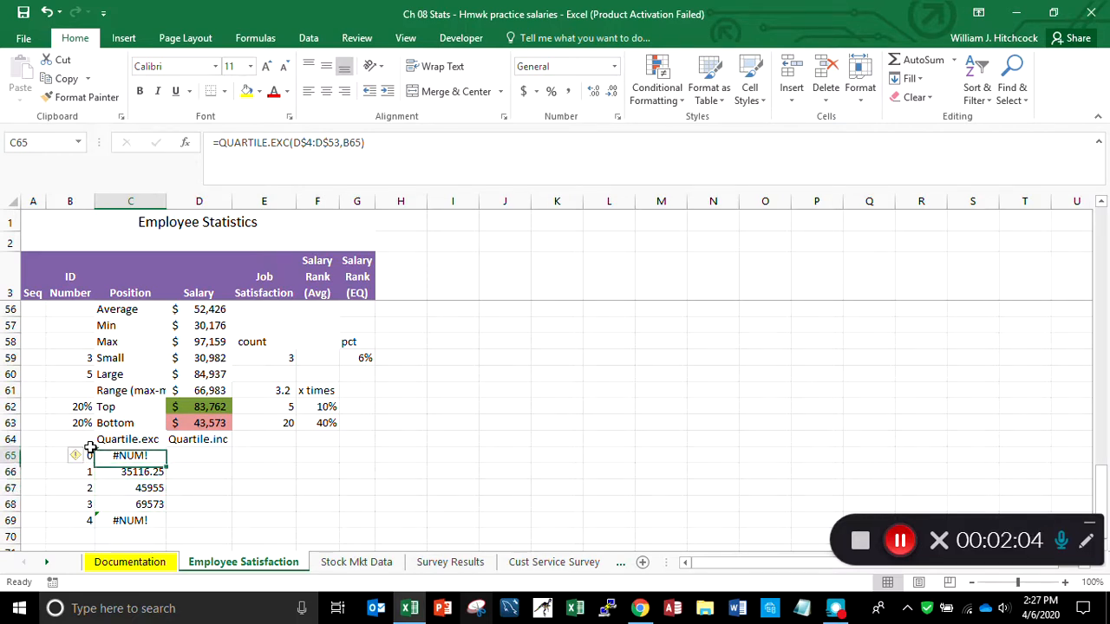
pyautogui.hotkey('shift', 'Right')
pyautogui.hotkey('shift', 'Down')
pyautogui.hotkey('shift', 'Down')
pyautogui.hotkey('shift', 'Down')
pyautogui.hotkey('shift', 'Down')
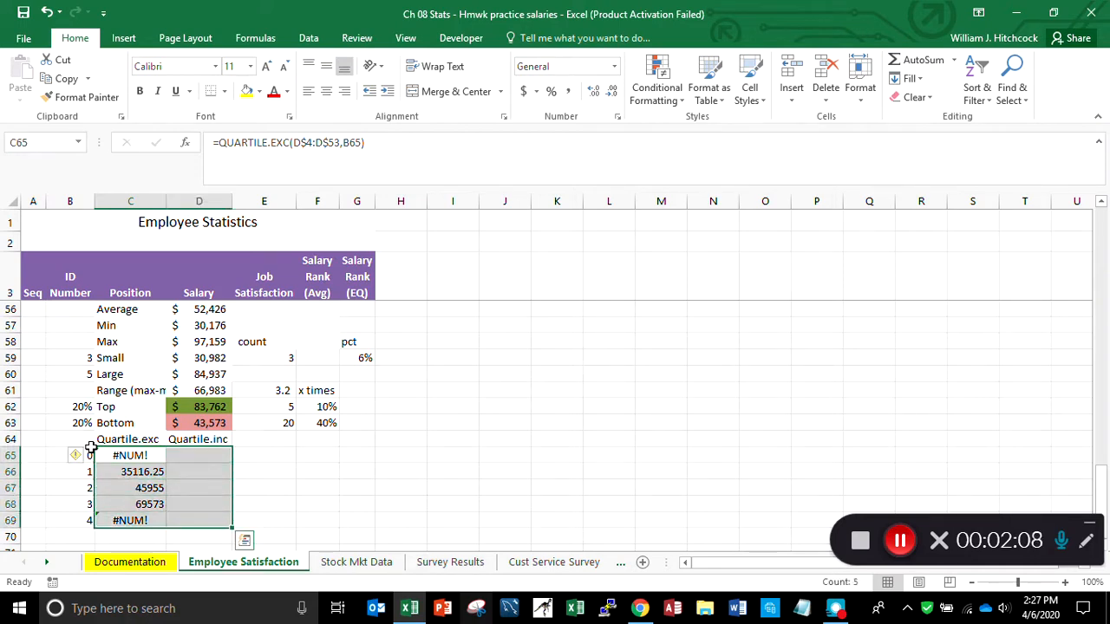
# Copy the currency formatting of the Min salary in D57 to the range C65:D69 with Format Painter.
pyautogui.click(192, 322)
pyautogui.click(83, 104)
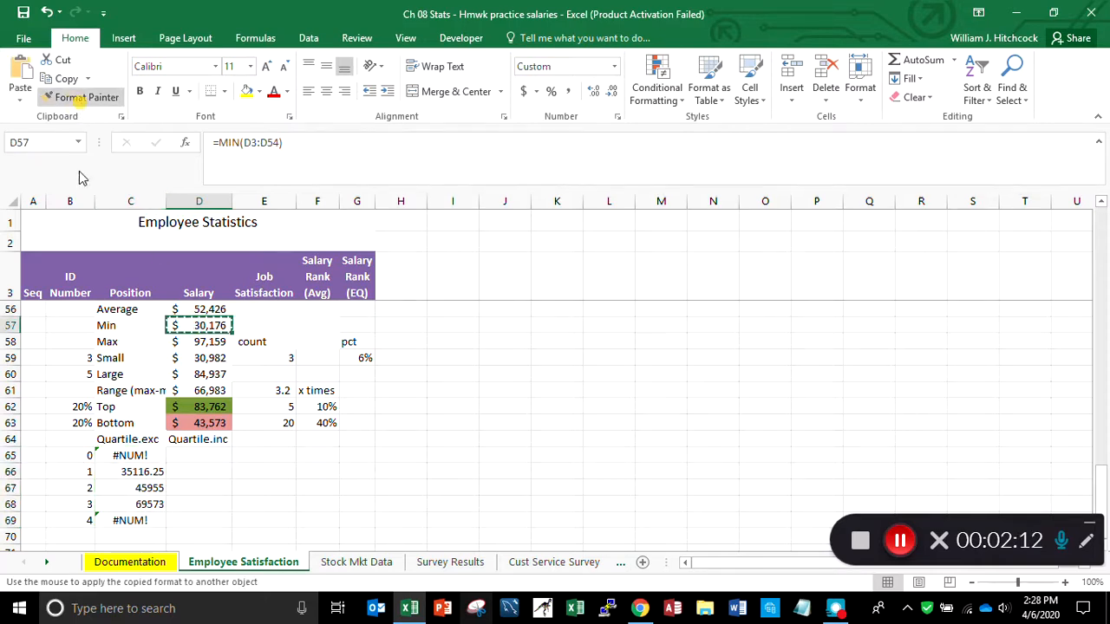
pyautogui.click(139, 457)
pyautogui.moveTo(139, 456)
pyautogui.mouseDown()
pyautogui.moveTo(217, 472)
pyautogui.moveTo(217, 531)
pyautogui.moveTo(212, 522)
pyautogui.mouseUp()
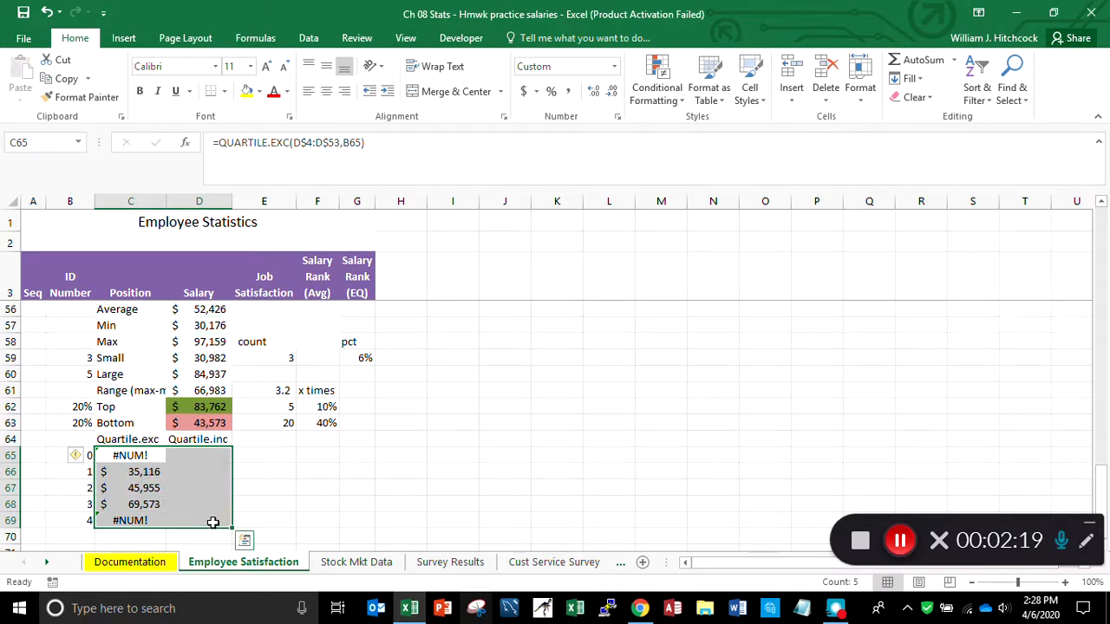
# Enter =QUARTILE.INC(D$4:D$53,B65) in D65, keeping the rows of the salary range absolute.
pyautogui.press('Up')
pyautogui.press('Down')
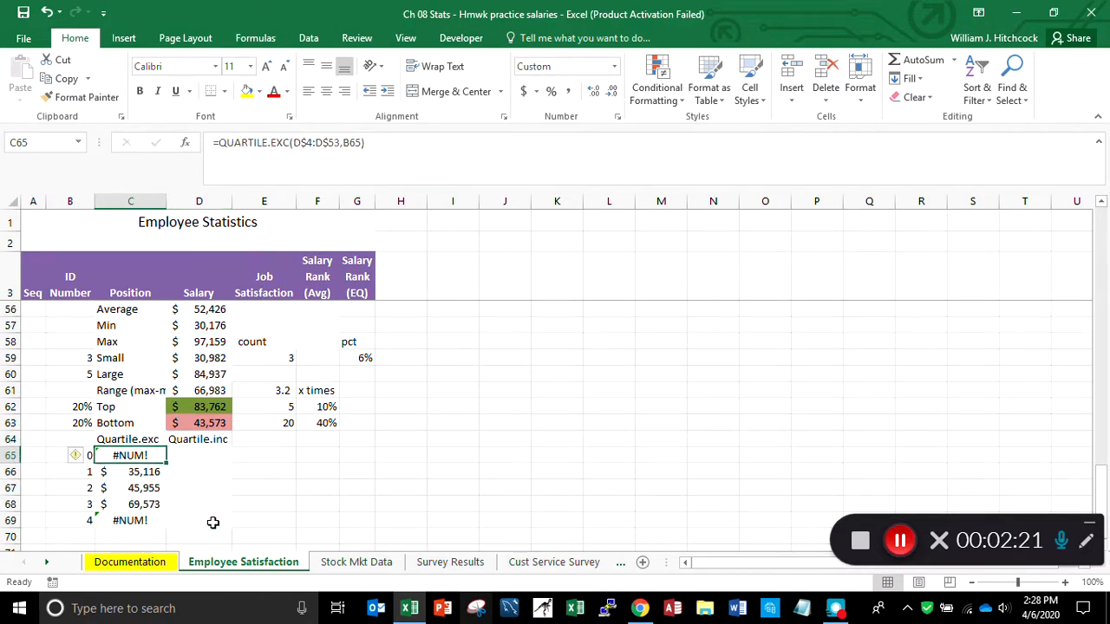
pyautogui.press('Right')
pyautogui.write('=')
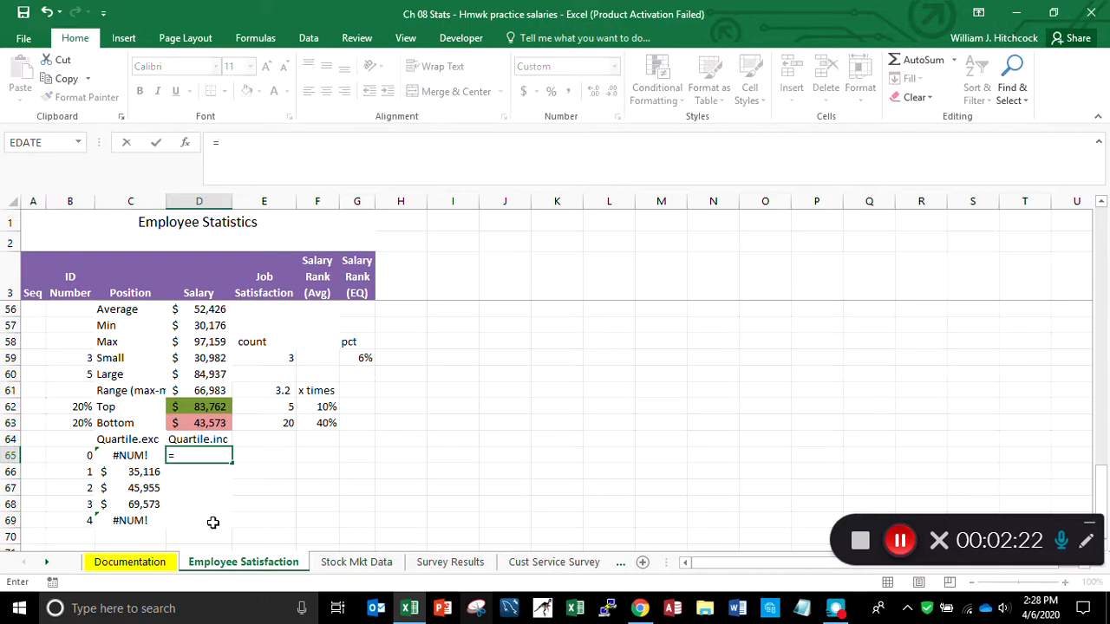
pyautogui.write('quarti')
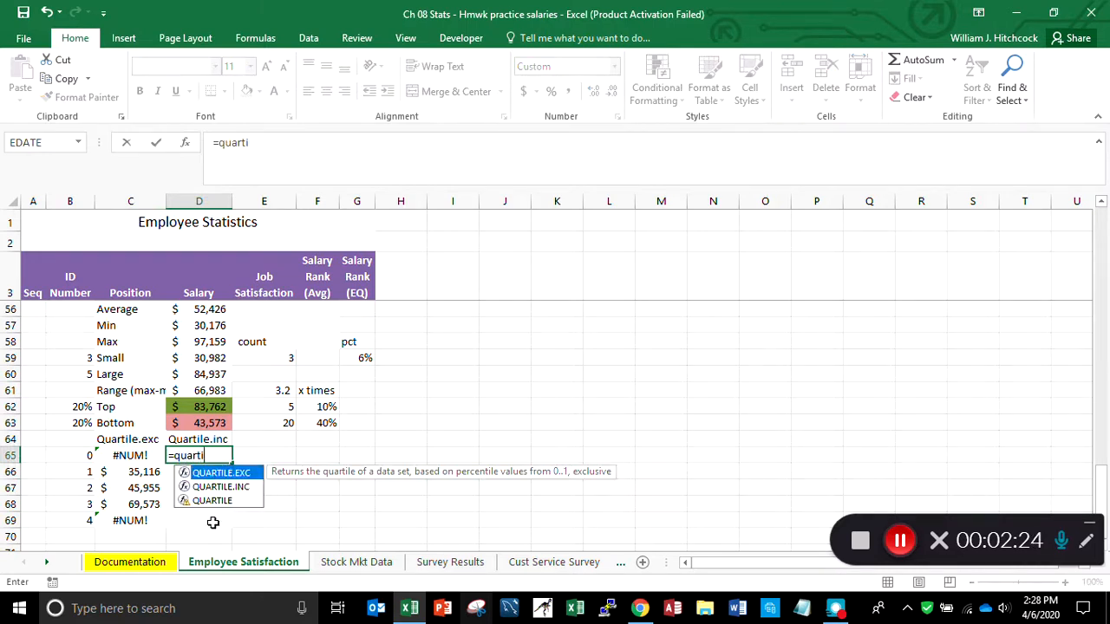
pyautogui.write('le.in')
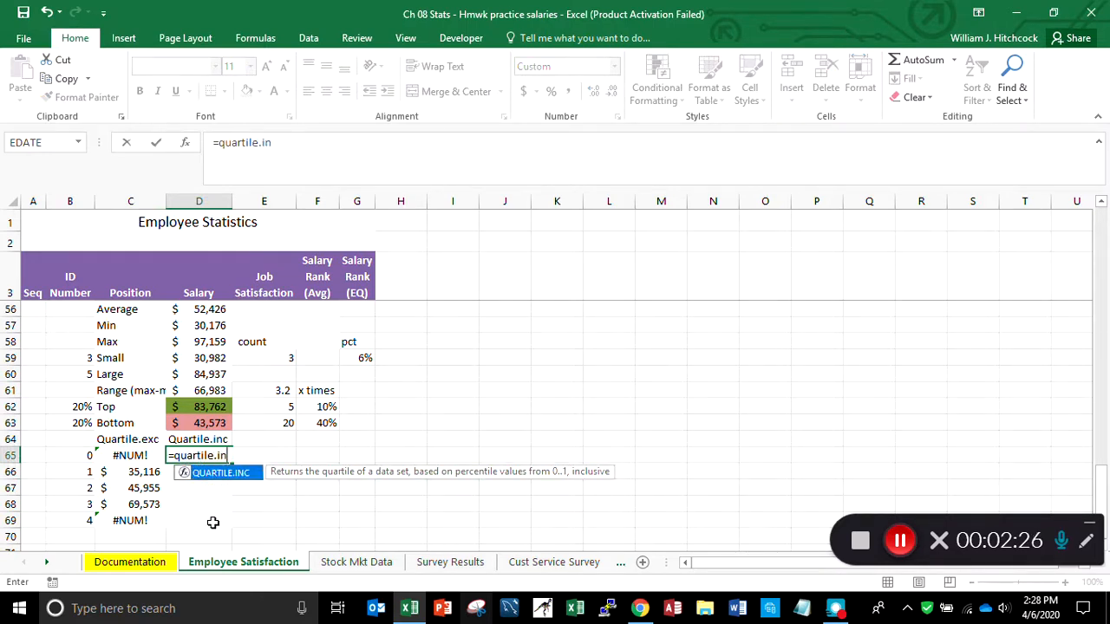
pyautogui.write('c(')
pyautogui.press('Up')
pyautogui.press('Up')
pyautogui.press('Up')
pyautogui.press('Up')
pyautogui.press('Up')
pyautogui.press('Up')
pyautogui.press('Up')
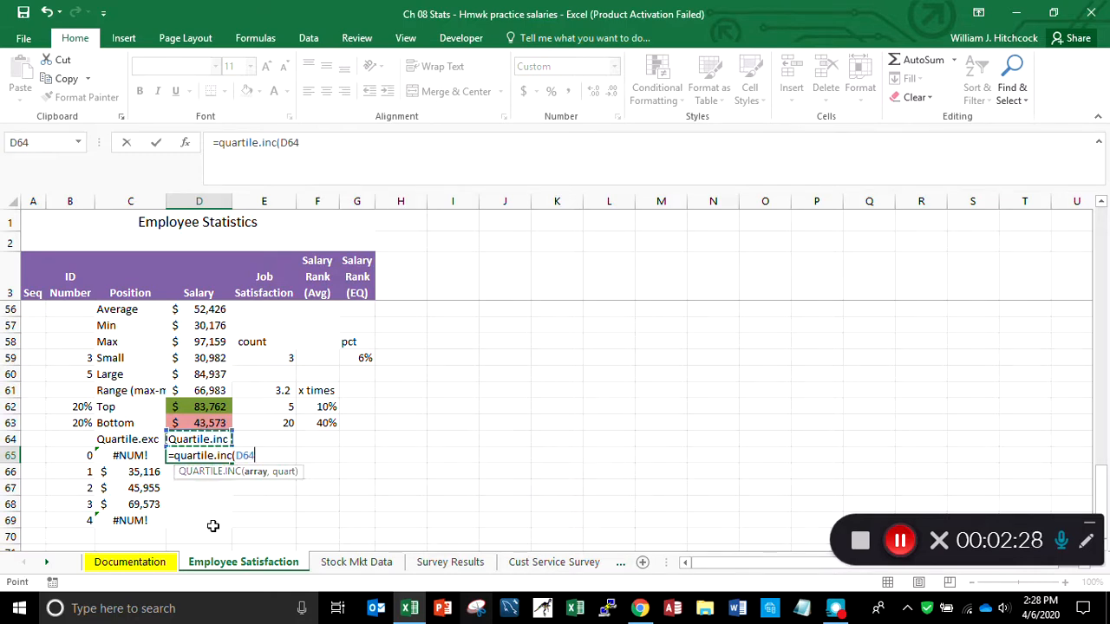
pyautogui.press('Up')
pyautogui.press('Up')
pyautogui.press('Up')
pyautogui.press('Up')
pyautogui.press('Up')
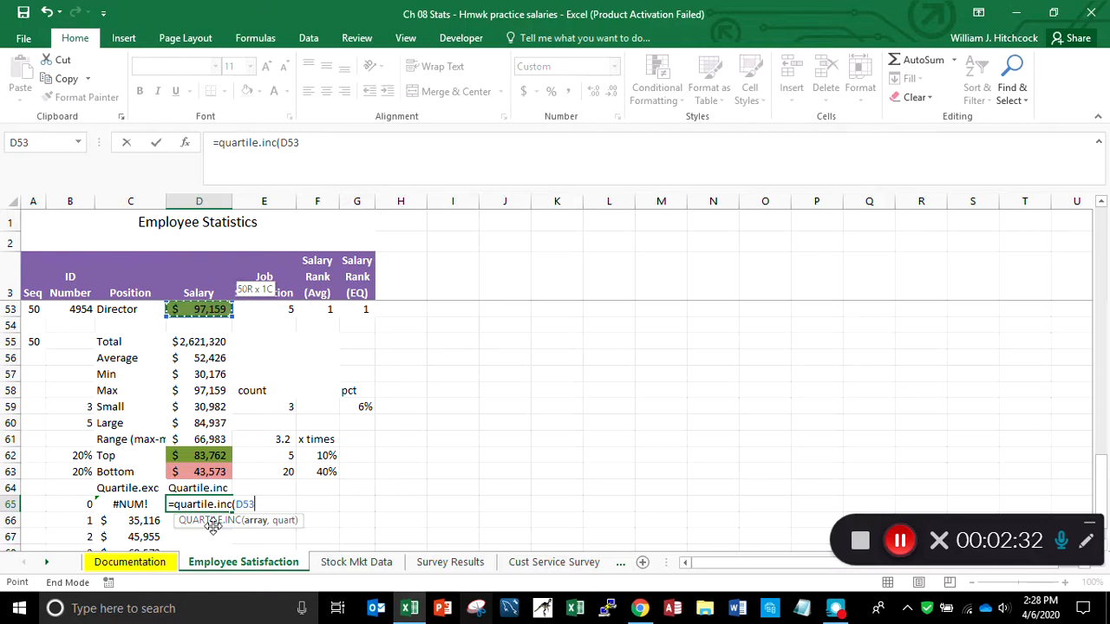
pyautogui.hotkey('ctrl', 'shift', 'Up')
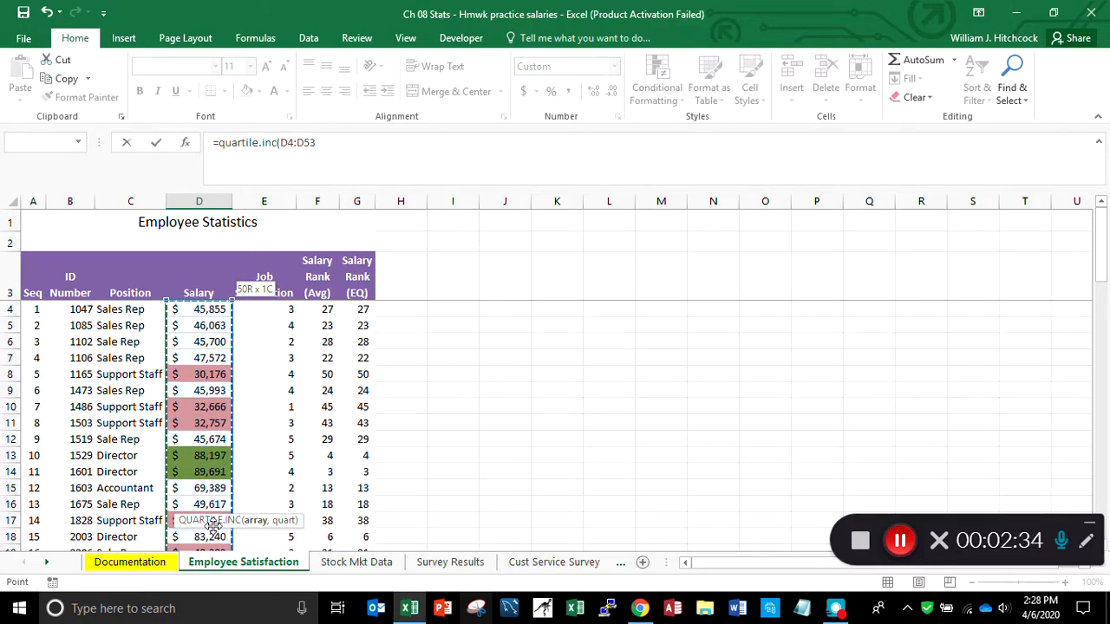
pyautogui.press('F4')
pyautogui.press('F4')
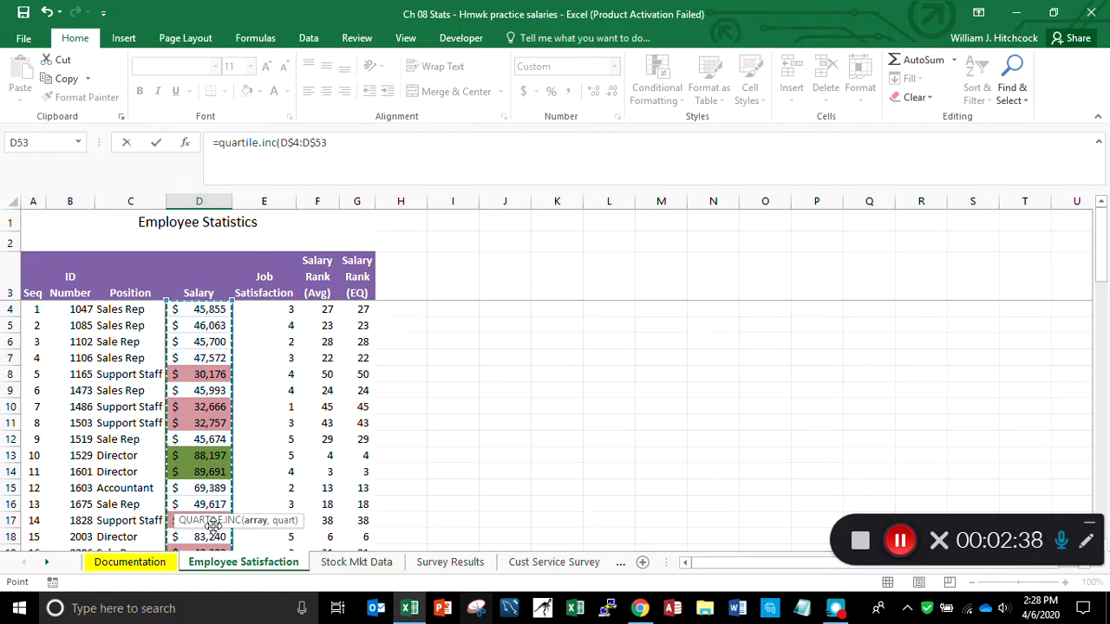
pyautogui.write(',')
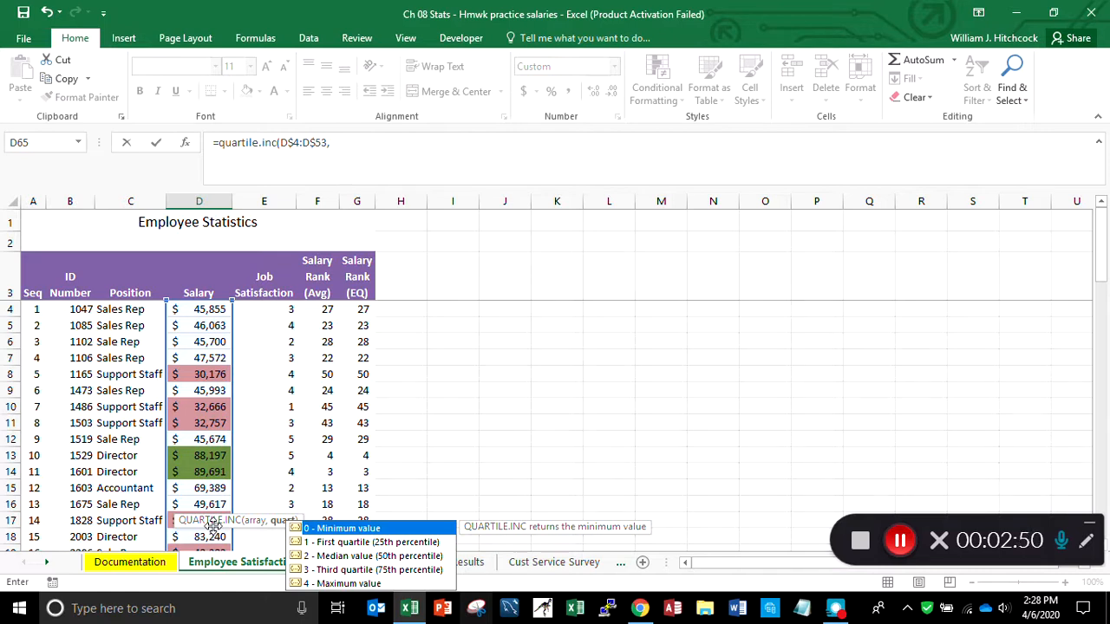
pyautogui.press('Left')
pyautogui.press('Left')
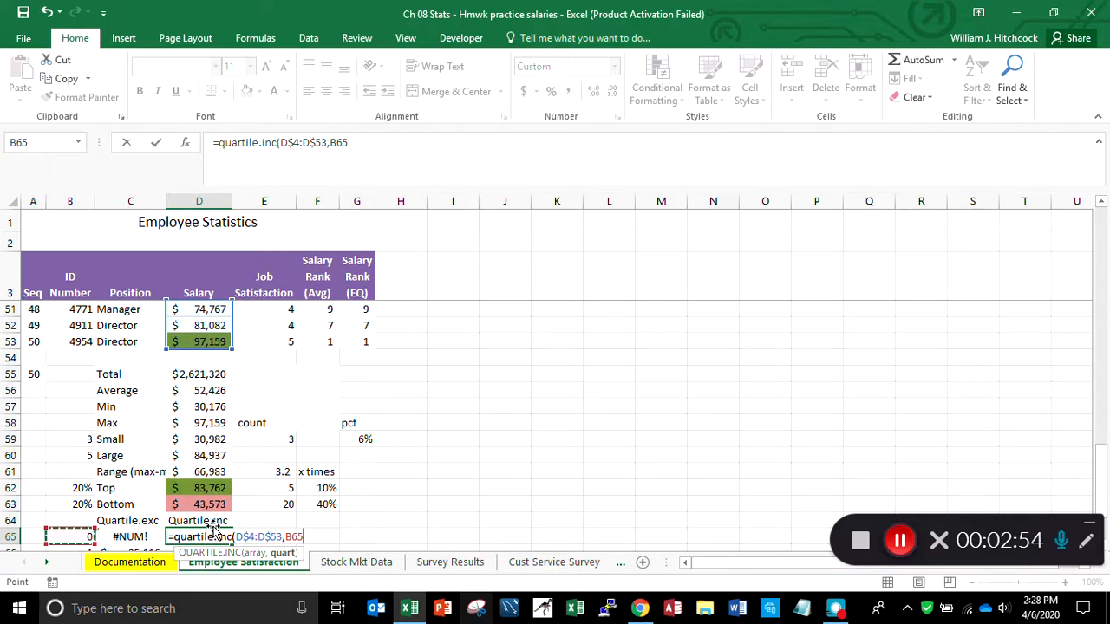
pyautogui.press('Return')
# Copy the QUARTILE.INC formula from D65 down through D69.
pyautogui.hotkey('ctrl', 'c')
pyautogui.moveTo(212, 520); pyautogui.dragTo(213, 527)
pyautogui.press('Return')
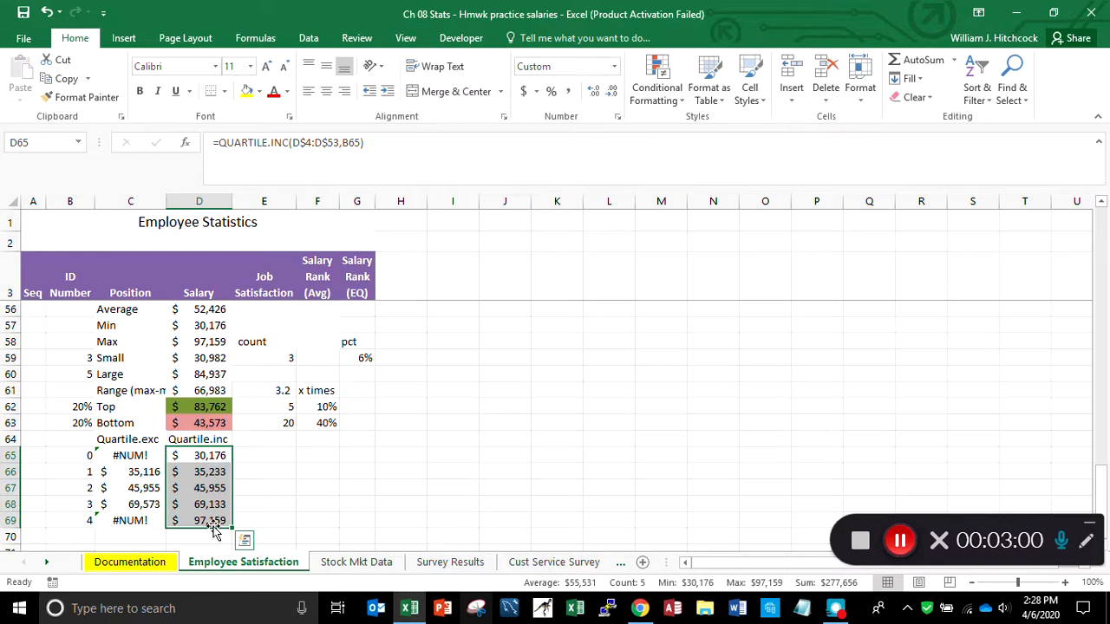
# Examine the QUARTILE.INC results in D65:D69 against the QUARTILE.EXC column and the Min and Max salaries.
pyautogui.press('Up')
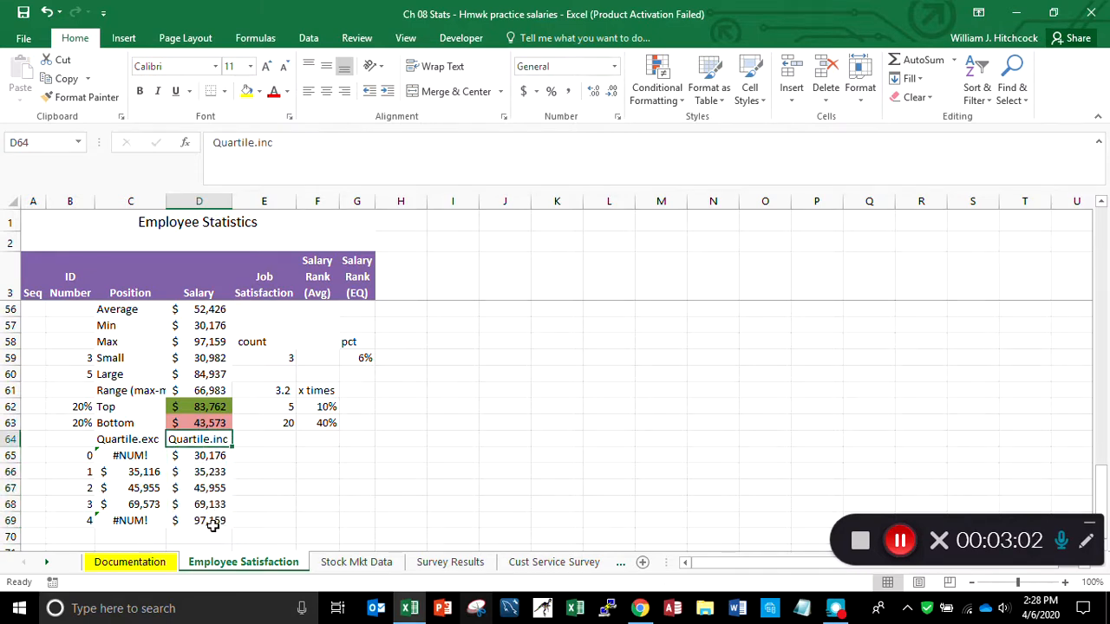
pyautogui.press('Down')
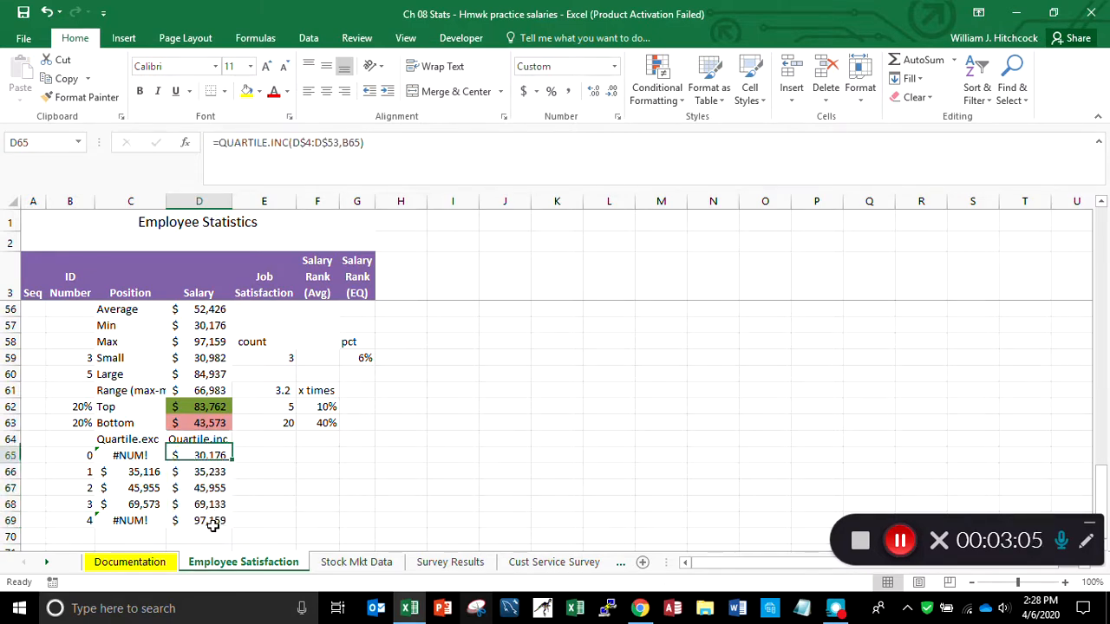
pyautogui.press('Down')
pyautogui.press('Down')
pyautogui.press('Down')
pyautogui.press('Down')
pyautogui.press('Down')
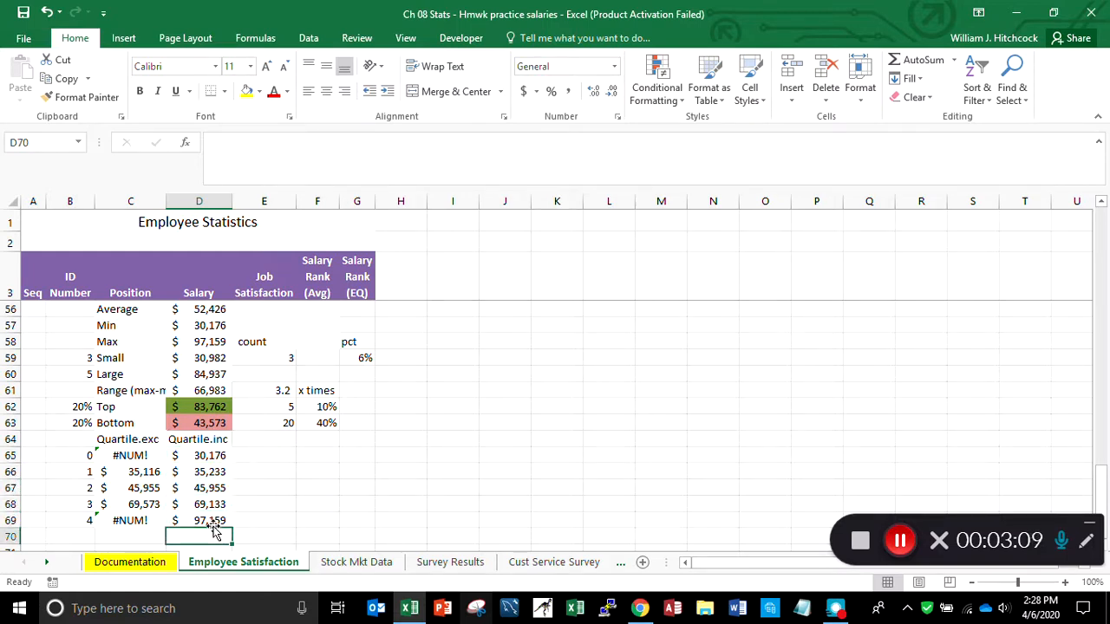
pyautogui.press('Up')
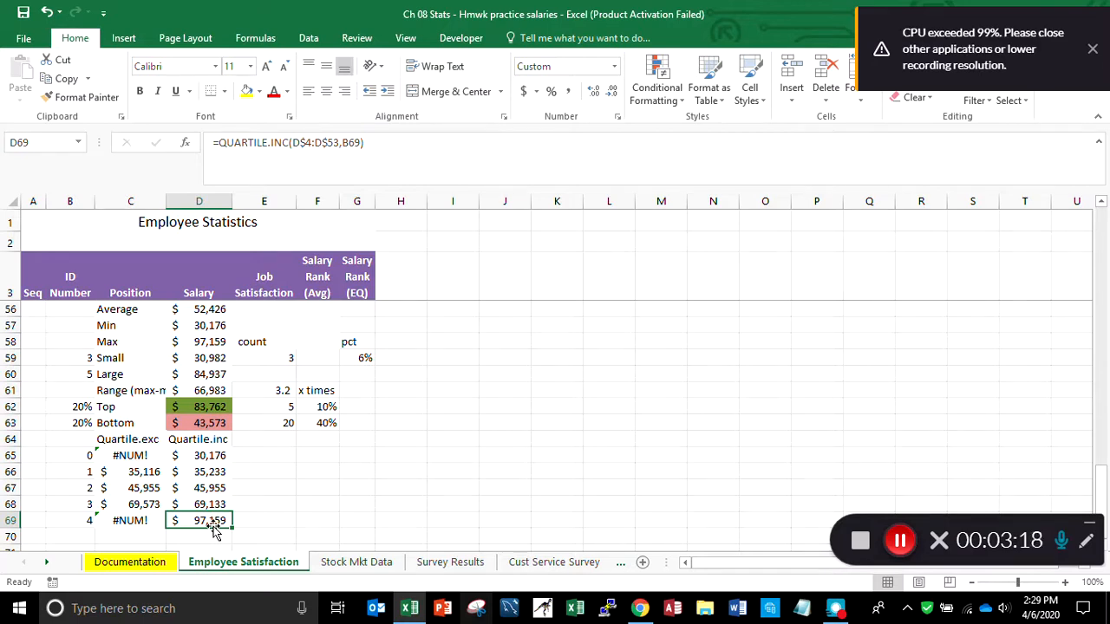
pyautogui.press('Up')
pyautogui.press('Up')
pyautogui.press('Up')
pyautogui.press('Up')
pyautogui.press('Down')
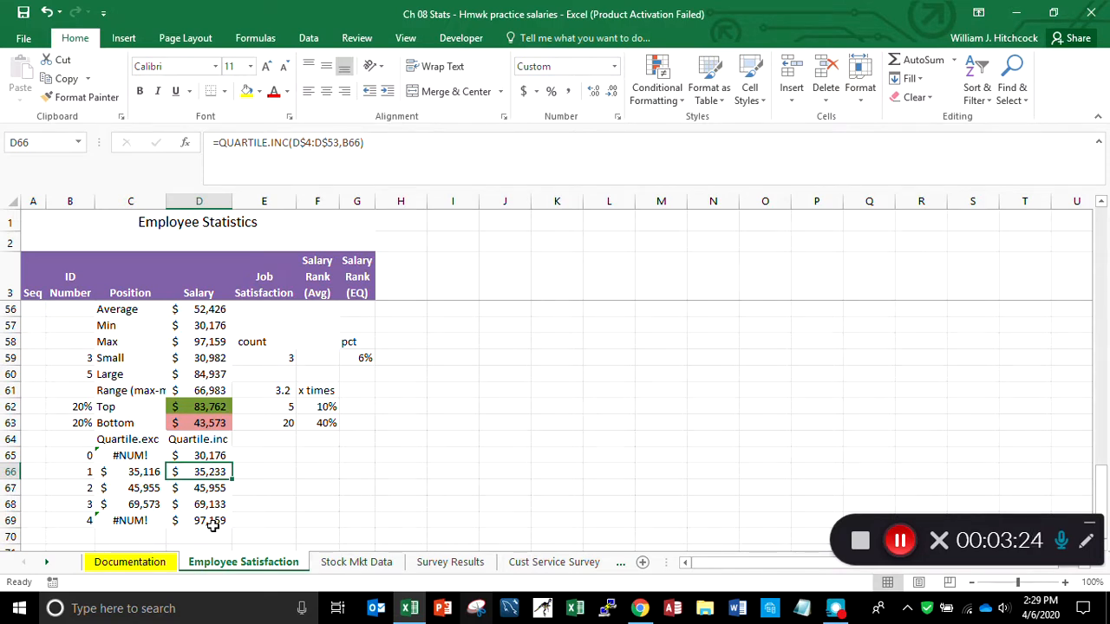
# Set the percentage for the Top salaries in B62 to 25%.
pyautogui.press('Up')
pyautogui.press('Up')
pyautogui.press('Up')
pyautogui.press('Up')
pyautogui.press('Left')
pyautogui.press('Left')
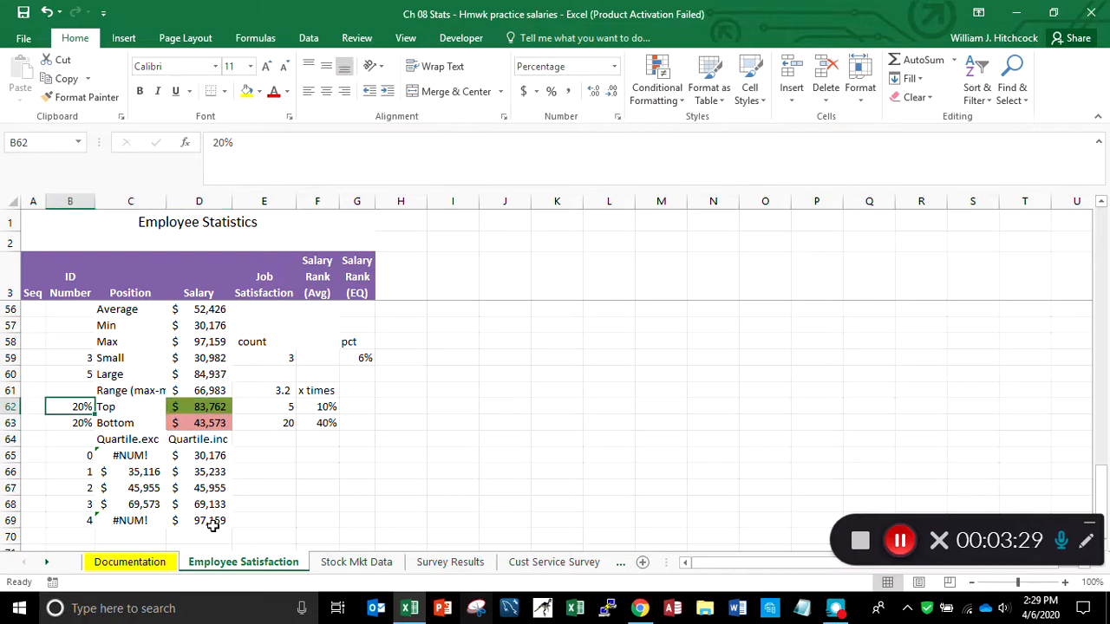
pyautogui.write('25')
pyautogui.press('Return')
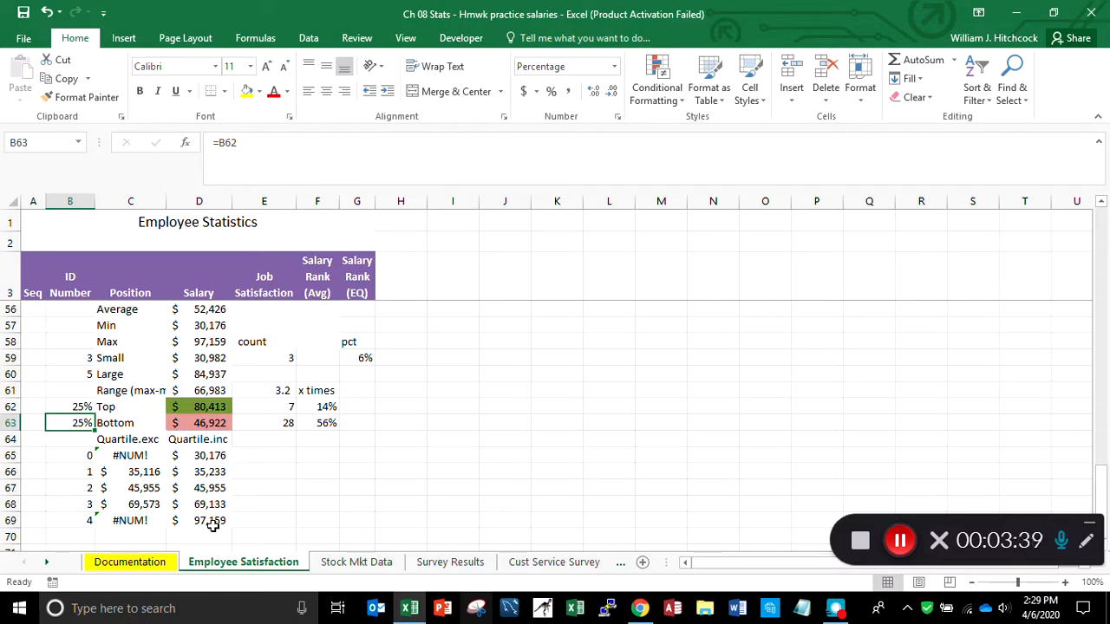
# Compare the second-quartile results in row 67 with the average salary in D56.
pyautogui.press('Down')
pyautogui.press('Down')
pyautogui.press('Down')
pyautogui.press('Down')
pyautogui.press('Down')
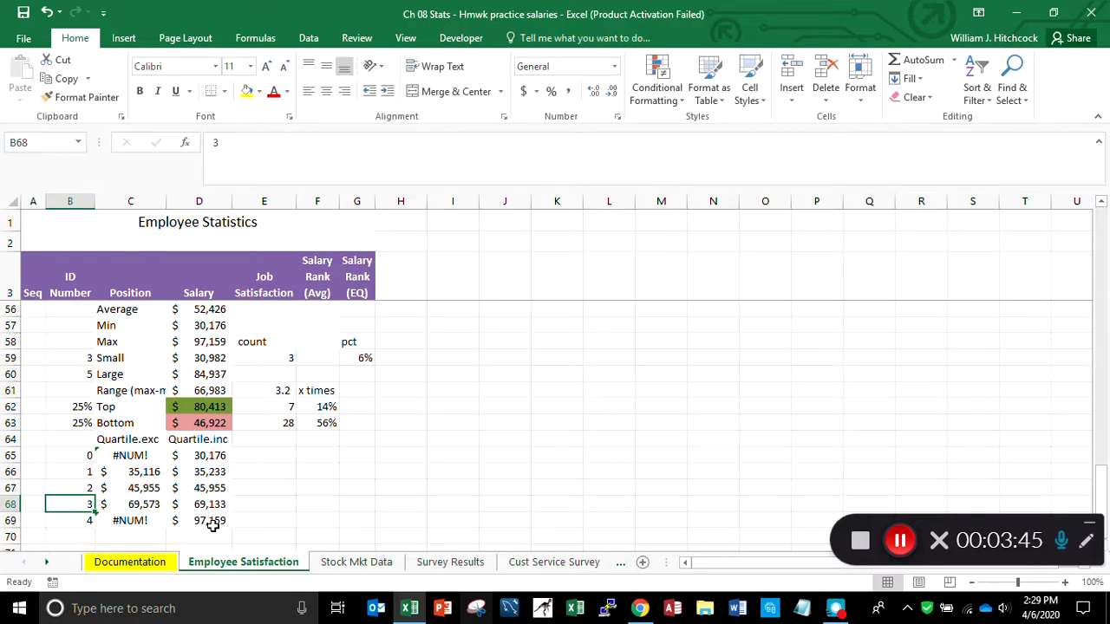
pyautogui.press('Up')
pyautogui.press('Right')
pyautogui.press('Right')
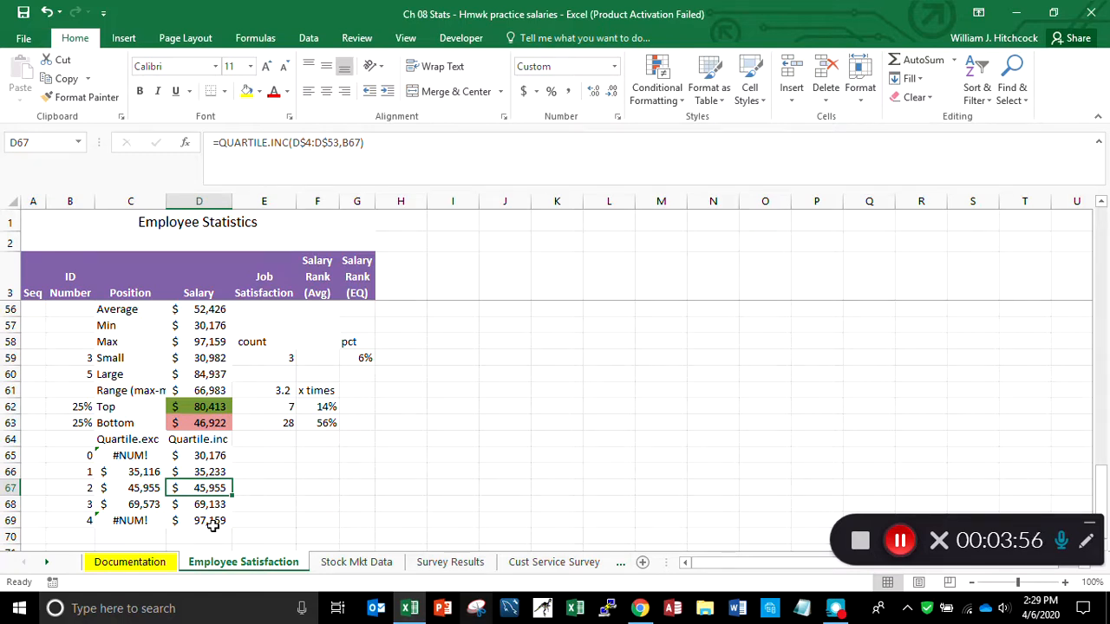
pyautogui.click(203, 309)
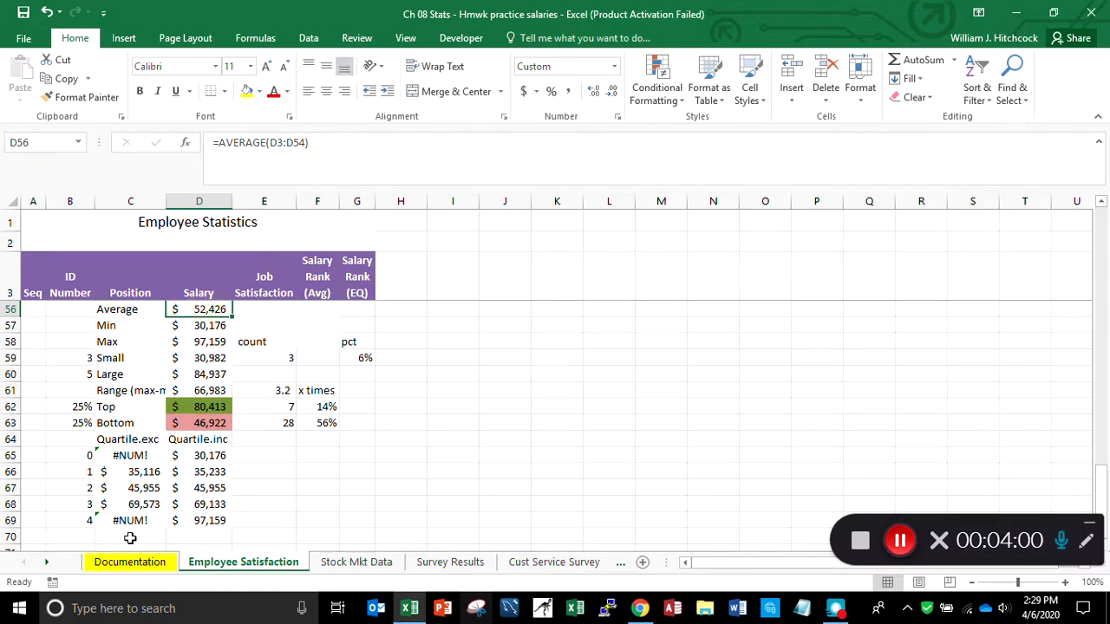
# Label C70, directly below the quartile rows, as median.
pyautogui.click(129, 536)
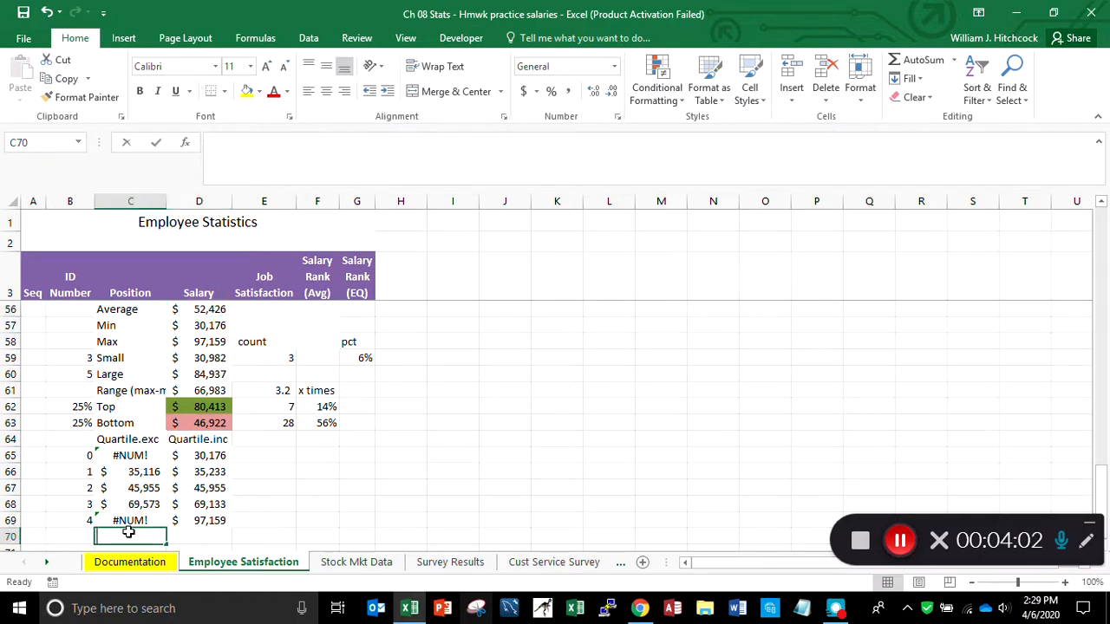
pyautogui.write('median')
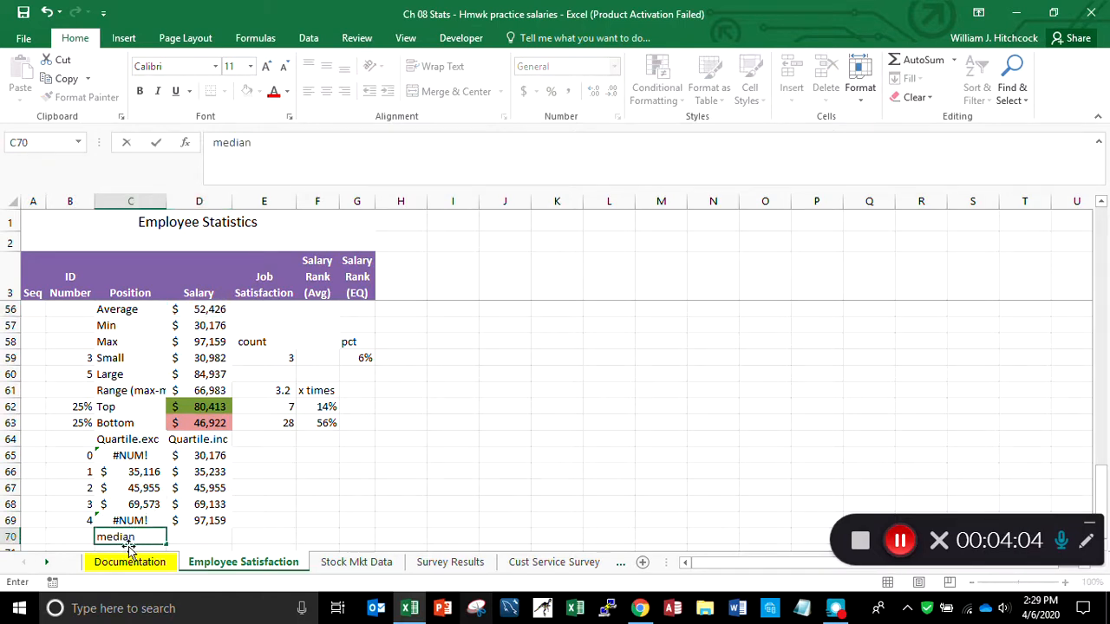
pyautogui.press('Tab')
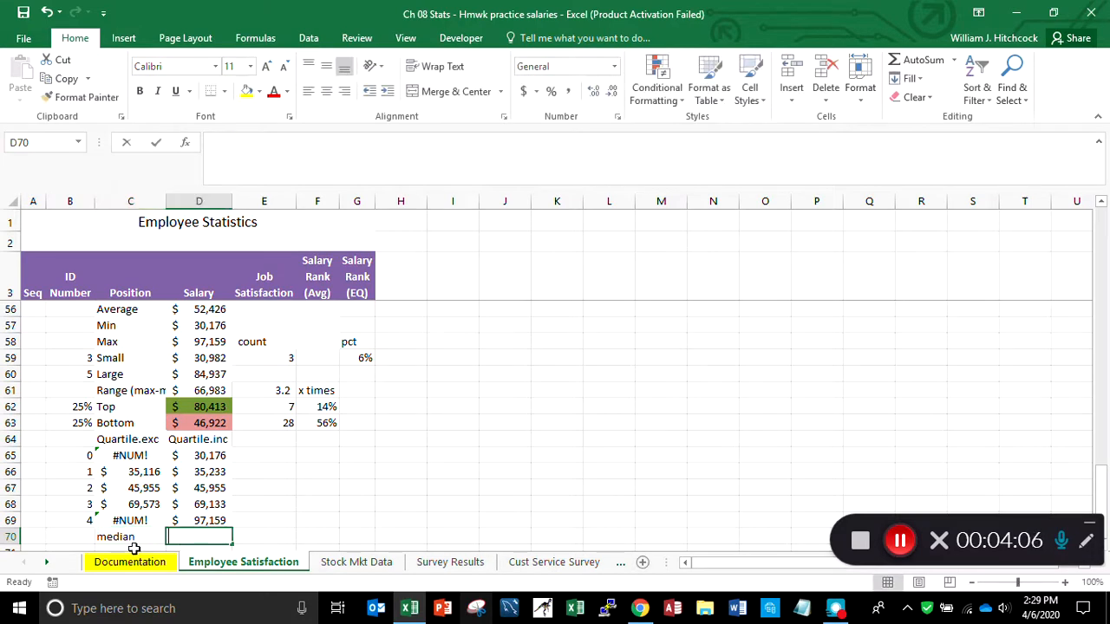
# Enter =MEDIAN(D3:D53) in D70 to calculate the median salary.
pyautogui.write('=medit')
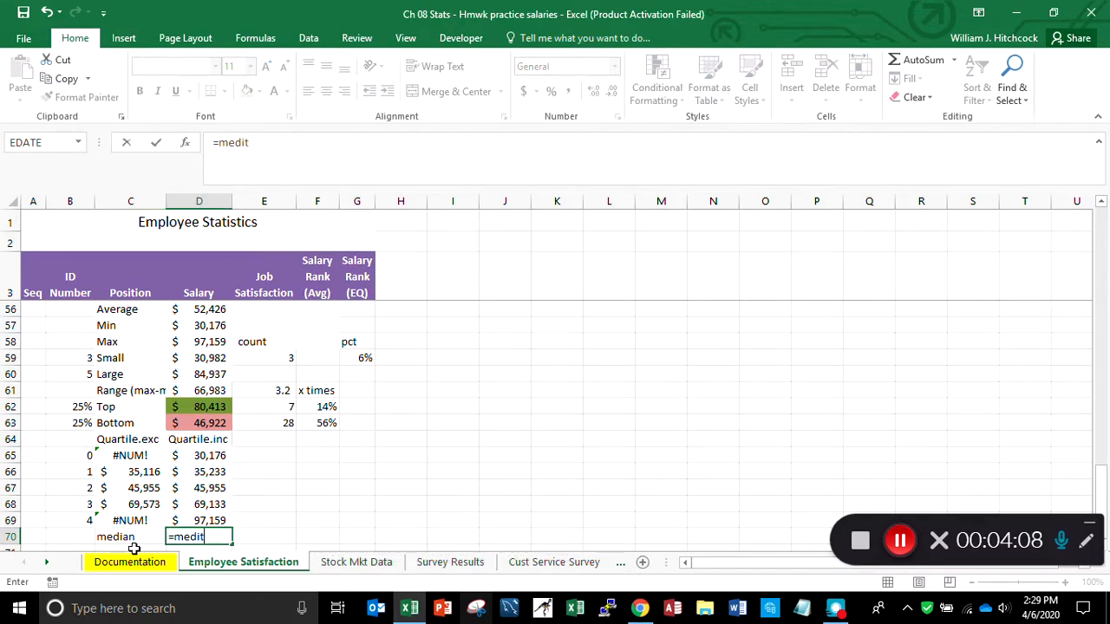
pyautogui.press('BackSpace')
pyautogui.write('an(')
pyautogui.press('Up')
pyautogui.press('Up')
pyautogui.press('Up')
pyautogui.press('Up')
pyautogui.press('Up')
pyautogui.press('Up')
pyautogui.press('Up')
pyautogui.press('Up')
pyautogui.press('Up')
pyautogui.press('Up')
pyautogui.press('Up')
pyautogui.press('Up')
pyautogui.press('Up')
pyautogui.press('Up')
pyautogui.press('Up')
pyautogui.press('Up')
pyautogui.press('Up')
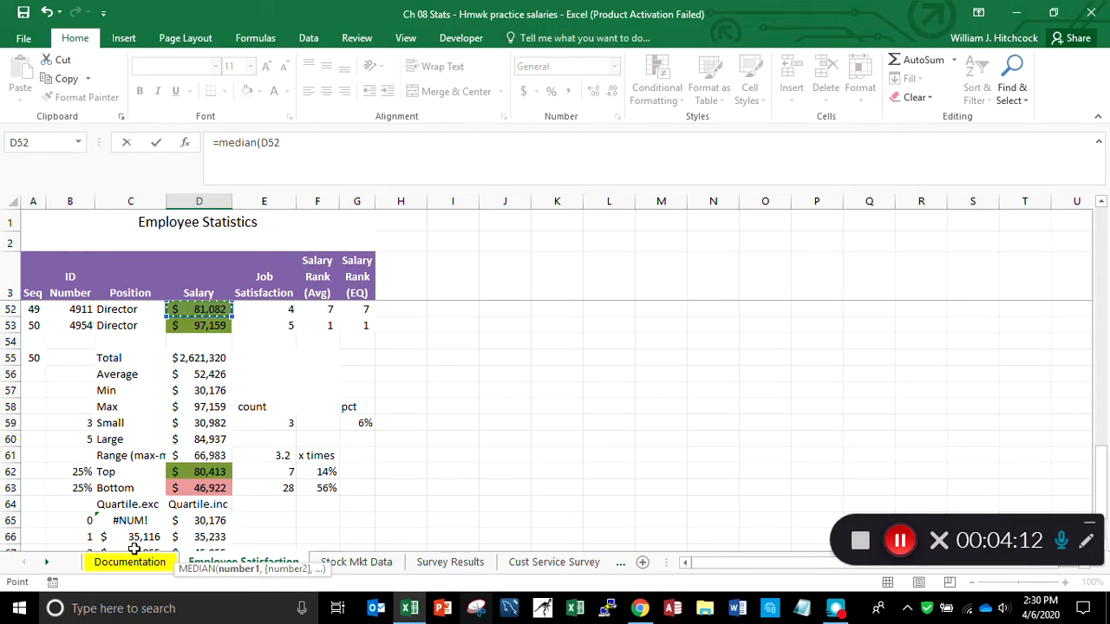
pyautogui.hotkey('shift', 'Up')
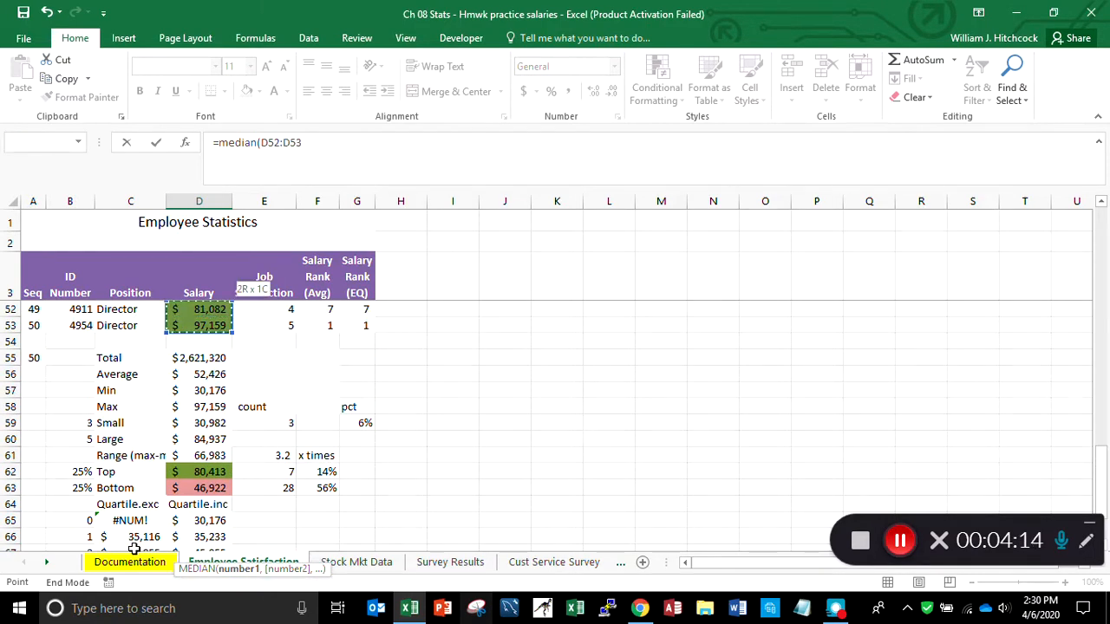
pyautogui.hotkey('ctrl', 'shift', 'Up')
pyautogui.press('Return')
pyautogui.press('Up')
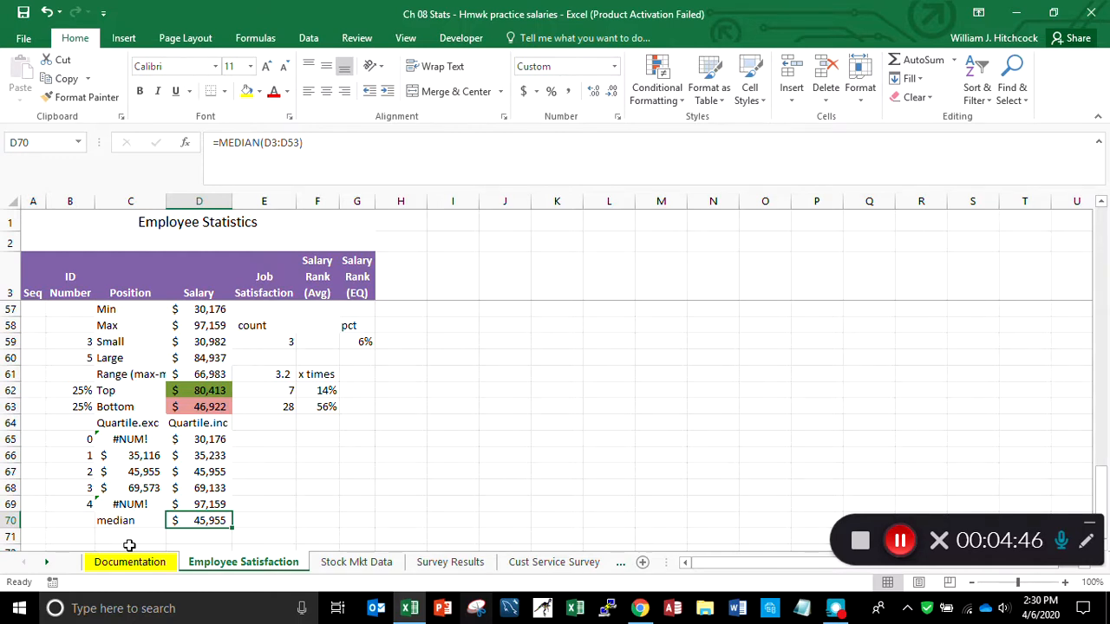
# Add the column heading Salary differ from Average in H3, beside the Salary Rank columns.
pyautogui.hotkey('ctrl', 'Home')
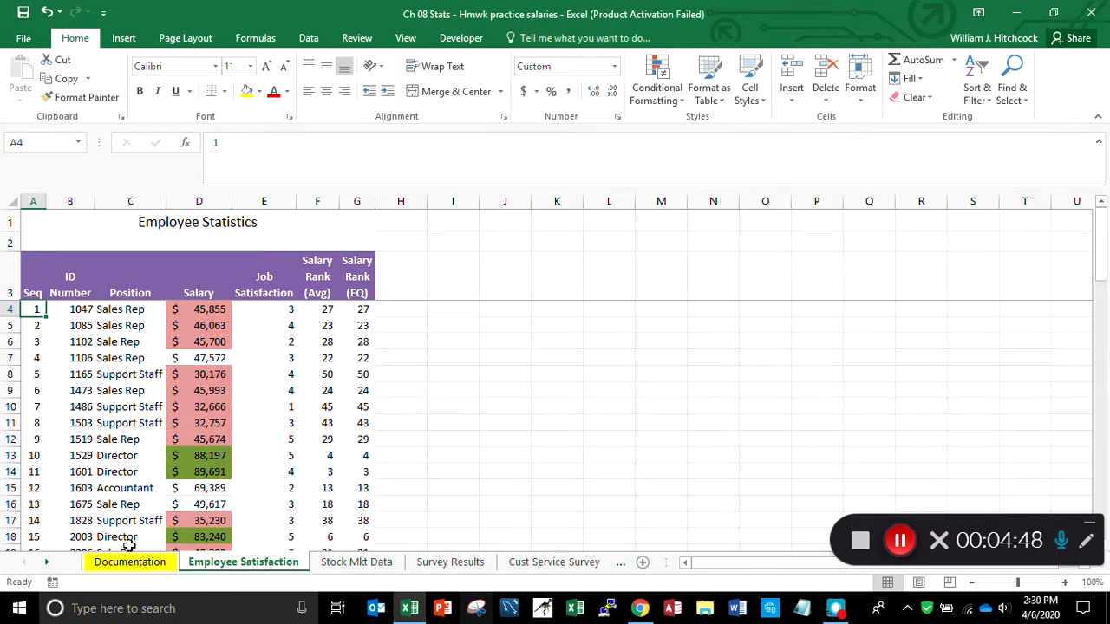
pyautogui.press('Up')
pyautogui.press('Right')
pyautogui.press('Right')
pyautogui.press('Right')
pyautogui.press('Right')
pyautogui.press('Right')
pyautogui.press('Right')
pyautogui.press('Right')
pyautogui.press('Right')
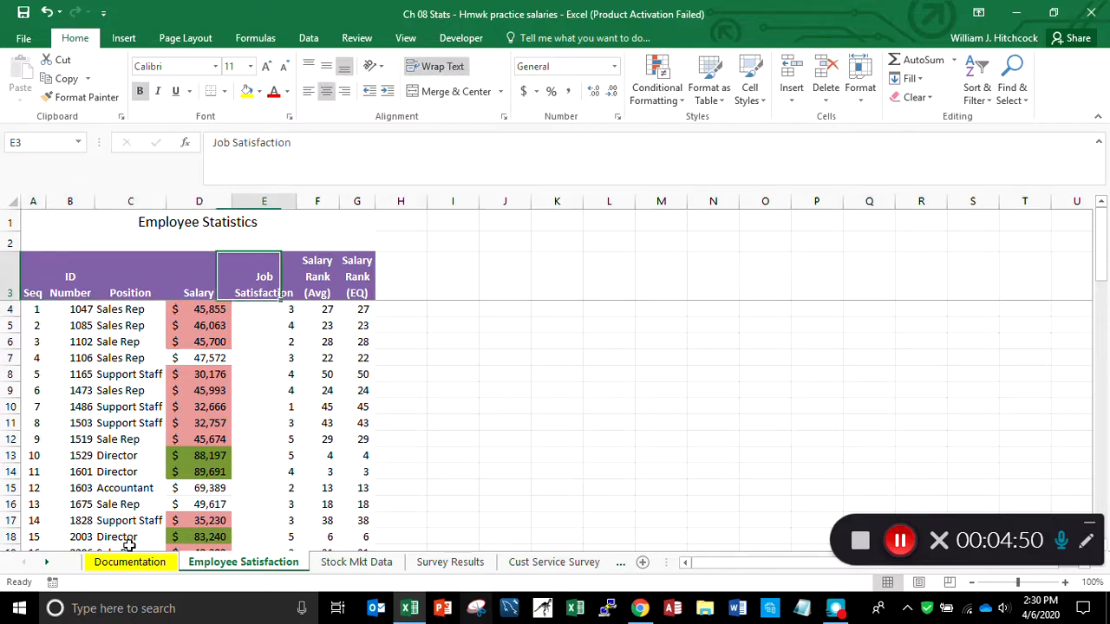
pyautogui.press('Left')
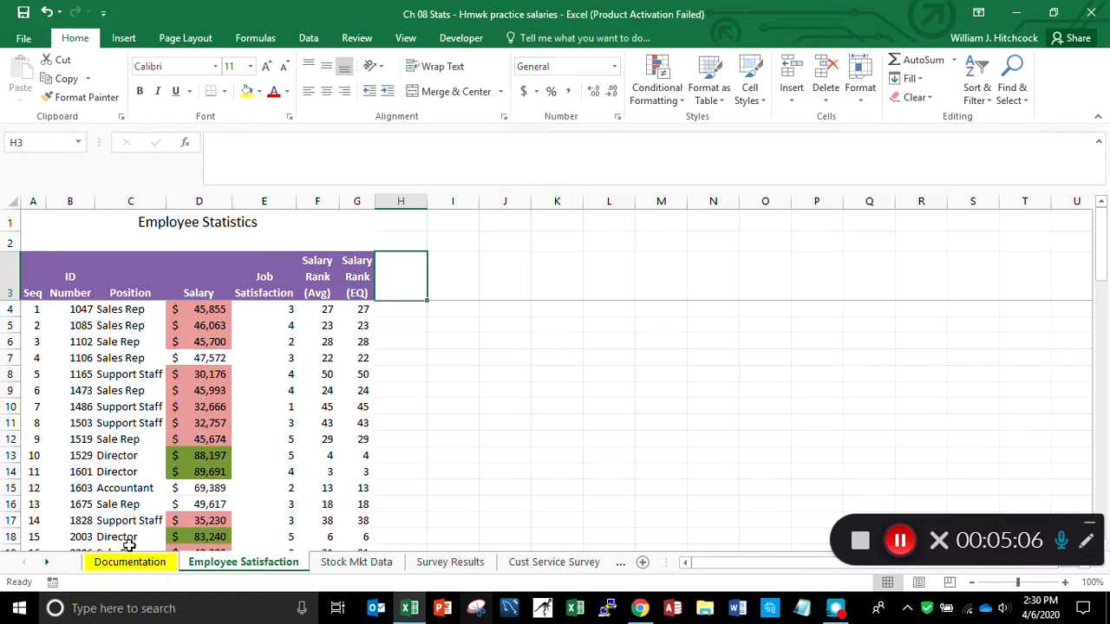
pyautogui.write('Salary')
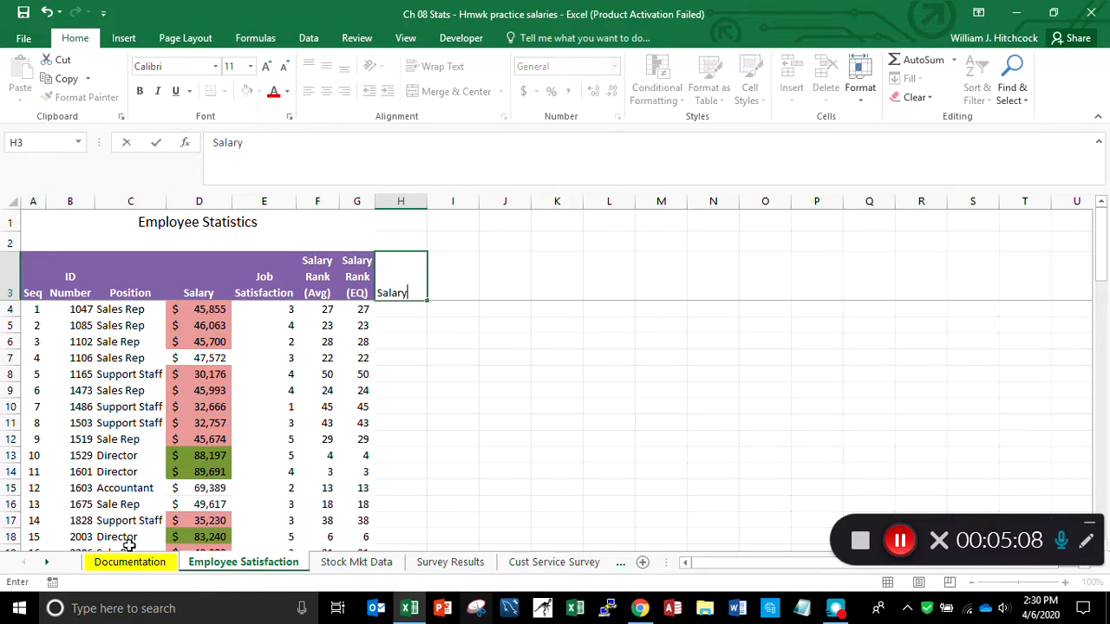
pyautogui.write(' differ')
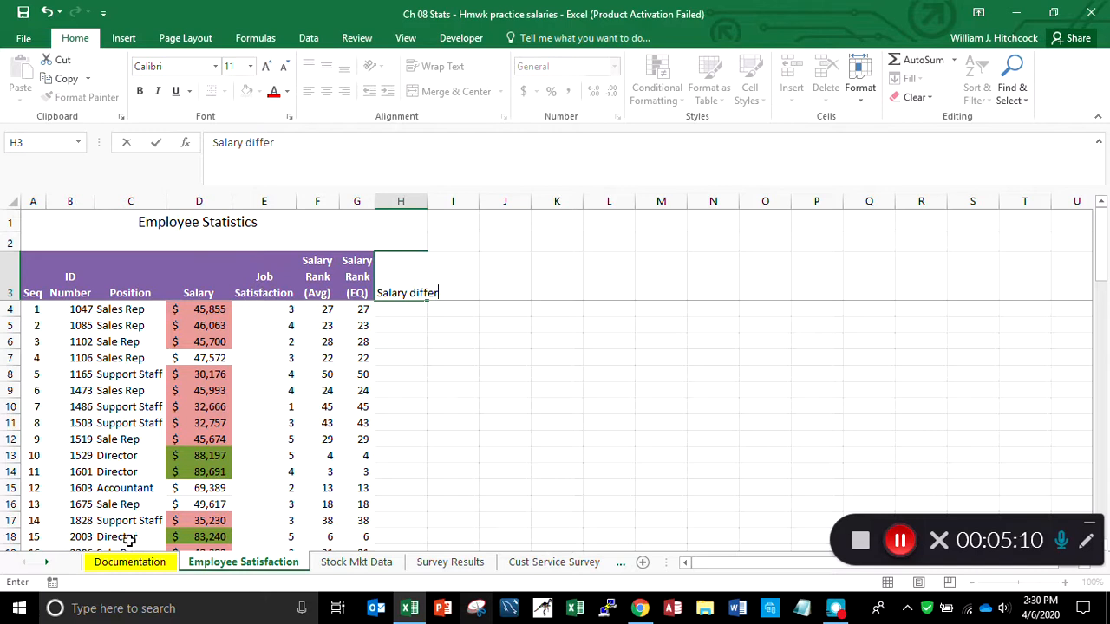
pyautogui.write(' from Average')
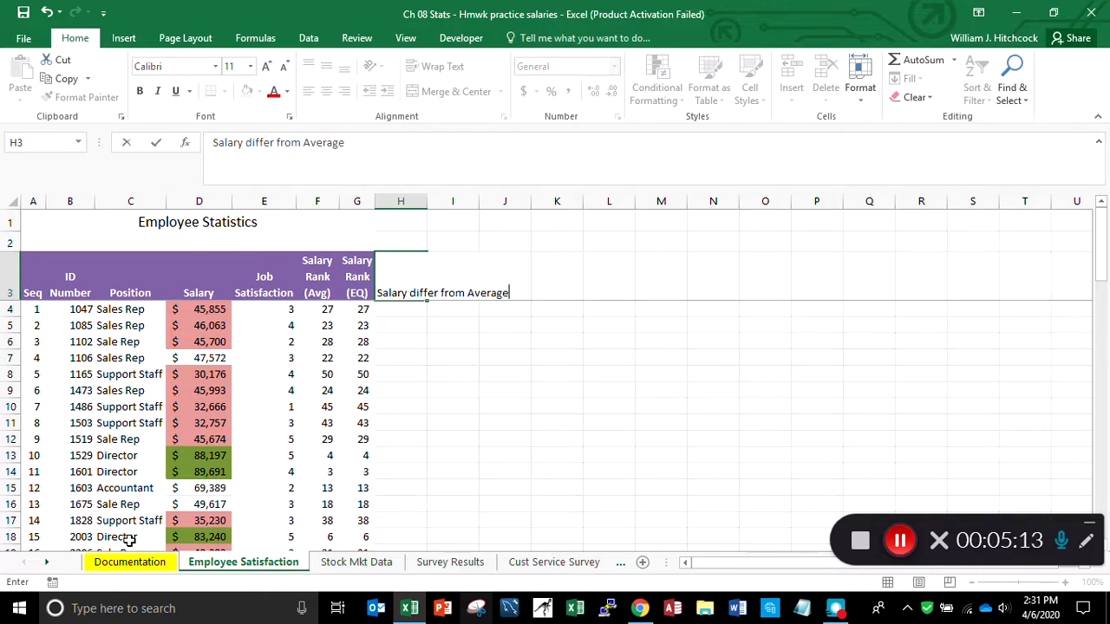
pyautogui.press('Return')
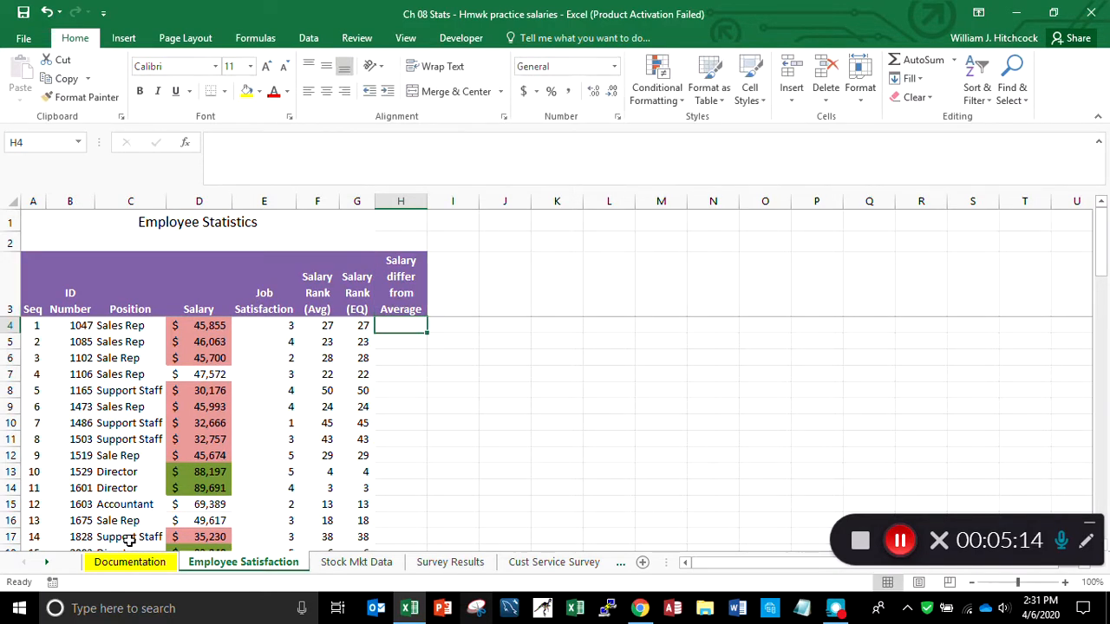
# Enter =D4-D$56 in H4 to calculate the first salary's difference from the average.
pyautogui.write('=')
pyautogui.press('Left')
pyautogui.press('Left')
pyautogui.press('Left')
pyautogui.press('Left')
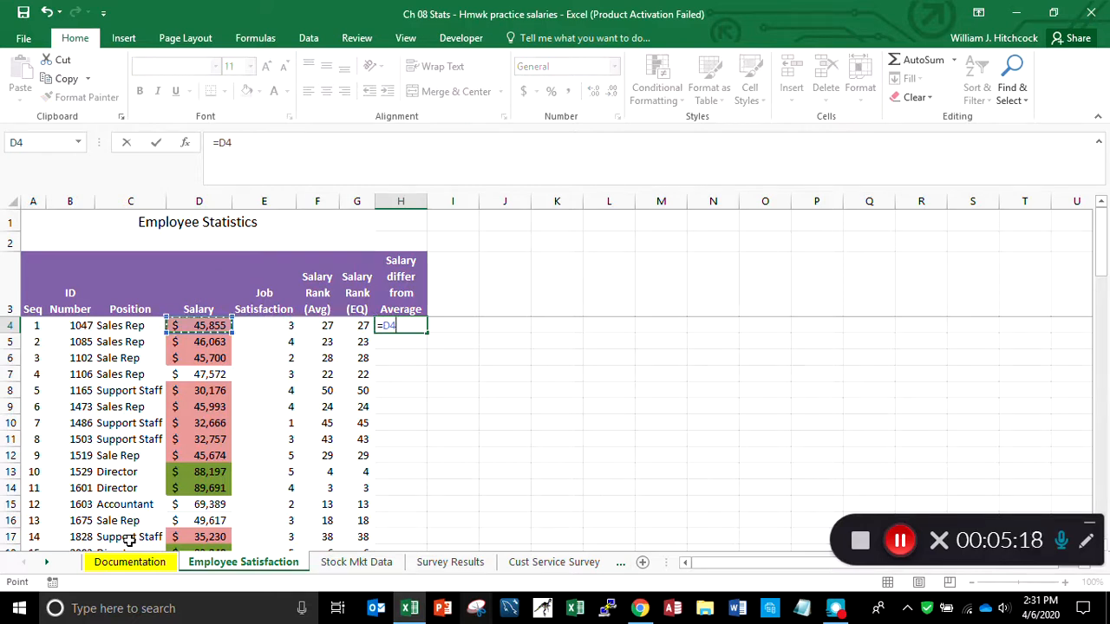
pyautogui.write('-')
pyautogui.press('Down')
pyautogui.press('Down')
pyautogui.press('Down')
pyautogui.press('Down')
pyautogui.press('Down')
pyautogui.press('Down')
pyautogui.press('Down')
pyautogui.press('Down')
pyautogui.press('Down')
pyautogui.press('Down')
pyautogui.press('Down')
pyautogui.press('Down')
pyautogui.press('Down')
pyautogui.press('Down')
pyautogui.press('Down')
pyautogui.press('Down')
pyautogui.press('Down')
pyautogui.press('Down')
pyautogui.press('Down')
pyautogui.press('Down')
pyautogui.press('Down')
pyautogui.press('Down')
pyautogui.press('Down')
pyautogui.press('Down')
pyautogui.press('Down')
pyautogui.press('Down')
pyautogui.press('Down')
pyautogui.press('Down')
pyautogui.press('Left')
pyautogui.hotkey('ctrl', 'Down')
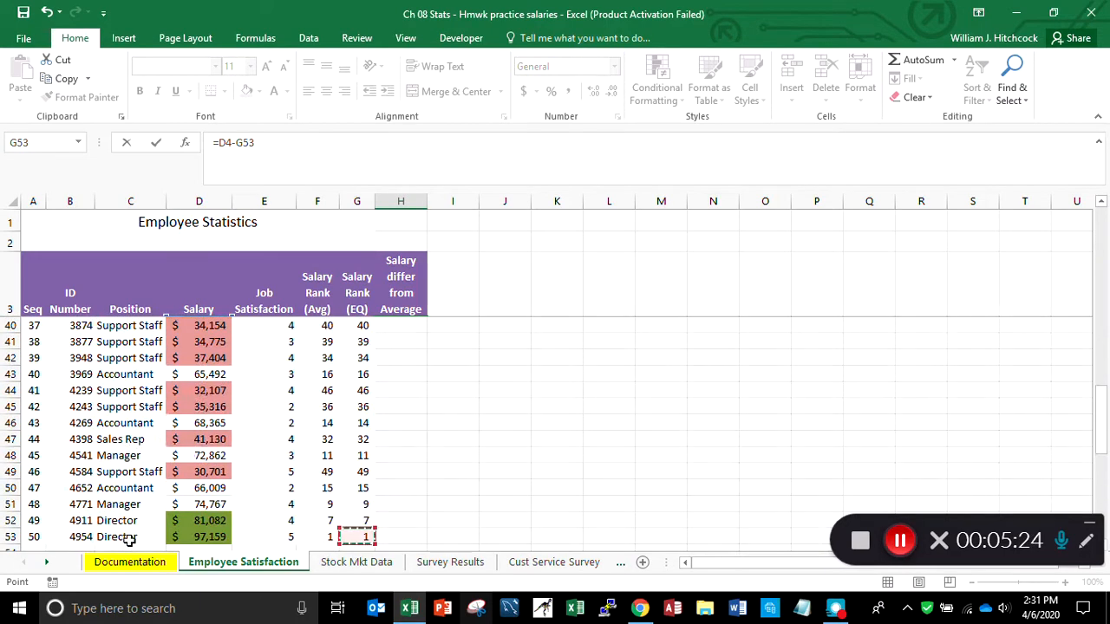
pyautogui.press('Down')
pyautogui.press('Down')
pyautogui.press('Down')
pyautogui.press('Left')
pyautogui.press('Left')
pyautogui.press('Left')
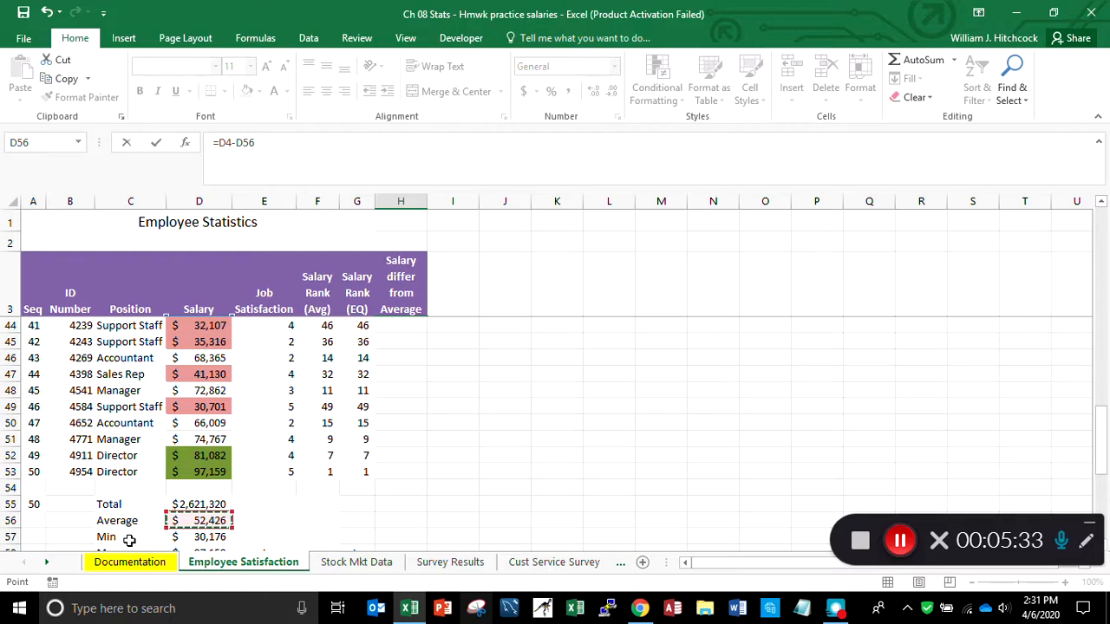
pyautogui.press('F4')
pyautogui.press('F4')
pyautogui.press('Return')
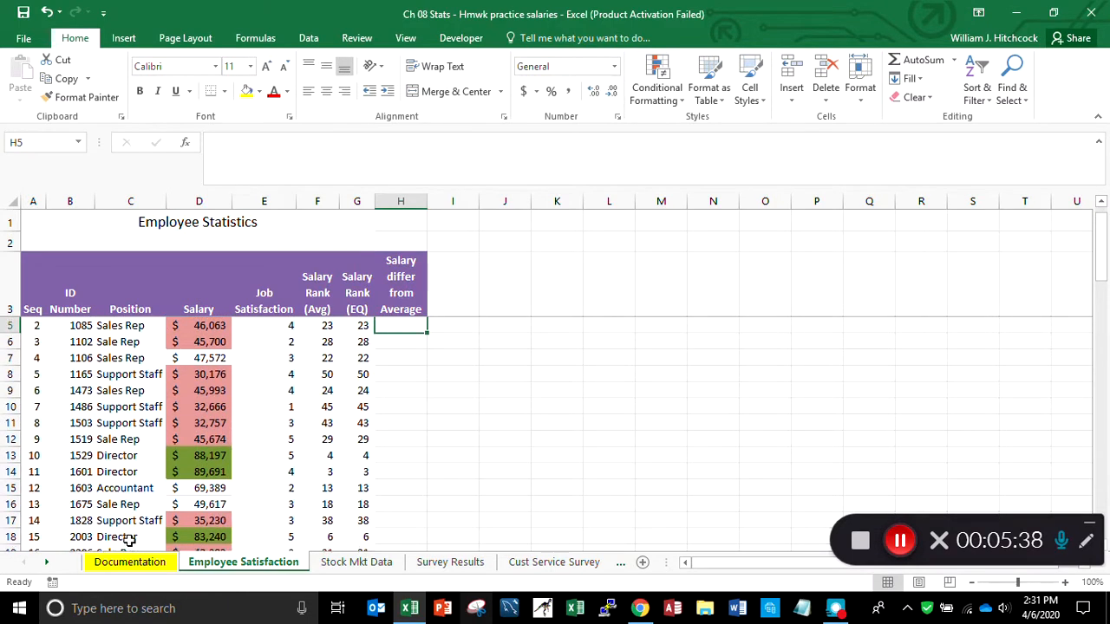
# Format H4 as Currency with the $ symbol and red parenthesised negatives, and fill its formula down through H53.
pyautogui.press('Up')
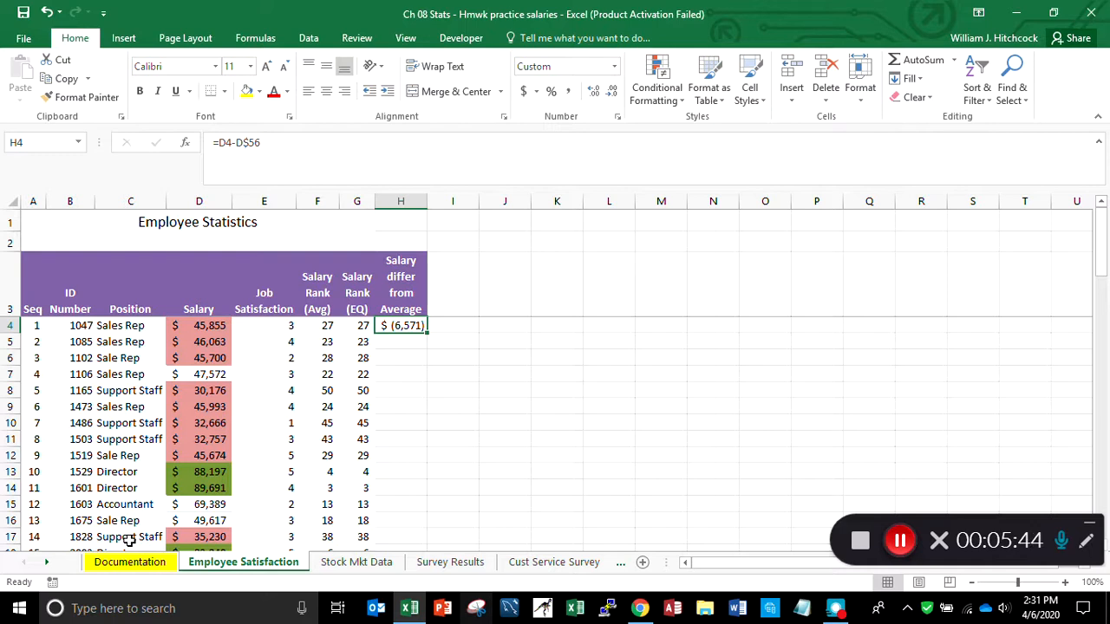
pyautogui.rightClick(391, 325)
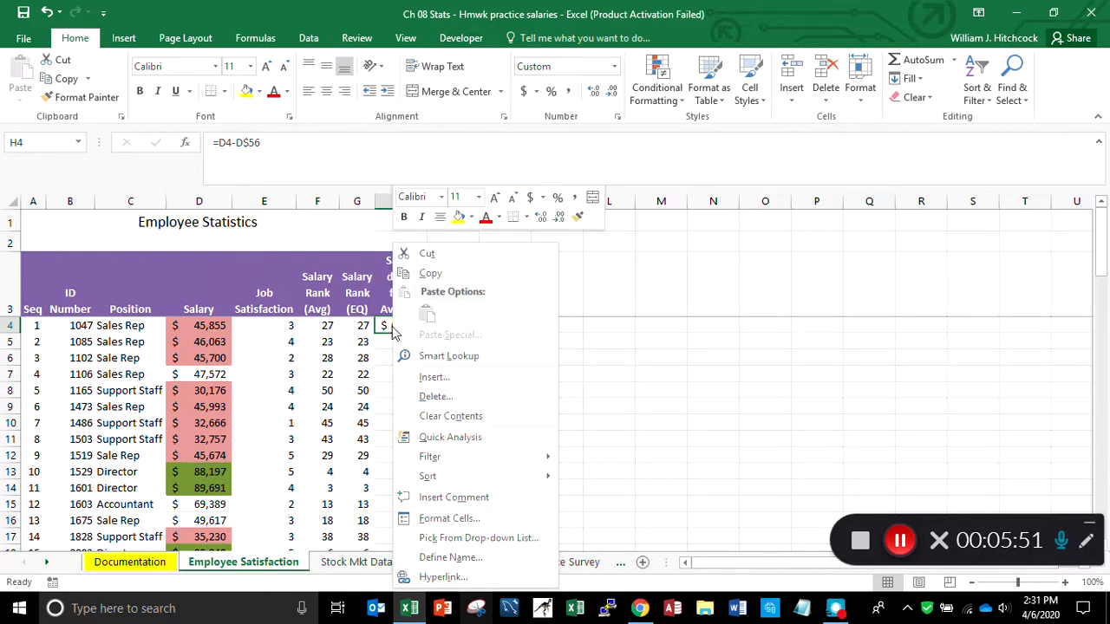
pyautogui.click(434, 523)
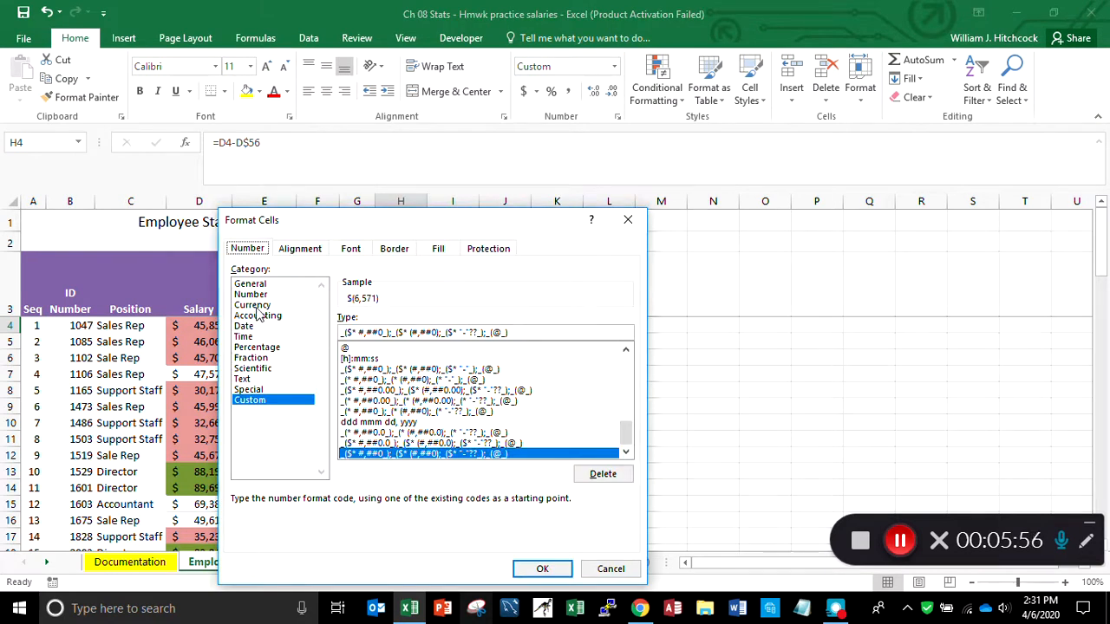
pyautogui.click(254, 306)
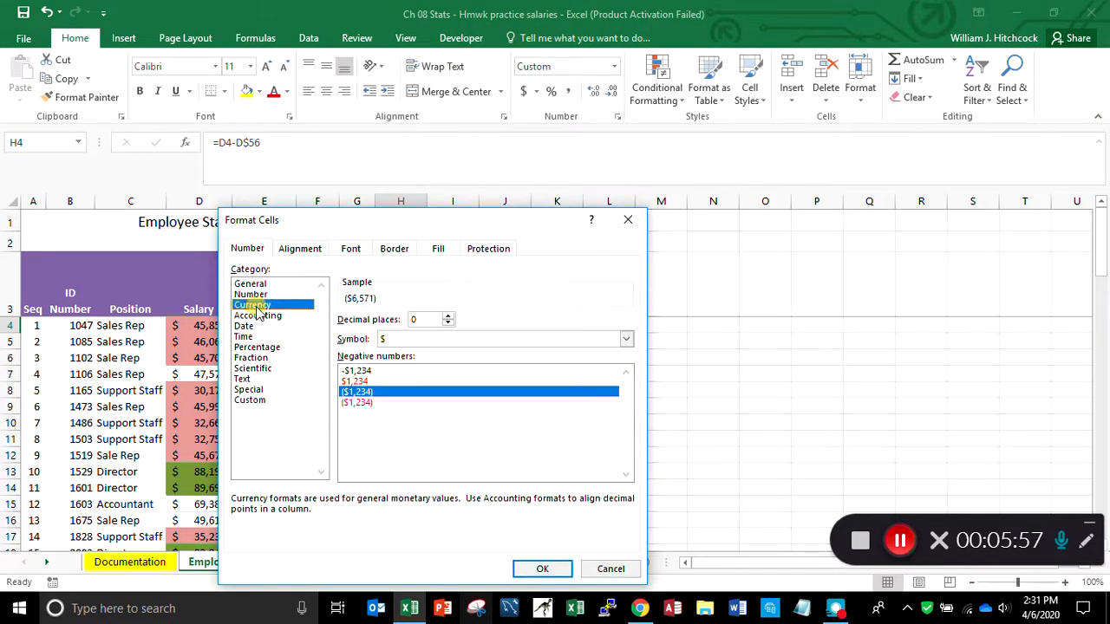
pyautogui.click(353, 402)
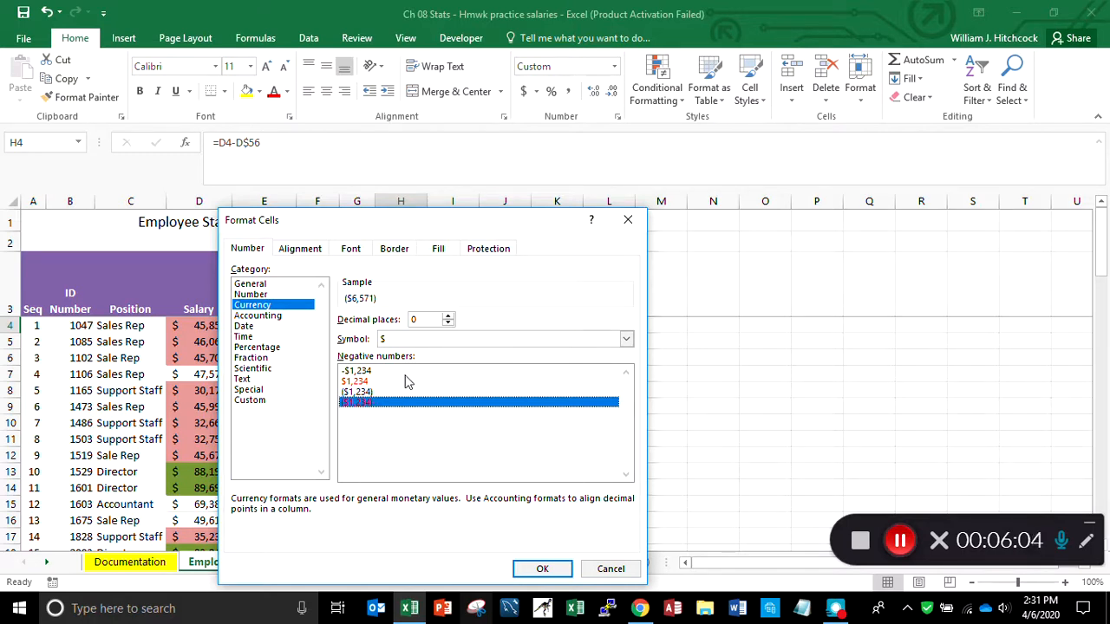
pyautogui.click(414, 341)
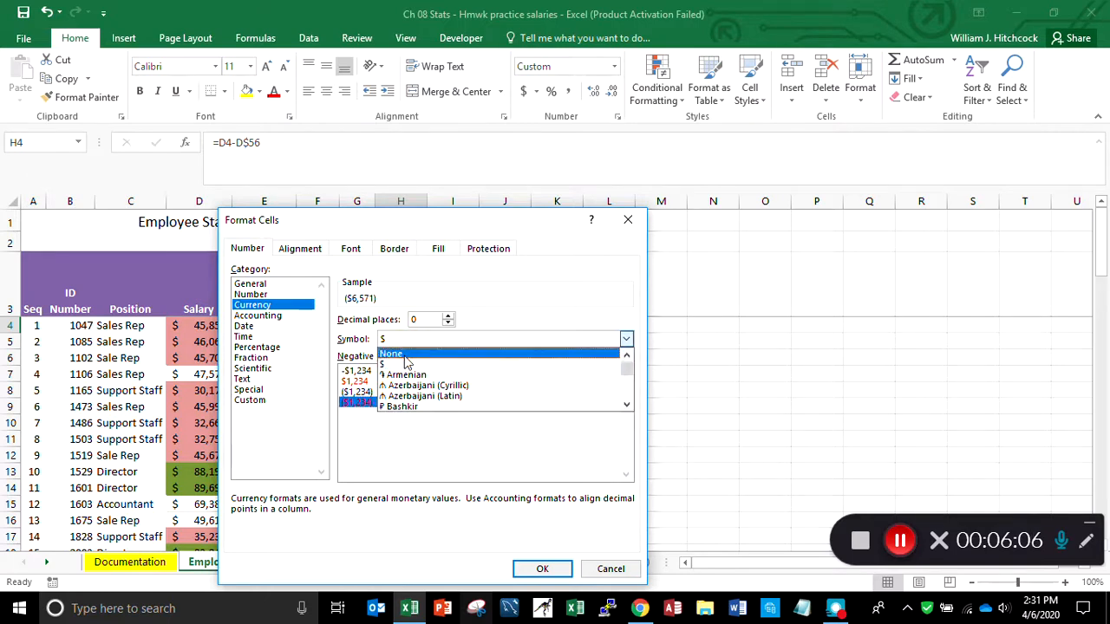
pyautogui.click(403, 367)
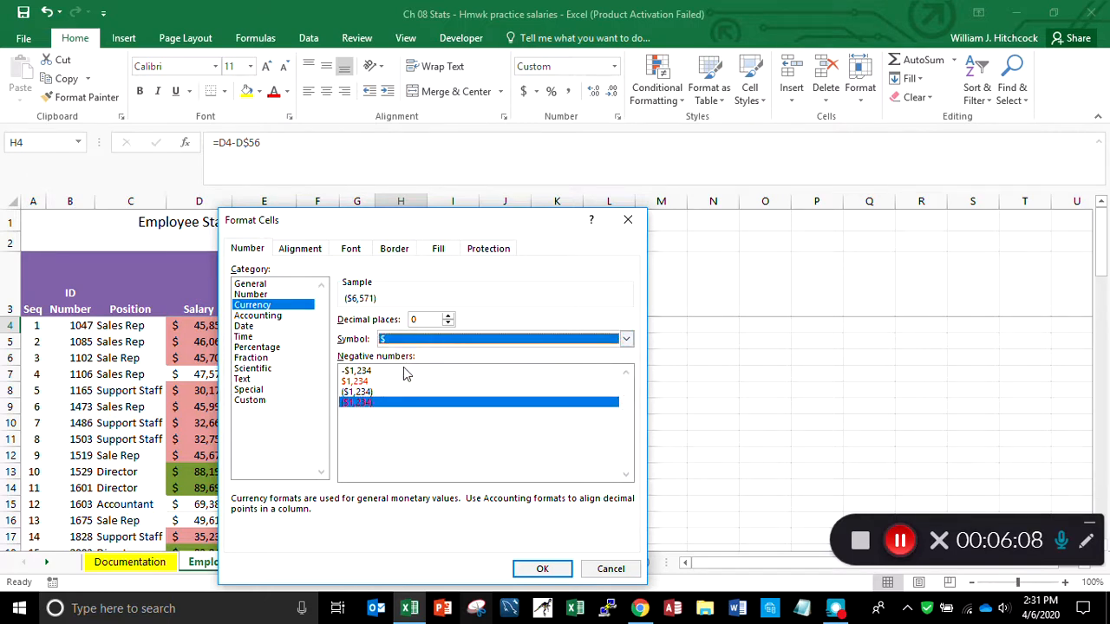
pyautogui.click(539, 568)
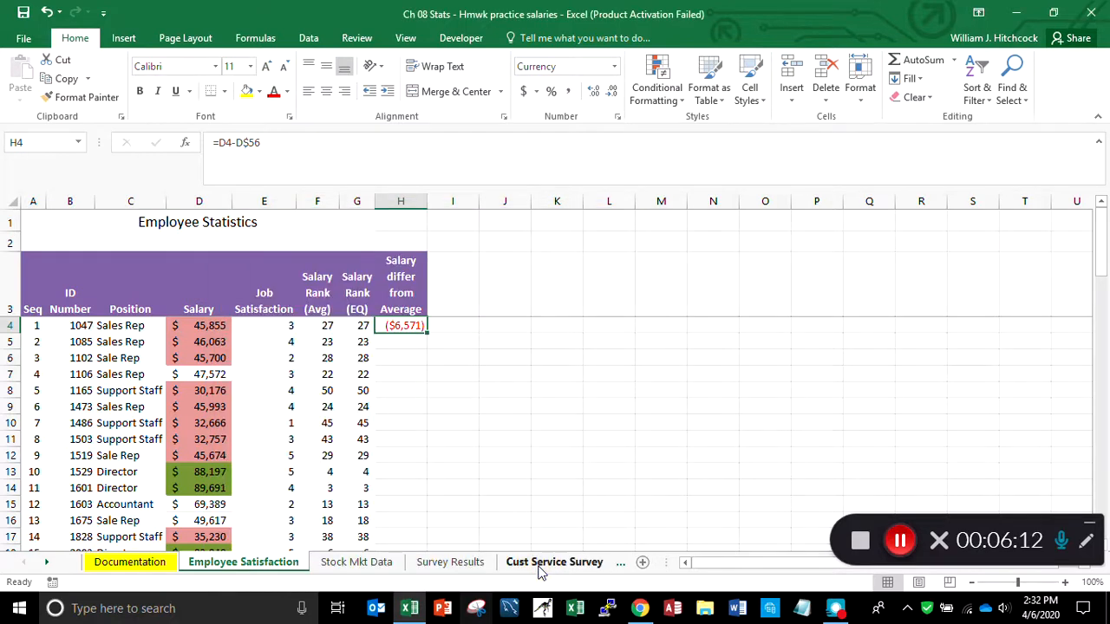
pyautogui.doubleClick(426, 333)
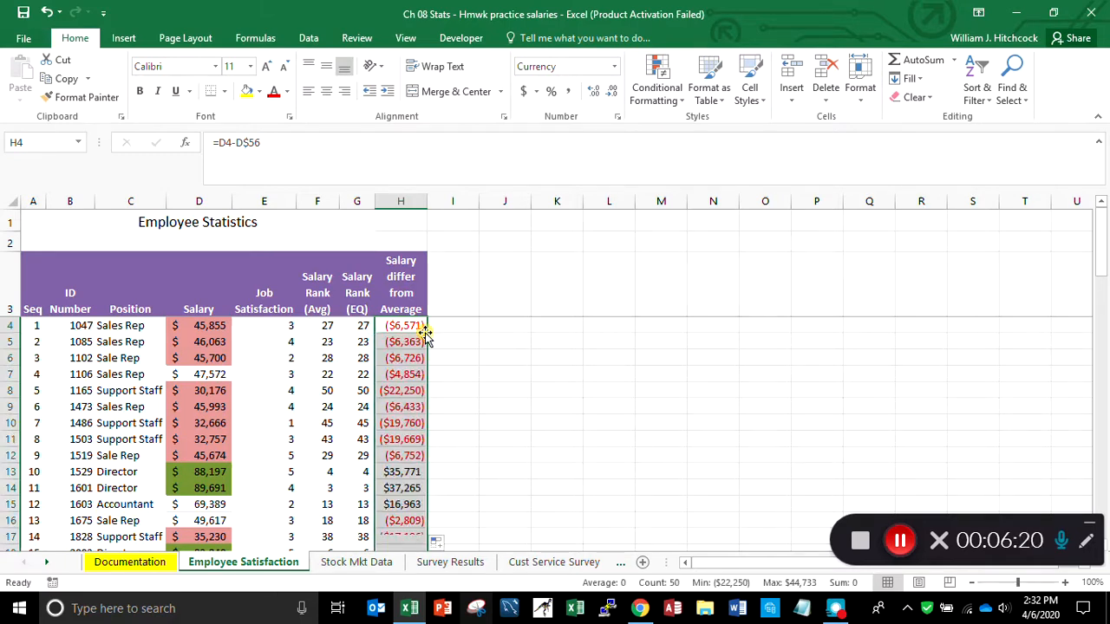
# Examine the salary differences in column H down to row 14, comparing that Director's difference with the salary rank.
pyautogui.press('Down')
pyautogui.press('Down')
pyautogui.press('Down')
pyautogui.press('Down')
pyautogui.press('Down')
pyautogui.press('Down')
pyautogui.press('Down')
pyautogui.press('Down')
pyautogui.press('Down')
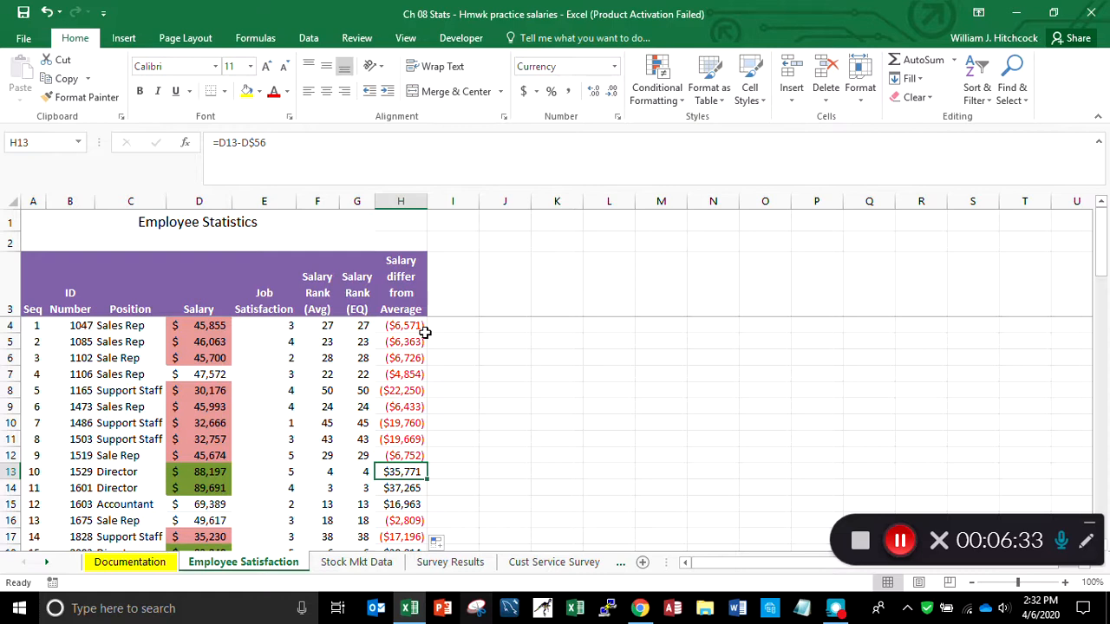
pyautogui.press('Down')
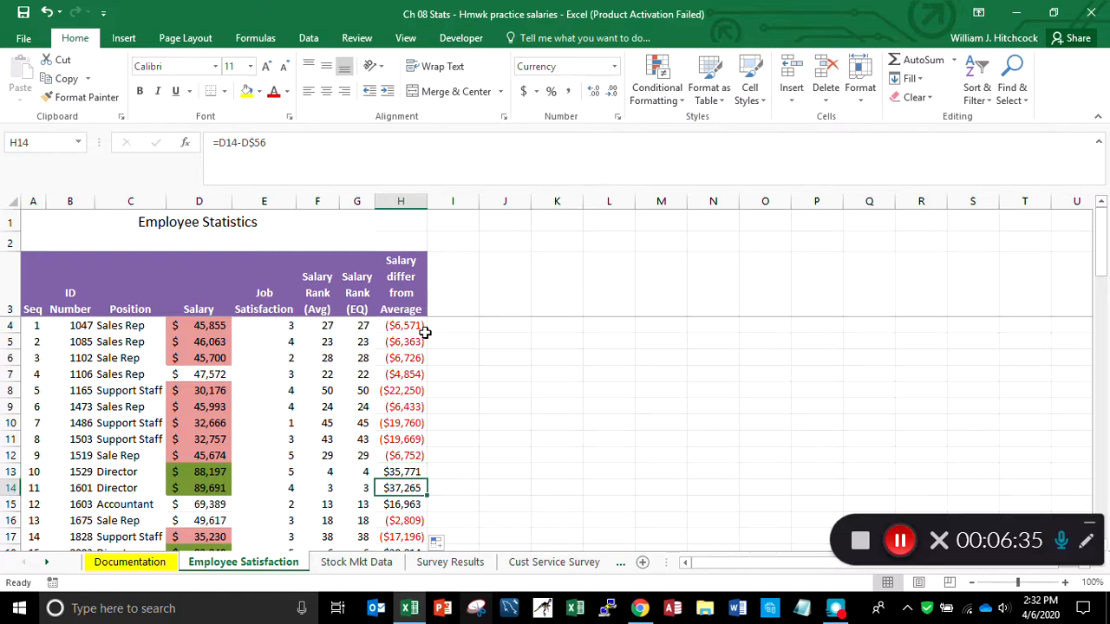
pyautogui.press('Left')
pyautogui.press('Left')
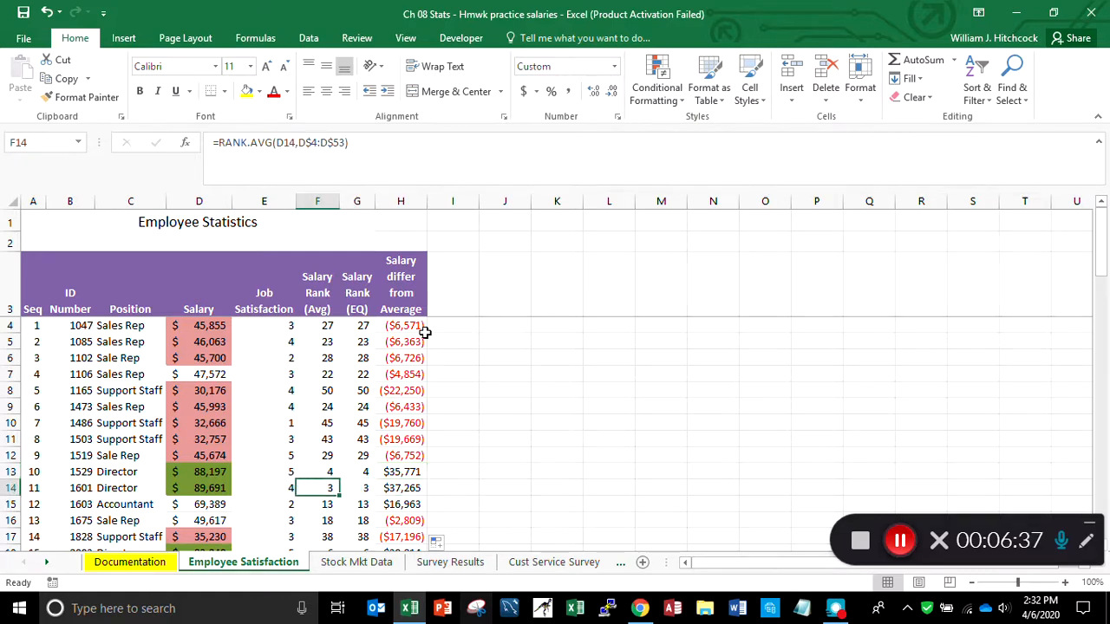
pyautogui.press('Right')
pyautogui.press('Right')
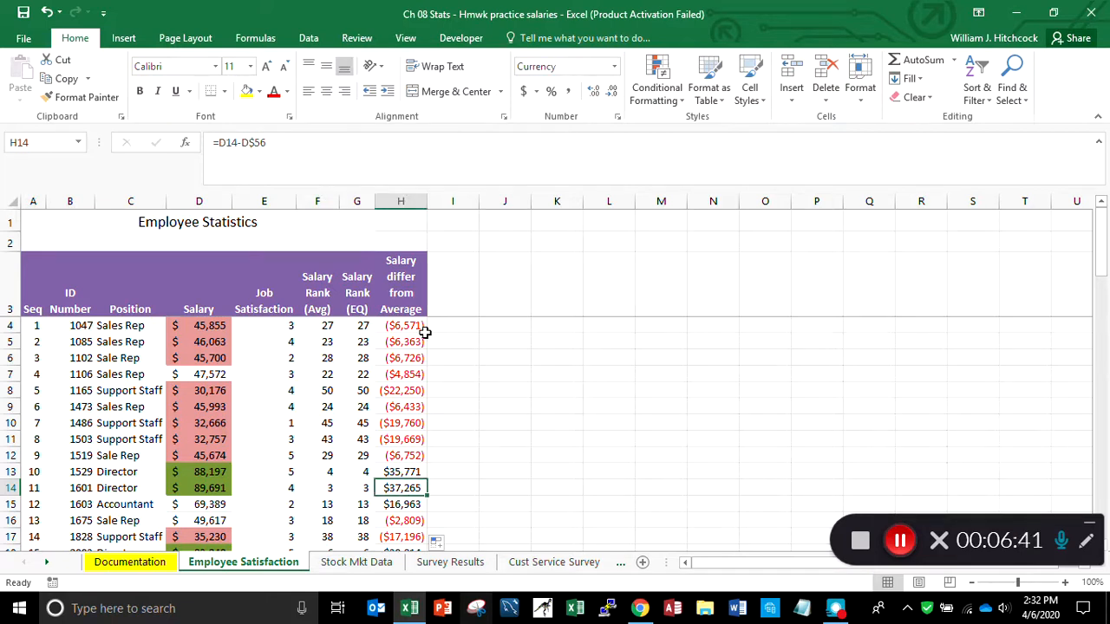
# Copy the Total formula from D55 into H55 to sum the salary differences.
pyautogui.press('Down')
pyautogui.press('Down')
pyautogui.press('Down')
pyautogui.press('Down')
pyautogui.press('Down')
pyautogui.press('Down')
pyautogui.press('Down')
pyautogui.press('Down')
pyautogui.press('Down')
pyautogui.press('Down')
pyautogui.press('Down')
pyautogui.press('Down')
pyautogui.press('Down')
pyautogui.press('Down')
pyautogui.press('Down')
pyautogui.press('Down')
pyautogui.press('Down')
pyautogui.press('Down')
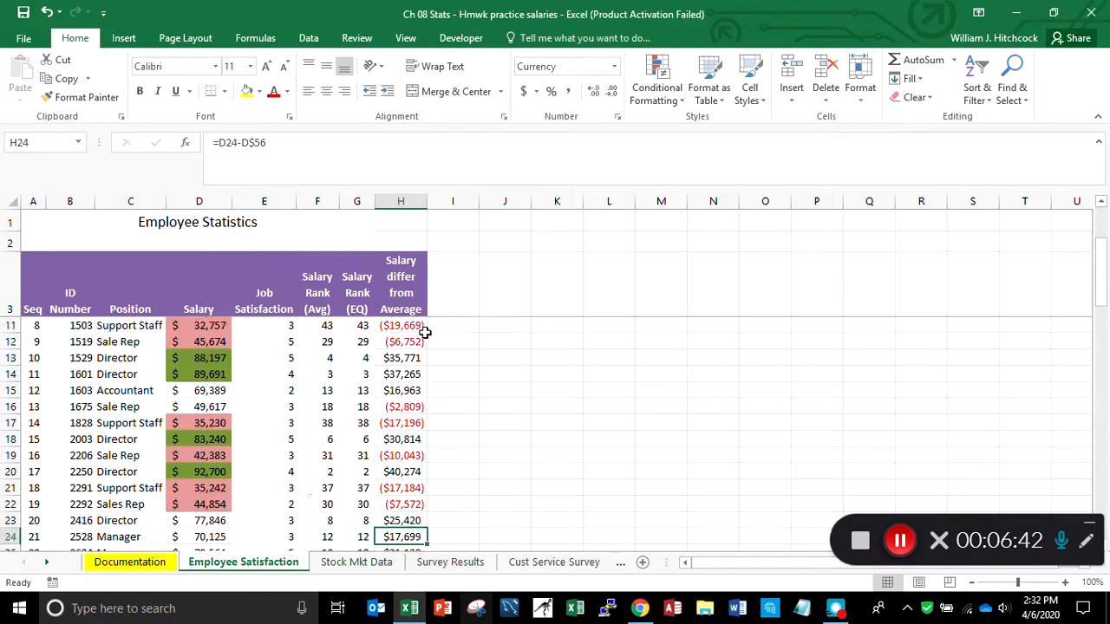
pyautogui.press('Down')
pyautogui.press('Down')
pyautogui.press('Down')
pyautogui.press('Down')
pyautogui.press('Down')
pyautogui.press('Down')
pyautogui.press('Down')
pyautogui.press('Down')
pyautogui.press('Down')
pyautogui.press('Down')
pyautogui.press('Down')
pyautogui.press('Down')
pyautogui.press('Down')
pyautogui.press('Down')
pyautogui.press('Down')
pyautogui.press('Down')
pyautogui.press('Down')
pyautogui.press('Down')
pyautogui.press('Down')
pyautogui.press('Down')
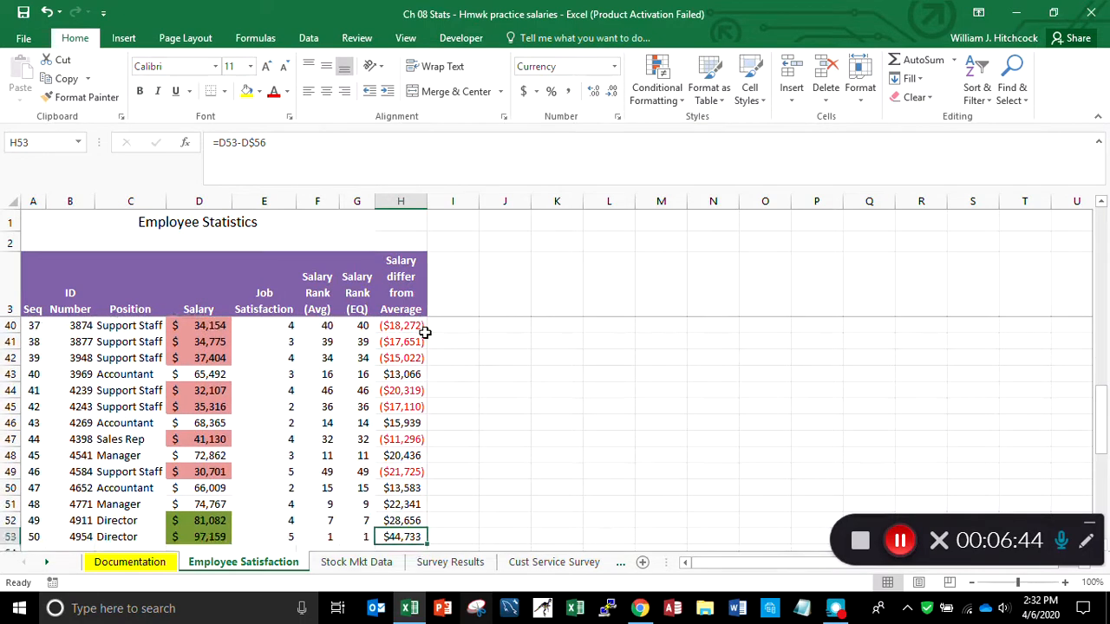
pyautogui.press('Down')
pyautogui.press('Down')
pyautogui.press('Down')
pyautogui.press('Up')
pyautogui.press('Up')
pyautogui.press('Up')
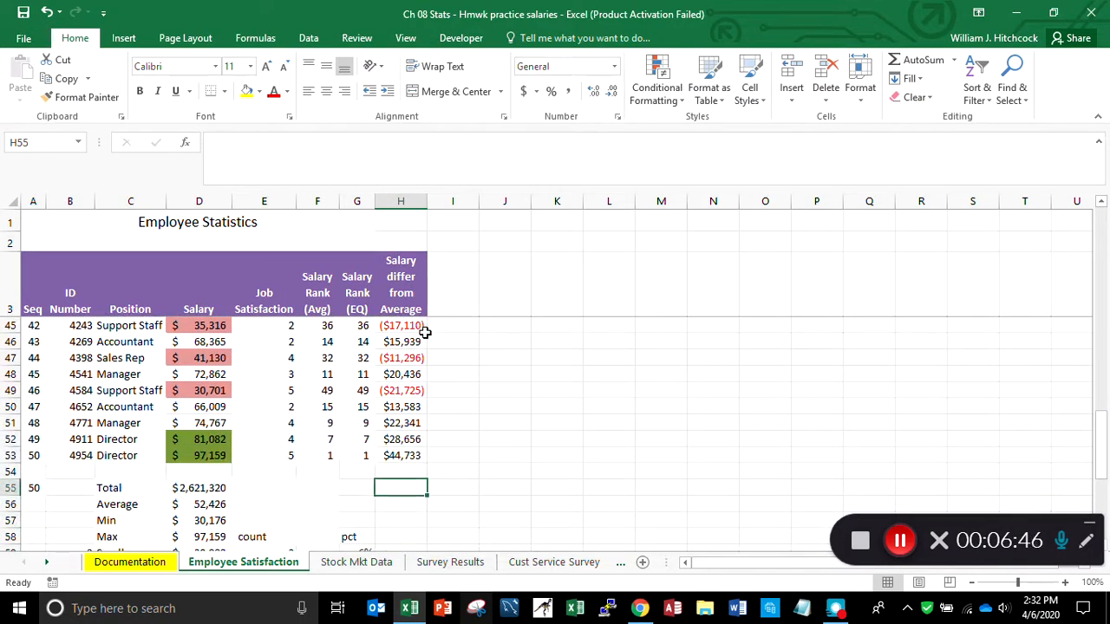
pyautogui.press('Left')
pyautogui.press('Left')
pyautogui.press('Left')
pyautogui.press('Left')
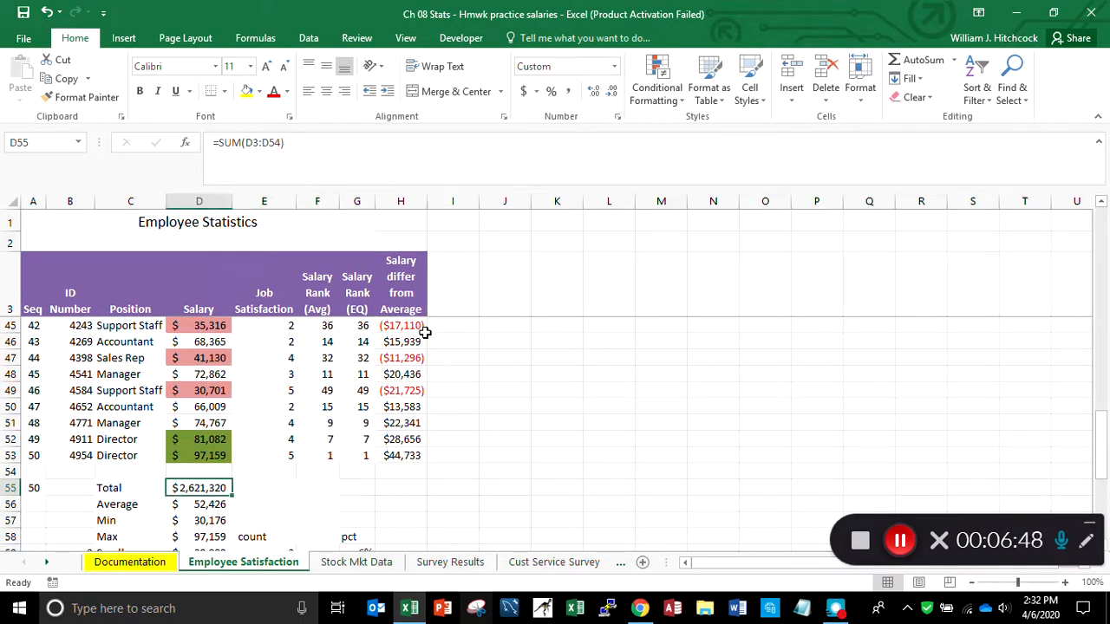
pyautogui.hotkey('ctrl', 'c')
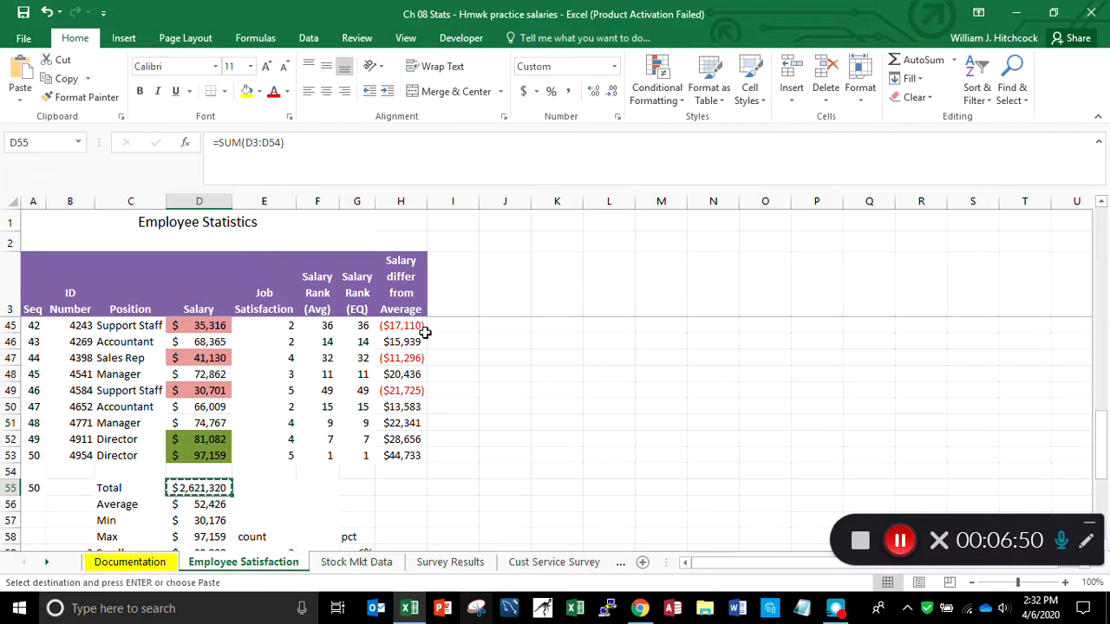
pyautogui.press('Right')
pyautogui.press('Right')
pyautogui.press('Right')
pyautogui.press('Right')
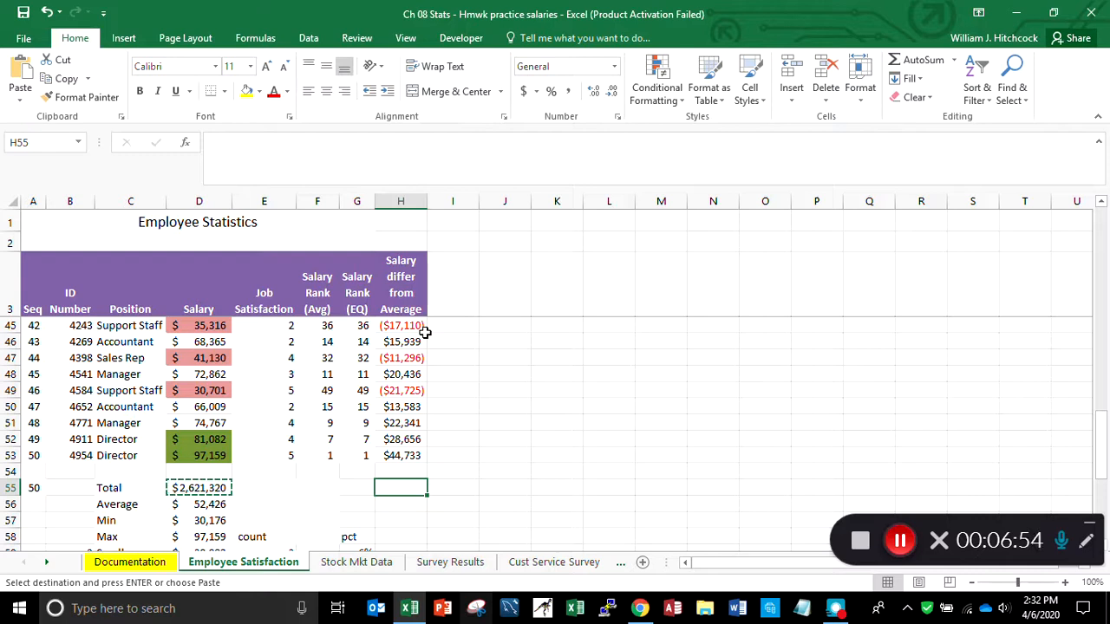
pyautogui.hotkey('ctrl', 'v')
pyautogui.press('Escape')
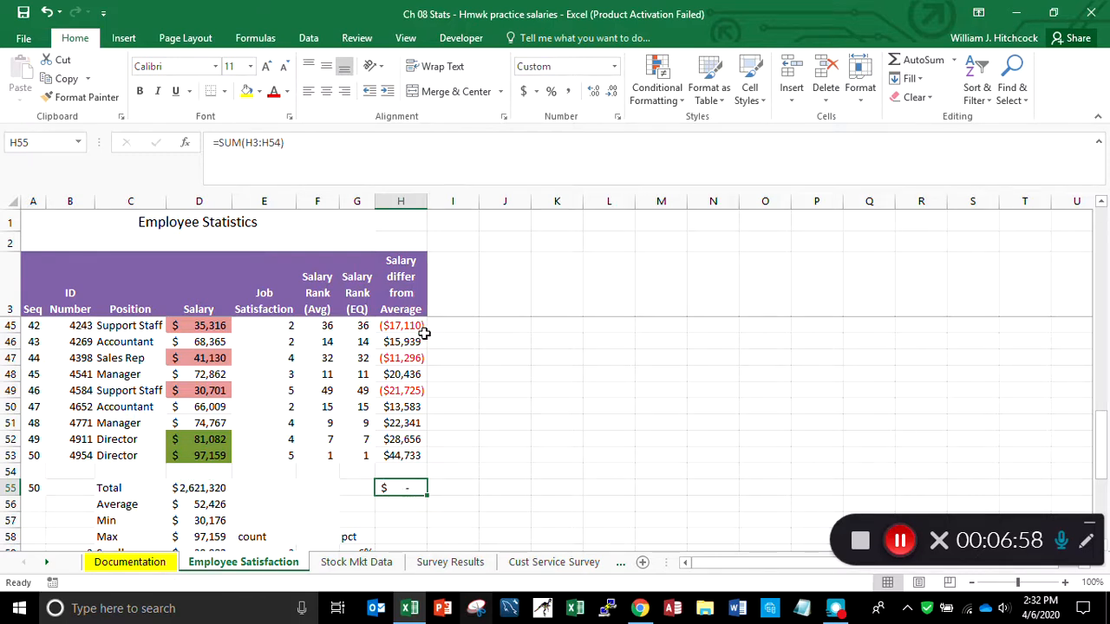
# Check the H55 total in General number format and undo the format change.
pyautogui.click(615, 67)
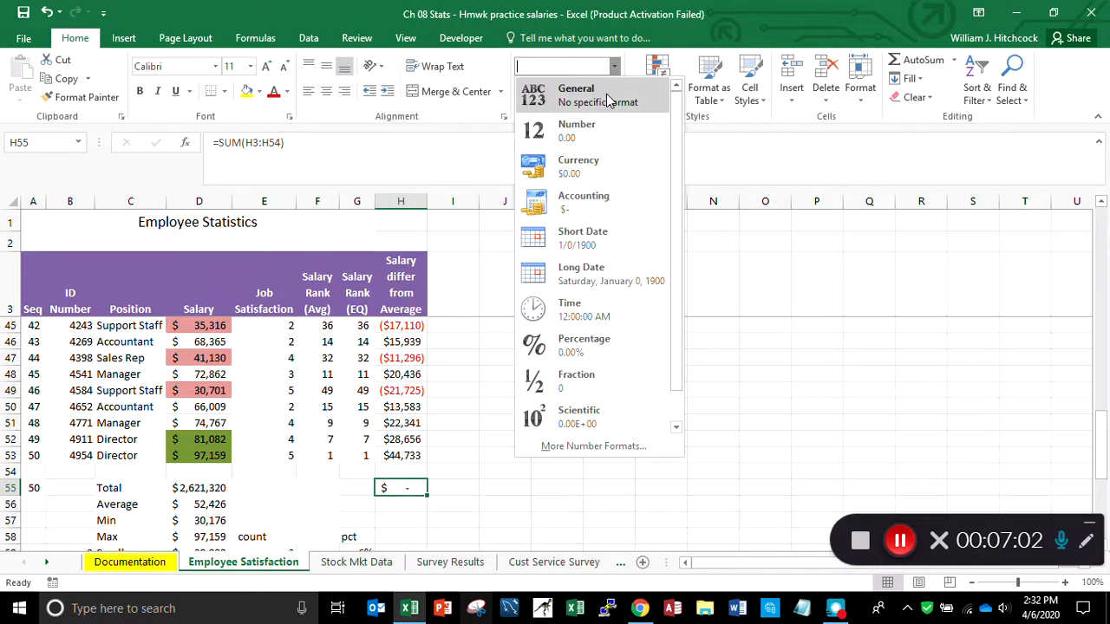
pyautogui.click(609, 101)
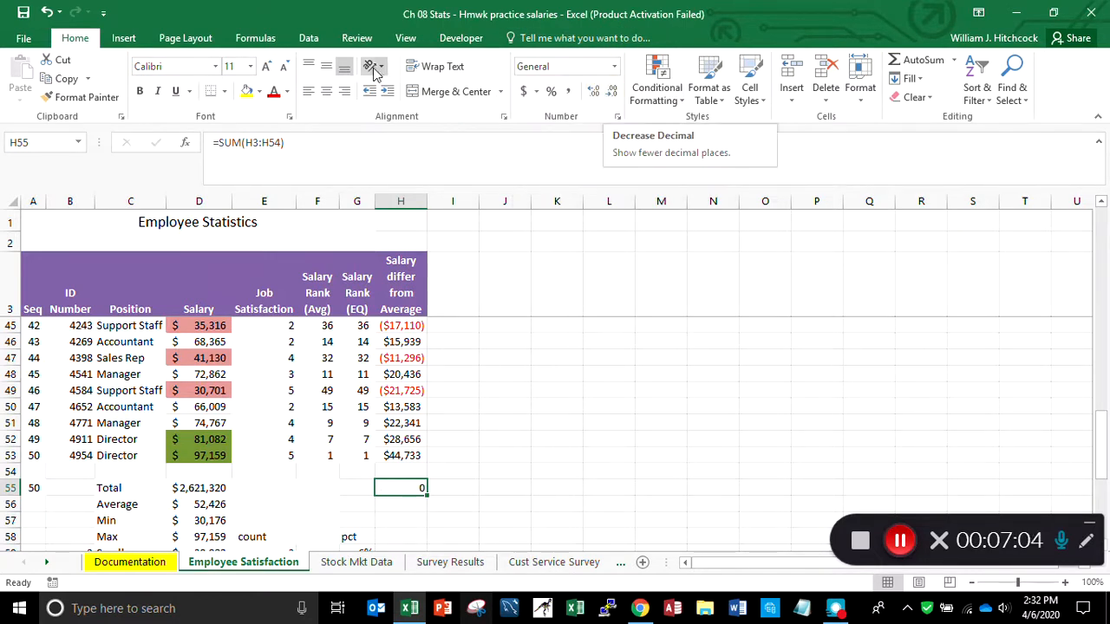
pyautogui.click(47, 12)
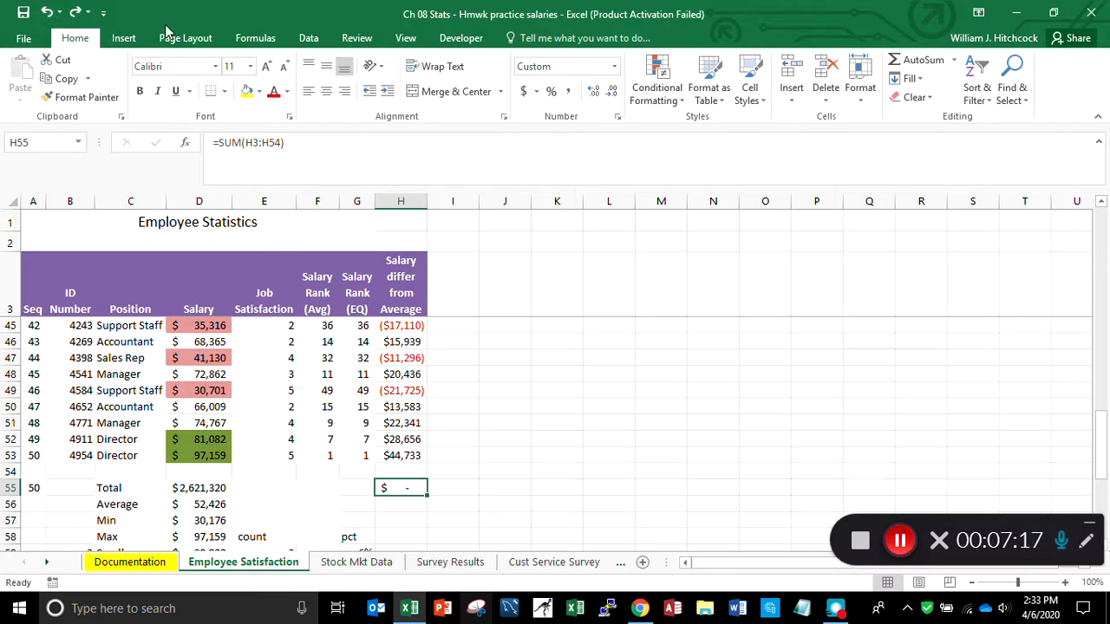
# Copy the H3 column heading into I3 and replace its text with Square the Diff.
pyautogui.click(408, 292)
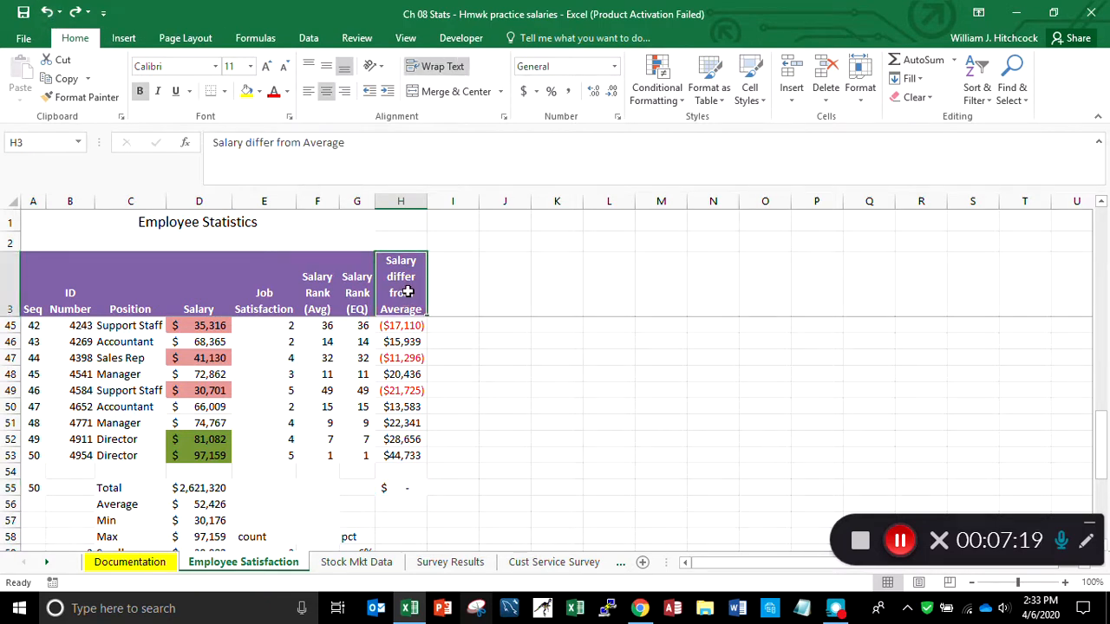
pyautogui.press('Down')
pyautogui.click(408, 292)
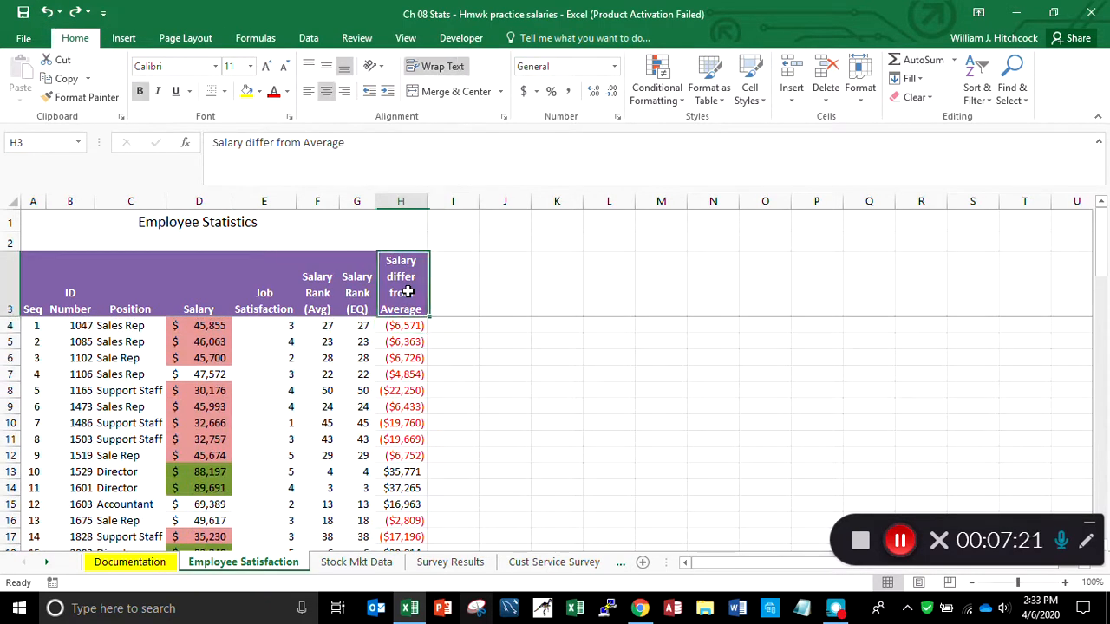
pyautogui.hotkey('ctrl', 'c')
pyautogui.press('Right')
pyautogui.press('Return')
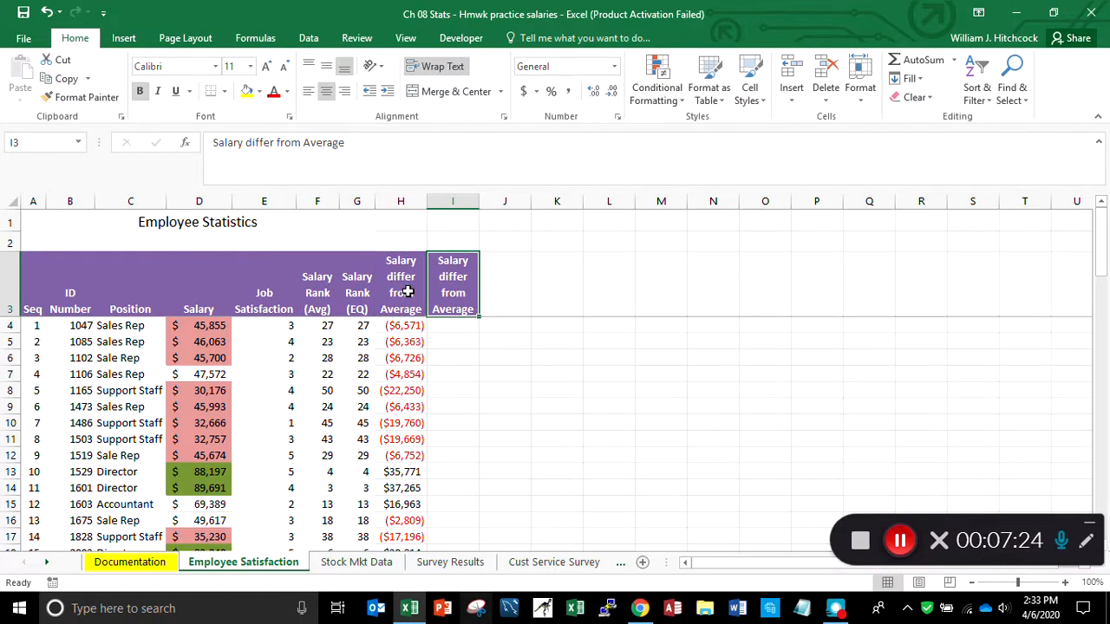
pyautogui.write('S')
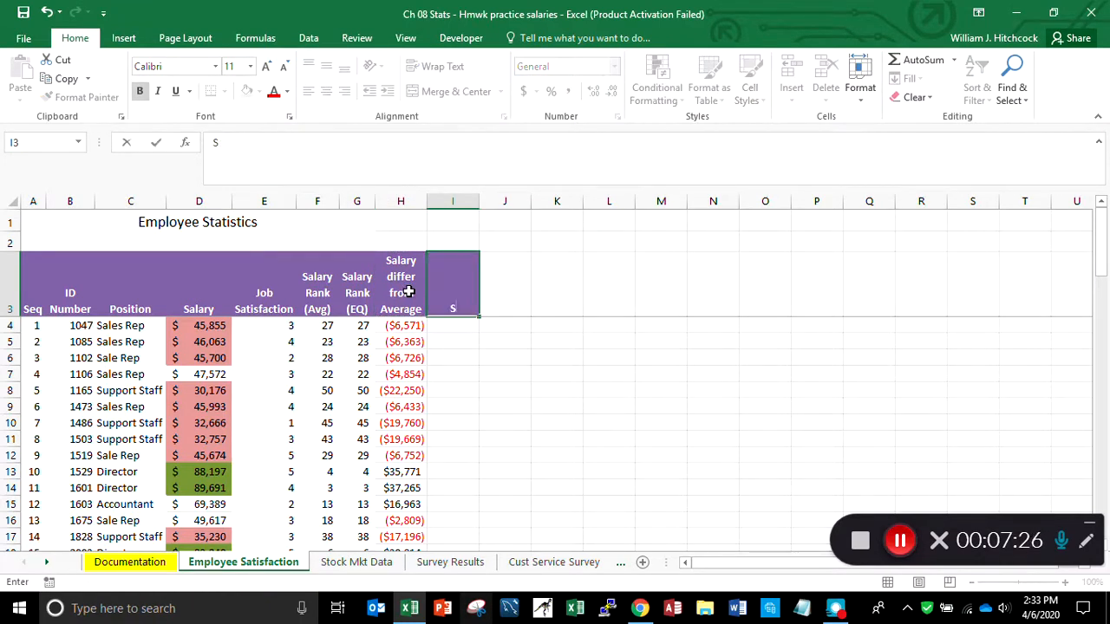
pyautogui.write('quare the Diff')
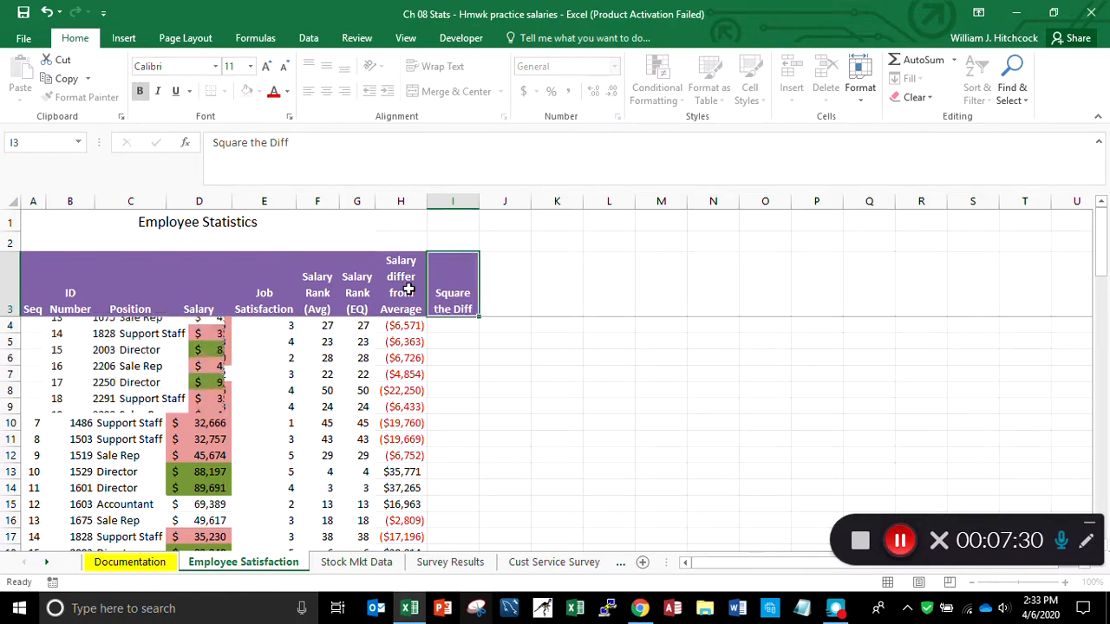
pyautogui.press('Return')
# Enter =H4^2 in I4 to square the first salary difference.
pyautogui.write('=')
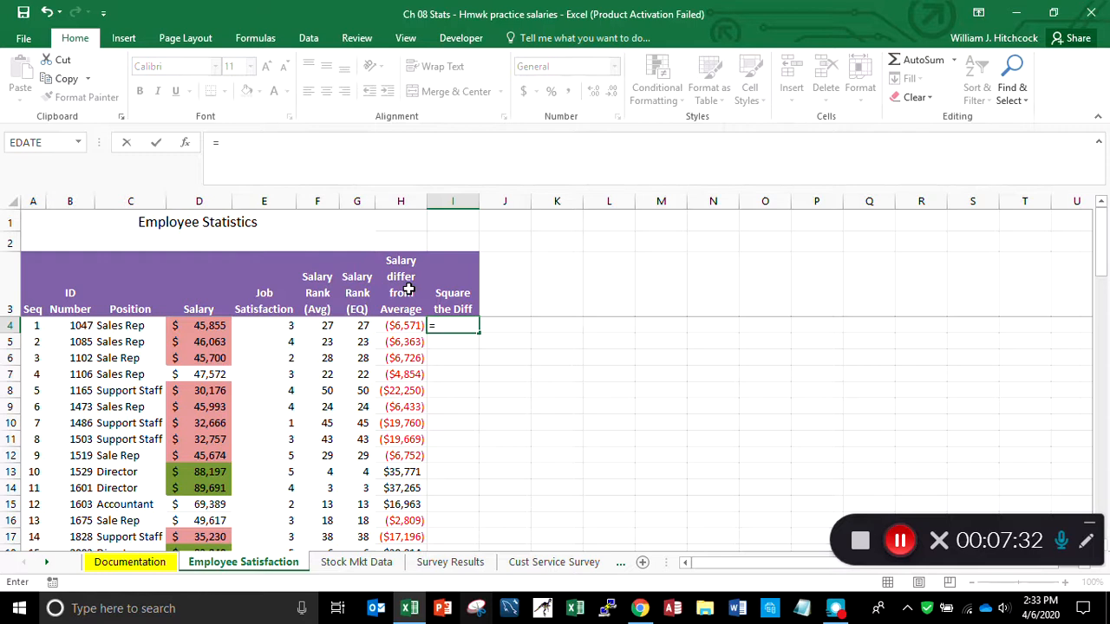
pyautogui.press('Left')
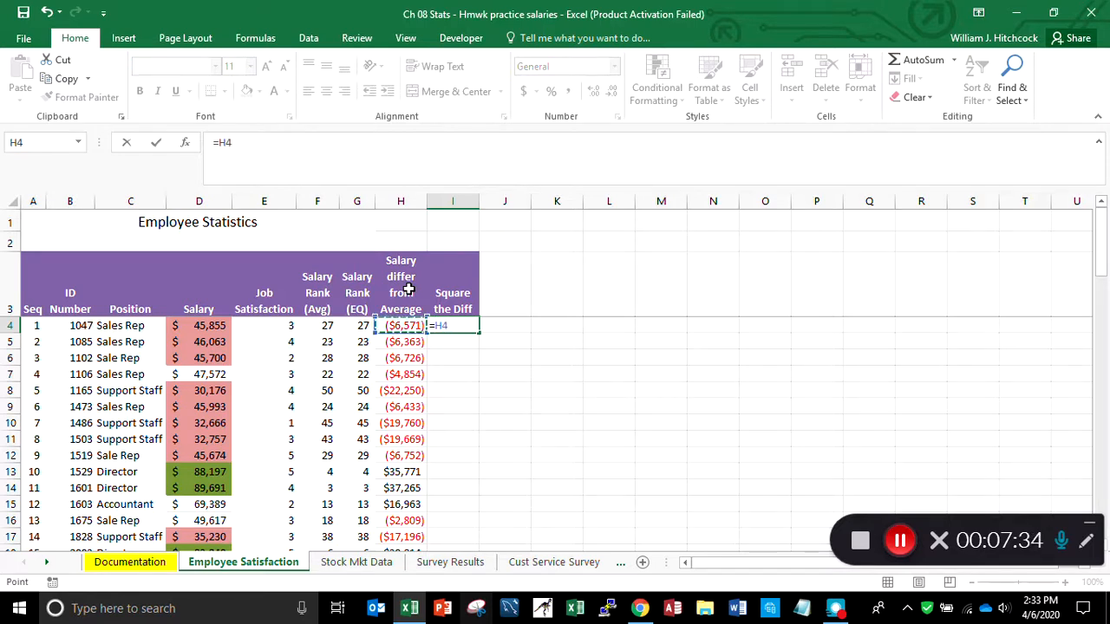
pyautogui.write('^2')
pyautogui.hotkey('ctrl', 'Return')
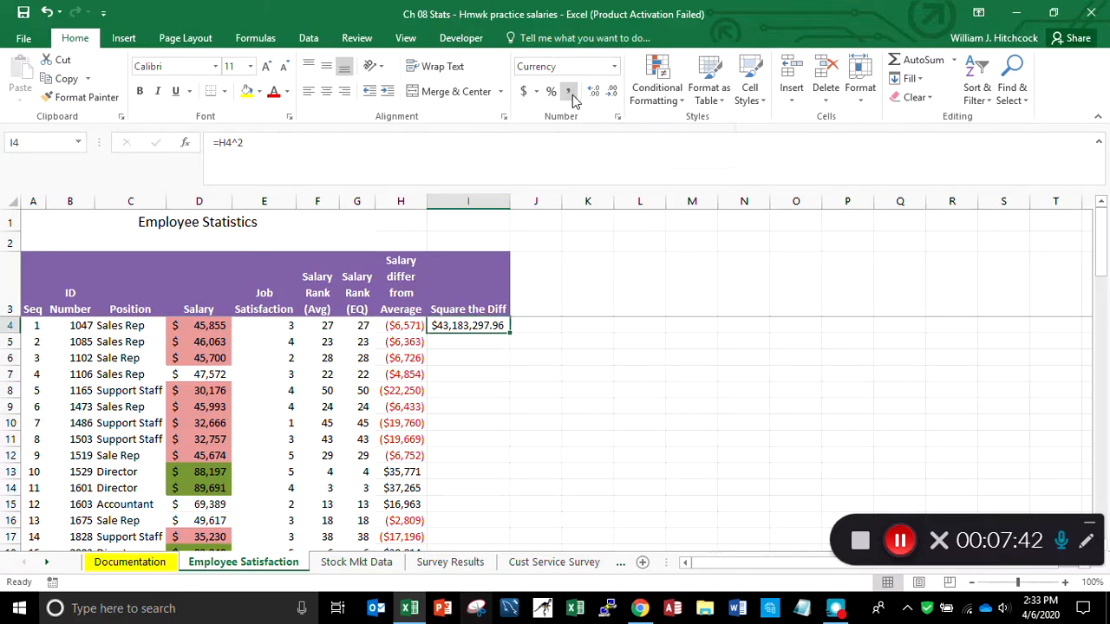
# Show the I4 result without decimals and fill its squaring formula down the Square the Diff column to row 53.
pyautogui.click(611, 95)
pyautogui.click(611, 95)
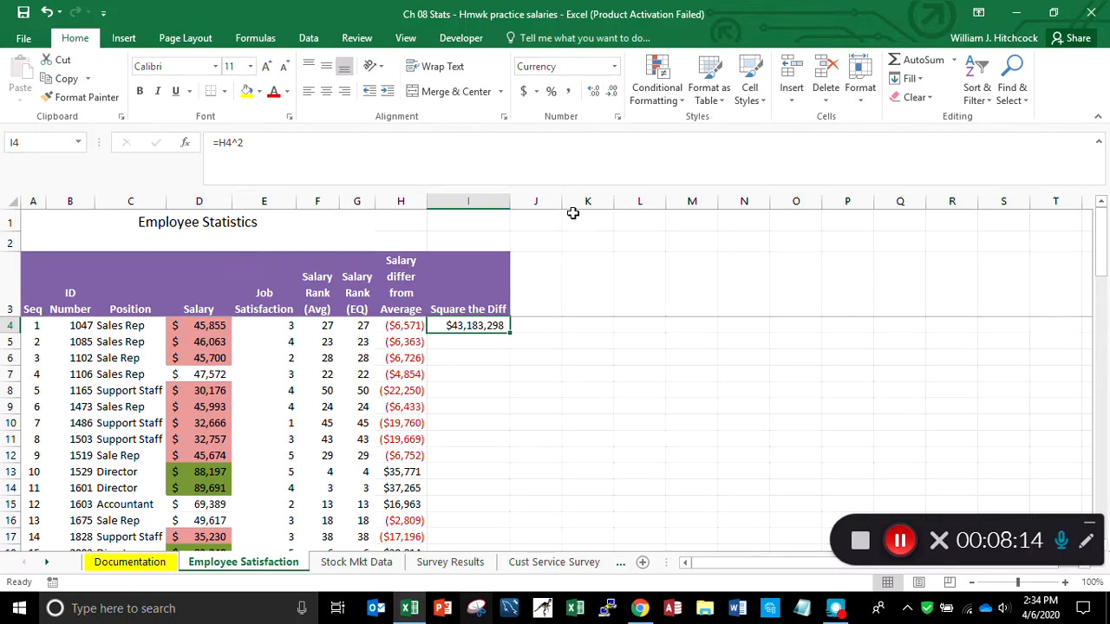
pyautogui.doubleClick(509, 334)
# Copy the total formula from H55 into I55 to sum the squared differences and autofit column I.
pyautogui.press('End')
pyautogui.press('Down')
pyautogui.press('Down')
pyautogui.press('Down')
pyautogui.press('Down')
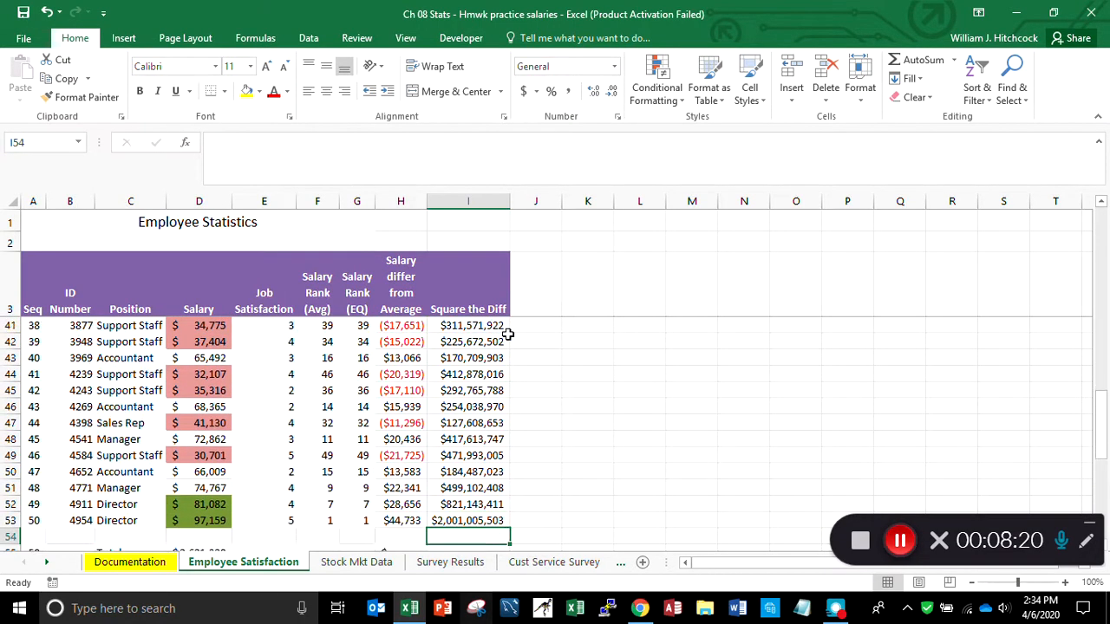
pyautogui.press('Left')
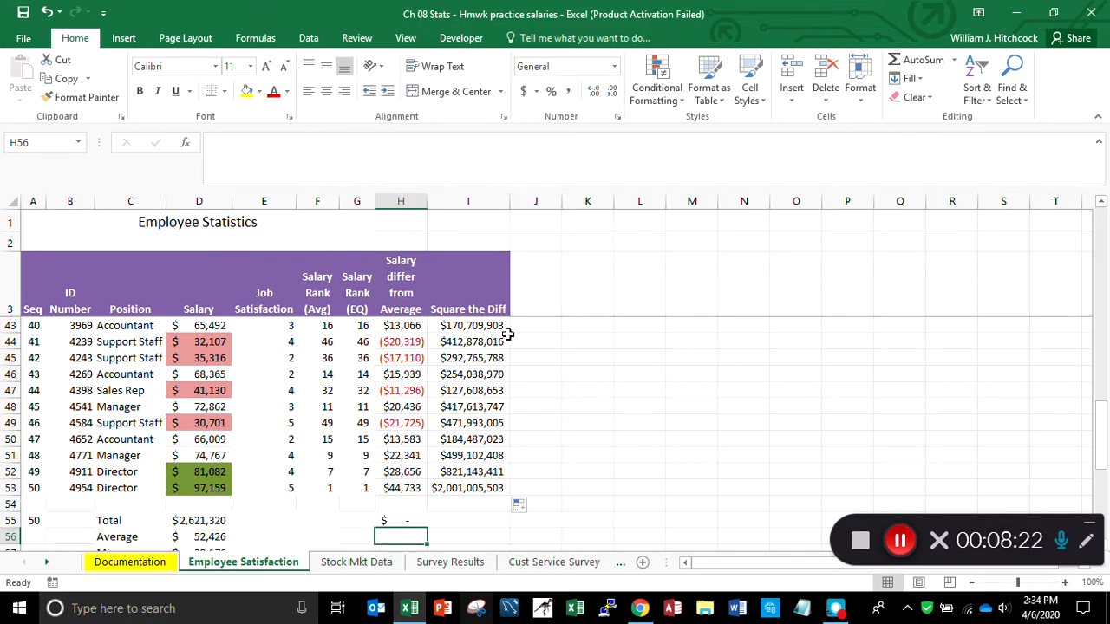
pyautogui.press('Up')
pyautogui.hotkey('ctrl', 'c')
pyautogui.press('Right')
pyautogui.hotkey('ctrl', 'v')
pyautogui.press('Escape')
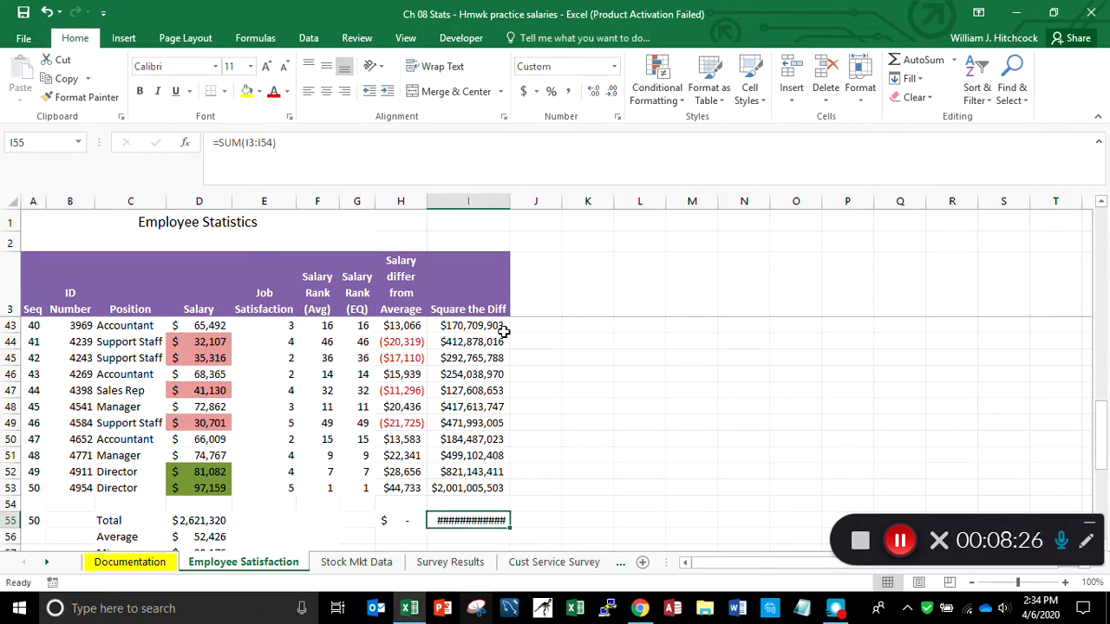
pyautogui.doubleClick(512, 200)
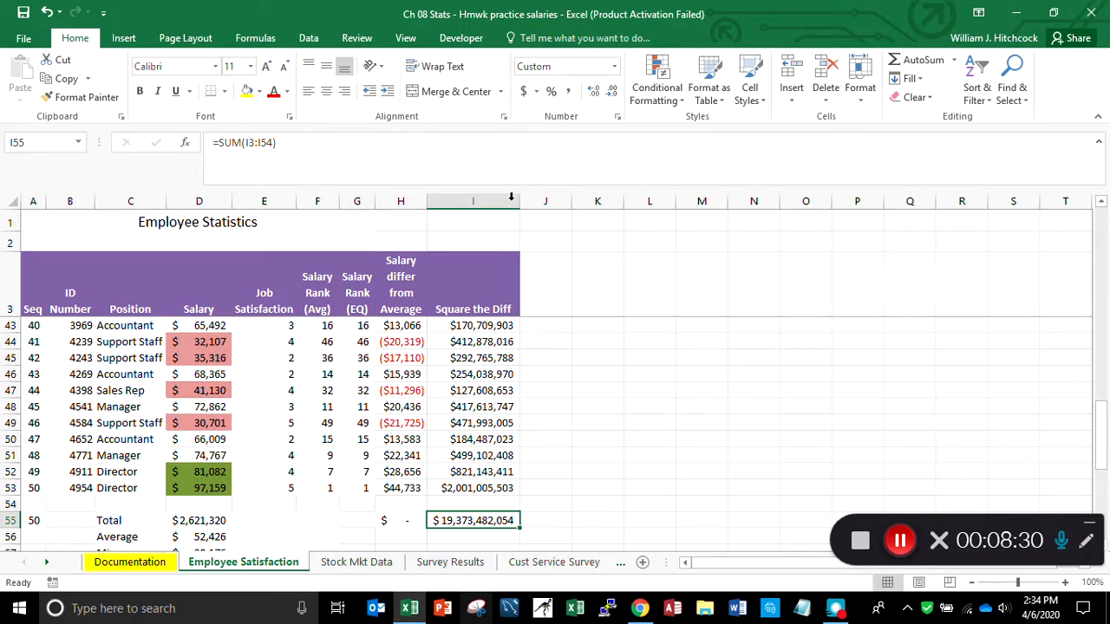
# Look over the summary statistics beneath the salary table, from the Total row down to the median.
pyautogui.press('Down')
pyautogui.press('Down')
pyautogui.press('Down')
pyautogui.press('Down')
pyautogui.press('Down')
pyautogui.press('Down')
pyautogui.press('Down')
pyautogui.press('Down')
pyautogui.press('Down')
pyautogui.press('Down')
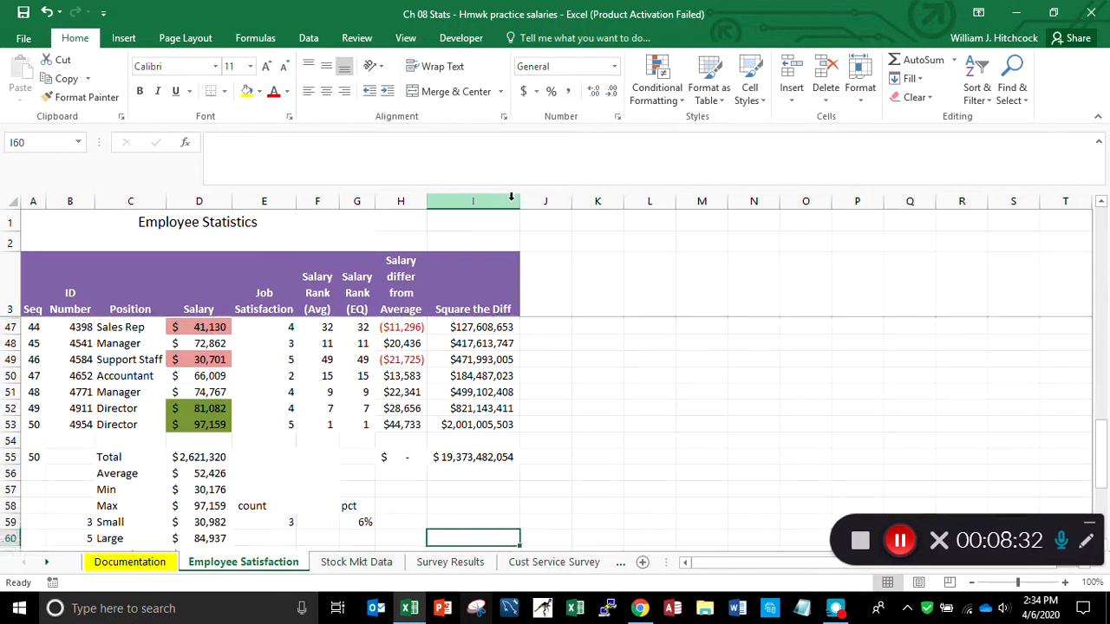
pyautogui.press('Up')
pyautogui.press('Up')
pyautogui.press('Up')
pyautogui.press('Up')
pyautogui.press('Up')
pyautogui.press('Up')
pyautogui.press('Up')
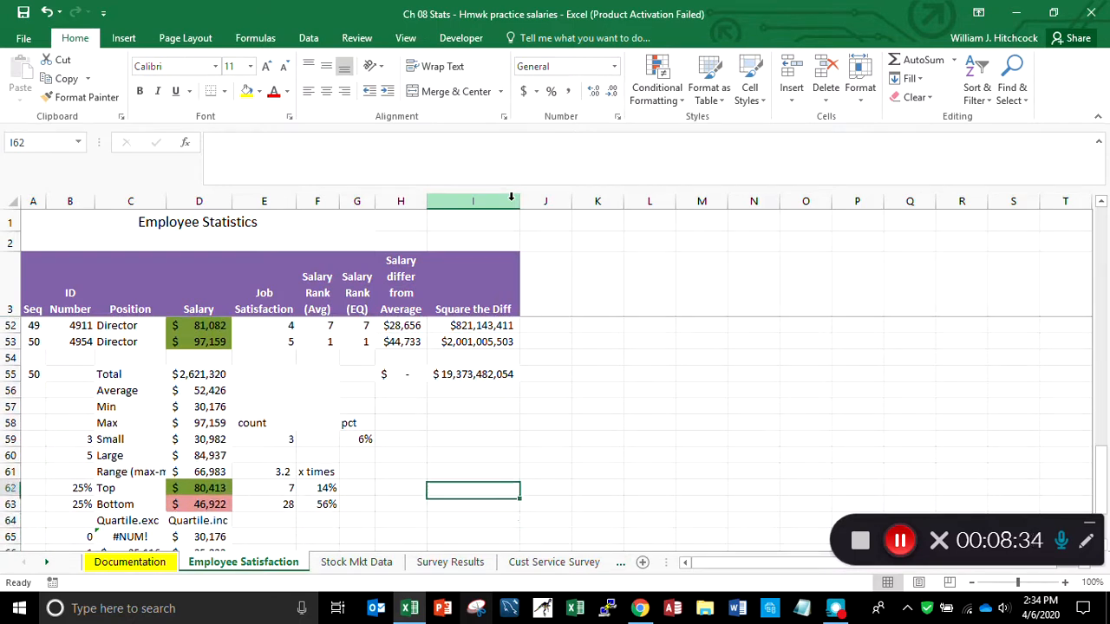
pyautogui.press('Up')
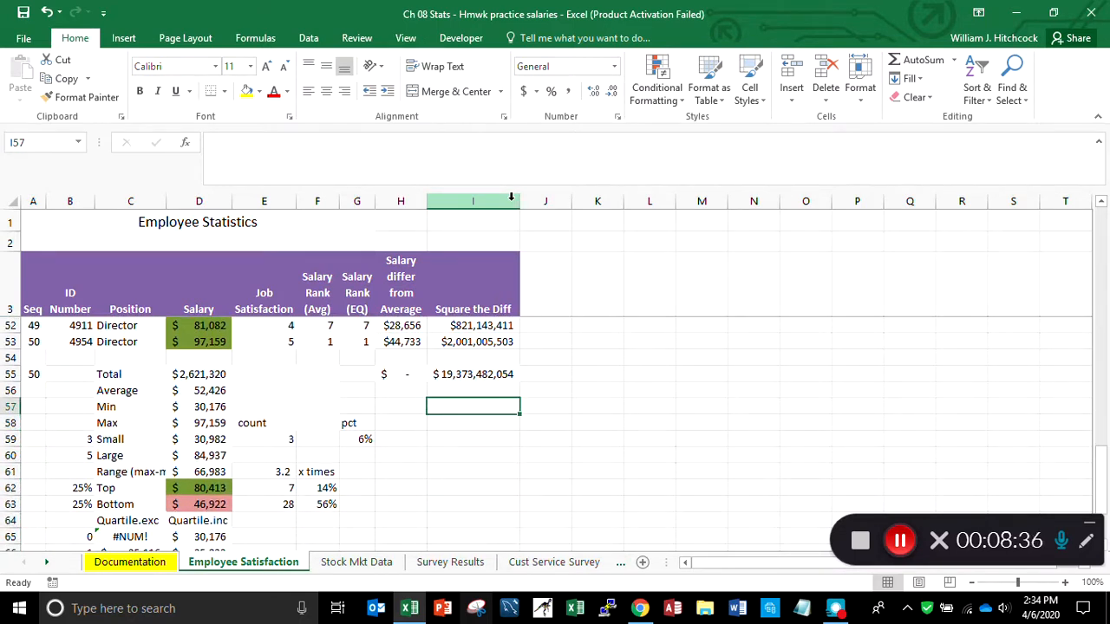
pyautogui.press('Down')
pyautogui.press('Down')
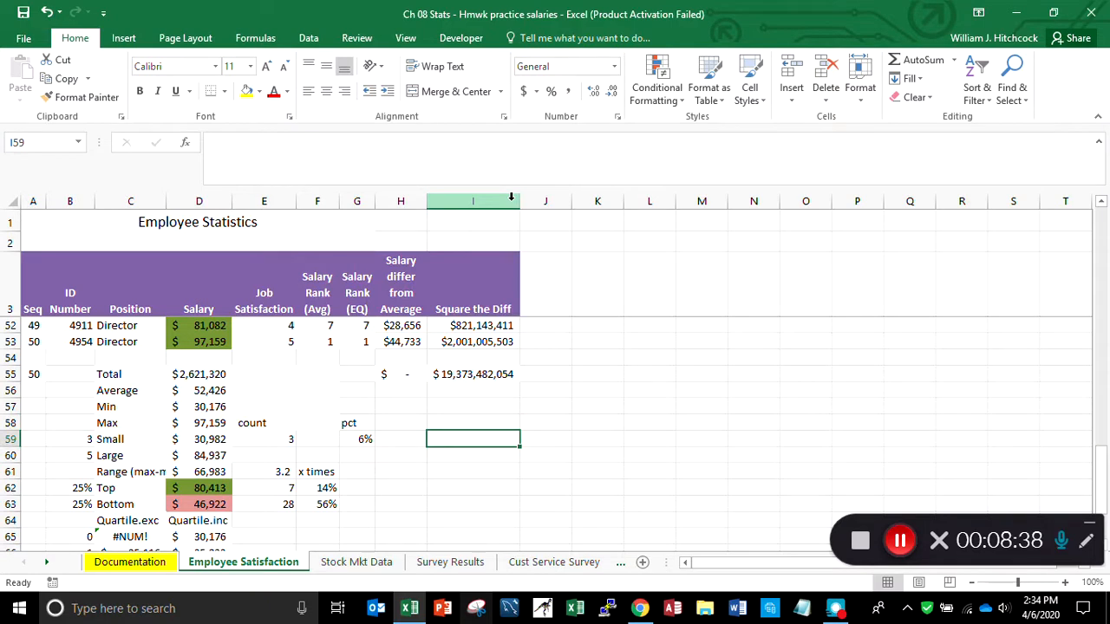
pyautogui.press('Up')
pyautogui.press('Up')
pyautogui.press('Up')
pyautogui.press('Left')
pyautogui.press('Left')
pyautogui.press('Left')
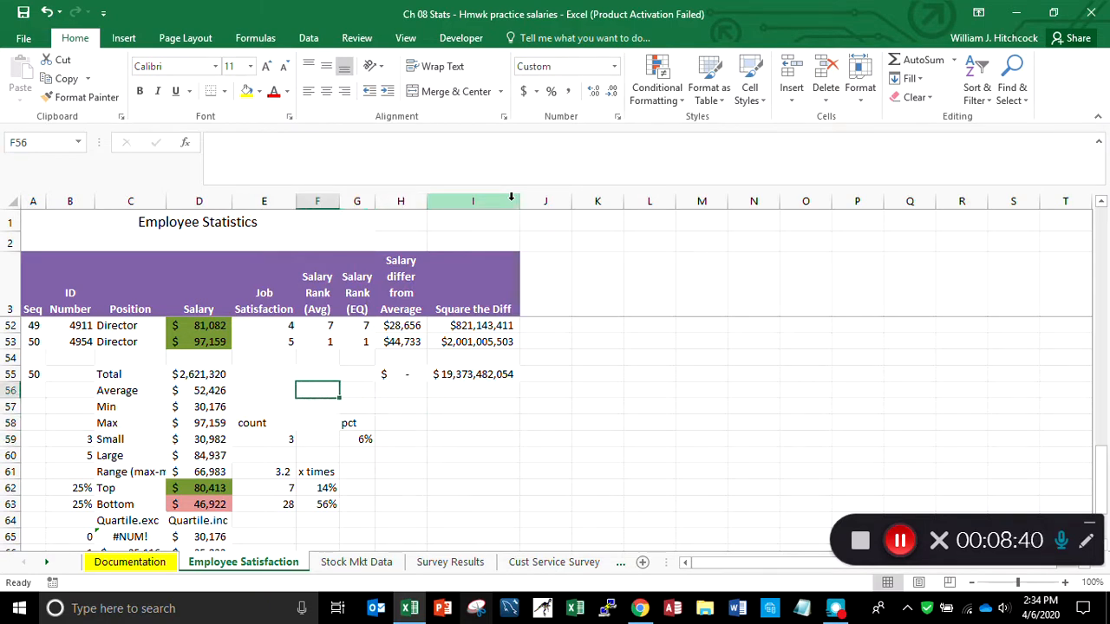
pyautogui.press('Right')
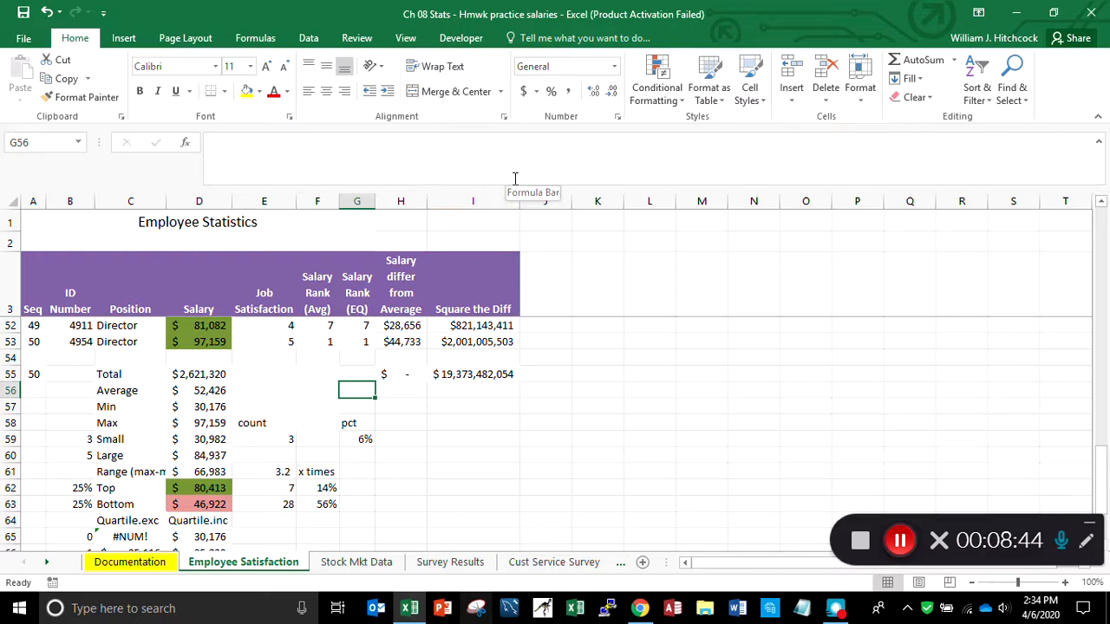
pyautogui.press('Down')
pyautogui.press('Down')
pyautogui.press('Down')
pyautogui.press('Down')
pyautogui.press('Down')
pyautogui.press('Down')
pyautogui.press('Down')
pyautogui.press('Down')
pyautogui.press('Down')
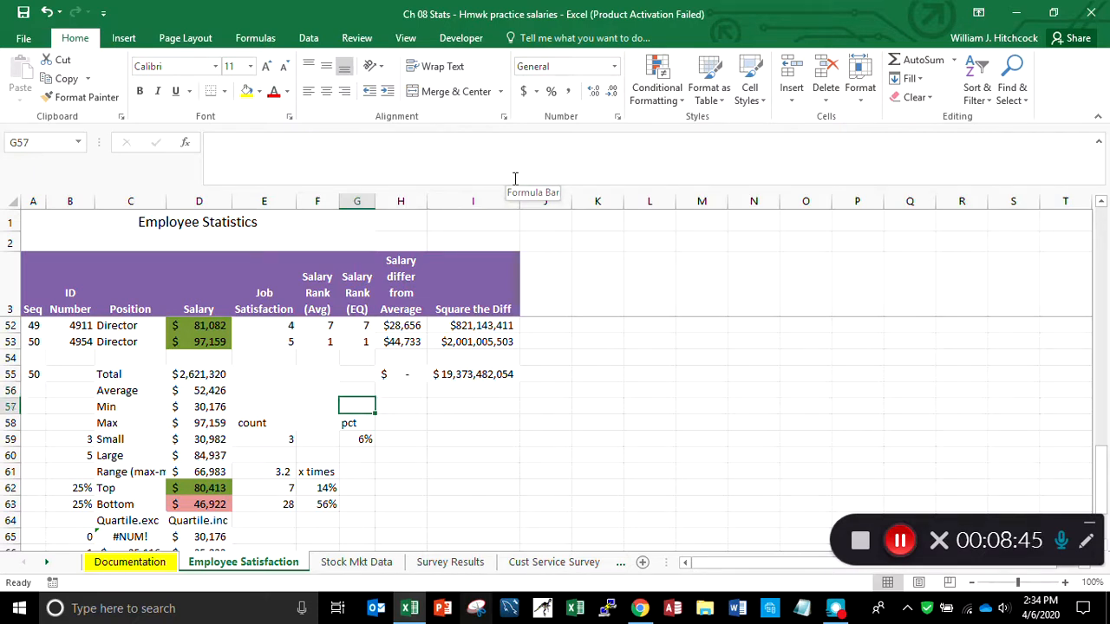
pyautogui.press('Down')
pyautogui.press('Down')
pyautogui.press('Down')
pyautogui.press('Down')
pyautogui.press('Down')
pyautogui.press('Down')
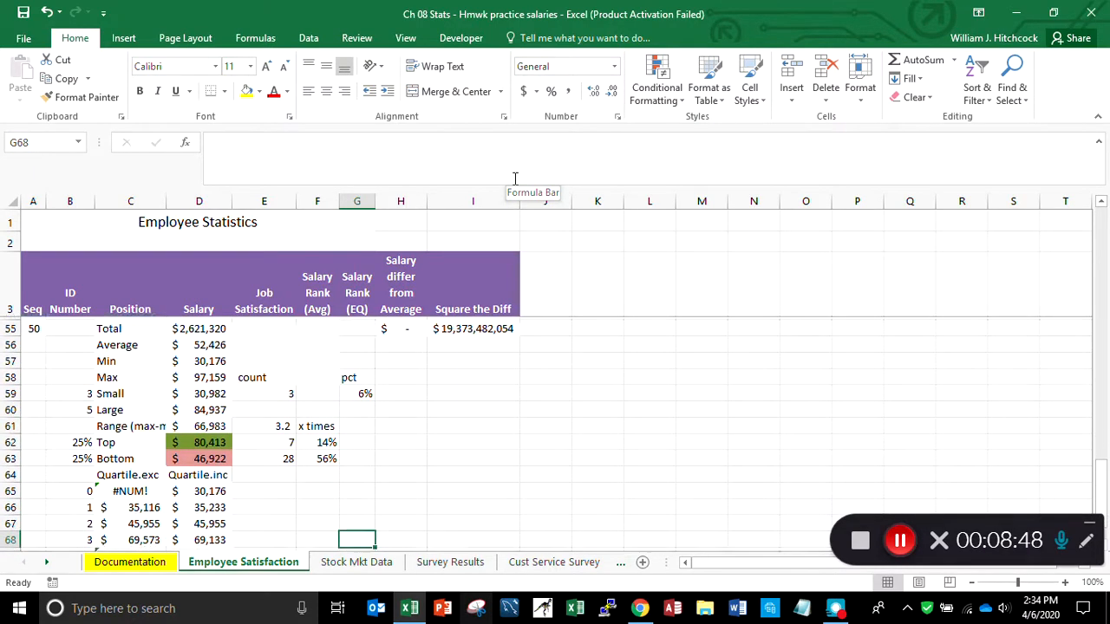
pyautogui.press('Up')
pyautogui.press('Up')
pyautogui.press('Up')
pyautogui.press('Up')
pyautogui.press('Up')
pyautogui.press('Up')
pyautogui.press('Up')
pyautogui.press('Up')
pyautogui.press('Up')
pyautogui.press('Up')
pyautogui.press('Up')
pyautogui.press('Up')
pyautogui.press('Up')
pyautogui.press('Up')
pyautogui.press('Up')
pyautogui.press('Up')
pyautogui.press('Up')
pyautogui.press('Up')
pyautogui.press('Up')
pyautogui.press('Up')
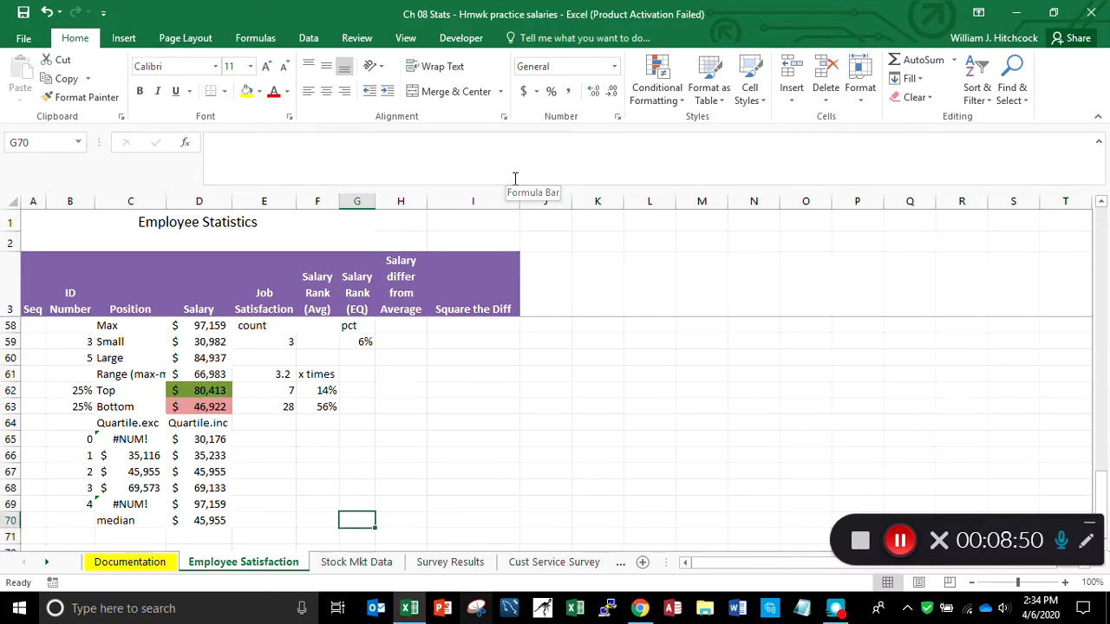
pyautogui.press('Down')
pyautogui.press('Down')
pyautogui.press('Down')
pyautogui.press('Down')
pyautogui.press('Down')
pyautogui.press('Down')
pyautogui.press('Down')
pyautogui.press('Down')
pyautogui.press('Down')
pyautogui.press('Down')
pyautogui.press('Down')
pyautogui.press('Down')
pyautogui.press('Down')
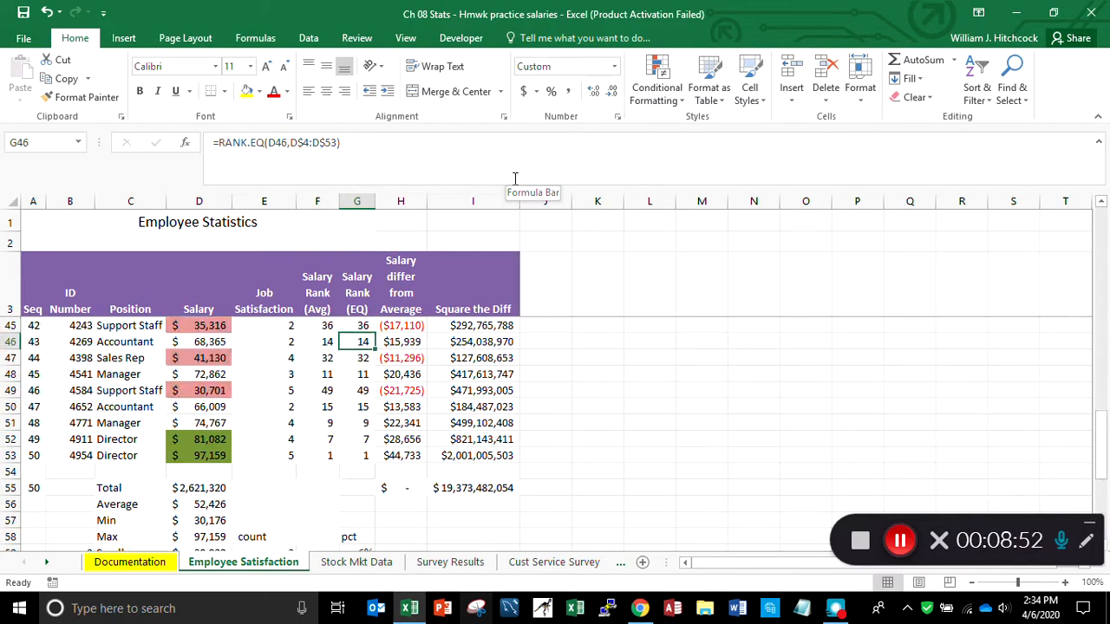
pyautogui.press('Down')
pyautogui.press('Down')
pyautogui.press('Down')
pyautogui.press('Down')
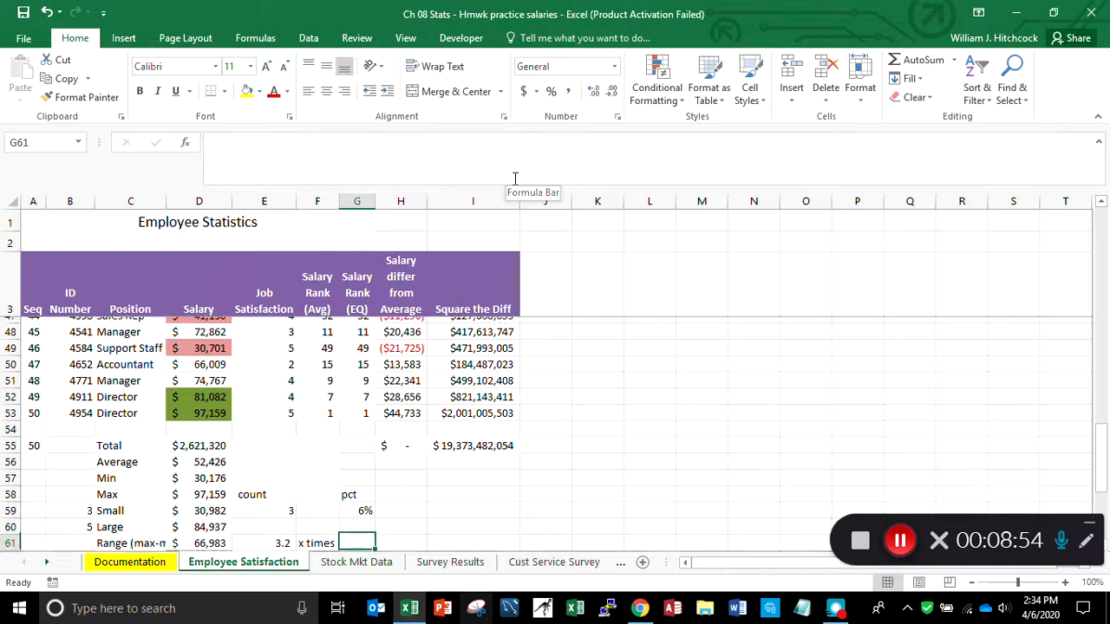
# Enter the label variance in F55, on the Total row.
pyautogui.press('Up')
pyautogui.press('Up')
pyautogui.press('Up')
pyautogui.press('Up')
pyautogui.press('Up')
pyautogui.press('Up')
pyautogui.press('Left')
pyautogui.press('Left')
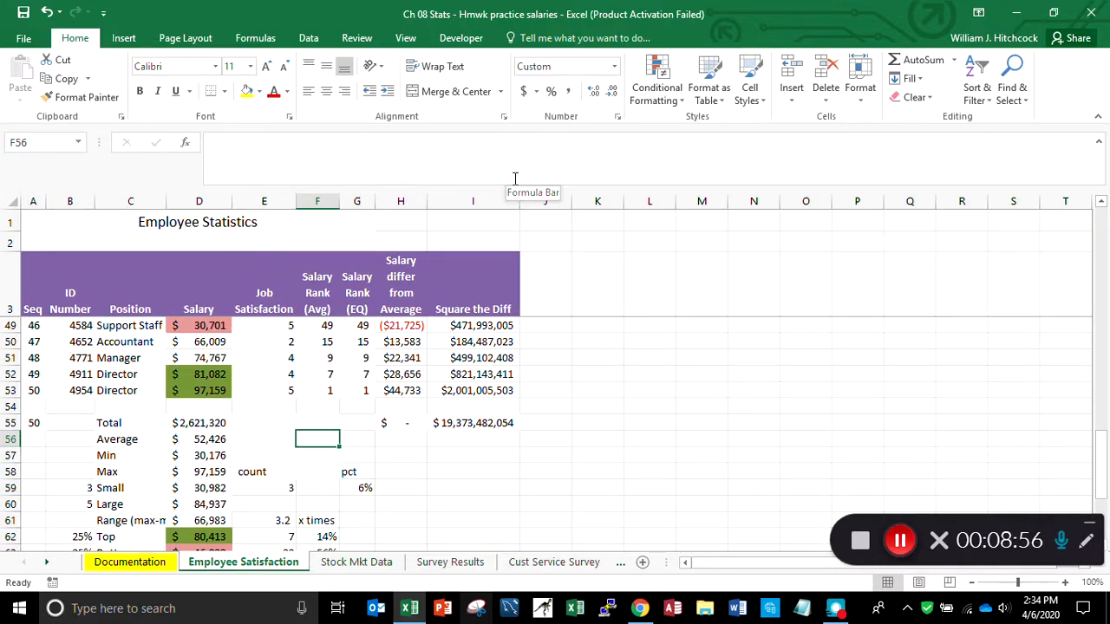
pyautogui.press('Right')
pyautogui.press('Left')
pyautogui.press('Up')
pyautogui.press('Right')
pyautogui.write('v')
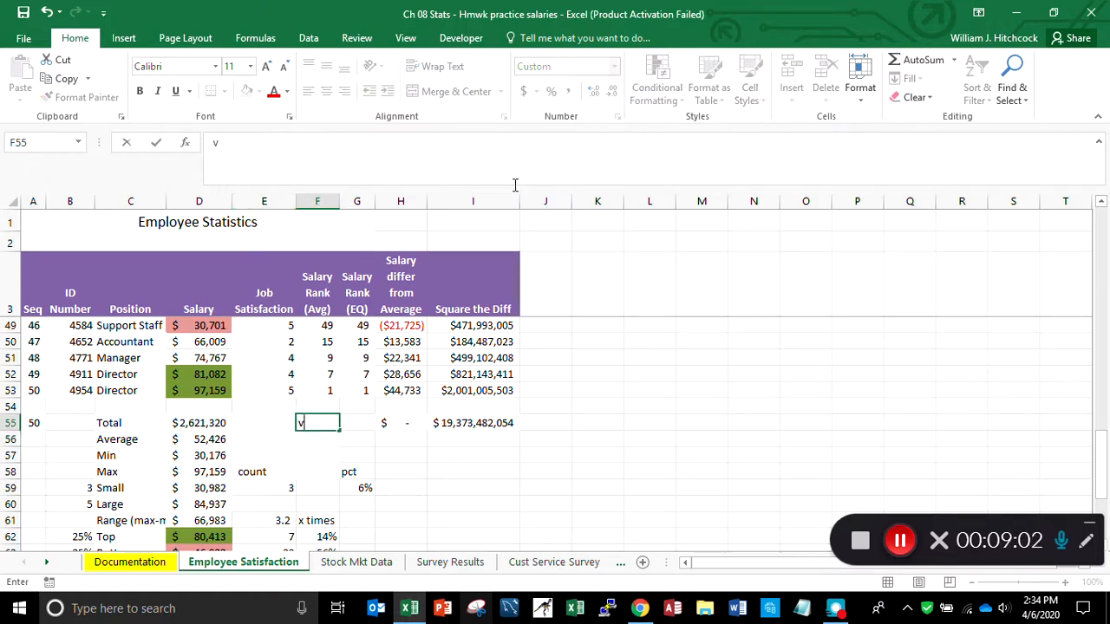
pyautogui.write('ariance')
pyautogui.press('Left')
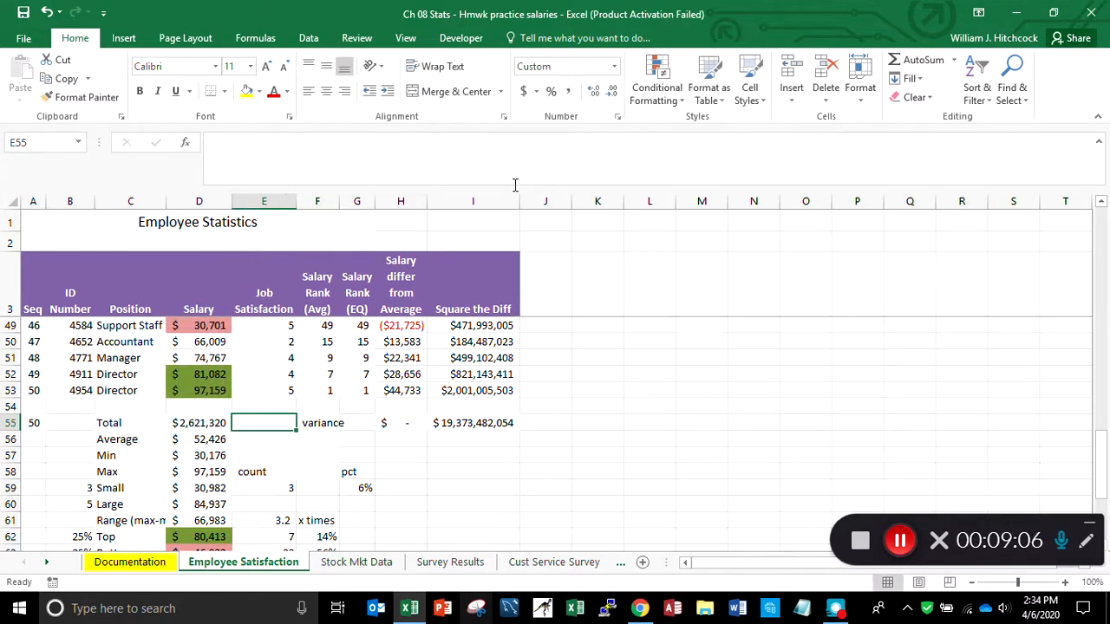
pyautogui.write('=aver')
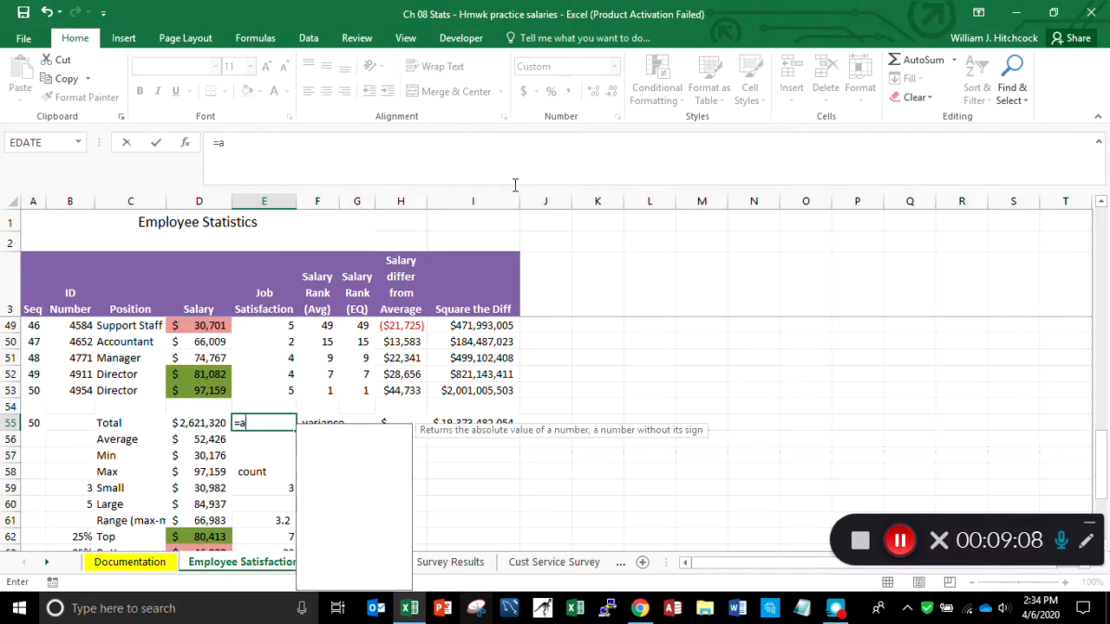
pyautogui.press('BackSpace')
pyautogui.press('BackSpace')
pyautogui.press('BackSpace')
pyautogui.press('BackSpace')
pyautogui.write('v')
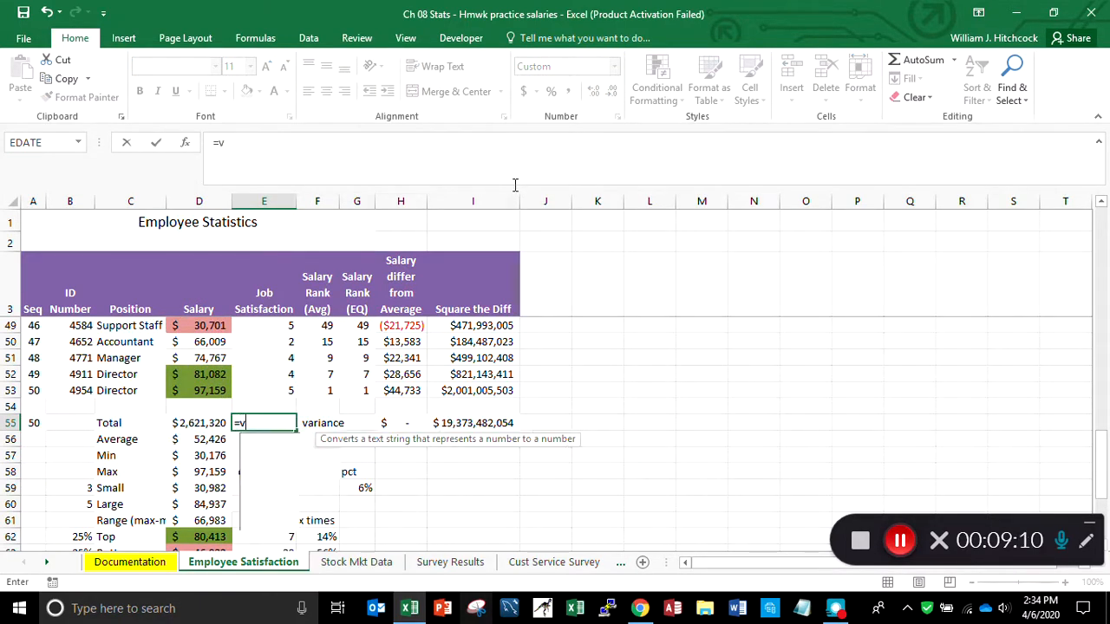
pyautogui.write('ariance')
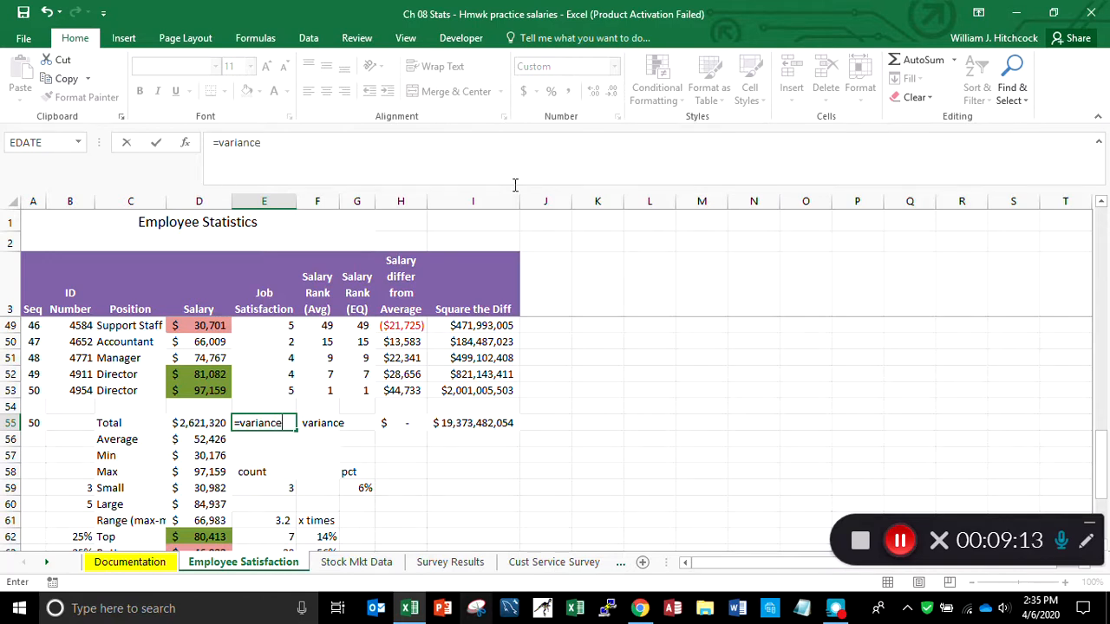
pyautogui.write('(')
pyautogui.press('Up')
pyautogui.press('Up')
pyautogui.press('Up')
pyautogui.press('Up')
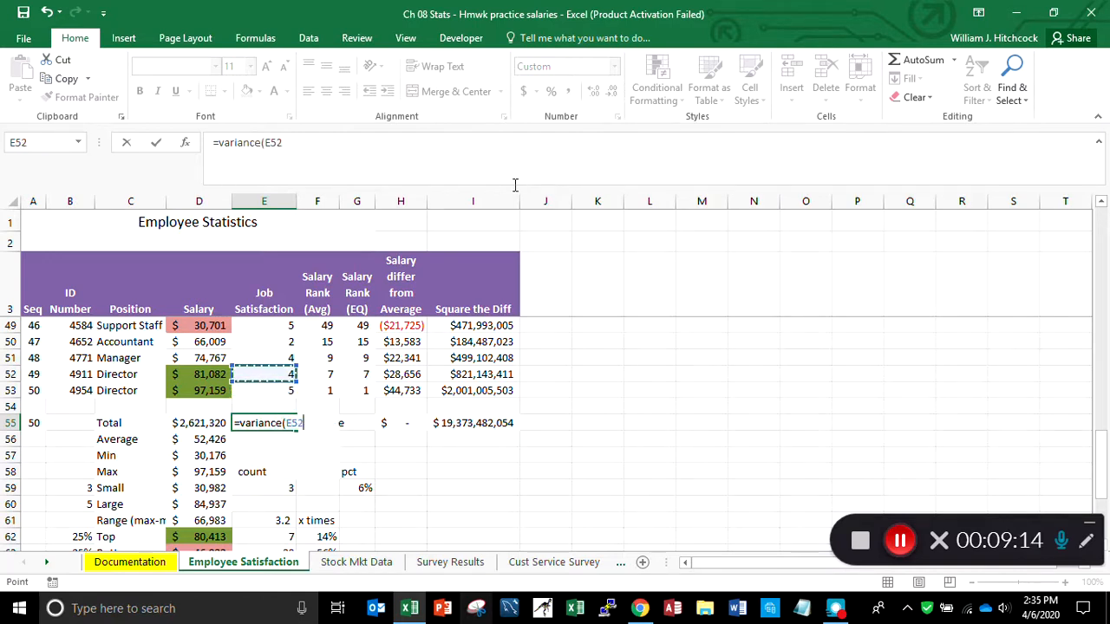
pyautogui.press('Escape')
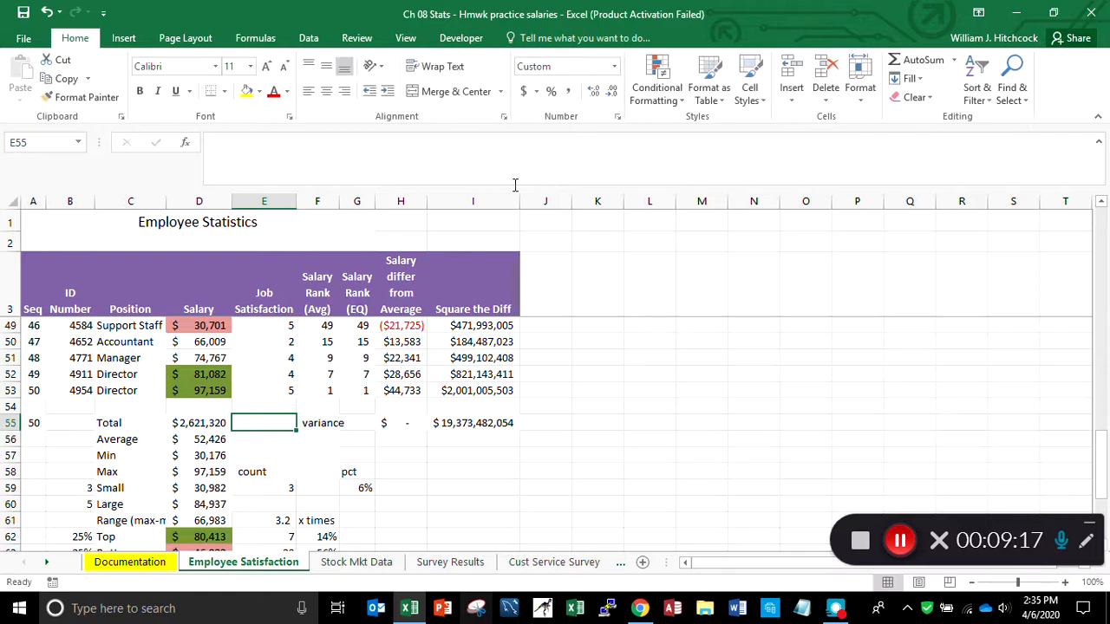
# Enter =VAR.P(D3:D53) in E55 to calculate the population variance of the salaries.
pyautogui.write('=vari')
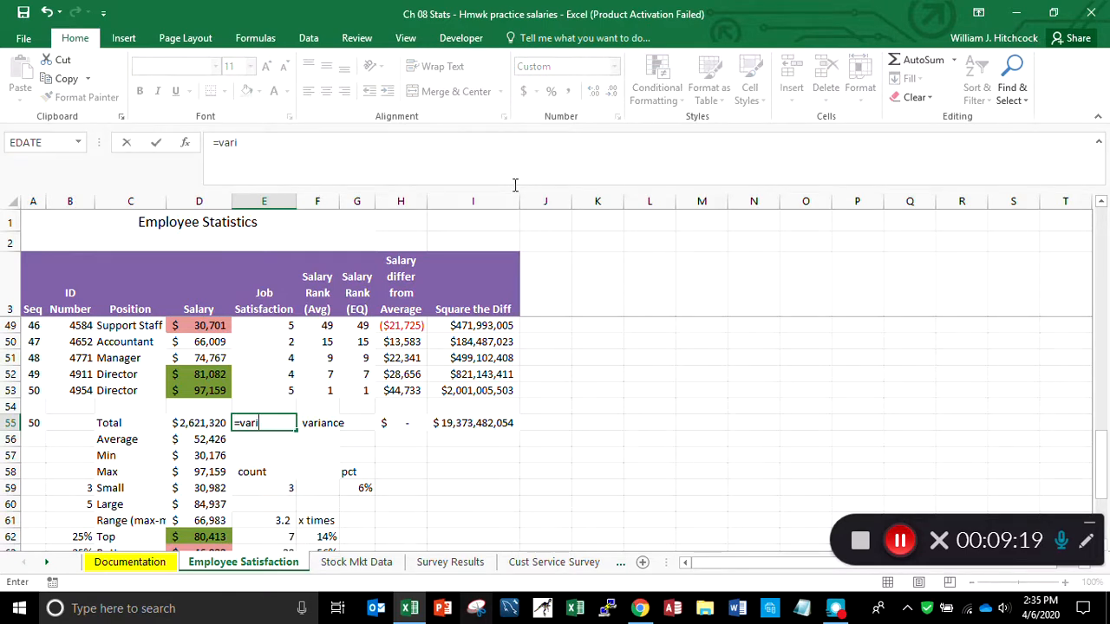
pyautogui.press('BackSpace')
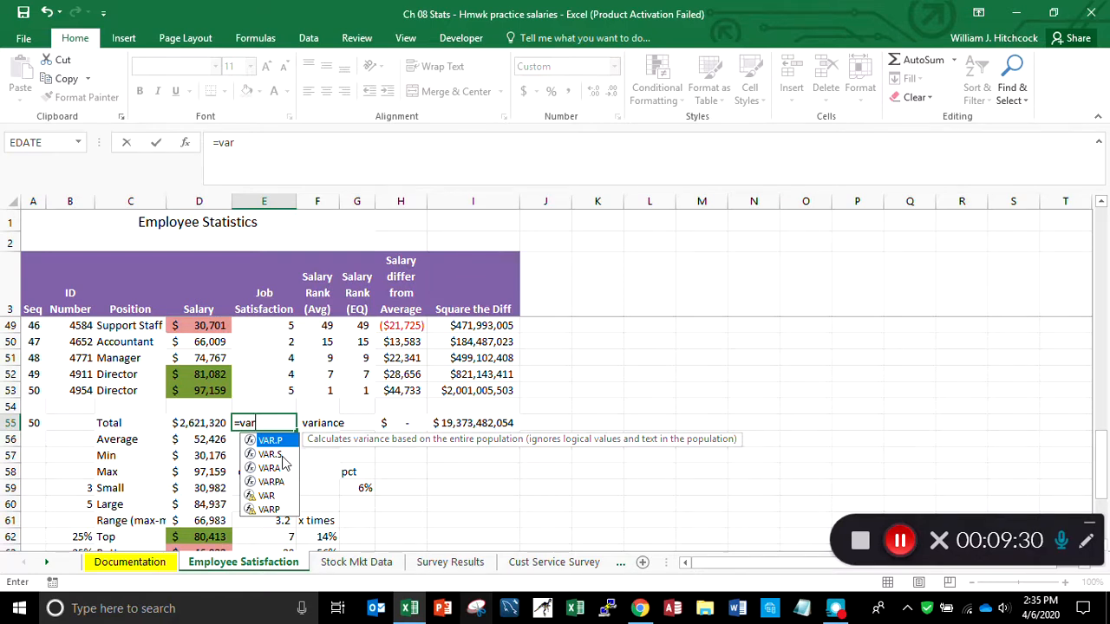
pyautogui.write('.')
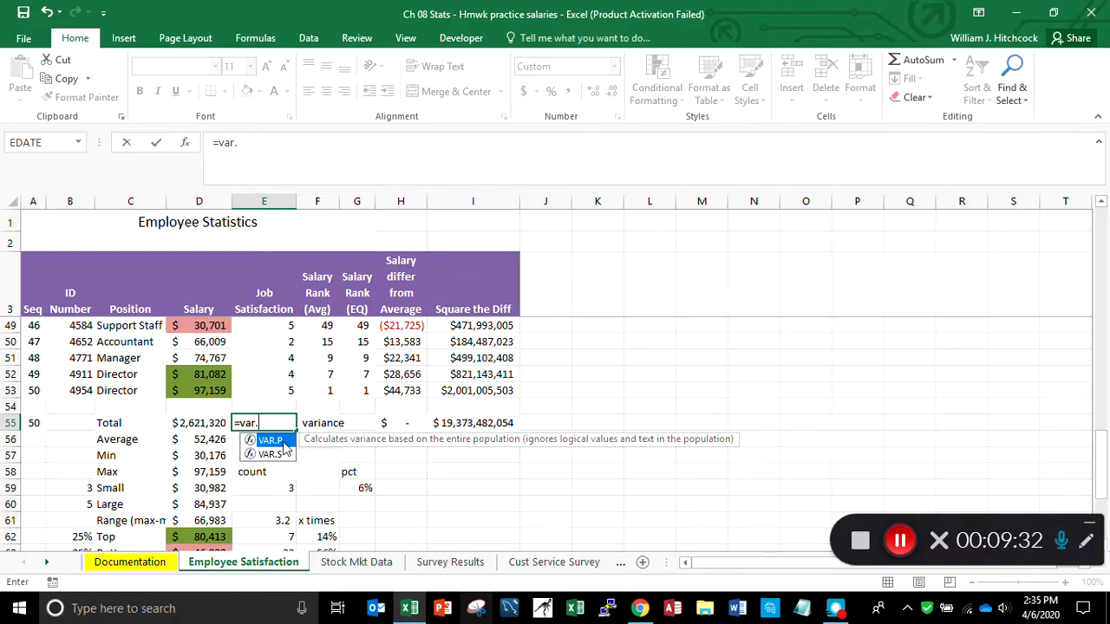
pyautogui.write('p(')
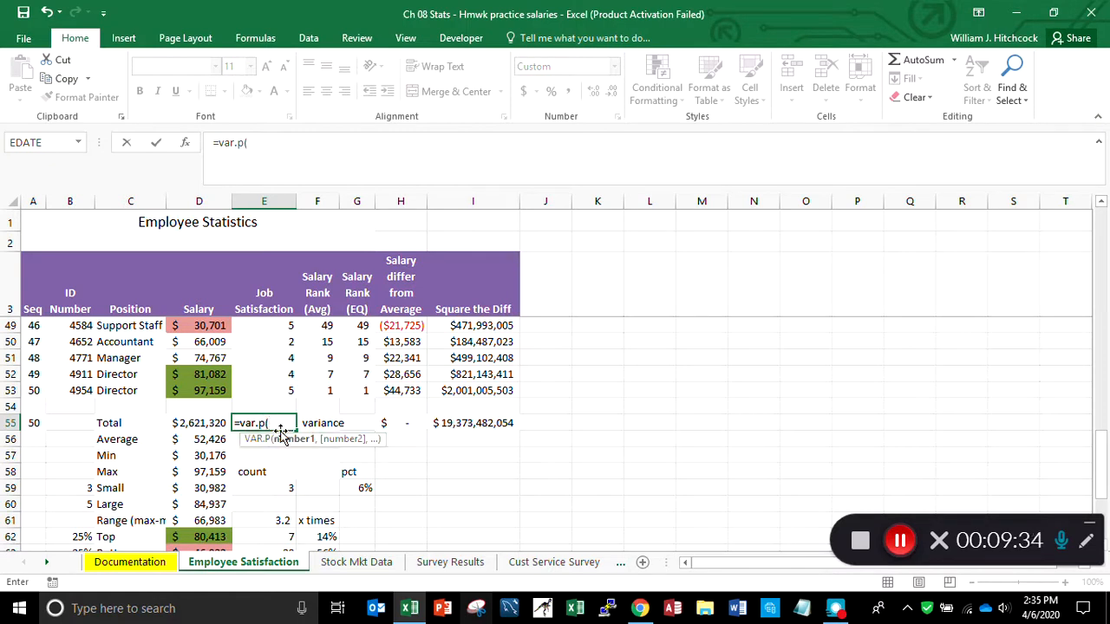
pyautogui.press('Up')
pyautogui.press('Up')
pyautogui.press('Up')
pyautogui.press('Down')
pyautogui.press('Down')
pyautogui.press('Left')
pyautogui.press('Up')
pyautogui.hotkey('ctrl', 'shift', 'Up')
pyautogui.press('Return')
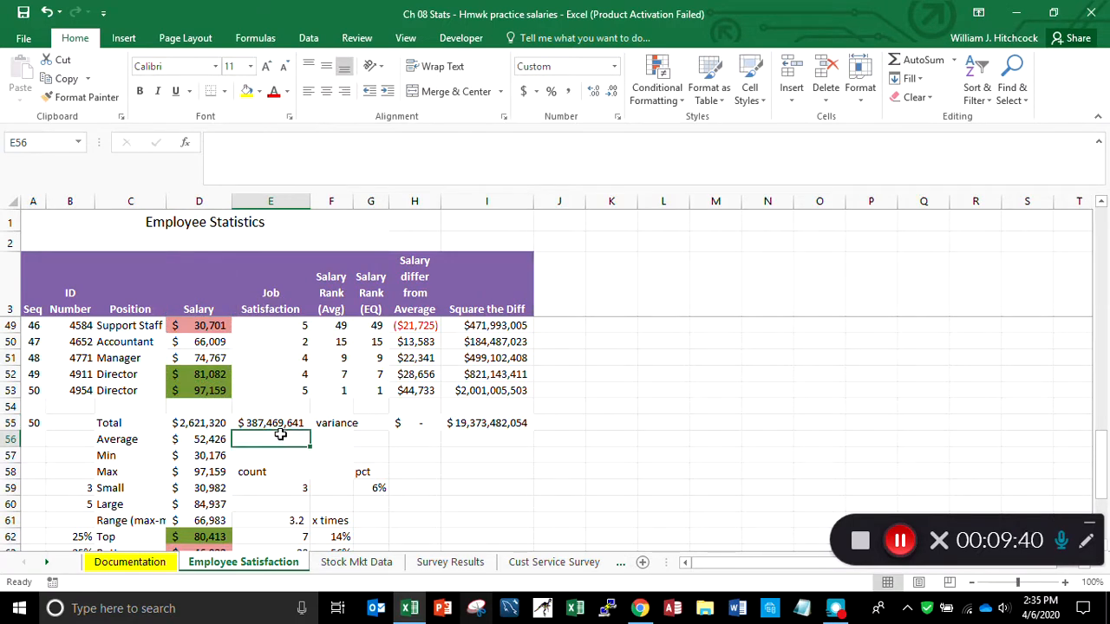
# Examine the variance formula in E55 and the squared differences with their total in column I.
pyautogui.press('Up')
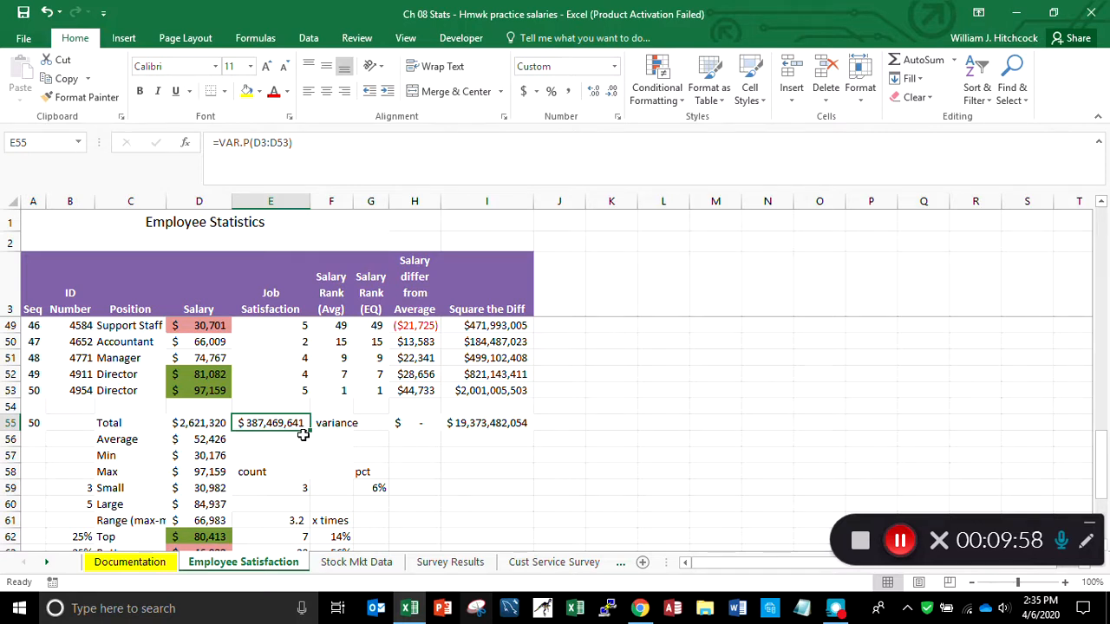
pyautogui.press('Down')
pyautogui.press('Right')
pyautogui.press('Right')
pyautogui.press('Right')
pyautogui.press('Right')
pyautogui.press('Up')
pyautogui.press('Up')
pyautogui.press('Up')
pyautogui.press('Up')
pyautogui.press('Up')
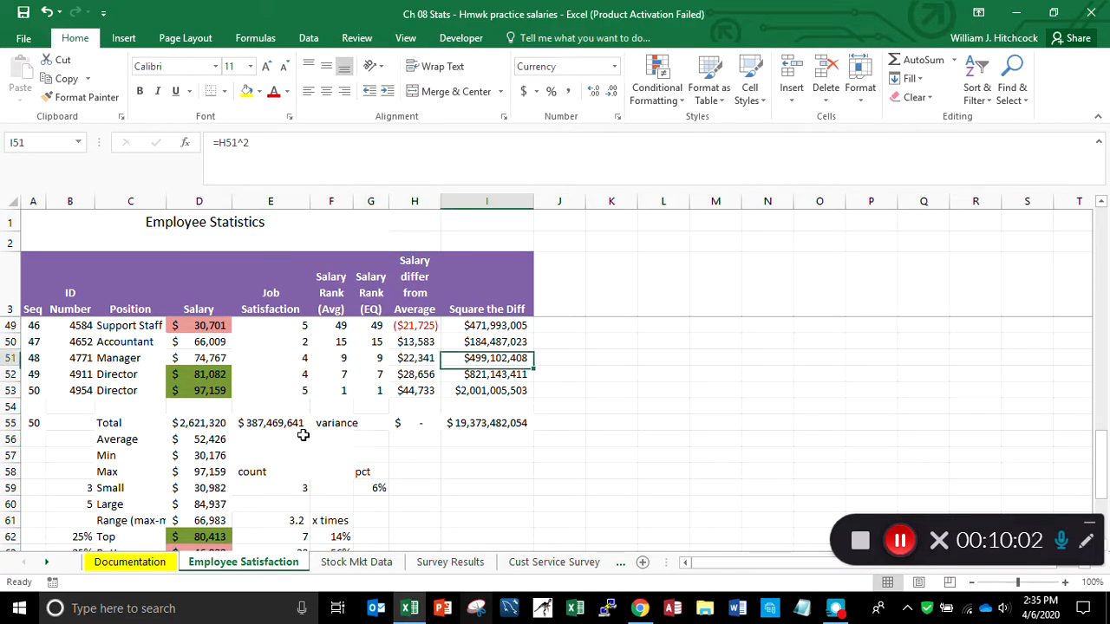
pyautogui.press('Down')
pyautogui.press('Down')
pyautogui.press('Down')
pyautogui.press('Down')
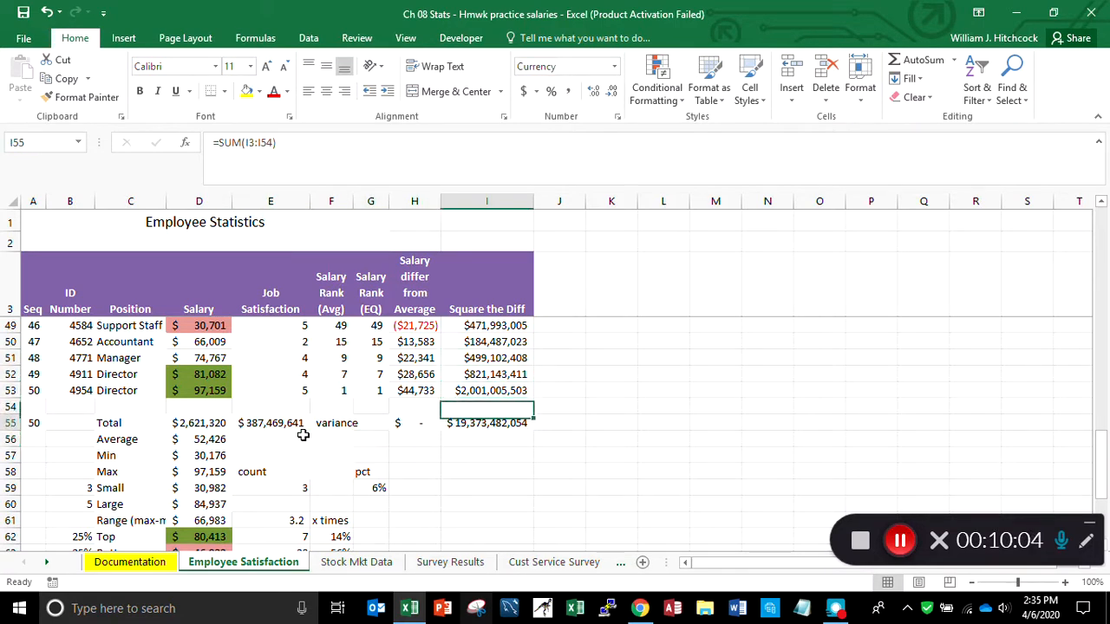
pyautogui.press('Up')
pyautogui.press('Up')
pyautogui.press('Up')
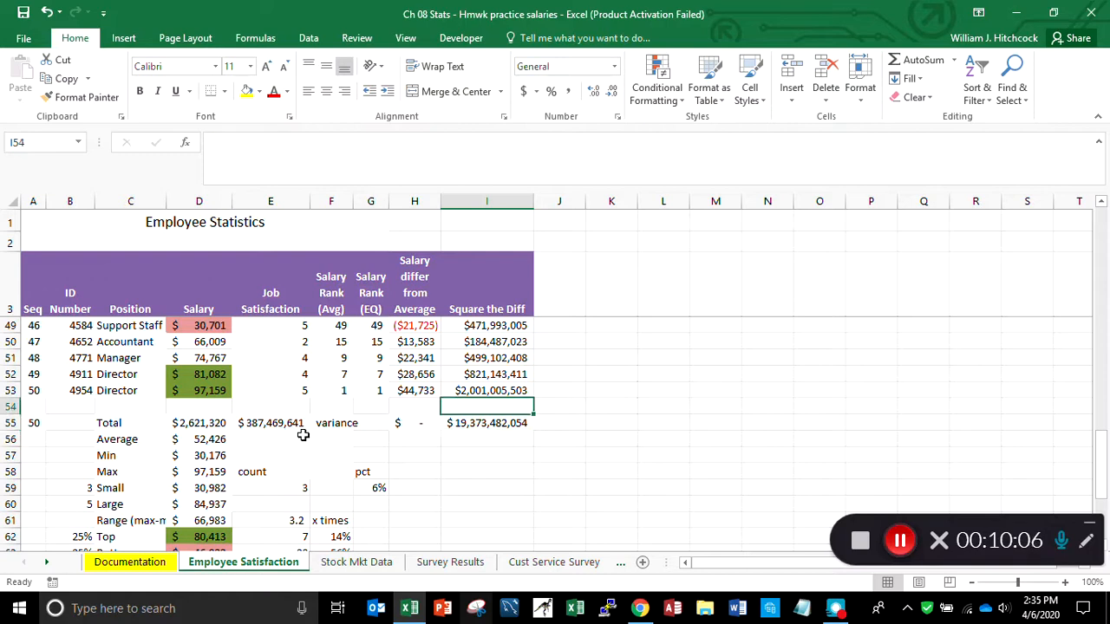
pyautogui.press('Down')
pyautogui.press('Down')
pyautogui.press('Down')
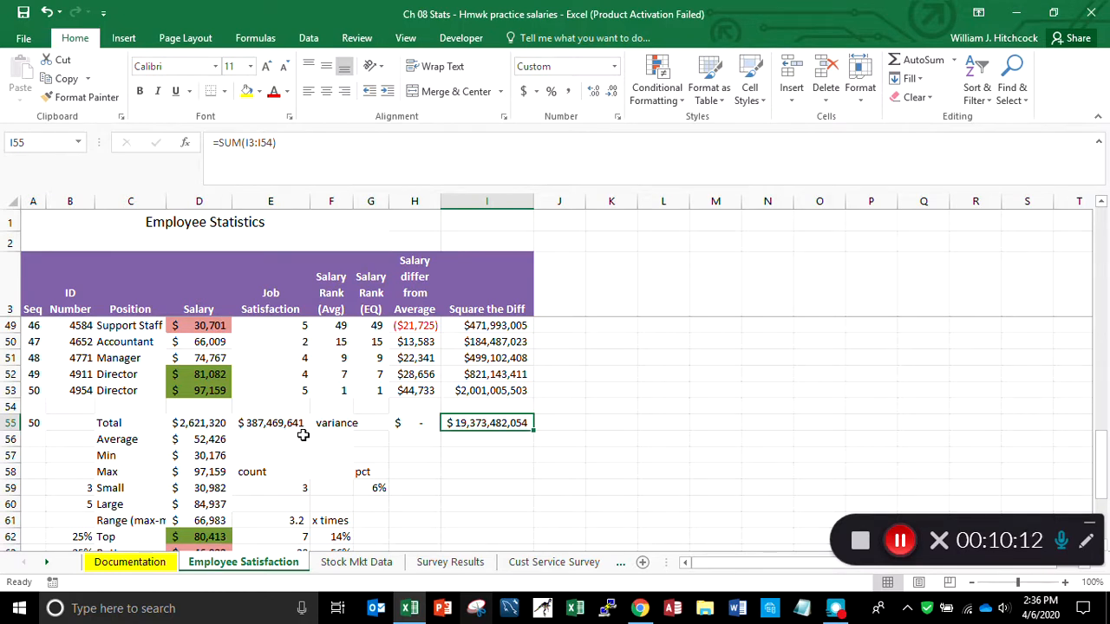
pyautogui.press('Down')
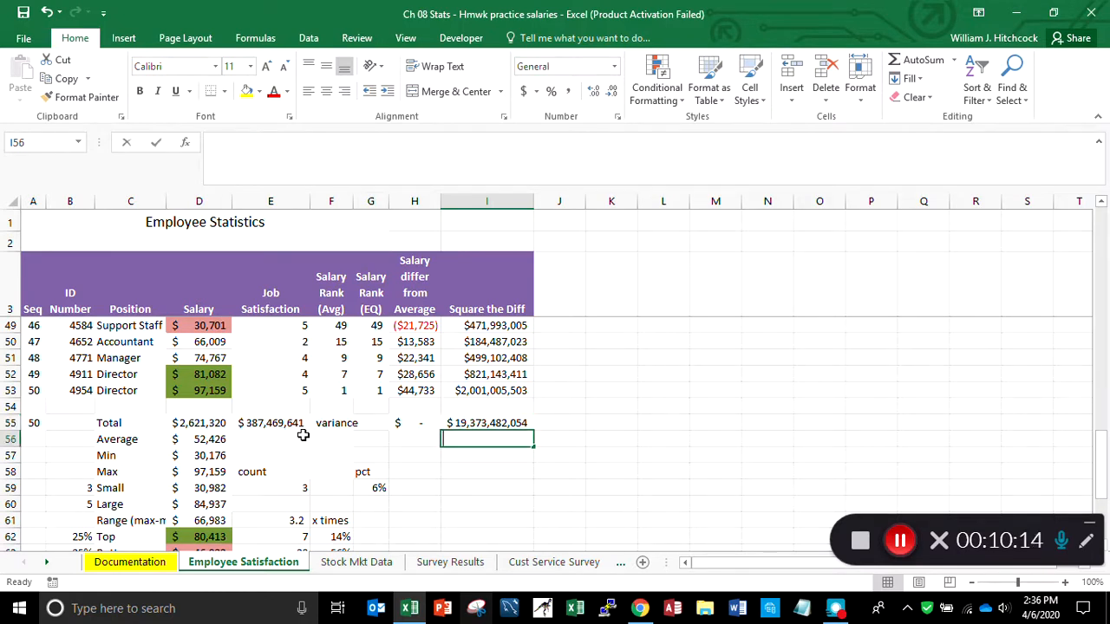
# Try taking the square root of the squared-differences total by entering =I55^(1/2) in I56.
pyautogui.write('=')
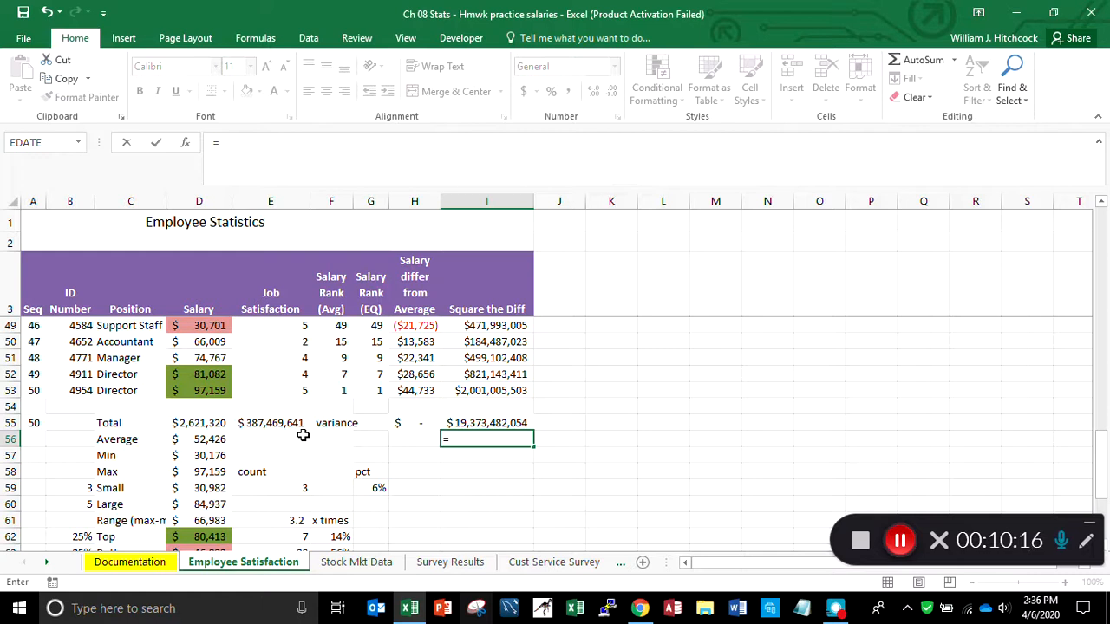
pyautogui.press('Up')
pyautogui.write('^(1/2')
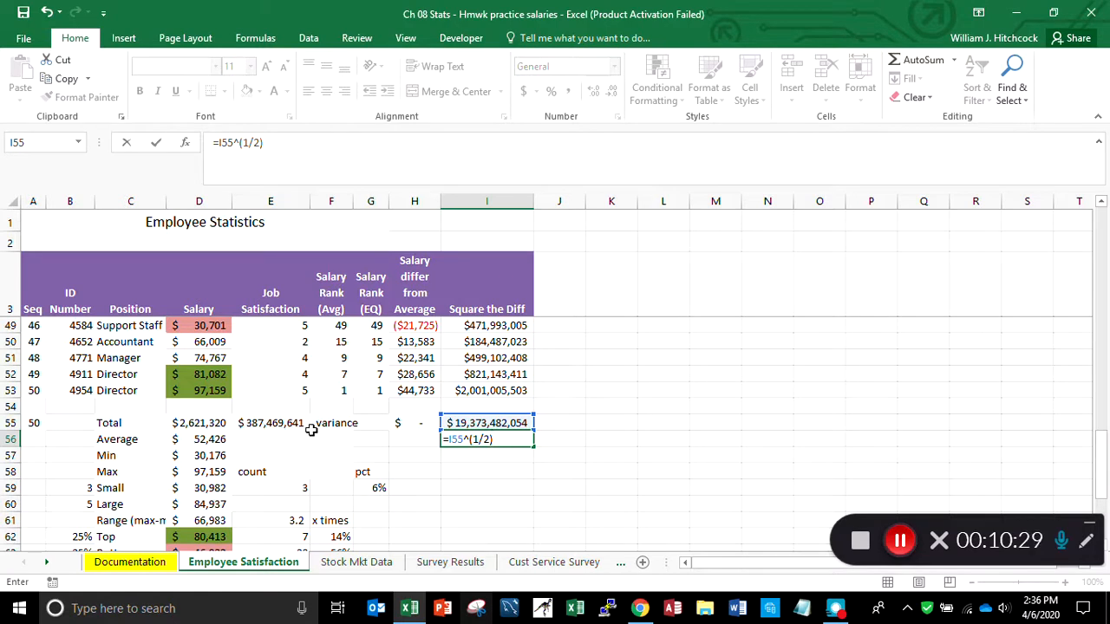
pyautogui.press('Return')
pyautogui.press('Up')
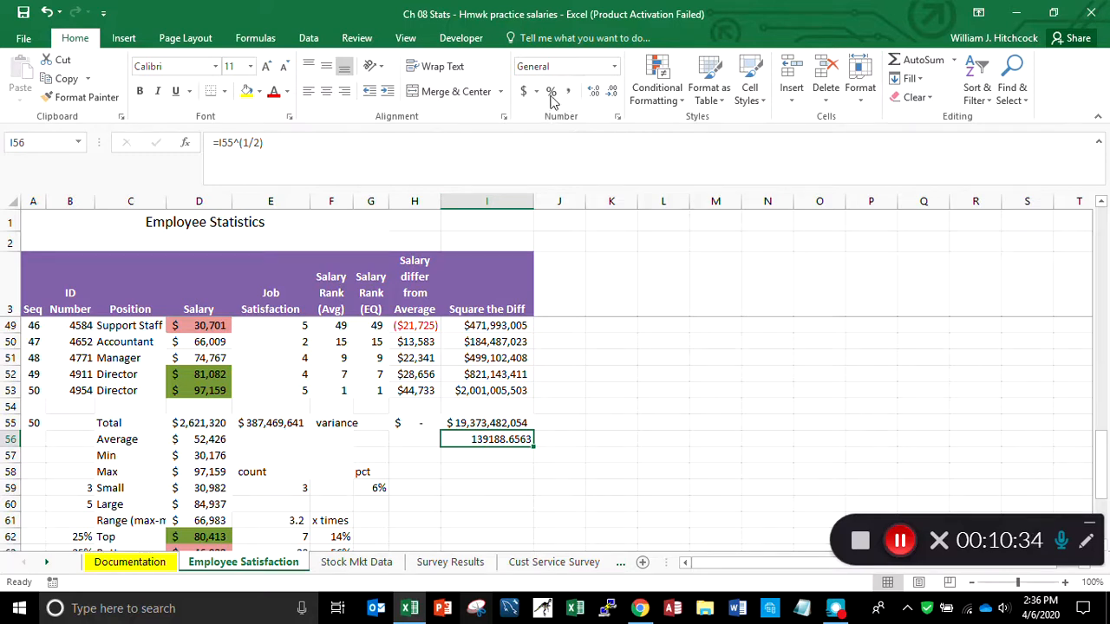
# Format the squared-differences total in I55 as Accounting with no decimal places.
pyautogui.click(480, 423)
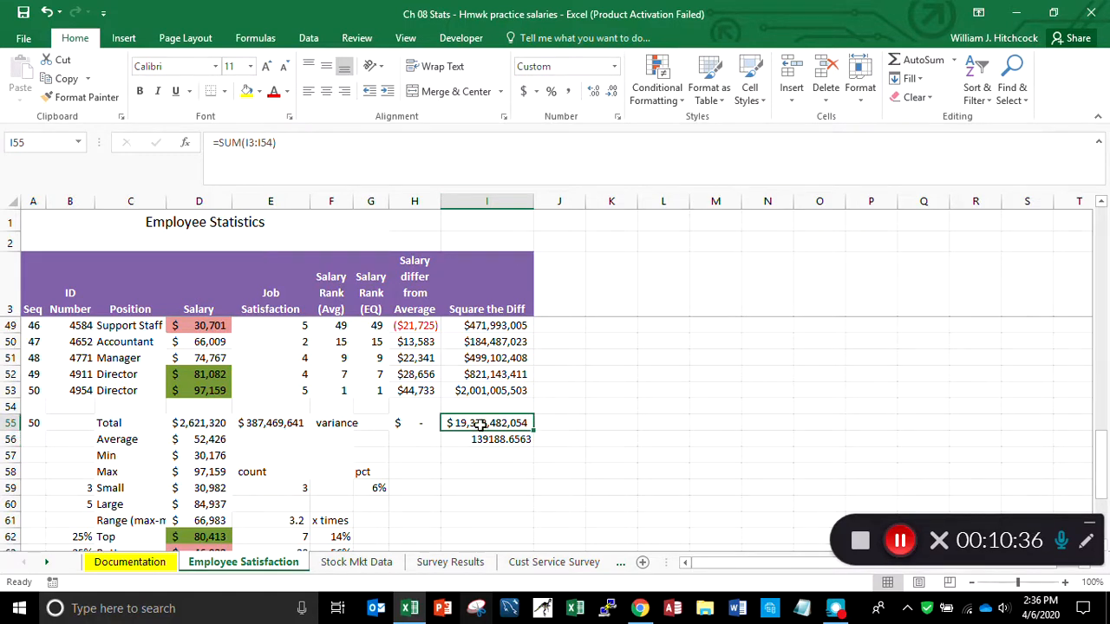
pyautogui.click(523, 91)
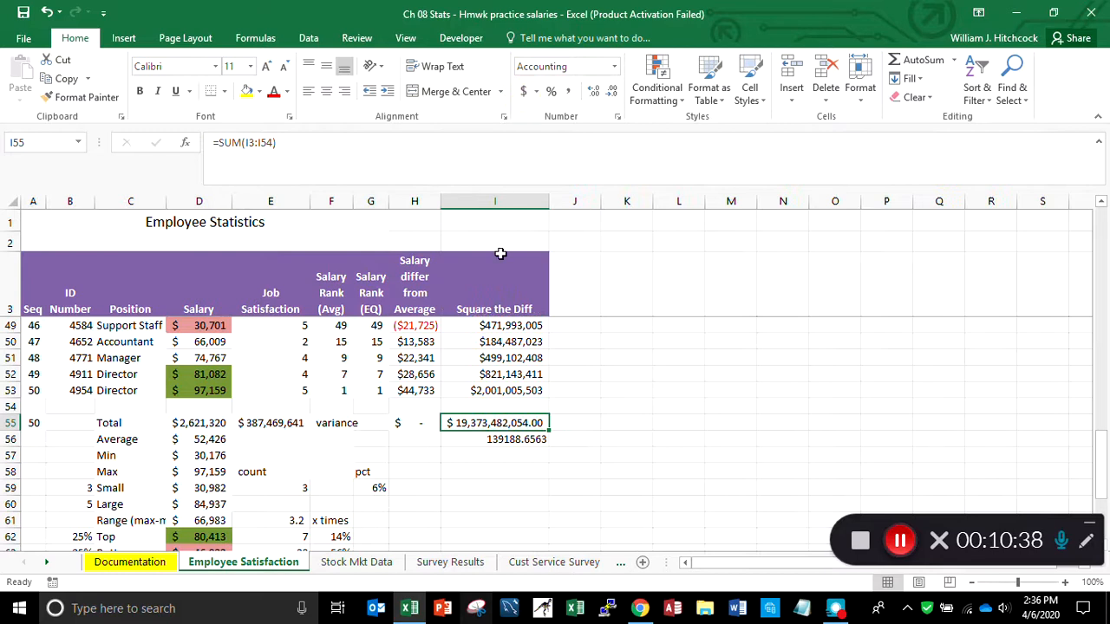
pyautogui.click(501, 439)
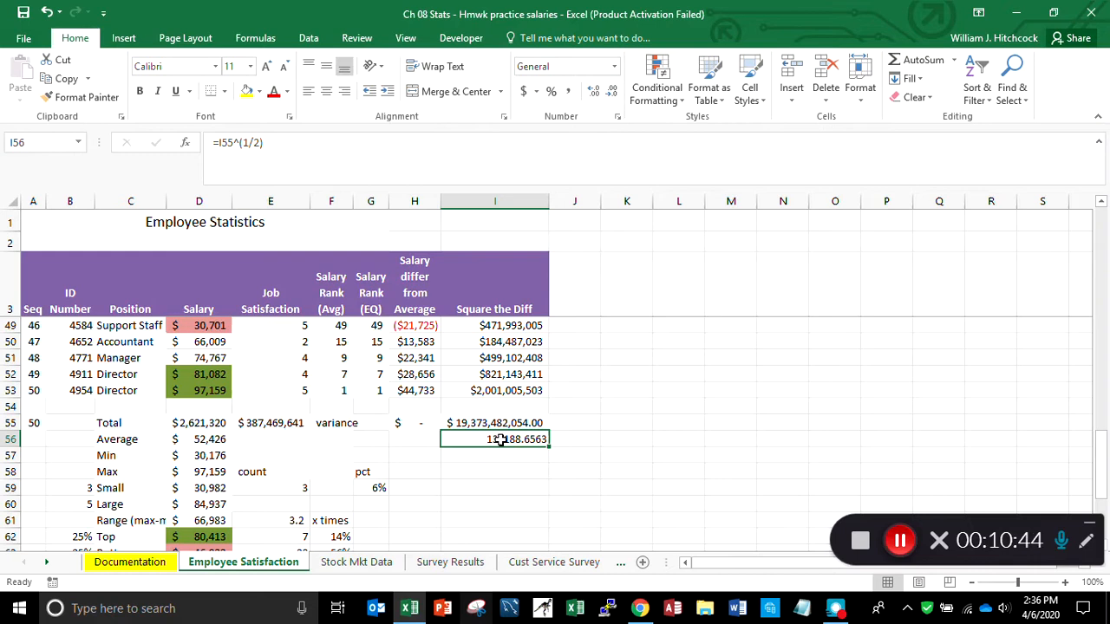
pyautogui.press('Up')
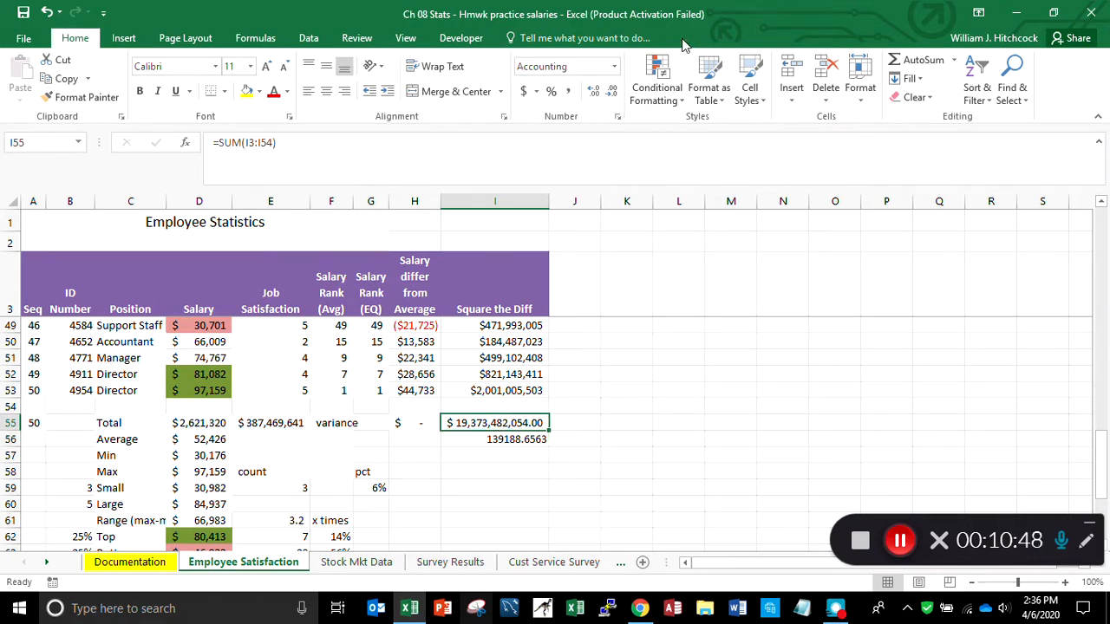
pyautogui.click(618, 89)
pyautogui.click(617, 90)
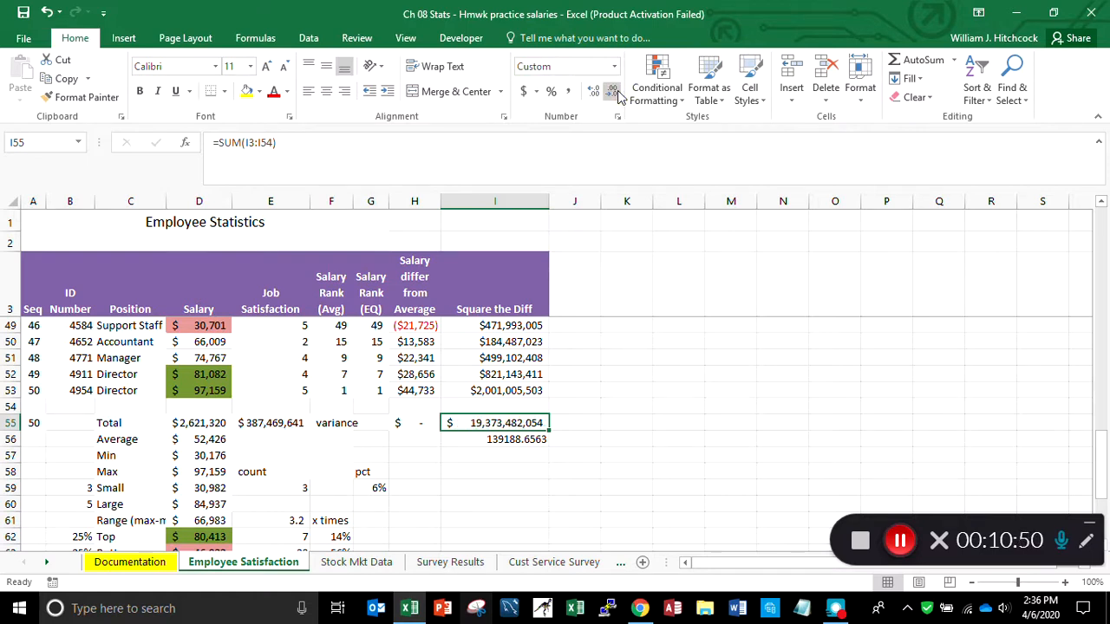
# Enter =I55/A55 in I56 to divide the squared-differences total by the number of employees.
pyautogui.click(499, 440)
pyautogui.write('=')
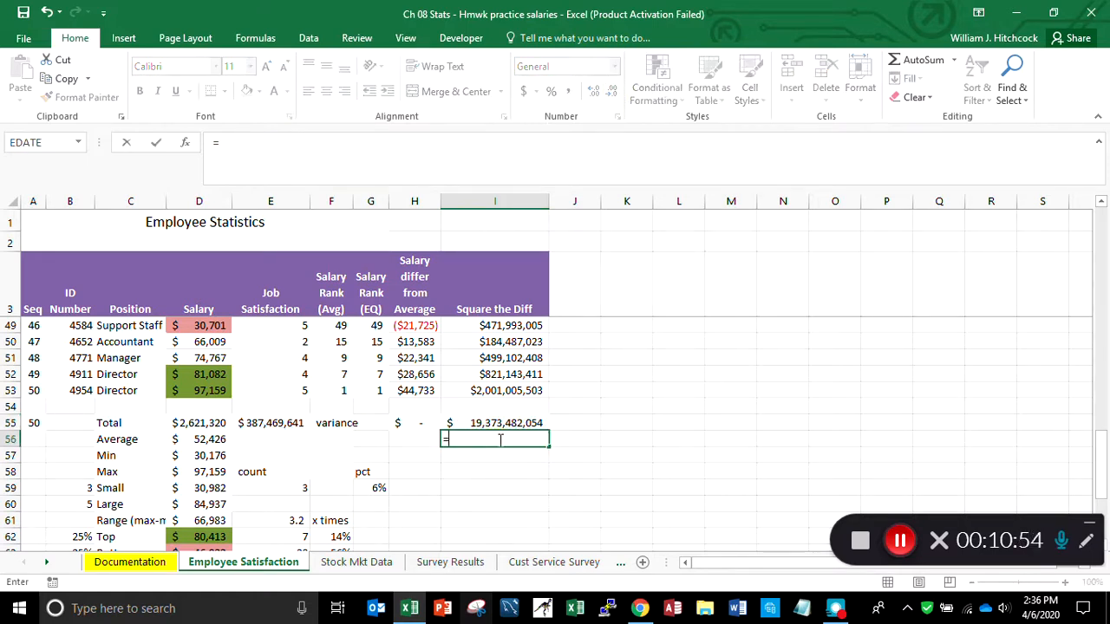
pyautogui.press('Up')
pyautogui.write('/')
pyautogui.press('Left')
pyautogui.press('Left')
pyautogui.press('Left')
pyautogui.press('Left')
pyautogui.press('Left')
pyautogui.press('Left')
pyautogui.press('Left')
pyautogui.press('Left')
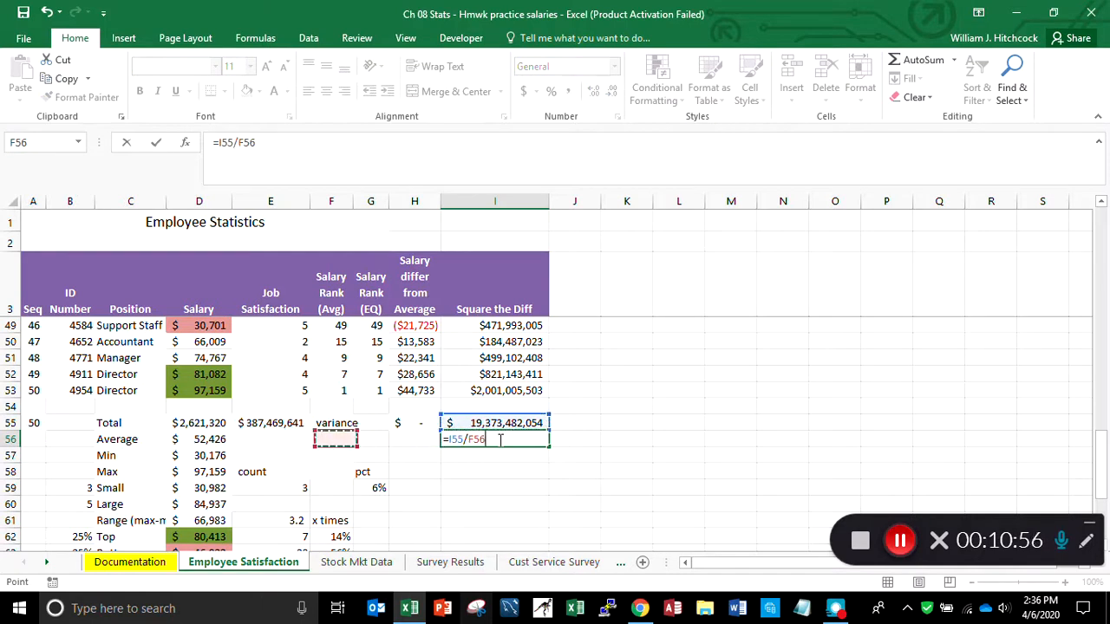
pyautogui.press('Up')
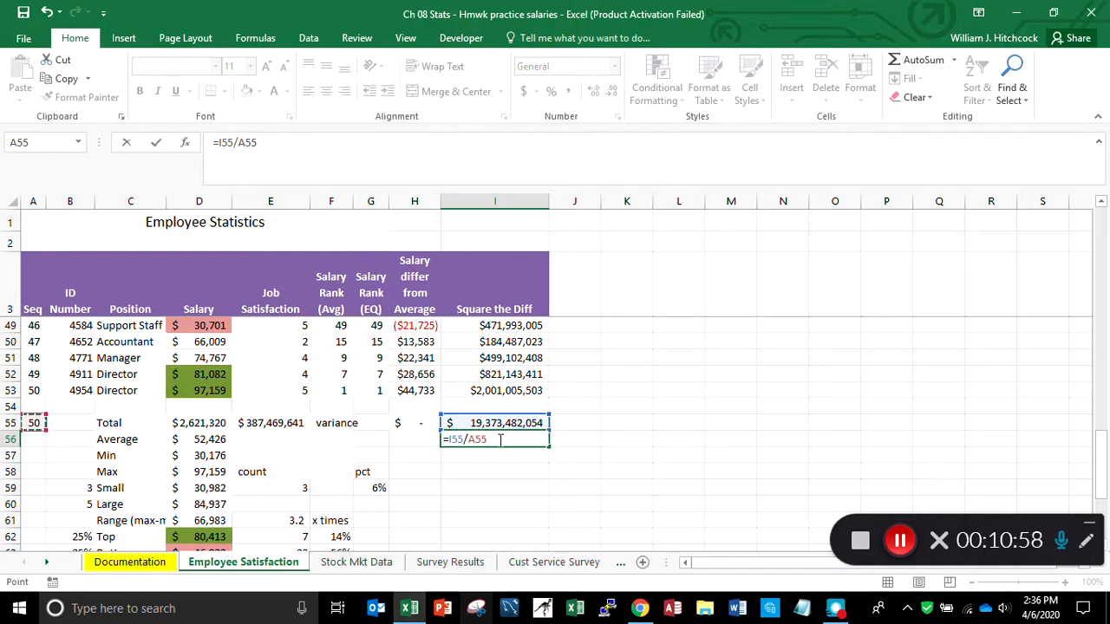
pyautogui.press('Return')
pyautogui.click(499, 439)
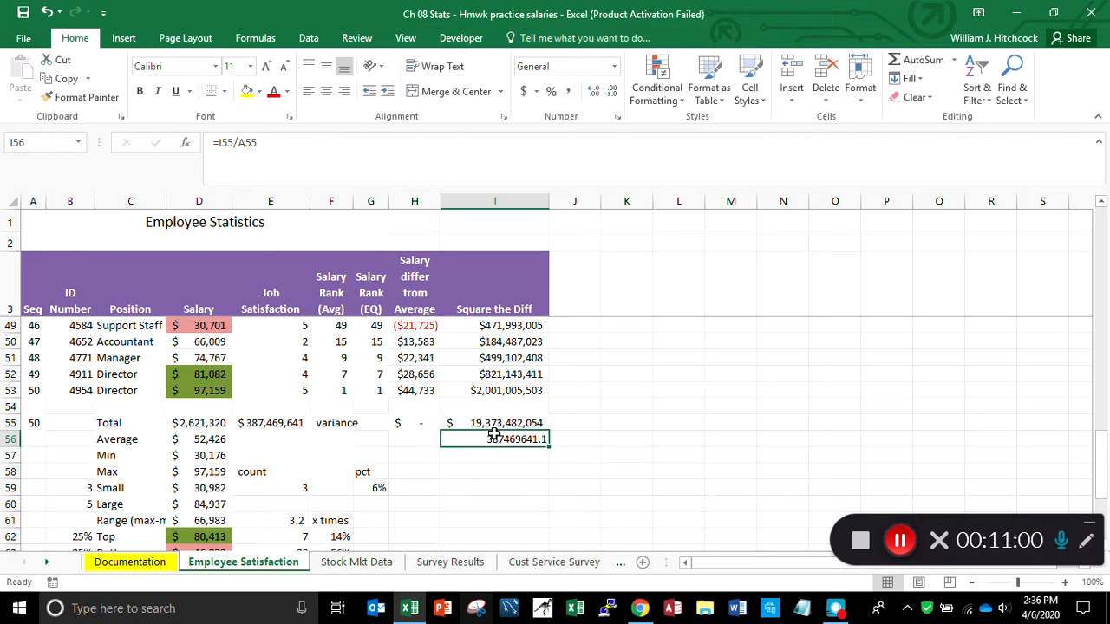
# Copy the number format of I55 onto the variance result in I56.
pyautogui.click(491, 422)
pyautogui.click(80, 97)
pyautogui.click(496, 441)
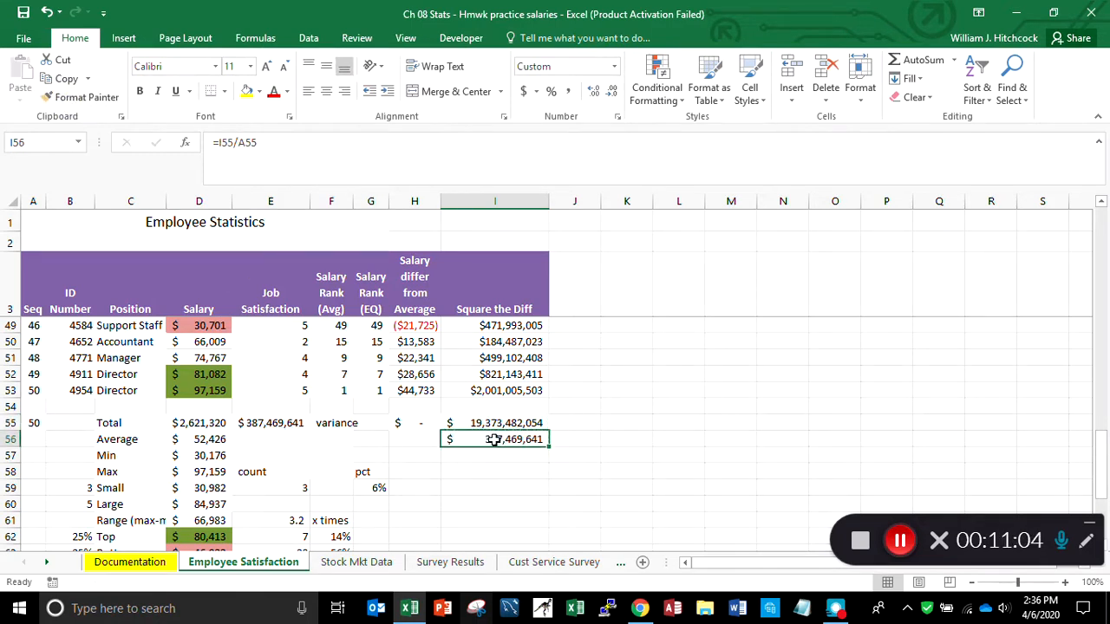
# Compare the VAR.P formula in E55 with the squared differences, their total in I55 and the manual variance in I56.
pyautogui.click(264, 423)
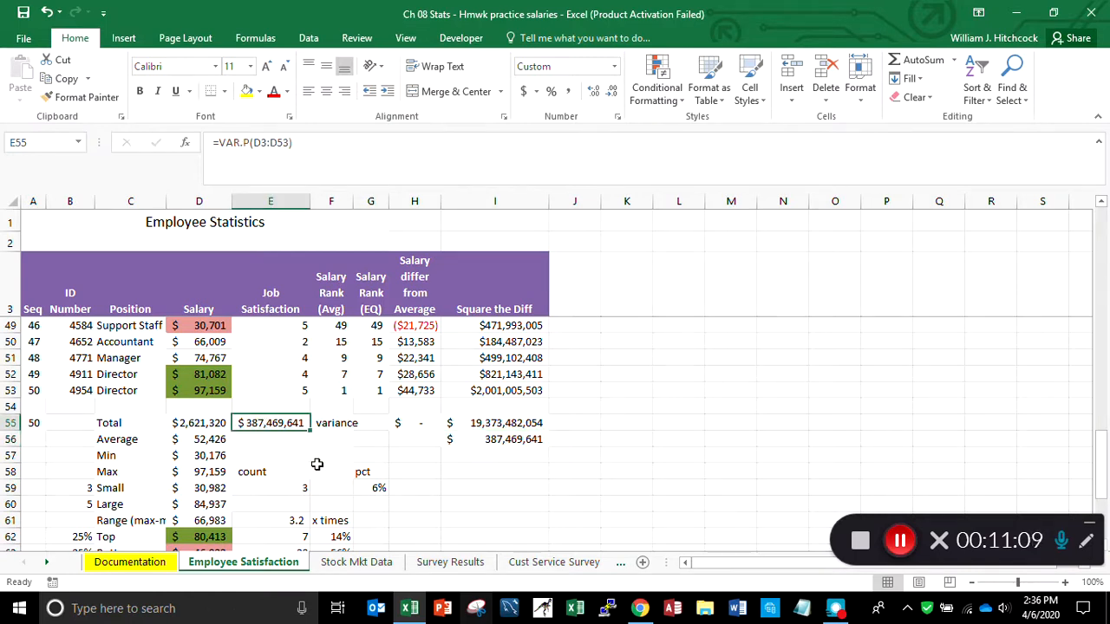
pyautogui.press('Right')
pyautogui.press('Right')
pyautogui.press('Right')
pyautogui.press('Right')
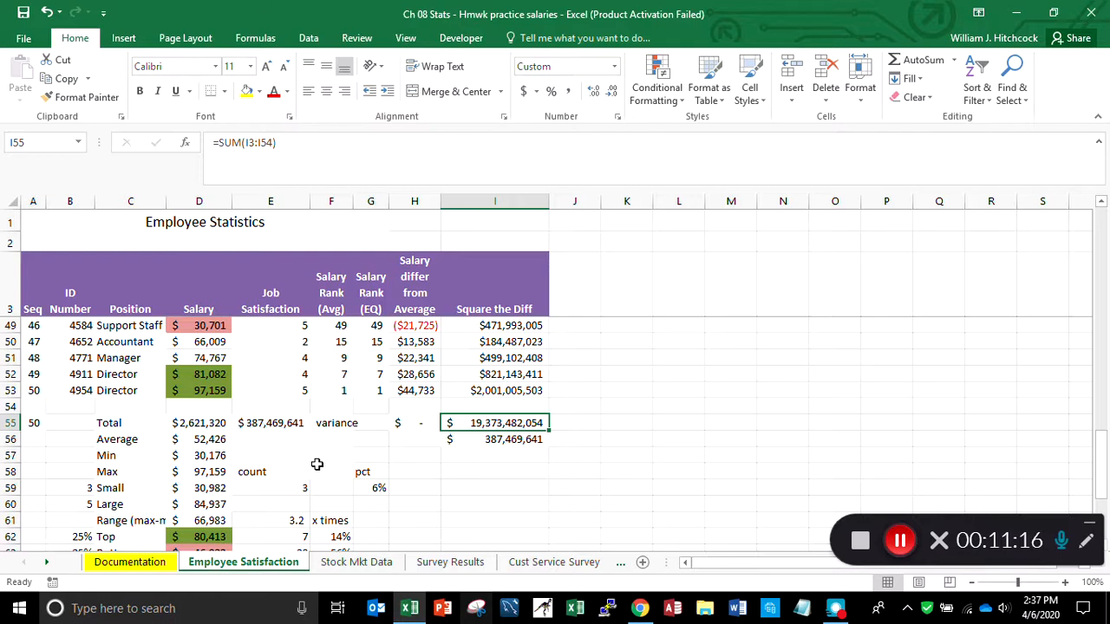
pyautogui.press('Up')
pyautogui.press('Up')
pyautogui.press('Up')
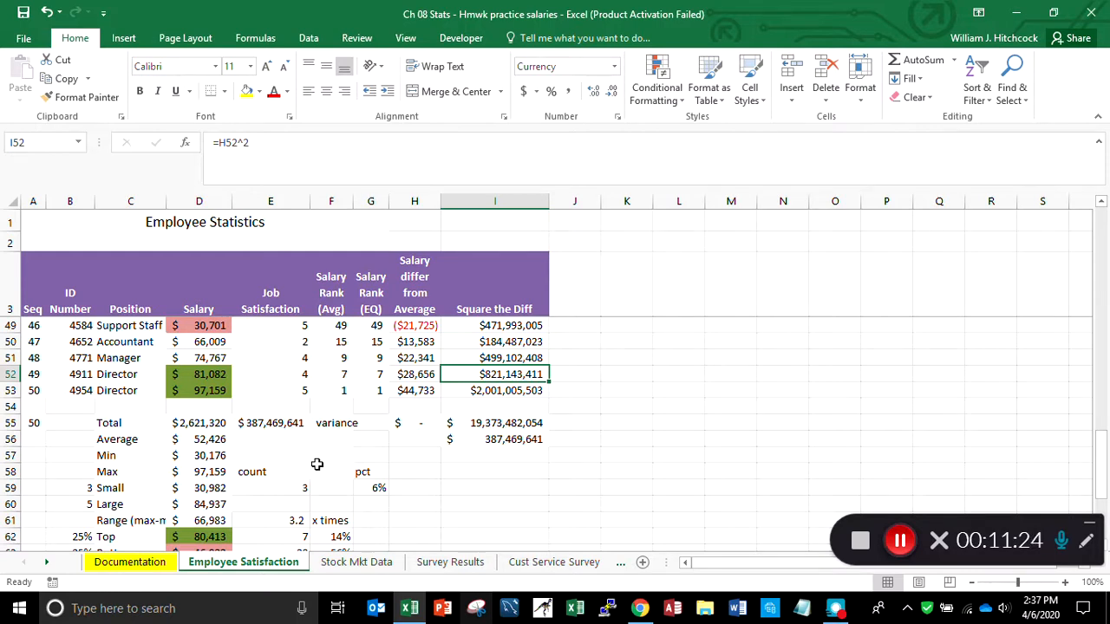
pyautogui.press('Down')
pyautogui.press('Down')
pyautogui.press('Down')
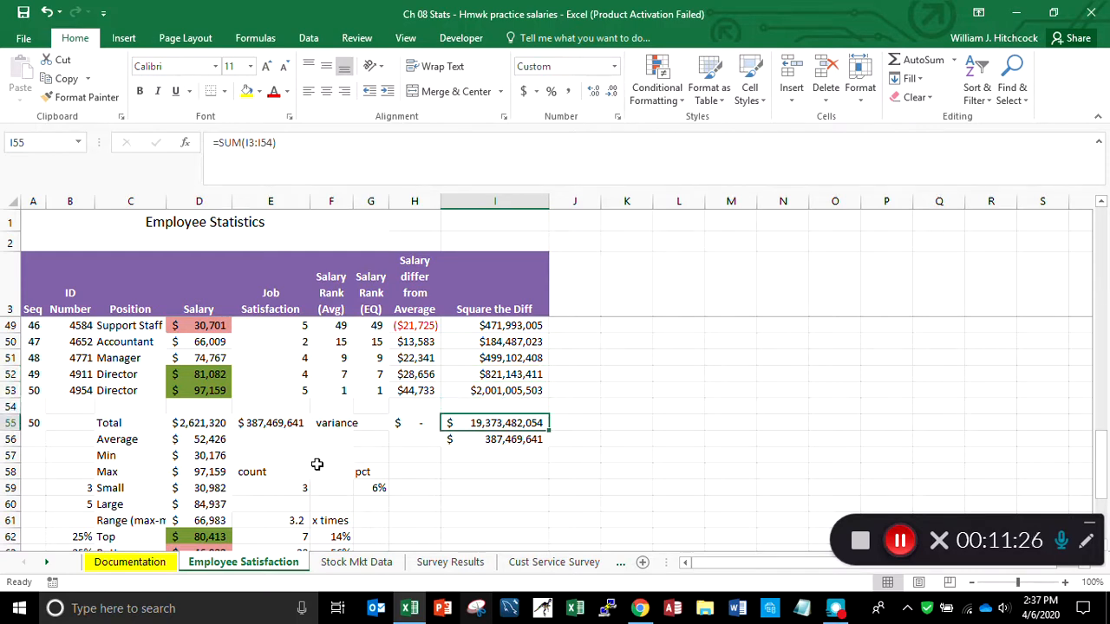
pyautogui.press('Down')
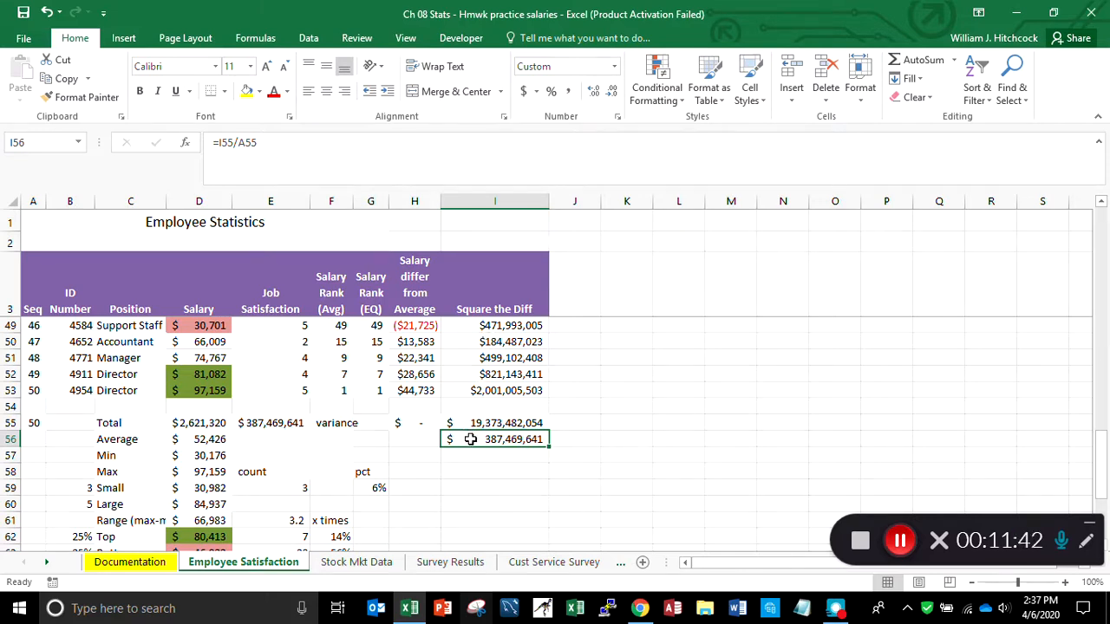
pyautogui.click(257, 420)
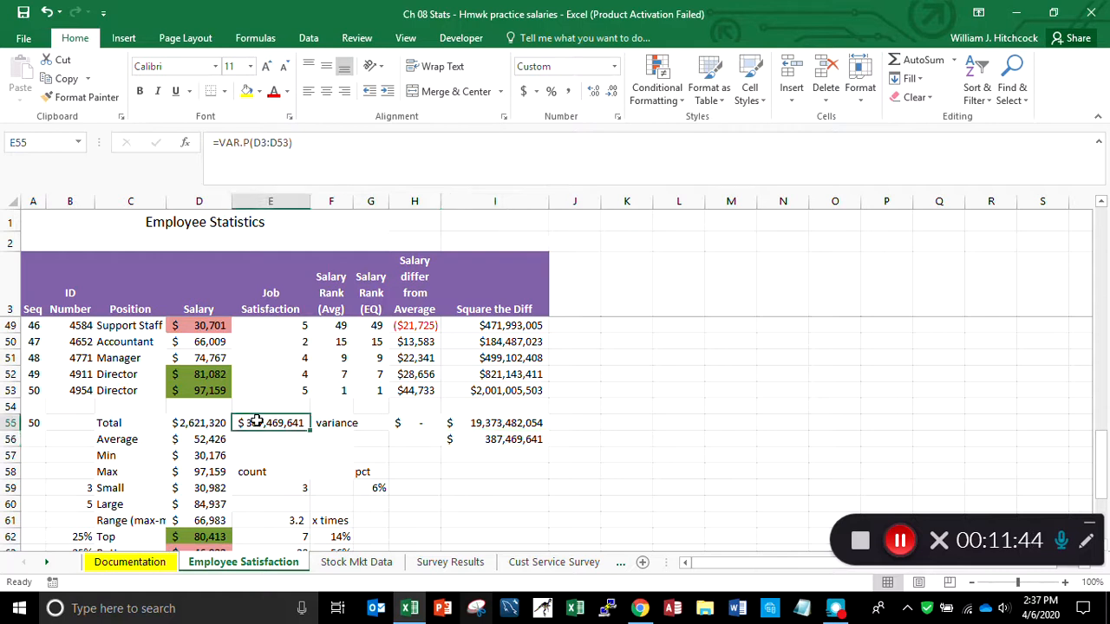
# Enter the label stdev in F56, beneath the variance label.
pyautogui.click(331, 440)
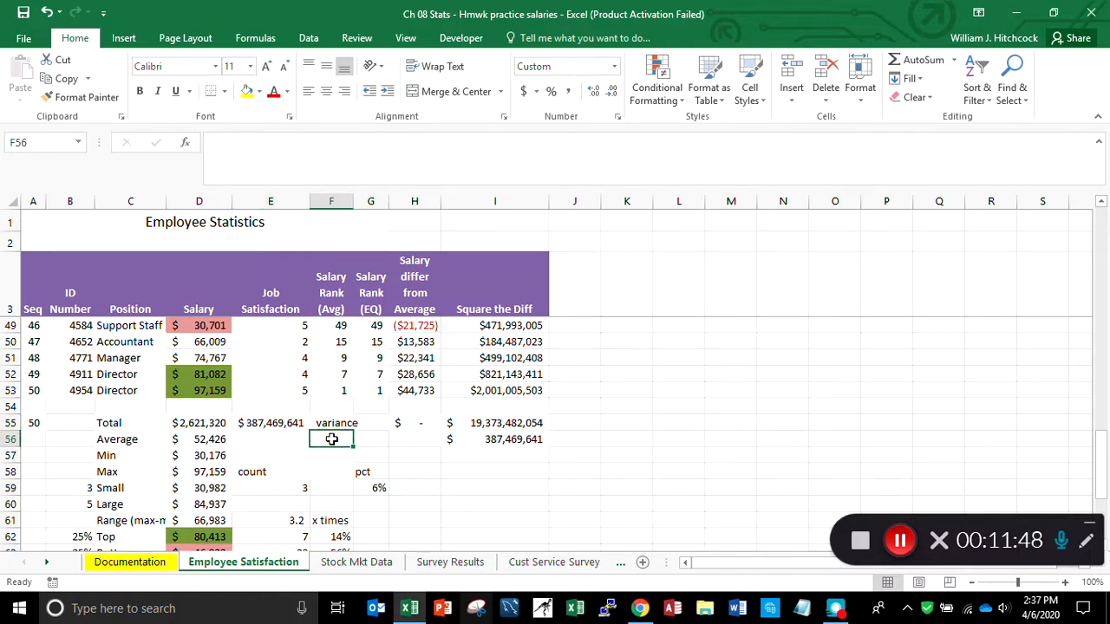
pyautogui.write('st')
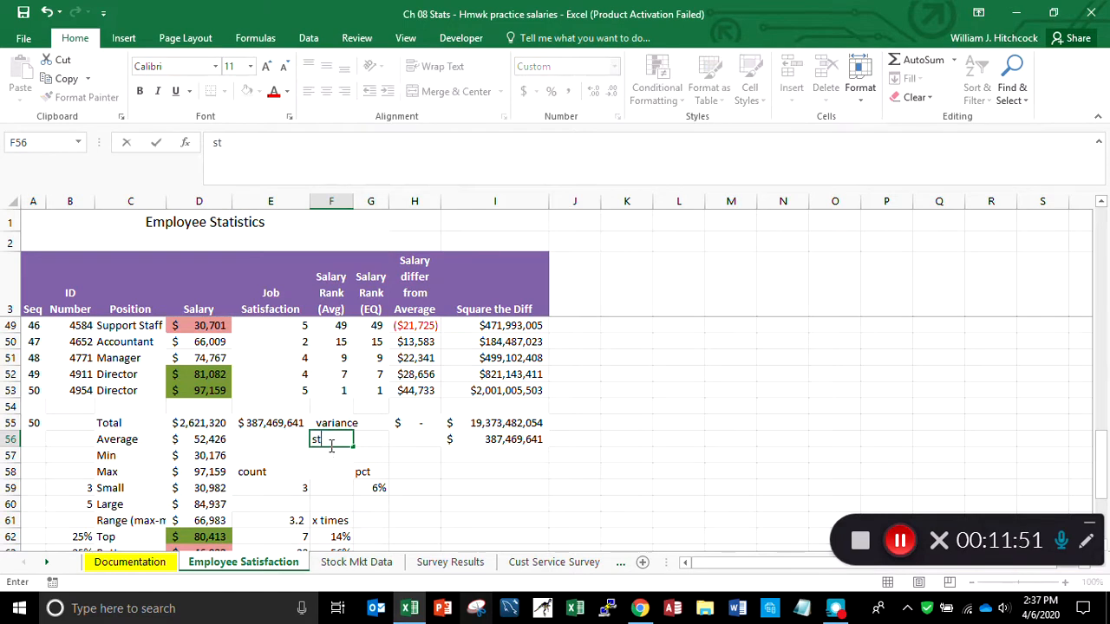
pyautogui.write('dev')
pyautogui.press('Left')
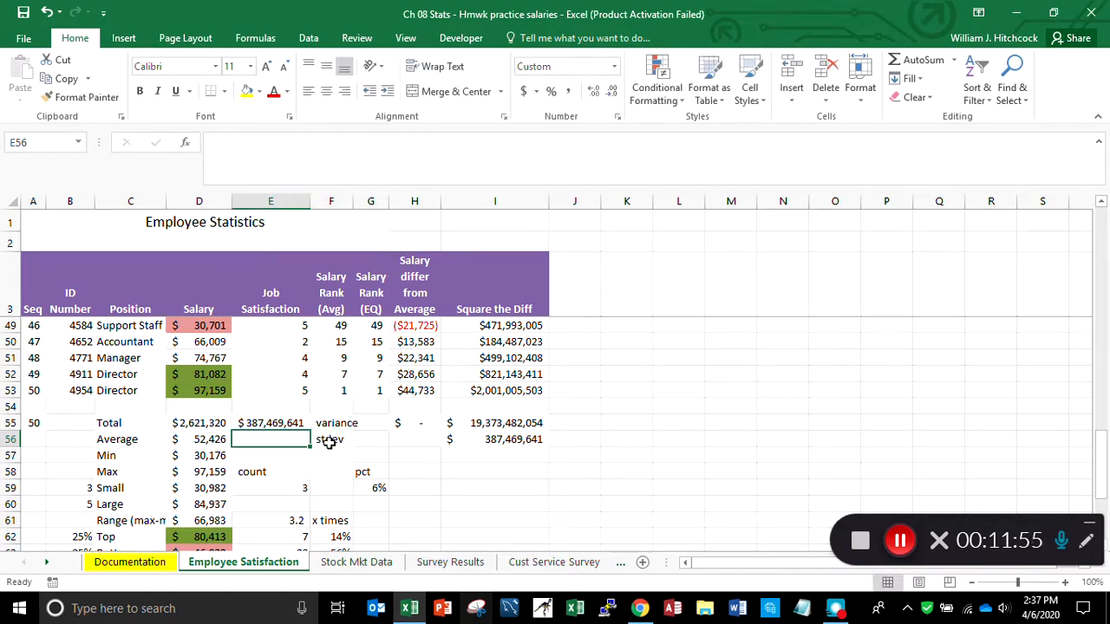
# Enter =SQRT(I56) in I57 to derive the standard deviation from the manually calculated variance.
pyautogui.press('Down')
pyautogui.press('Right')
pyautogui.press('Right')
pyautogui.press('Right')
pyautogui.press('Right')
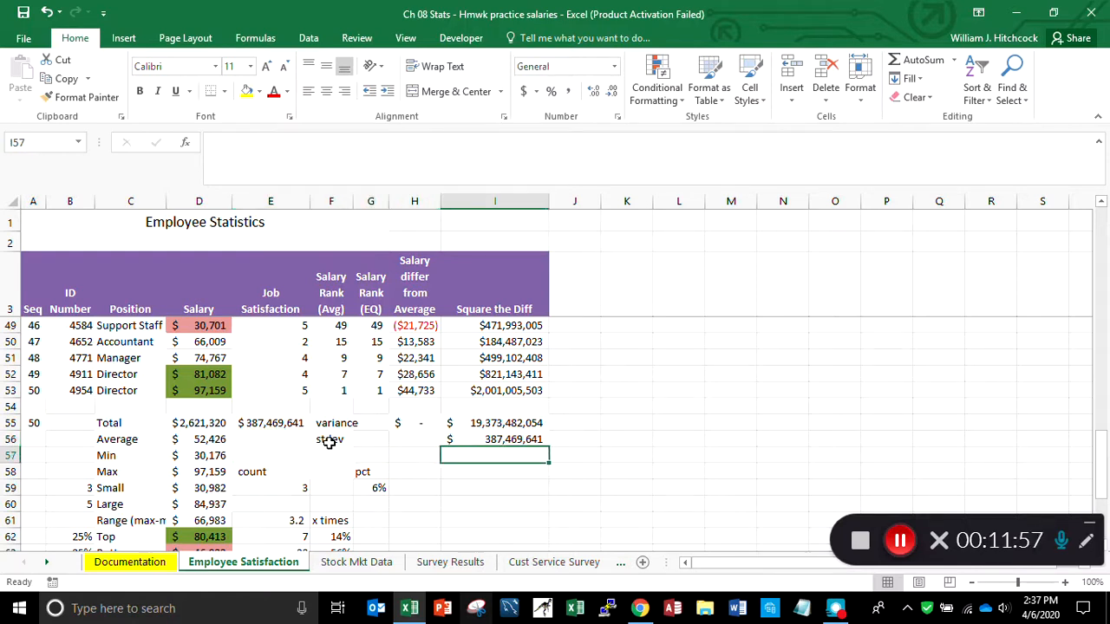
pyautogui.write('=')
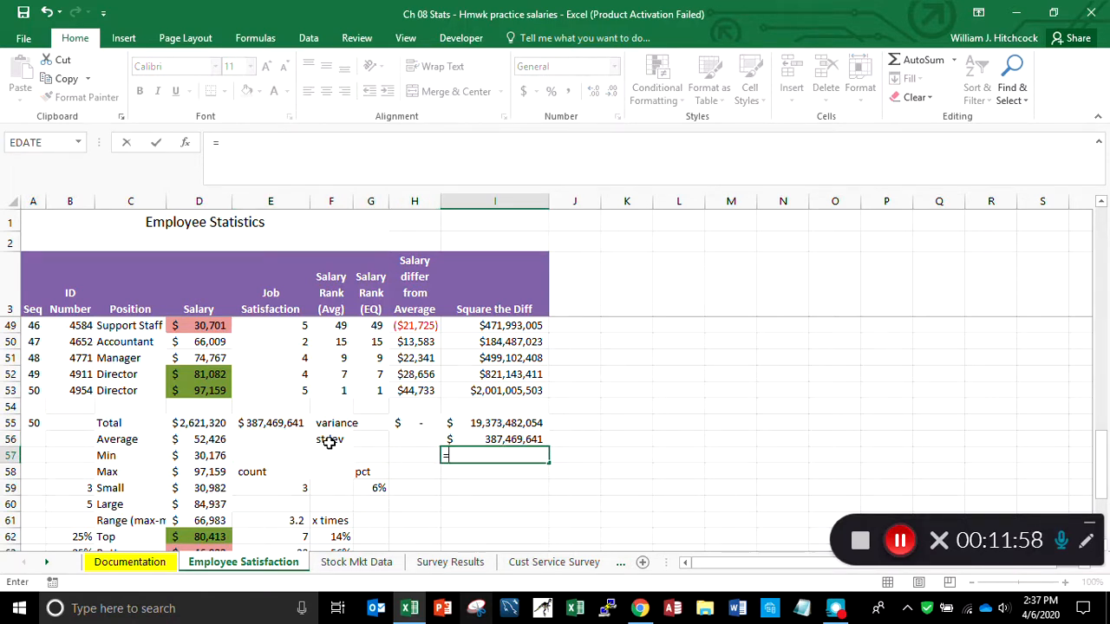
pyautogui.write('sqrt(')
pyautogui.press('Up')
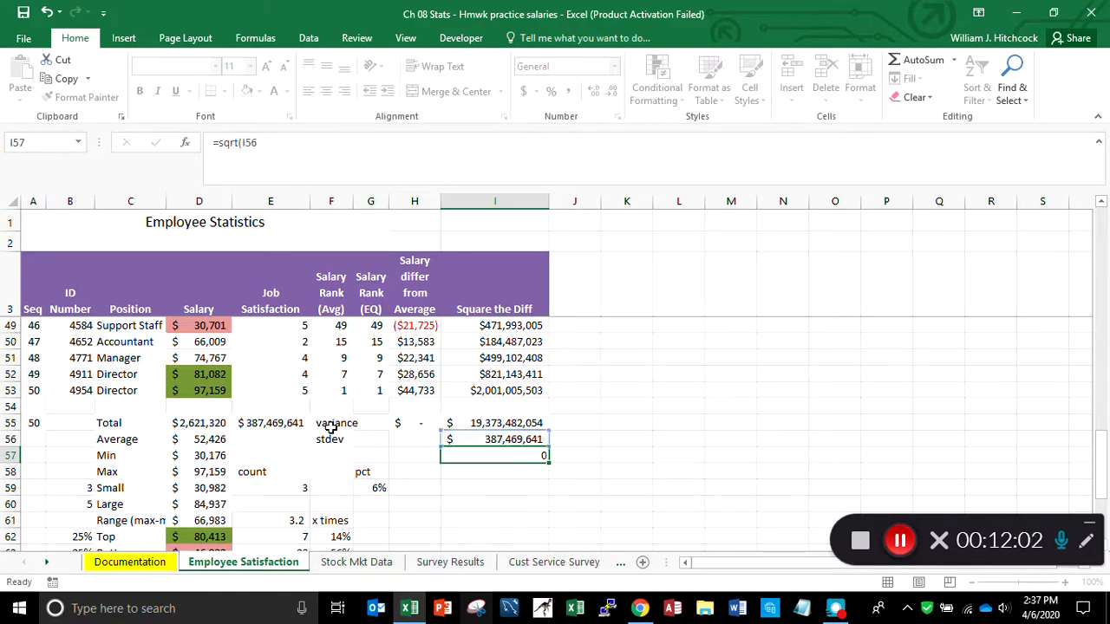
pyautogui.hotkey('ctrl', 'Return')
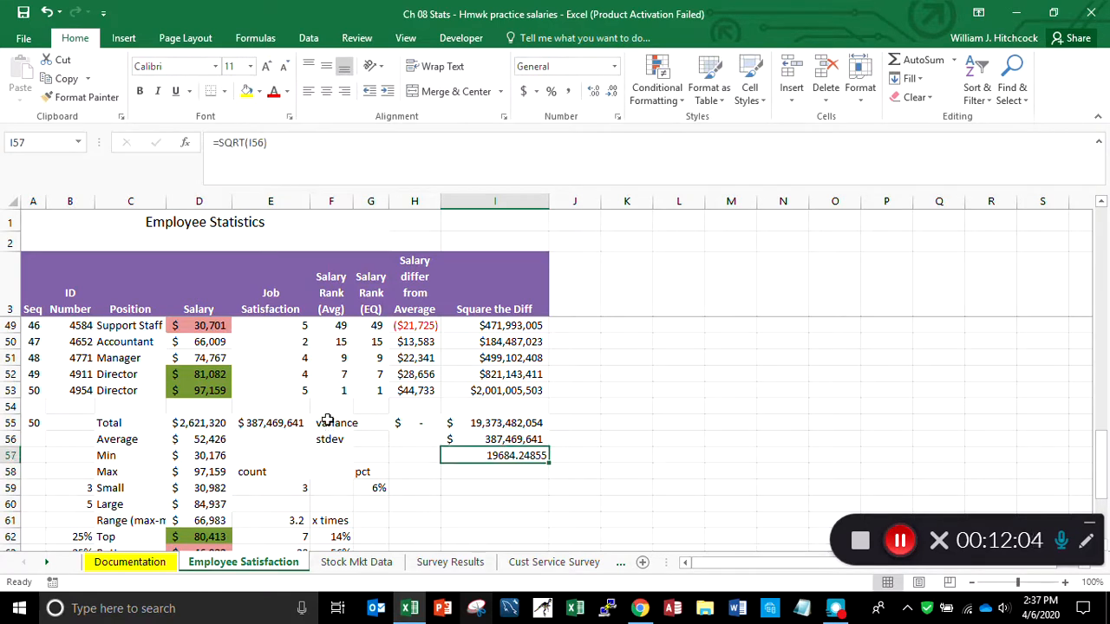
# Format the standard deviation in I57 as Accounting with no decimal places.
pyautogui.click(523, 93)
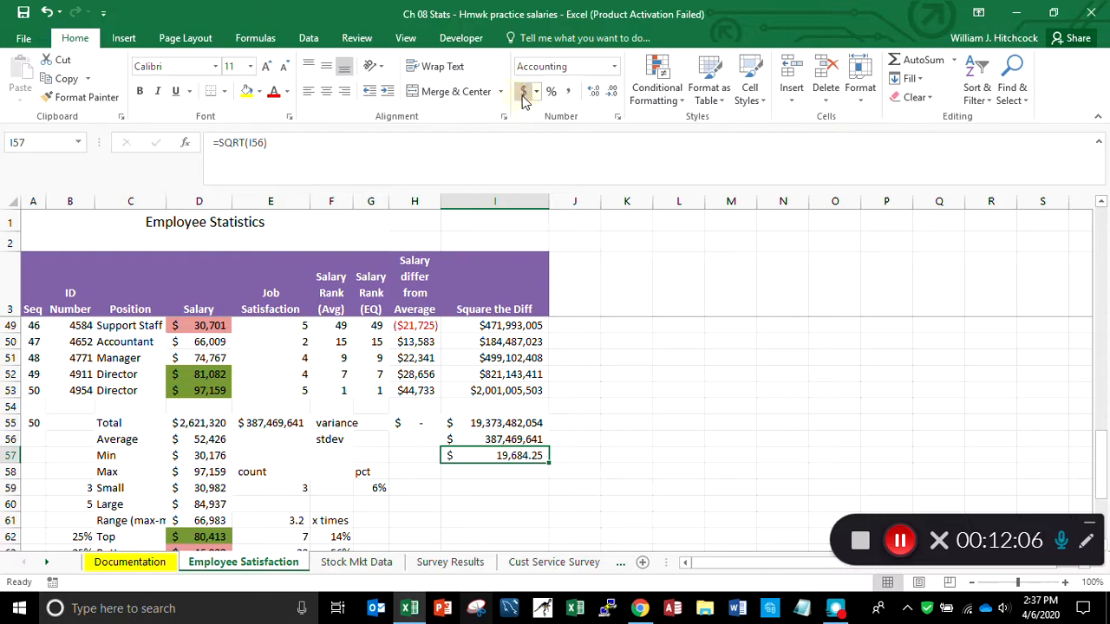
pyautogui.click(611, 91)
pyautogui.click(611, 91)
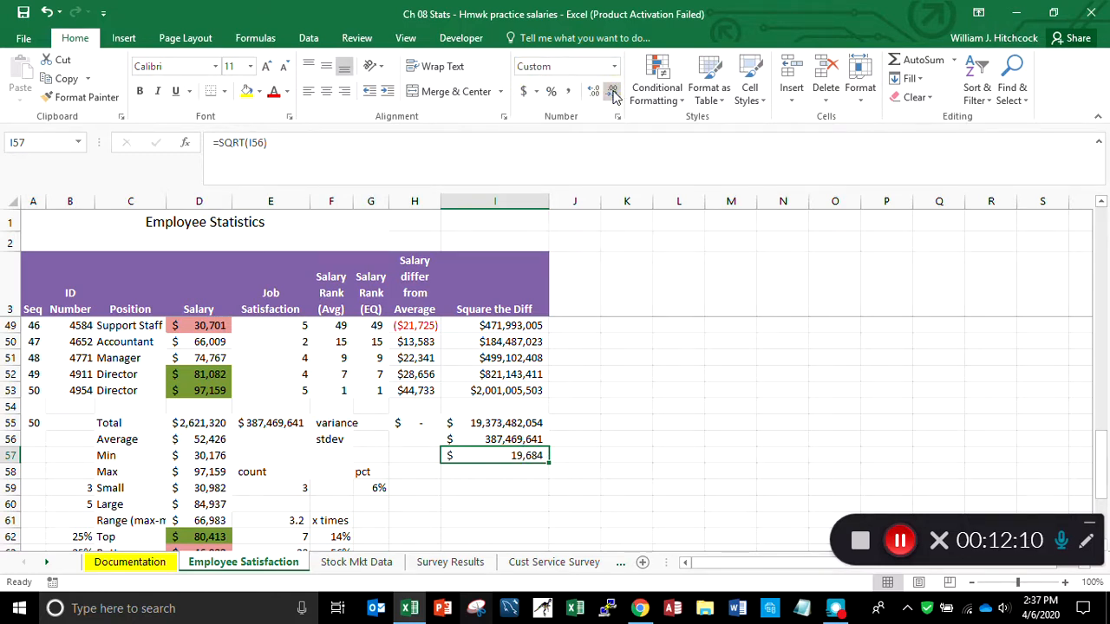
# Enter =STDEV.P(D3:D54) in E56 to calculate the population standard deviation of the salaries.
pyautogui.click(263, 439)
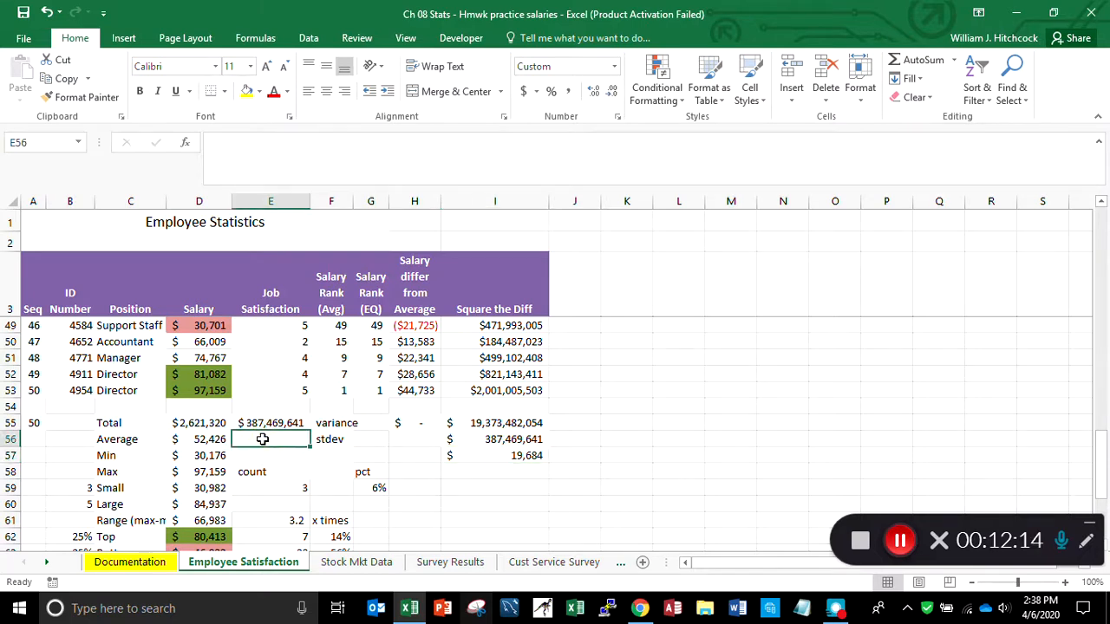
pyautogui.write('=std')
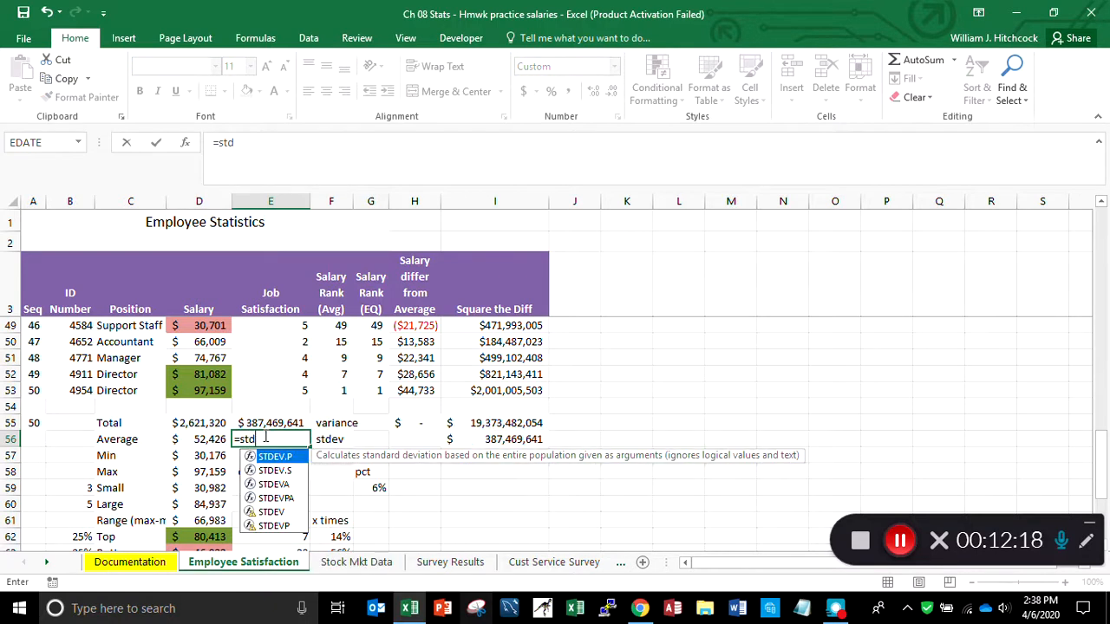
pyautogui.write('ev.')
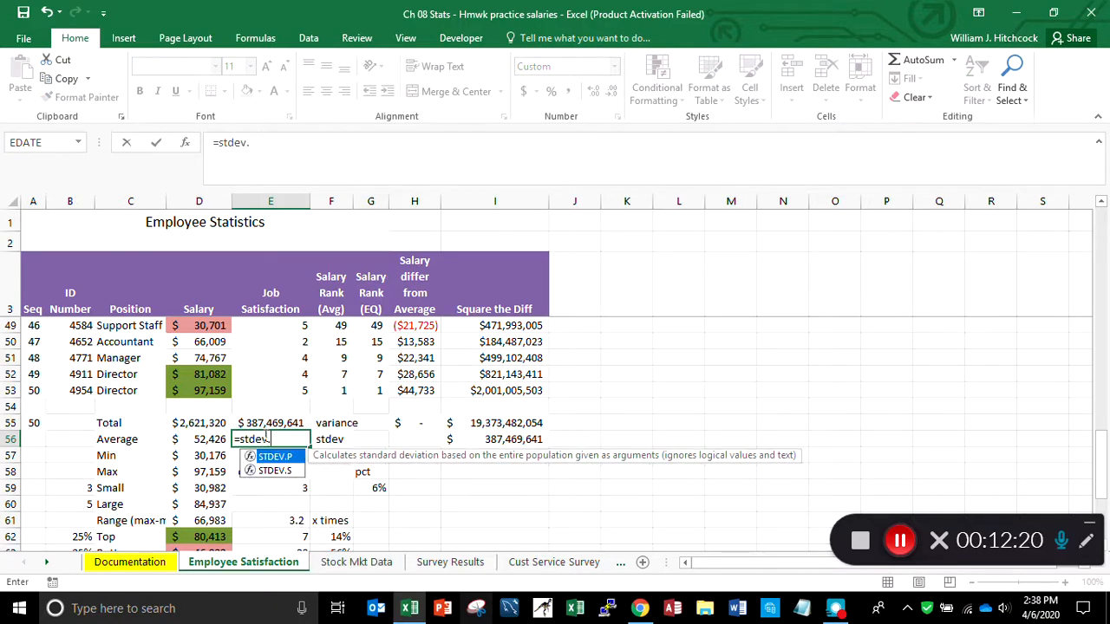
pyautogui.write('p(')
pyautogui.press('Up')
pyautogui.press('Up')
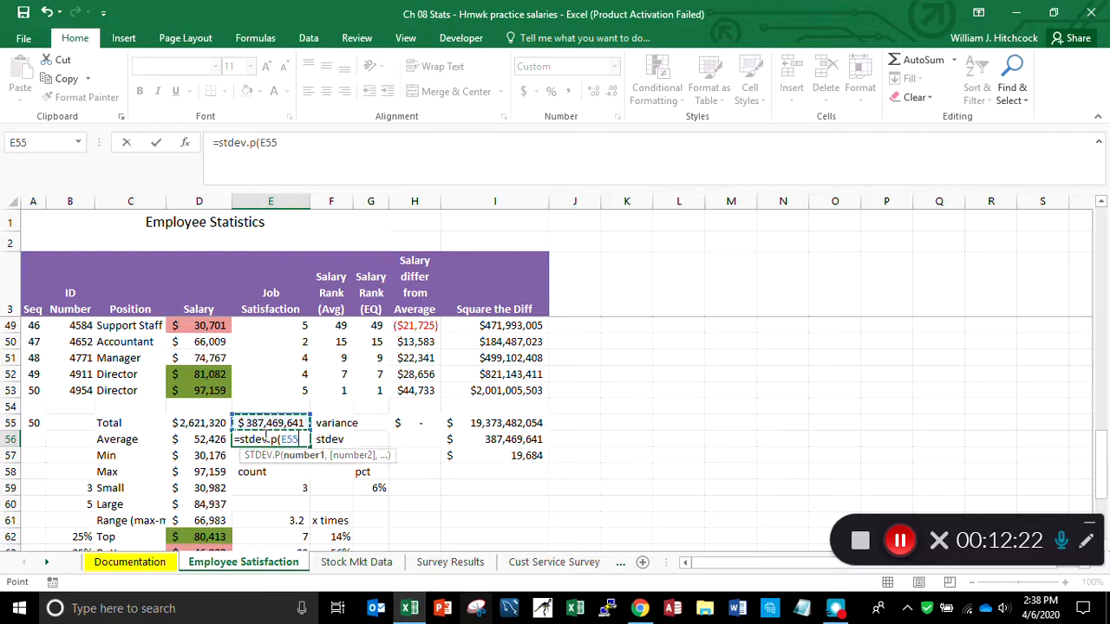
pyautogui.press('Left')
pyautogui.hotkey('shift', 'Up')
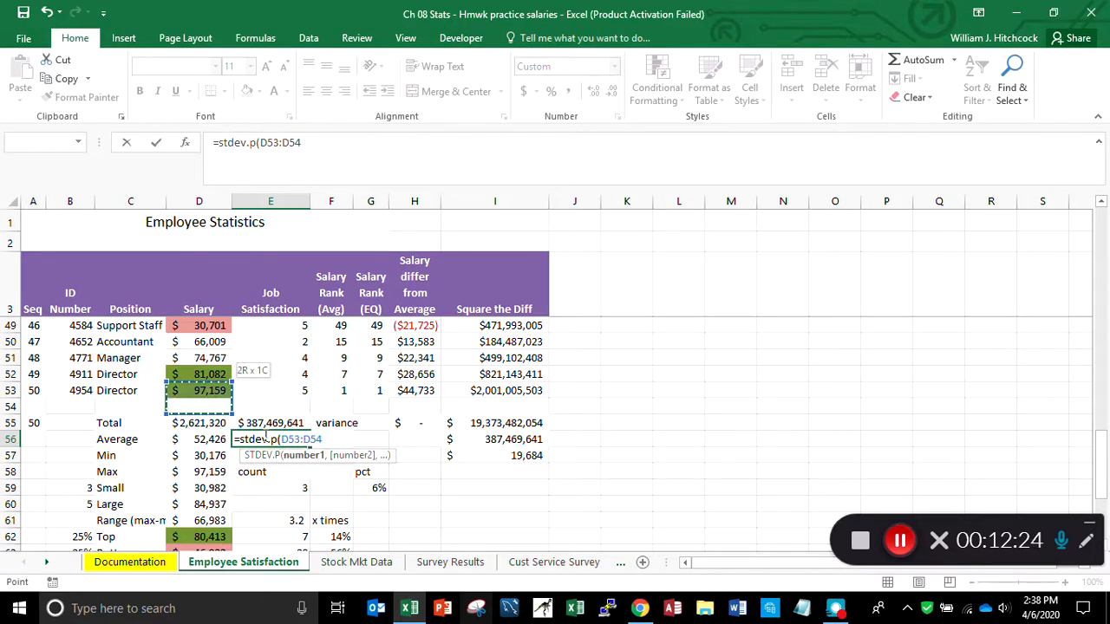
pyautogui.hotkey('ctrl', 'shift', 'Up')
pyautogui.press('Return')
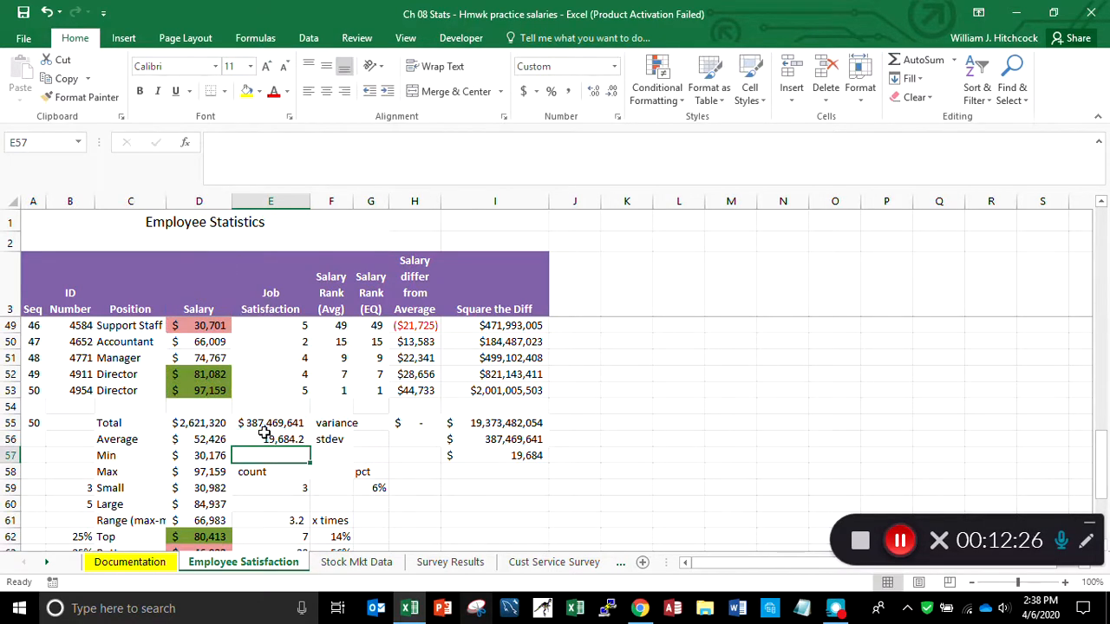
pyautogui.press('Up')
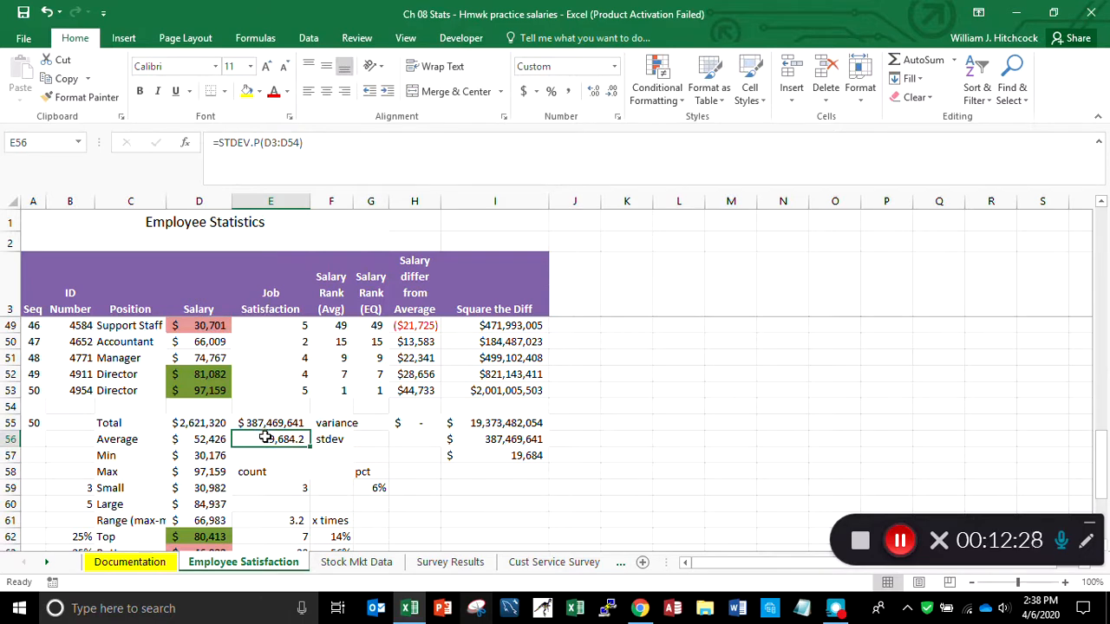
# Format the standard deviation in E56 as Accounting with no decimal places and compare it with the manual result in I57.
pyautogui.click(524, 91)
pyautogui.click(612, 89)
pyautogui.click(612, 90)
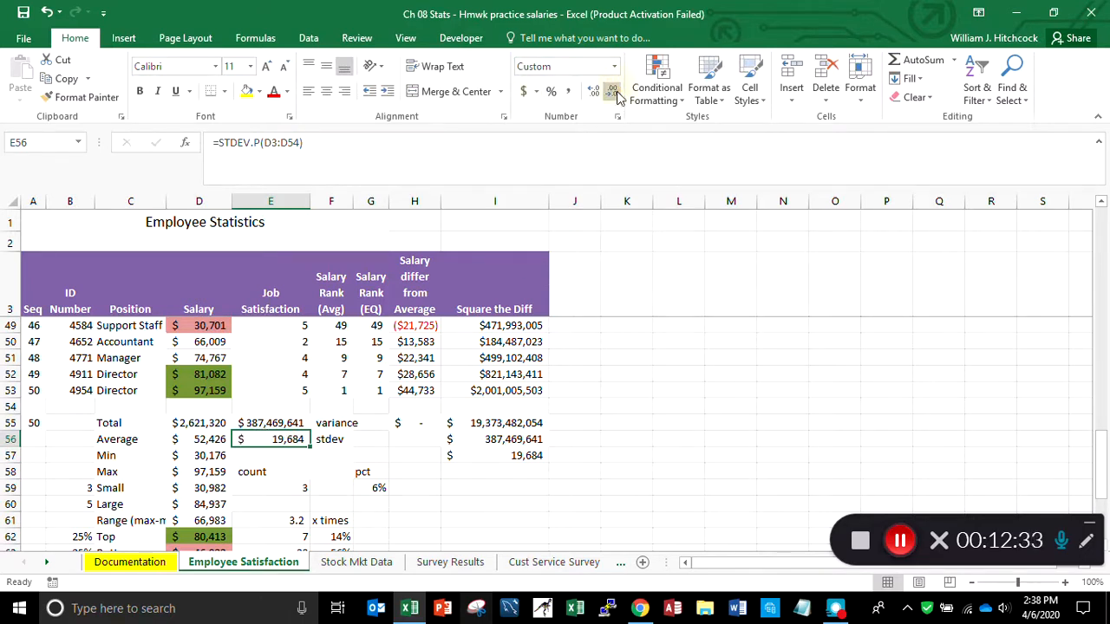
pyautogui.click(523, 458)
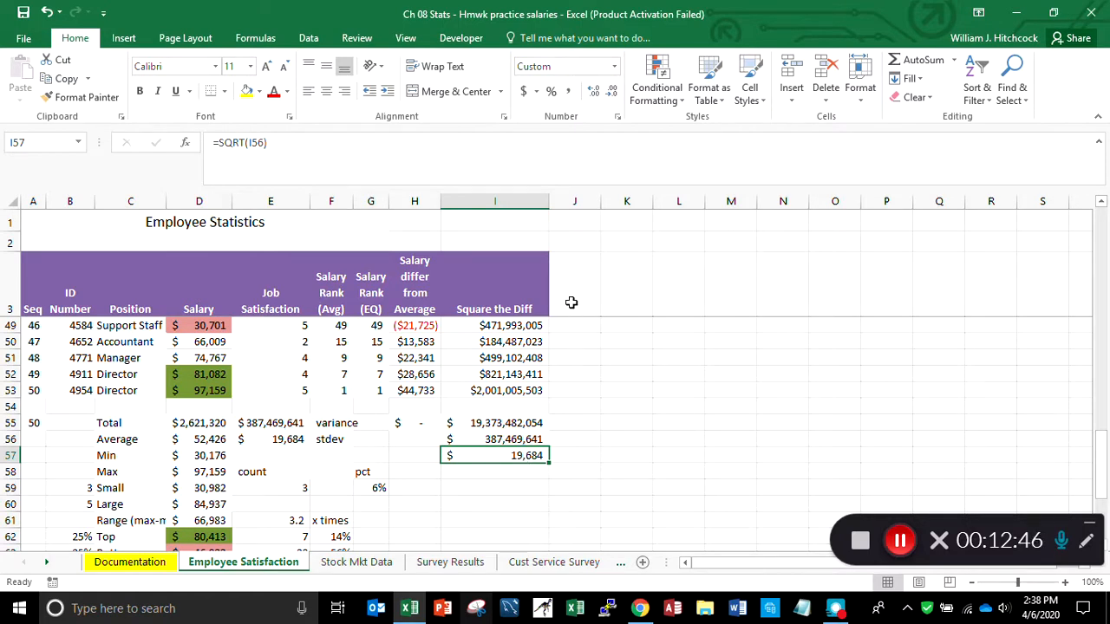
# Add the column heading New Salary in J3.
pyautogui.click(577, 299)
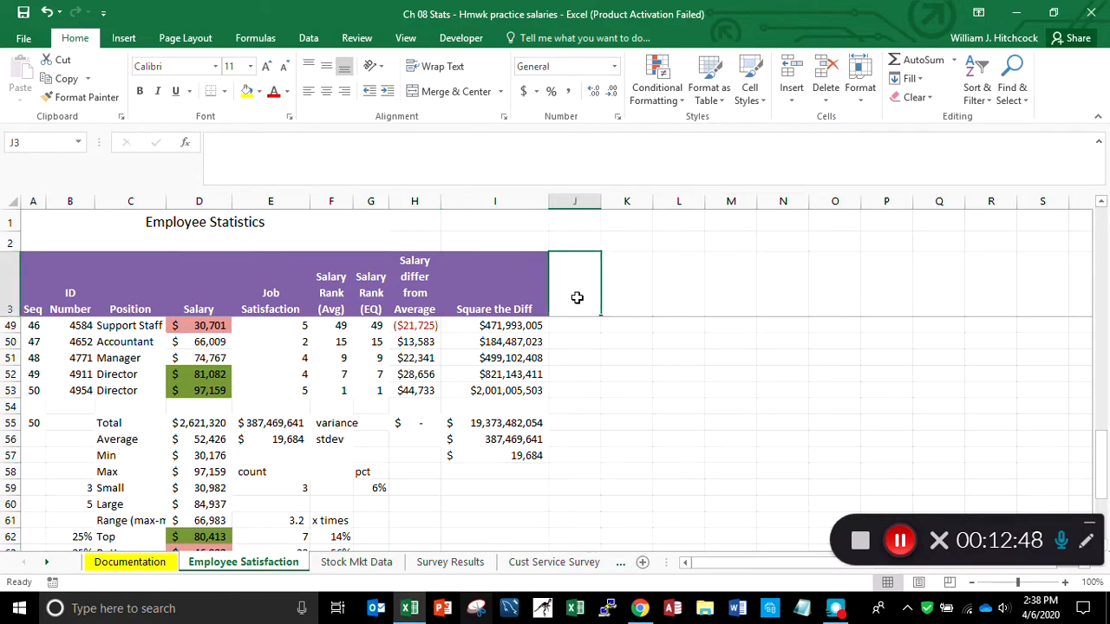
pyautogui.write('New Sal')
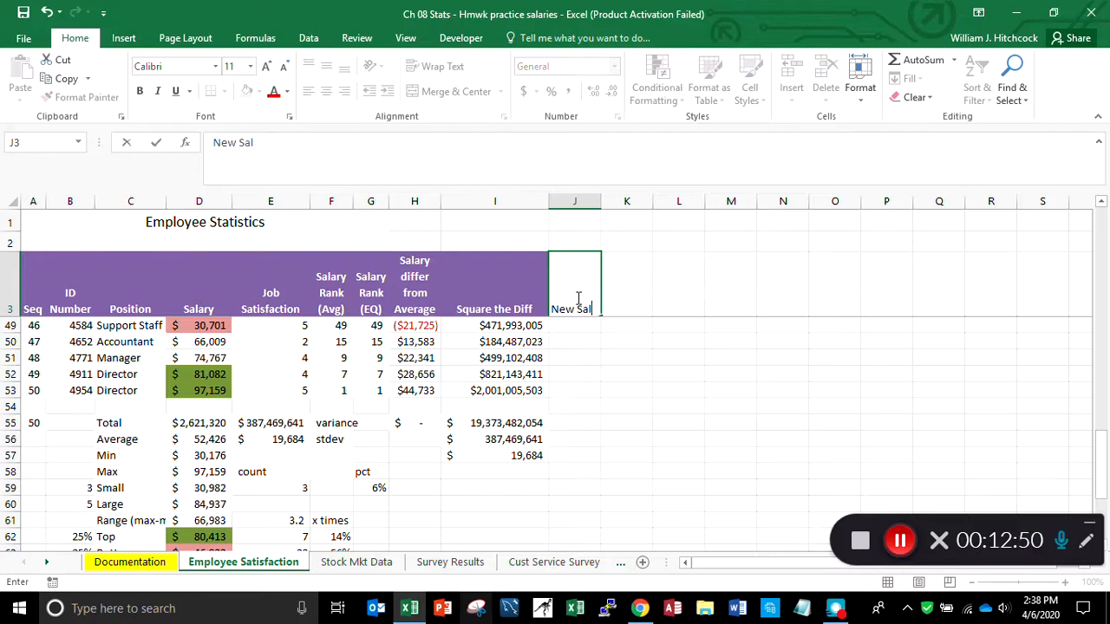
pyautogui.write('ary')
pyautogui.press('Return')
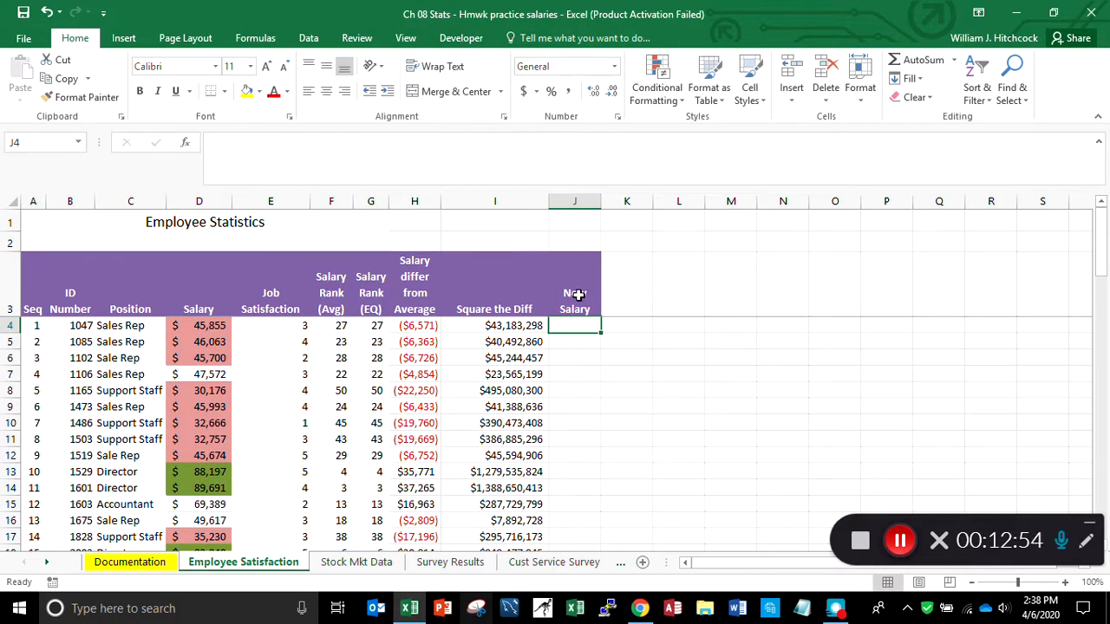
# Enter a new salary of 50000 in J4 and format it as Accounting with no decimal places.
pyautogui.write('5000')
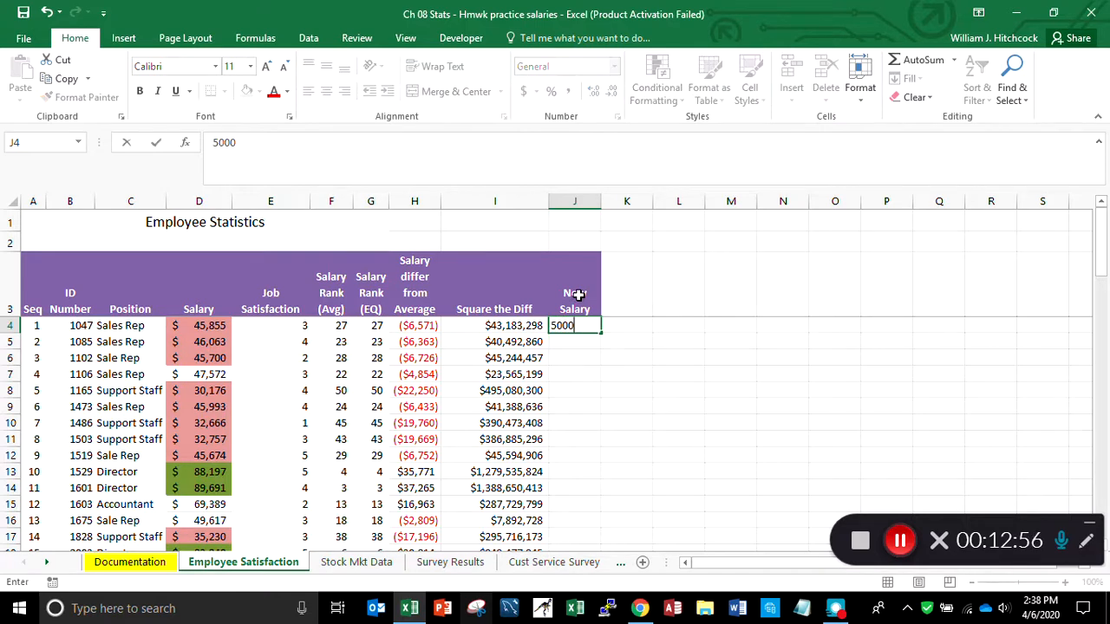
pyautogui.press('Return')
pyautogui.press('Up')
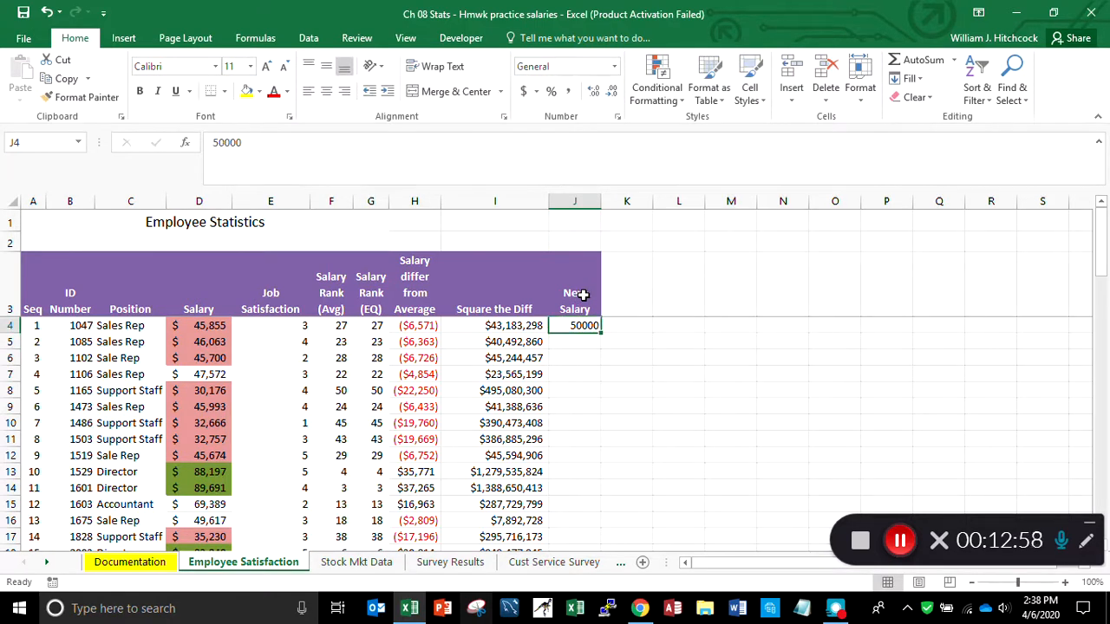
pyautogui.click(524, 92)
pyautogui.click(607, 94)
pyautogui.click(609, 93)
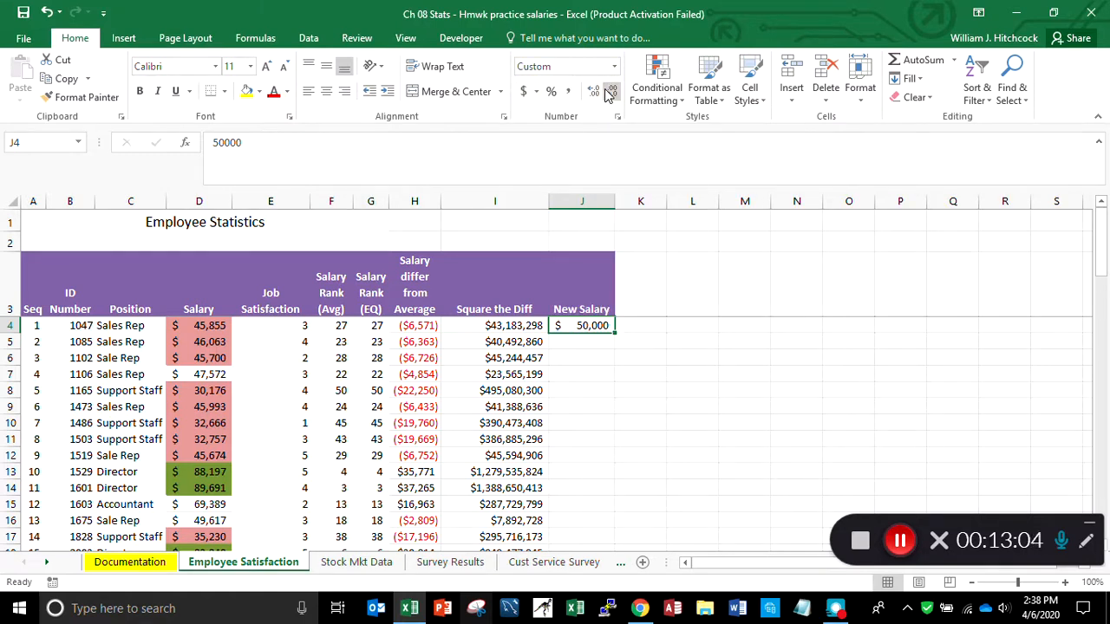
# Copy the 50,000 salary in J4 down the New Salary column through row 53.
pyautogui.hotkey('ctrl', 'c')
pyautogui.hotkey('shift', 'Down')
pyautogui.hotkey('shift', 'Down')
pyautogui.hotkey('shift', 'Down')
pyautogui.hotkey('shift', 'Down')
pyautogui.hotkey('shift', 'Down')
pyautogui.hotkey('shift', 'Down')
pyautogui.hotkey('shift', 'Down')
pyautogui.hotkey('shift', 'Down')
pyautogui.hotkey('shift', 'Down')
pyautogui.hotkey('shift', 'Down')
pyautogui.hotkey('shift', 'Down')
pyautogui.hotkey('shift', 'Down')
pyautogui.hotkey('shift', 'Down')
pyautogui.hotkey('shift', 'Down')
pyautogui.hotkey('shift', 'Down')
pyautogui.hotkey('shift', 'Down')
pyautogui.hotkey('shift', 'Down')
pyautogui.hotkey('shift', 'Down')
pyautogui.hotkey('shift', 'Down')
pyautogui.hotkey('shift', 'Down')
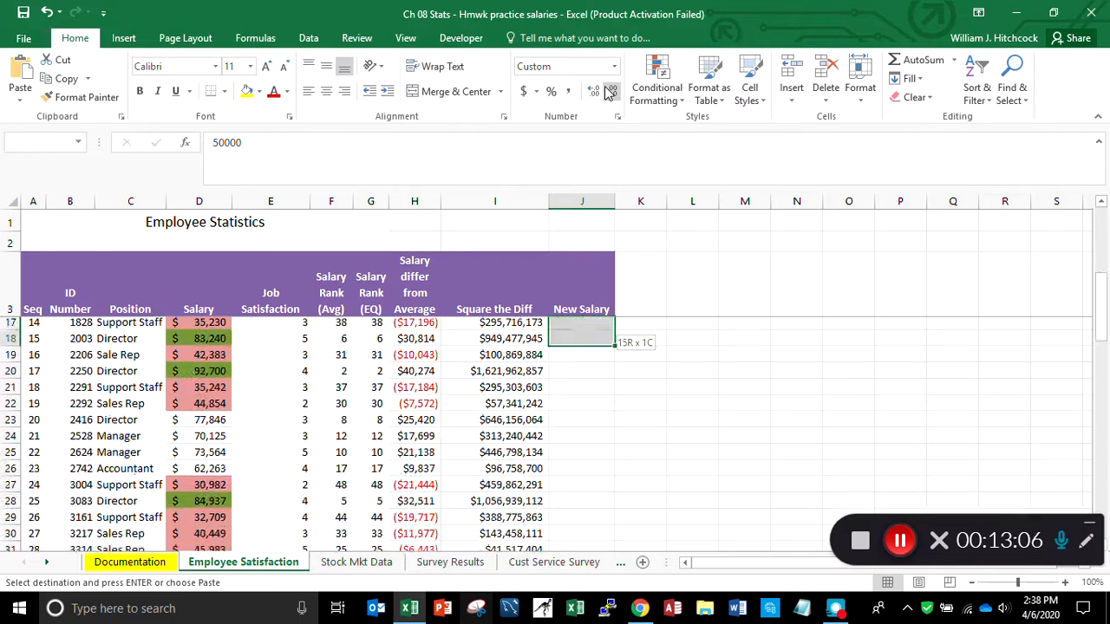
pyautogui.hotkey('shift', 'Down')
pyautogui.hotkey('shift', 'Down')
pyautogui.hotkey('shift', 'Down')
pyautogui.hotkey('shift', 'Down')
pyautogui.hotkey('shift', 'Down')
pyautogui.hotkey('shift', 'Down')
pyautogui.hotkey('shift', 'Down')
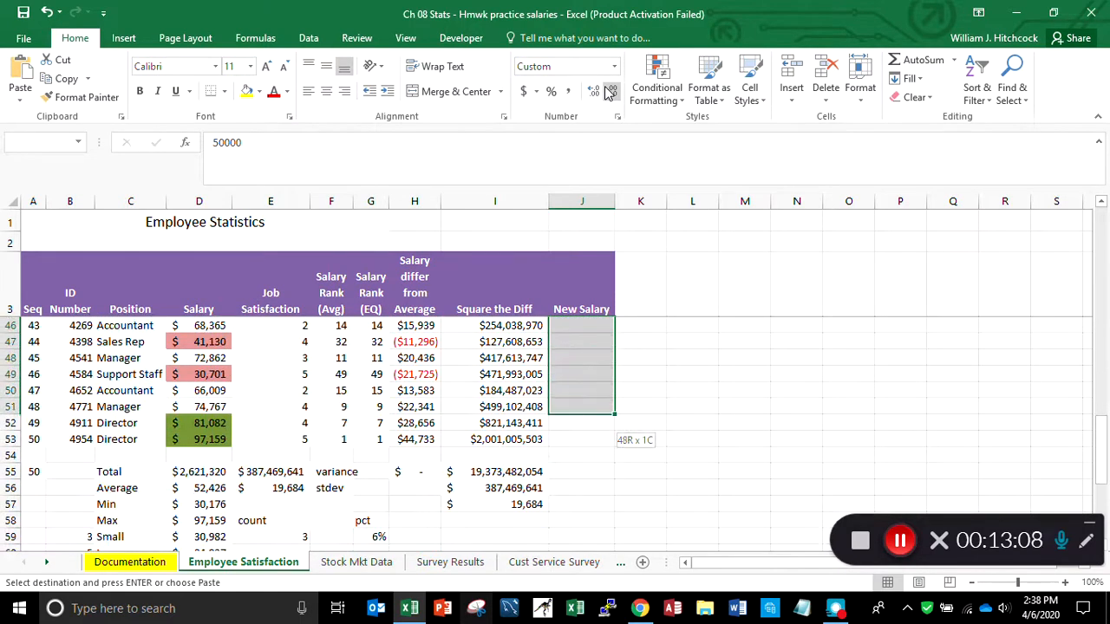
pyautogui.press('Return')
# Copy the total, average, min and max formulas in D55:D58 to J55:J58 for the New Salary column.
pyautogui.press('Down')
pyautogui.press('Down')
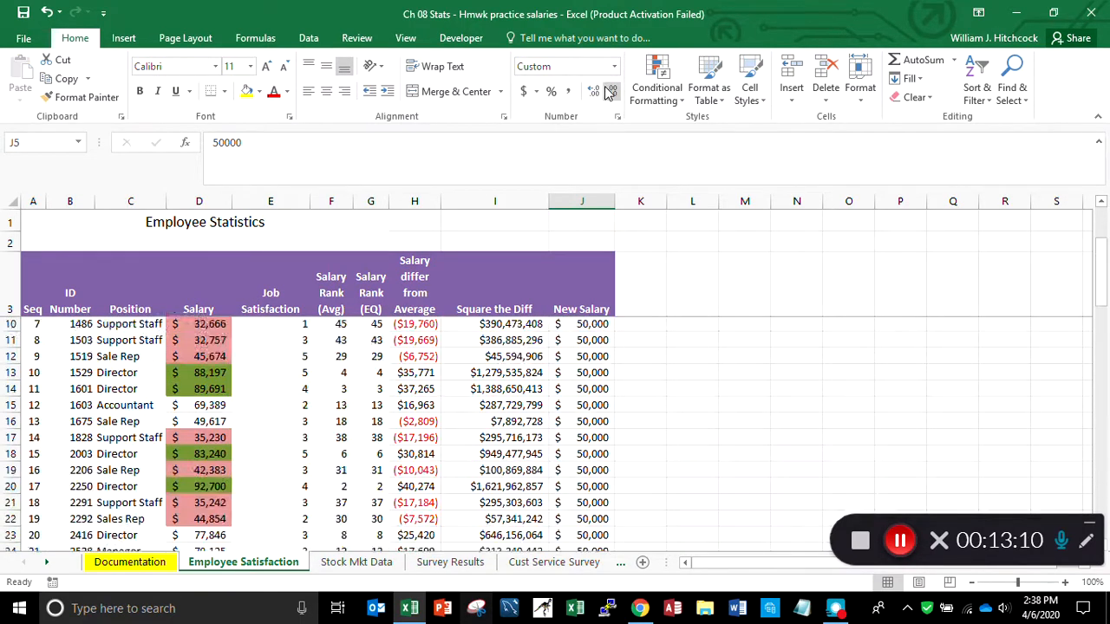
pyautogui.press('Down')
pyautogui.press('End')
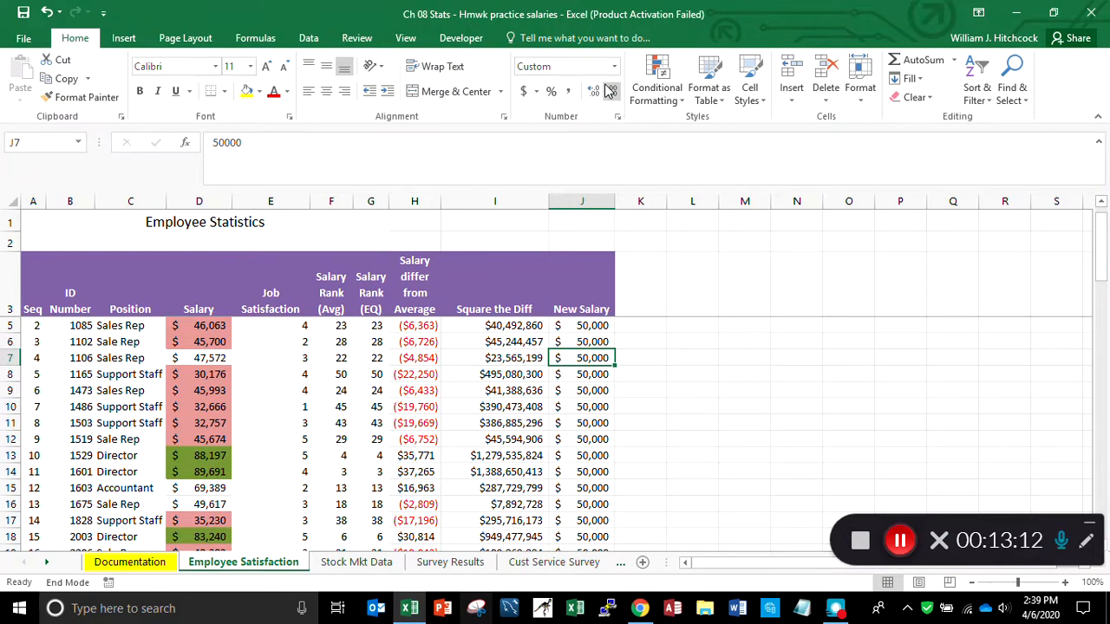
pyautogui.press('Down')
pyautogui.press('Down')
pyautogui.press('Down')
pyautogui.press('Down')
pyautogui.press('Down')
pyautogui.press('Down')
pyautogui.press('Down')
pyautogui.press('Down')
pyautogui.press('Down')
pyautogui.press('Down')
pyautogui.press('Up')
pyautogui.press('Up')
pyautogui.press('Up')
pyautogui.press('Up')
pyautogui.press('Up')
pyautogui.press('Up')
pyautogui.press('Up')
pyautogui.press('Left')
pyautogui.press('Left')
pyautogui.press('Left')
pyautogui.press('Left')
pyautogui.press('Left')
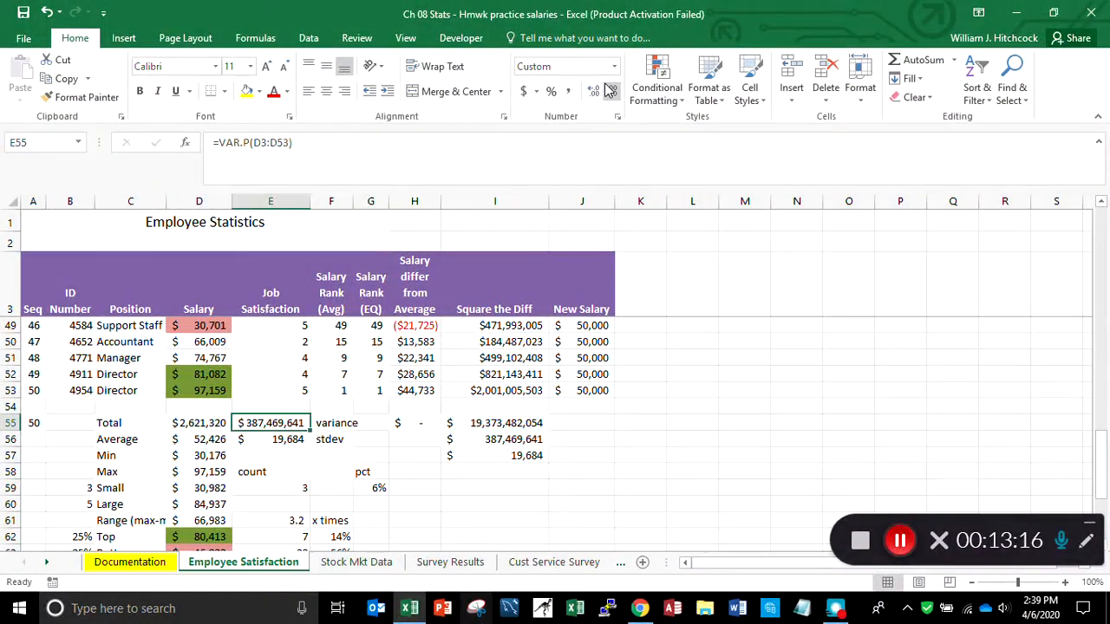
pyautogui.press('Left')
pyautogui.hotkey('shift', 'Down')
pyautogui.hotkey('shift', 'Down')
pyautogui.hotkey('shift', 'Down')
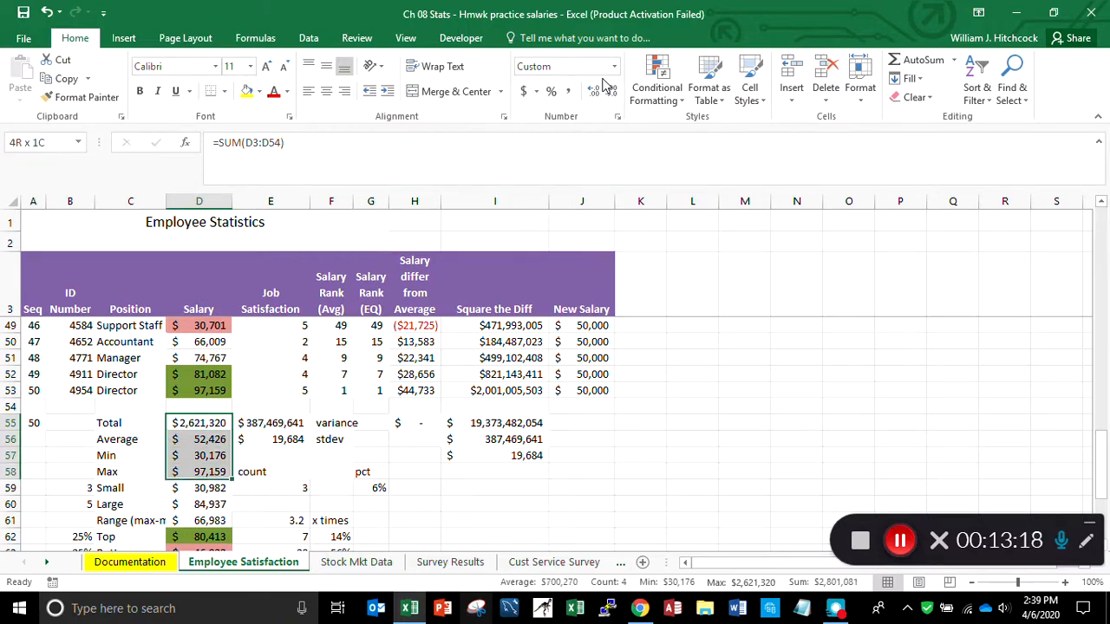
pyautogui.hotkey('ctrl', 'c')
pyautogui.press('Right')
pyautogui.press('Right')
pyautogui.press('Right')
pyautogui.press('Right')
pyautogui.press('Right')
pyautogui.press('Right')
pyautogui.press('Right')
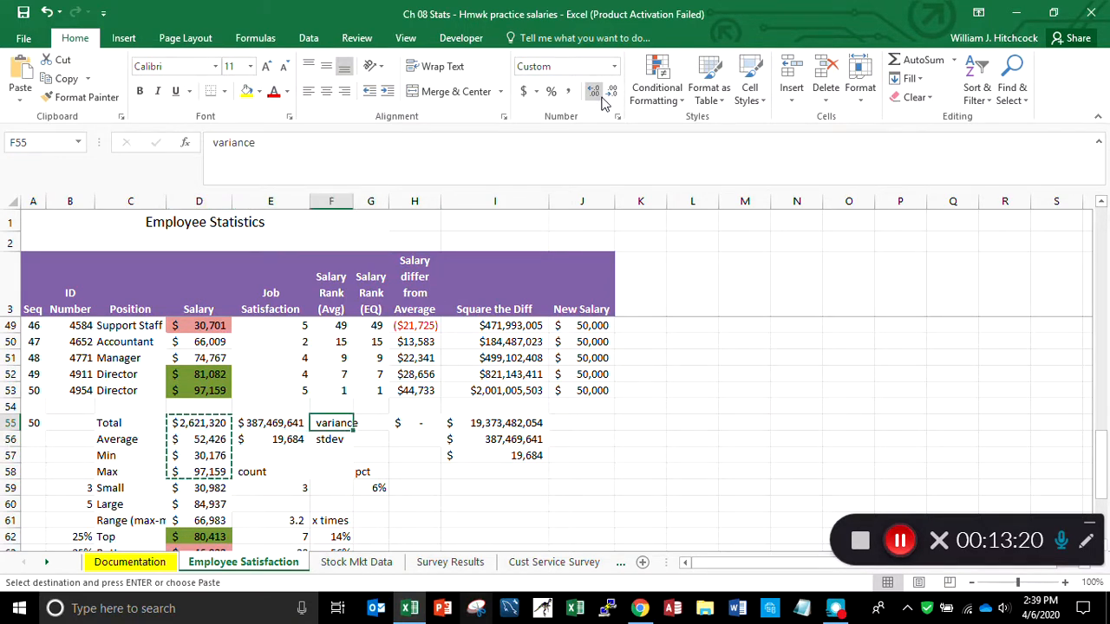
pyautogui.press('Left')
pyautogui.press('Return')
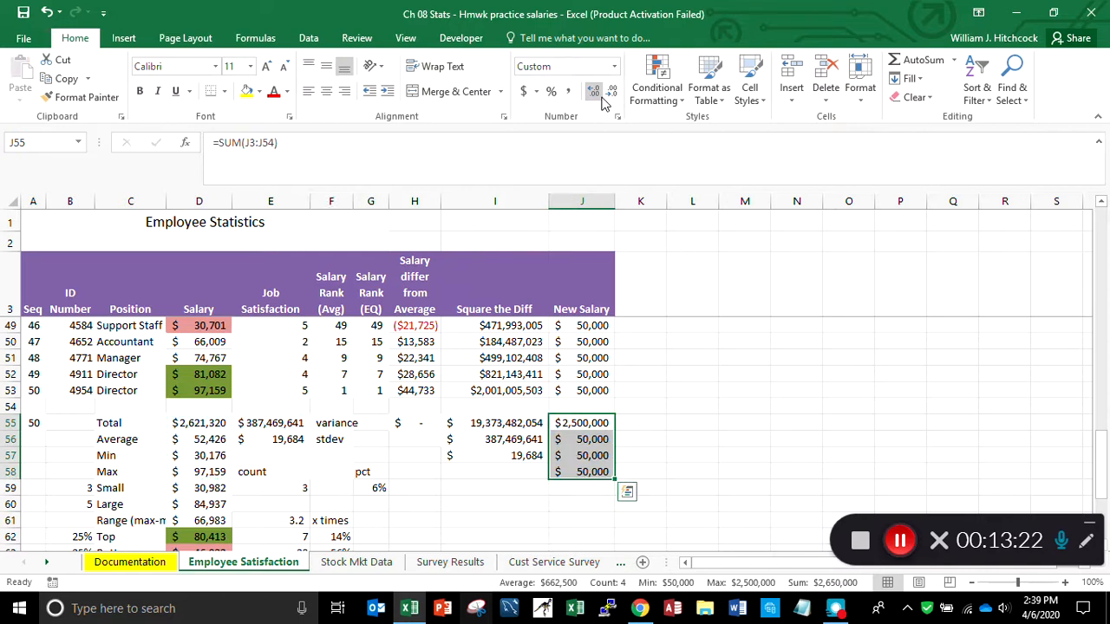
pyautogui.press('Down')
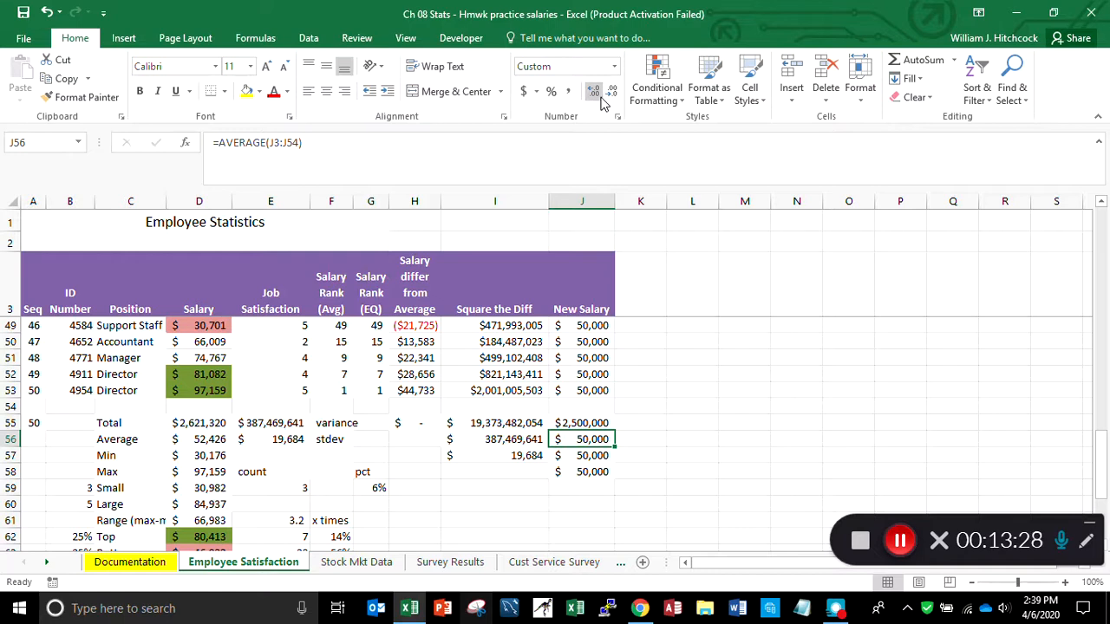
# Copy the headings Salary differ from Average and Square the Diff from H3:I3 to K3:L3.
pyautogui.moveTo(414, 286); pyautogui.dragTo(416, 284)
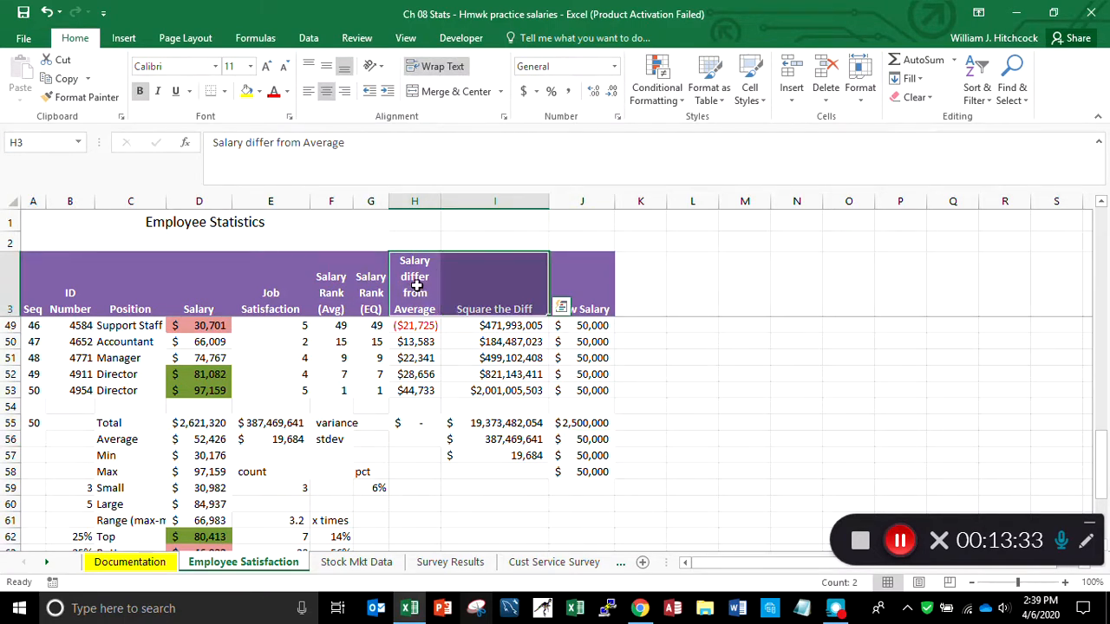
pyautogui.hotkey('ctrl', 'c')
pyautogui.press('Right')
pyautogui.press('Right')
pyautogui.press('Right')
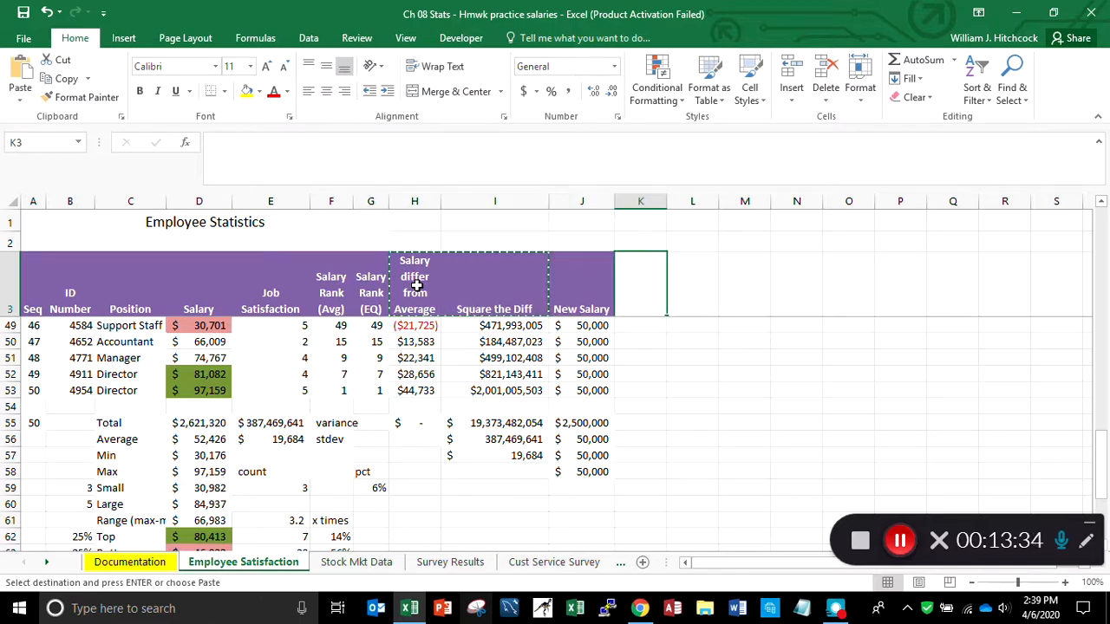
pyautogui.press('Return')
# Enter =J4-J$56 in K4 to calculate the first new salary's difference from the average, locking the row of the average.
pyautogui.press('Down')
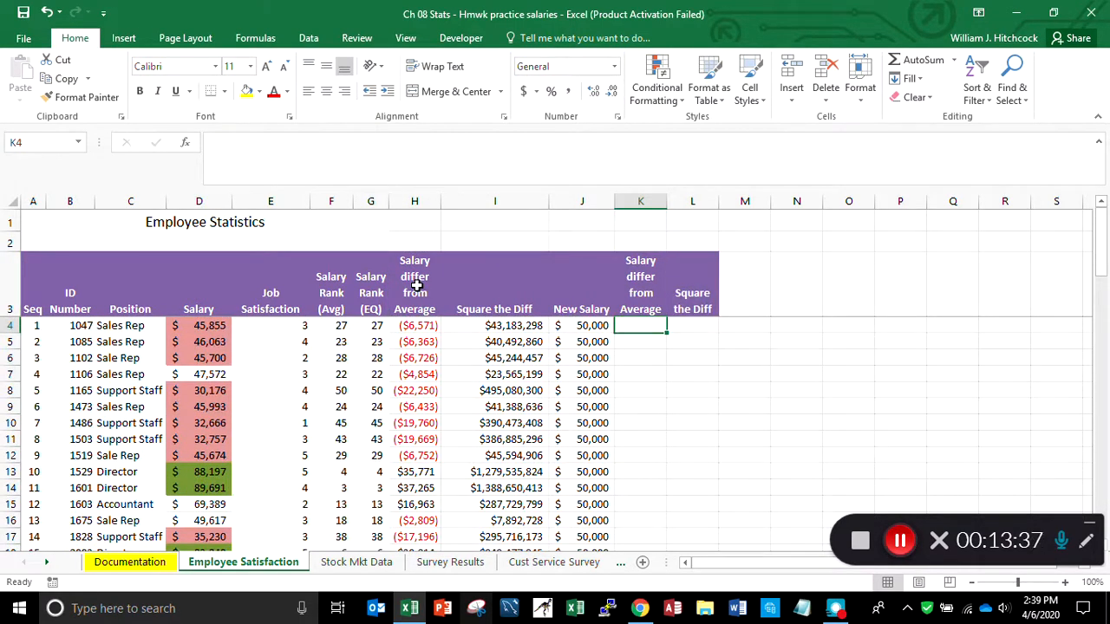
pyautogui.write('=')
pyautogui.press('Left')
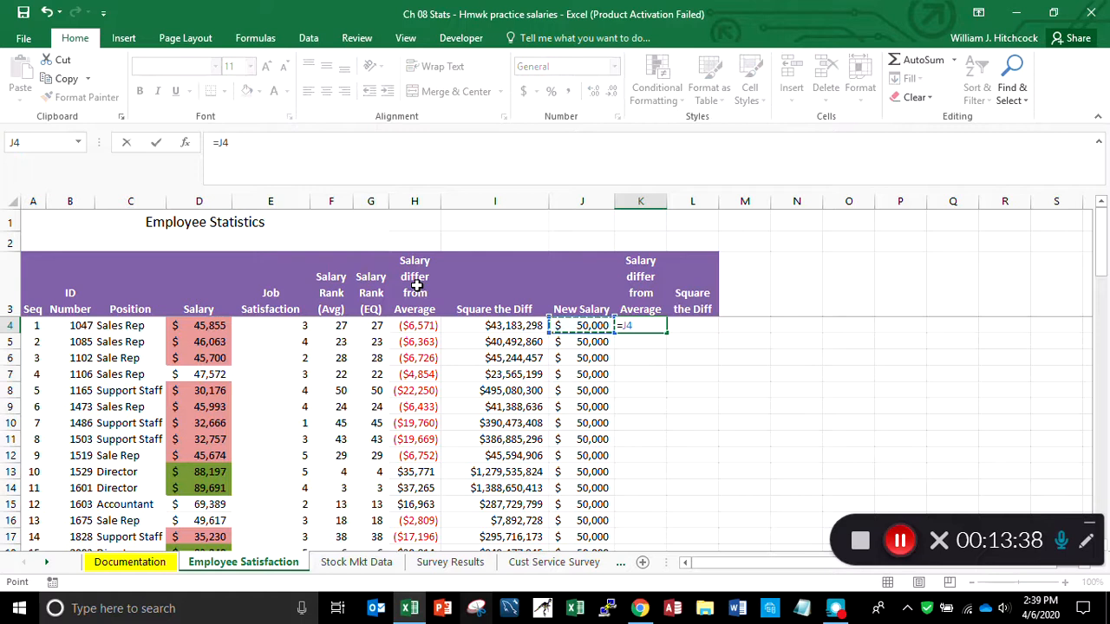
pyautogui.write('-')
pyautogui.press('Left')
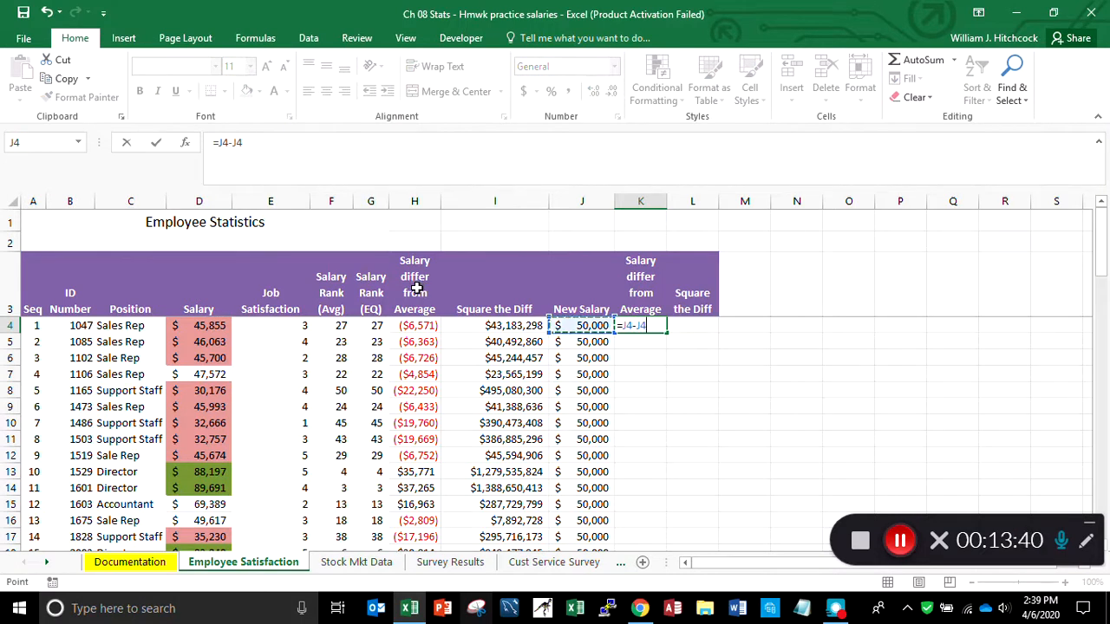
pyautogui.hotkey('ctrl', 'Down')
pyautogui.press('Down')
pyautogui.press('Down')
pyautogui.press('Down')
pyautogui.press('Down')
pyautogui.press('Down')
pyautogui.press('Down')
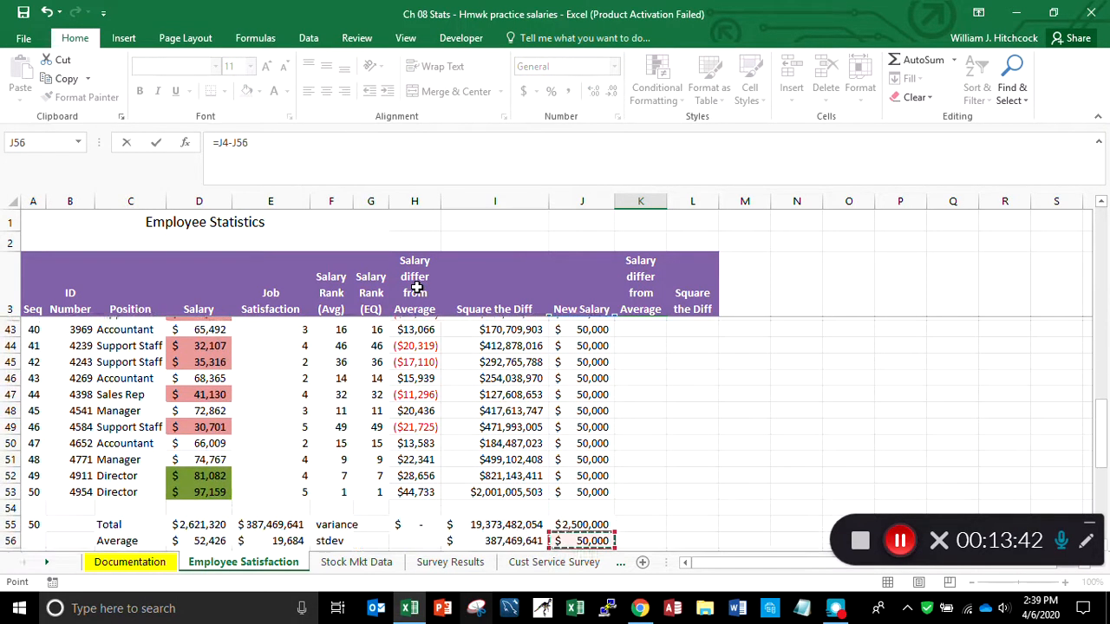
pyautogui.press('Up')
pyautogui.press('Up')
pyautogui.press('Up')
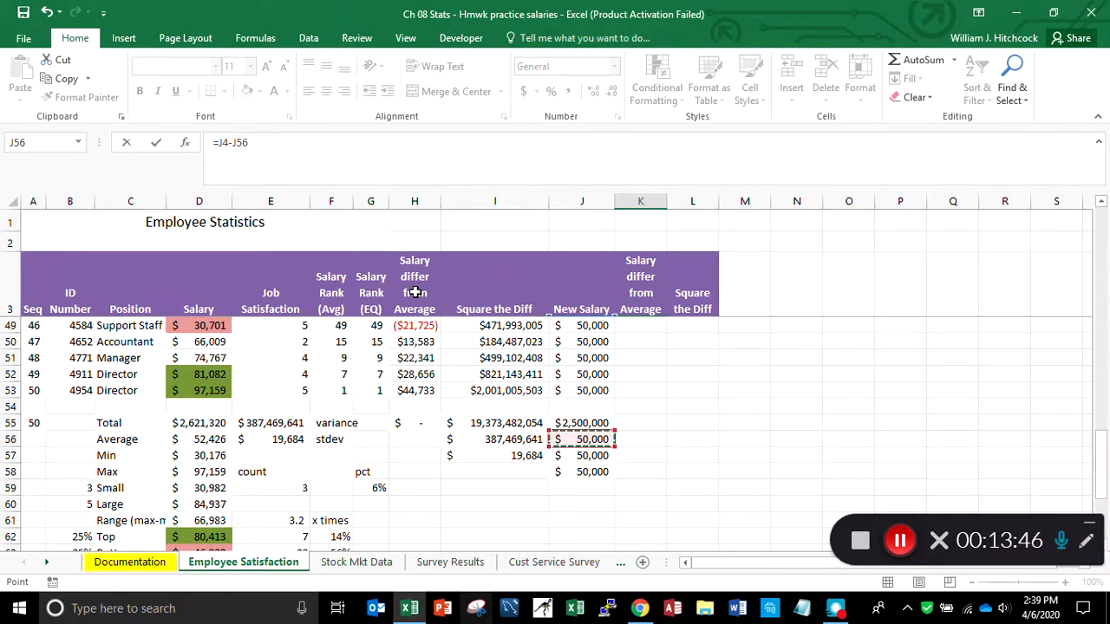
pyautogui.press('F4')
pyautogui.press('F4')
pyautogui.hotkey('ctrl', 'Return')
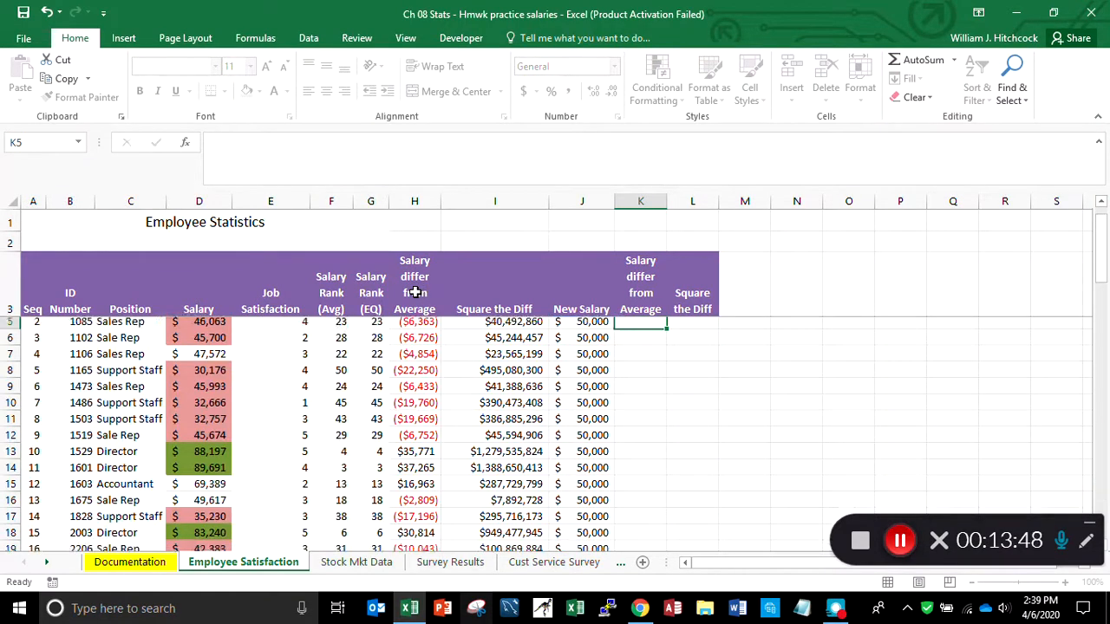
pyautogui.press('Up')
pyautogui.press('Down')
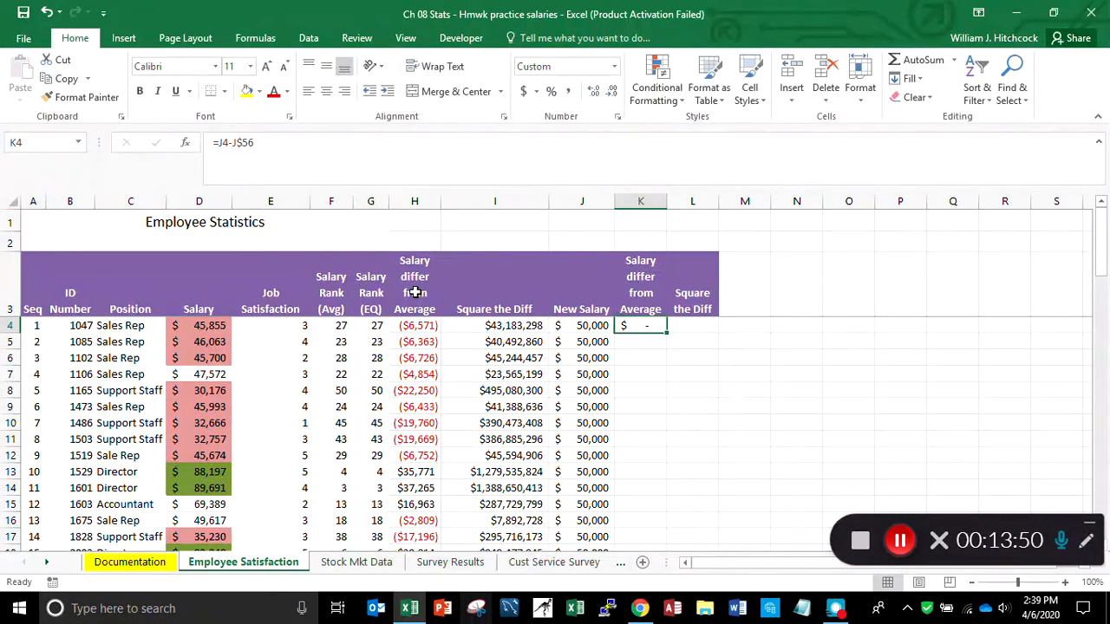
# Enter =K4^2 in L4 to square the first new salary's difference.
pyautogui.press('Right')
pyautogui.write('=')
pyautogui.press('Left')
pyautogui.write('^2')
pyautogui.press('Return')
pyautogui.press('Up')
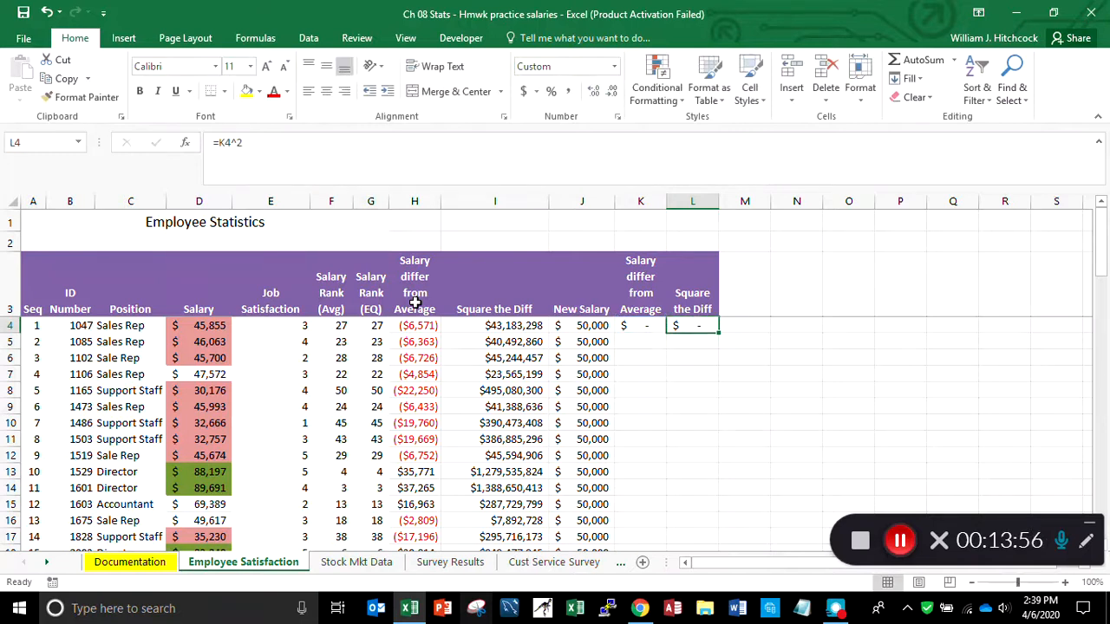
# Fill the difference and squared-difference formulas in K4:L4 down through the last employee in row 53.
pyautogui.press('Left')
pyautogui.hotkey('shift', 'Right')
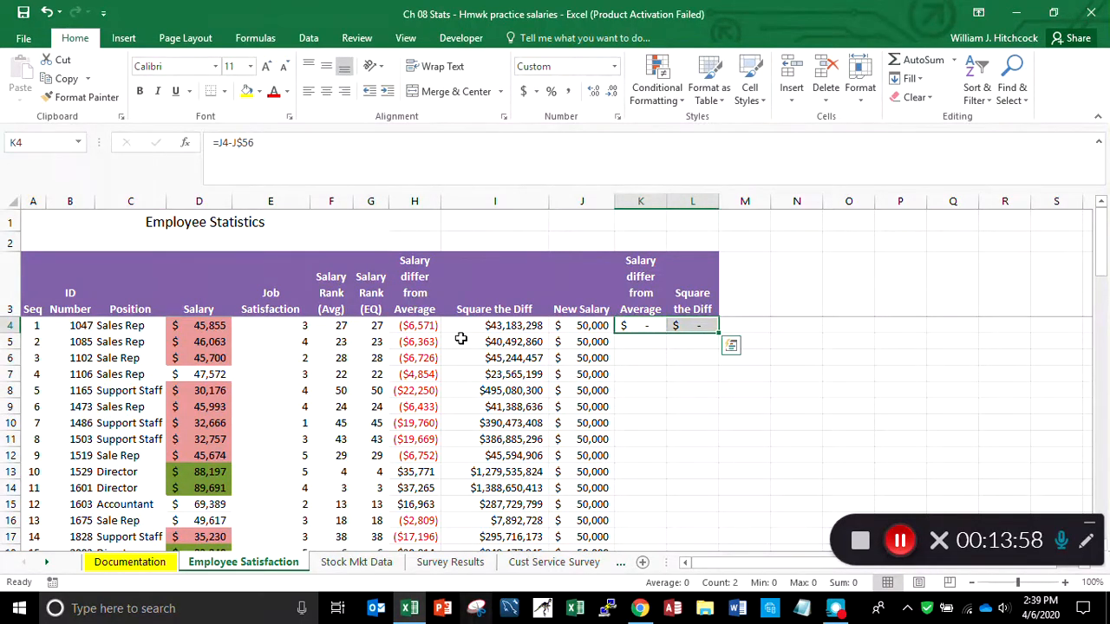
pyautogui.doubleClick(718, 336)
# Check the filled difference formulas in column K down to the last employee in row 53.
pyautogui.press('Down')
pyautogui.press('Down')
pyautogui.press('Down')
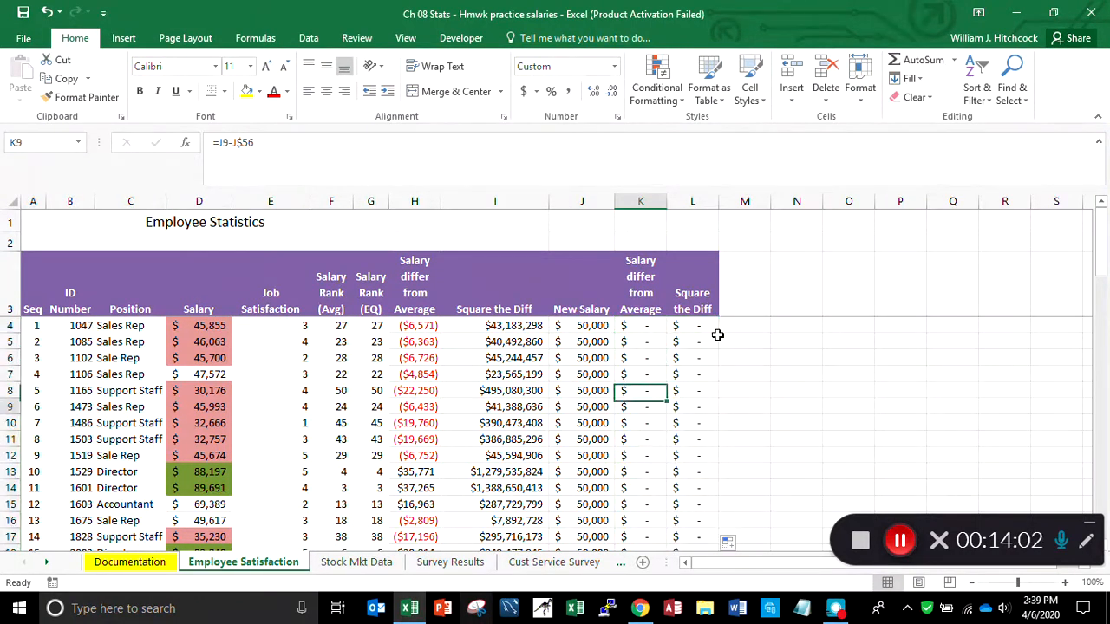
pyautogui.press('Down')
pyautogui.press('Down')
pyautogui.press('Down')
pyautogui.press('Down')
pyautogui.press('Down')
pyautogui.press('Down')
pyautogui.press('Down')
pyautogui.press('Down')
pyautogui.press('Down')
pyautogui.press('Down')
pyautogui.press('Down')
pyautogui.press('Down')
pyautogui.press('Down')
pyautogui.press('Down')
pyautogui.press('Down')
pyautogui.press('Down')
pyautogui.press('Down')
pyautogui.press('Down')
pyautogui.press('Down')
pyautogui.press('Down')
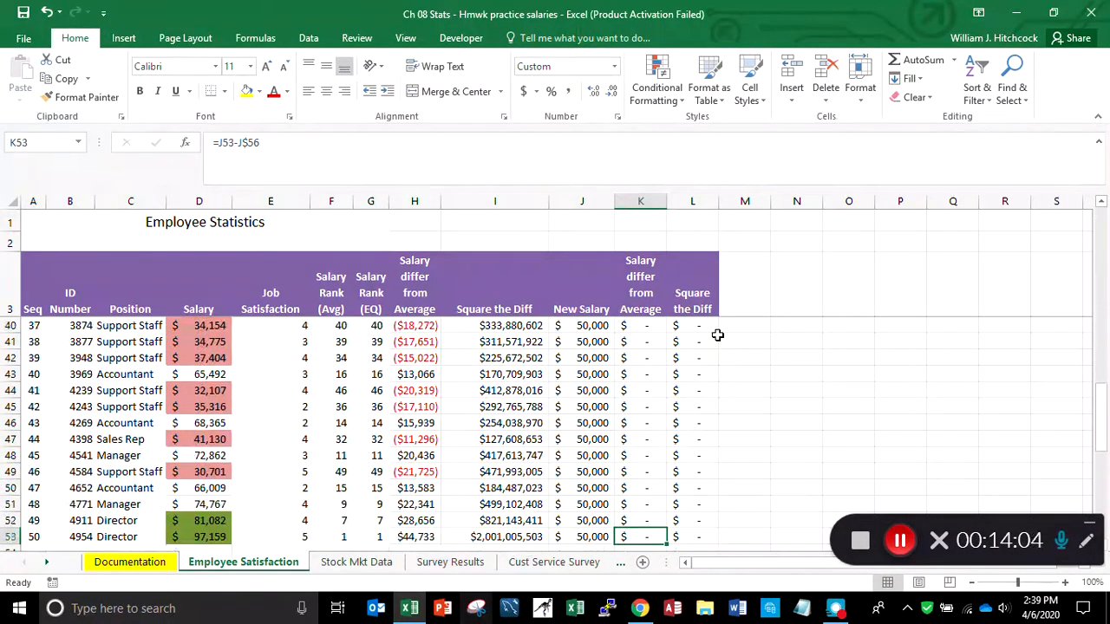
# Examine column K below the last employee and back up to compare the difference rows with the summary rows.
pyautogui.press('Down')
pyautogui.press('Down')
pyautogui.press('Down')
pyautogui.press('Down')
pyautogui.press('Down')
pyautogui.press('Down')
pyautogui.press('Down')
pyautogui.press('Down')
pyautogui.press('Down')
pyautogui.press('Down')
pyautogui.press('Down')
pyautogui.press('Down')
pyautogui.press('Down')
pyautogui.press('Down')
pyautogui.press('Down')
pyautogui.press('Down')
pyautogui.press('Down')
pyautogui.press('Down')
pyautogui.press('Down')
pyautogui.press('Down')
pyautogui.press('Down')
pyautogui.press('Down')
pyautogui.press('Down')
pyautogui.press('Up')
pyautogui.press('Up')
pyautogui.press('Up')
pyautogui.press('Up')
pyautogui.press('Up')
pyautogui.press('Up')
pyautogui.press('Up')
pyautogui.press('Up')
pyautogui.press('Up')
pyautogui.press('Up')
pyautogui.press('Up')
pyautogui.press('Up')
pyautogui.press('Up')
pyautogui.press('Up')
pyautogui.press('Up')
pyautogui.press('Up')
pyautogui.press('Up')
pyautogui.press('Up')
pyautogui.press('Up')
pyautogui.press('Up')
pyautogui.press('Up')
pyautogui.press('Up')
pyautogui.press('Up')
pyautogui.press('Up')
pyautogui.press('Up')
pyautogui.press('Up')
pyautogui.press('Up')
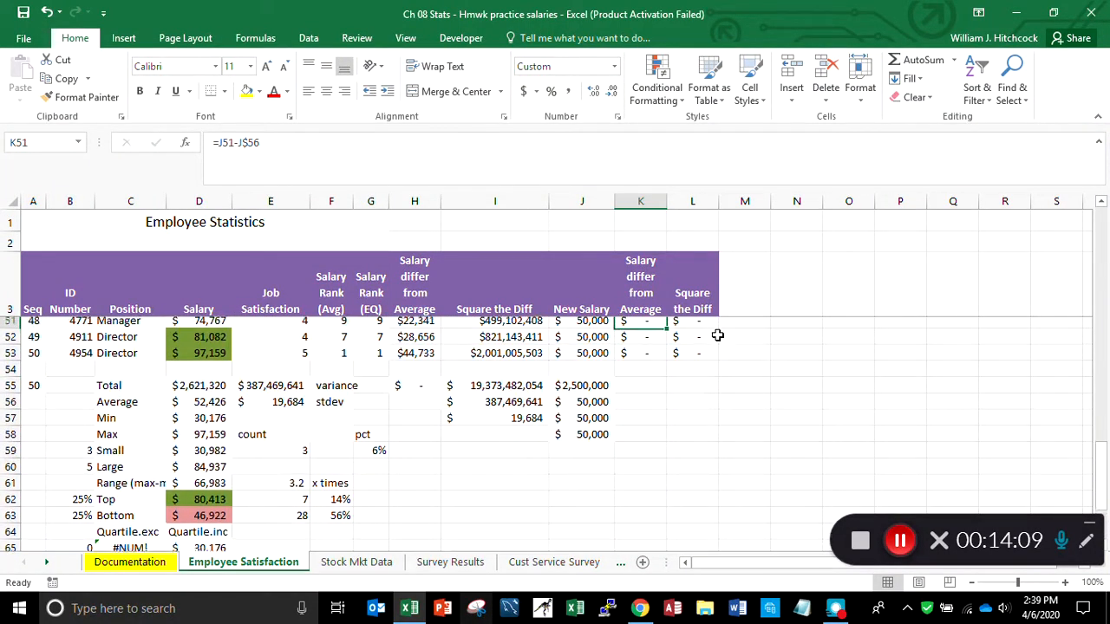
pyautogui.press('Up')
pyautogui.press('Up')
pyautogui.press('Up')
# Copy the Total formula from J55 into K55:L55 to sum the differences and squared differences.
pyautogui.press('Down')
pyautogui.press('Down')
pyautogui.press('Down')
pyautogui.press('Down')
pyautogui.press('Down')
pyautogui.press('Down')
pyautogui.press('Down')
pyautogui.press('Left')
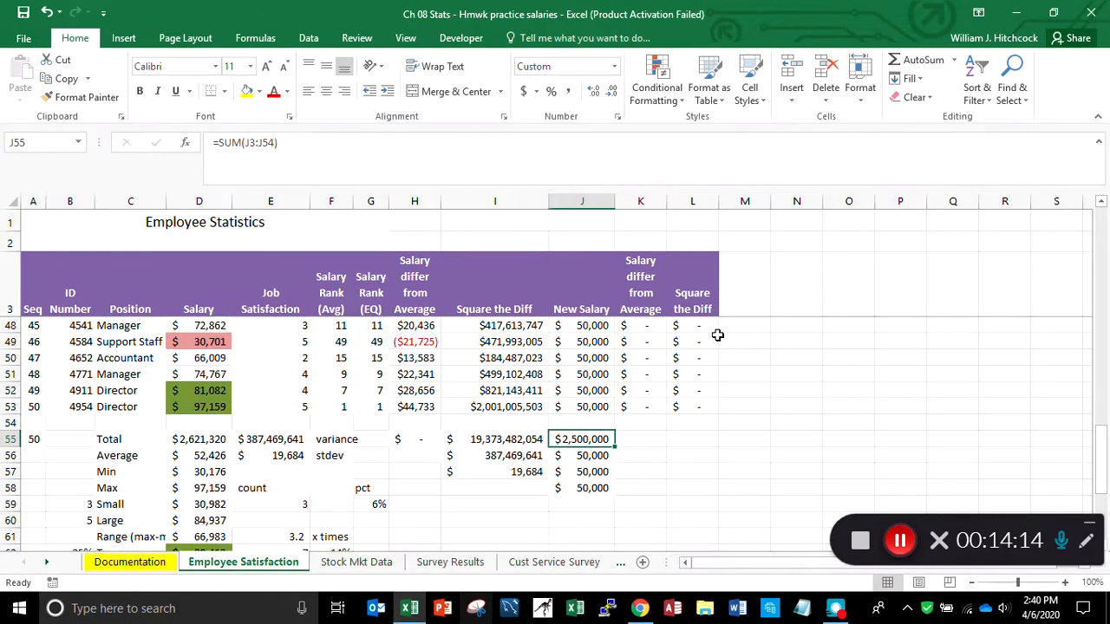
pyautogui.press('Left')
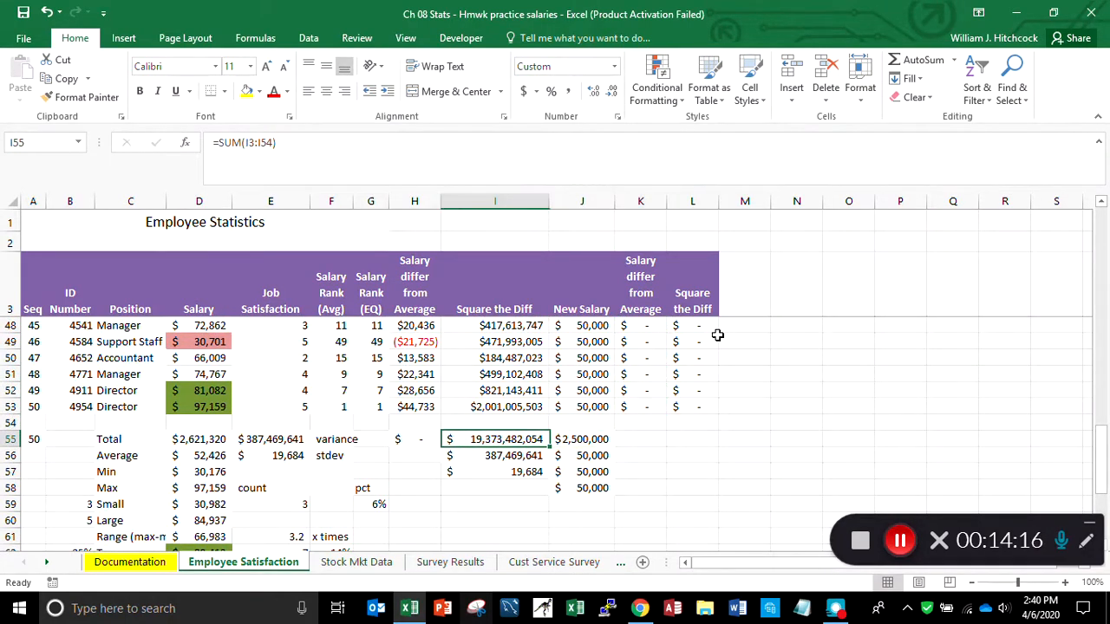
pyautogui.press('Right')
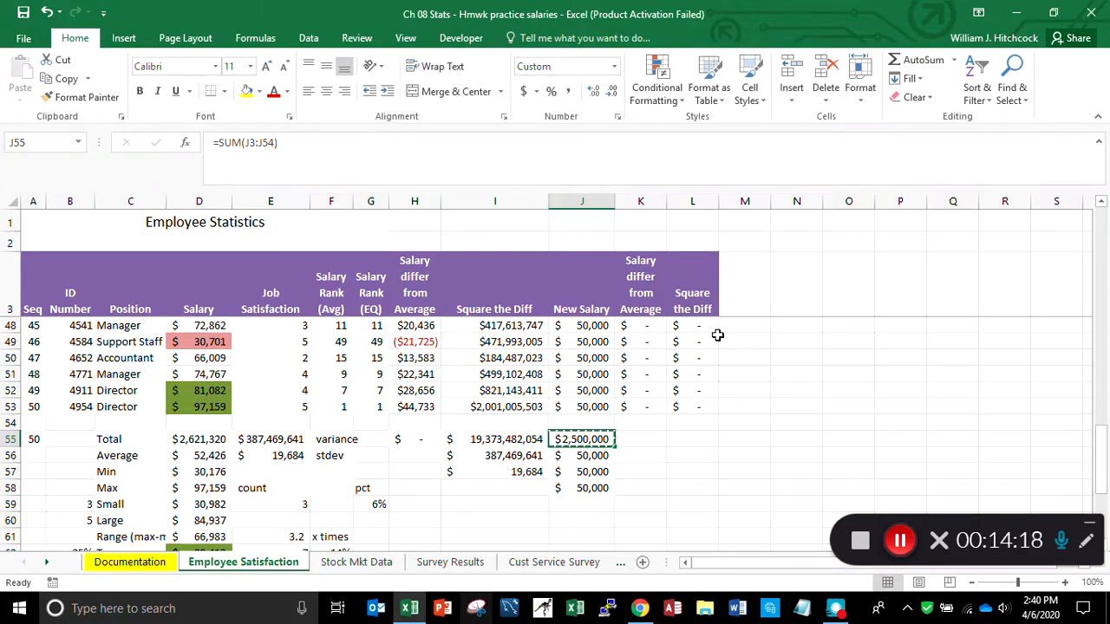
pyautogui.hotkey('ctrl', 'c')
pyautogui.press('Right')
pyautogui.hotkey('shift', 'Right')
pyautogui.press('Return')
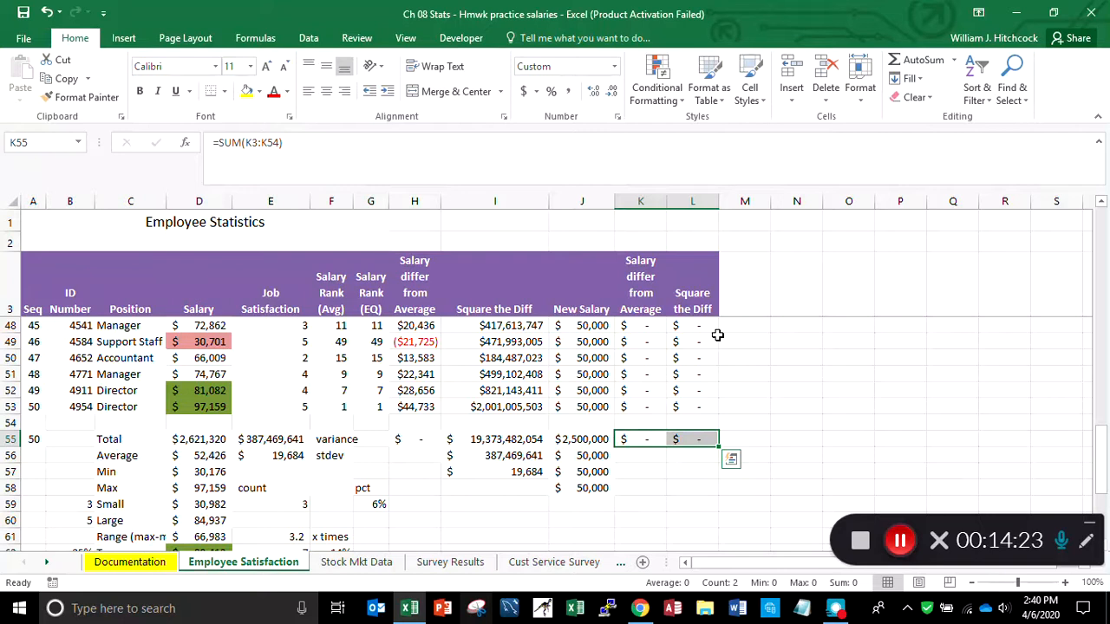
# Enter =L55/A55 in L56 to calculate the new salary variance manually from the squared-difference total and employee count.
pyautogui.press('Down')
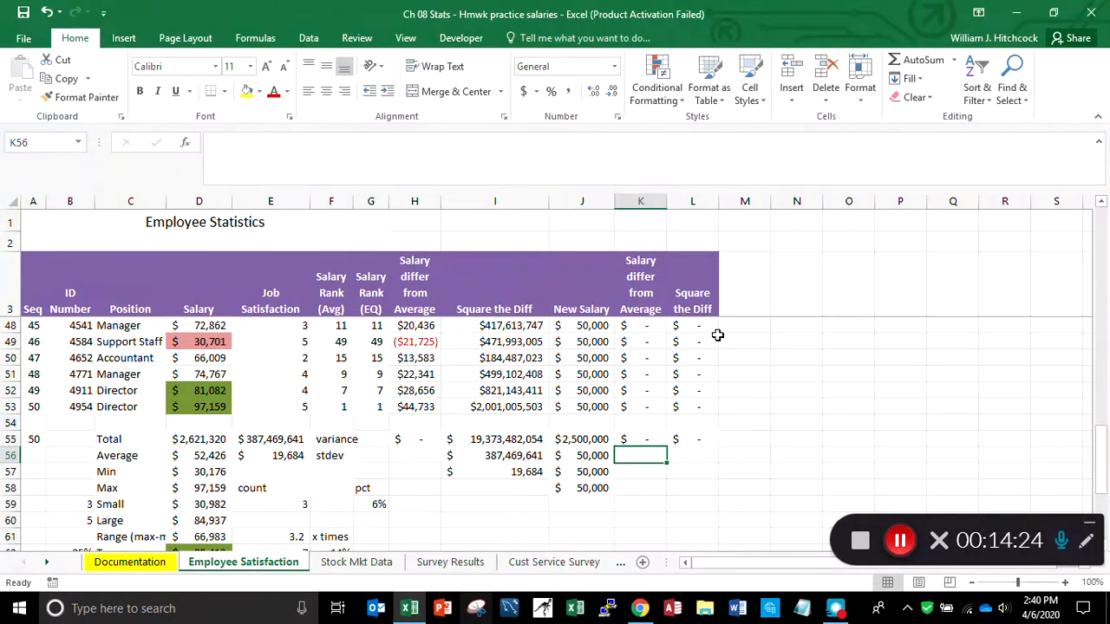
pyautogui.press('Right')
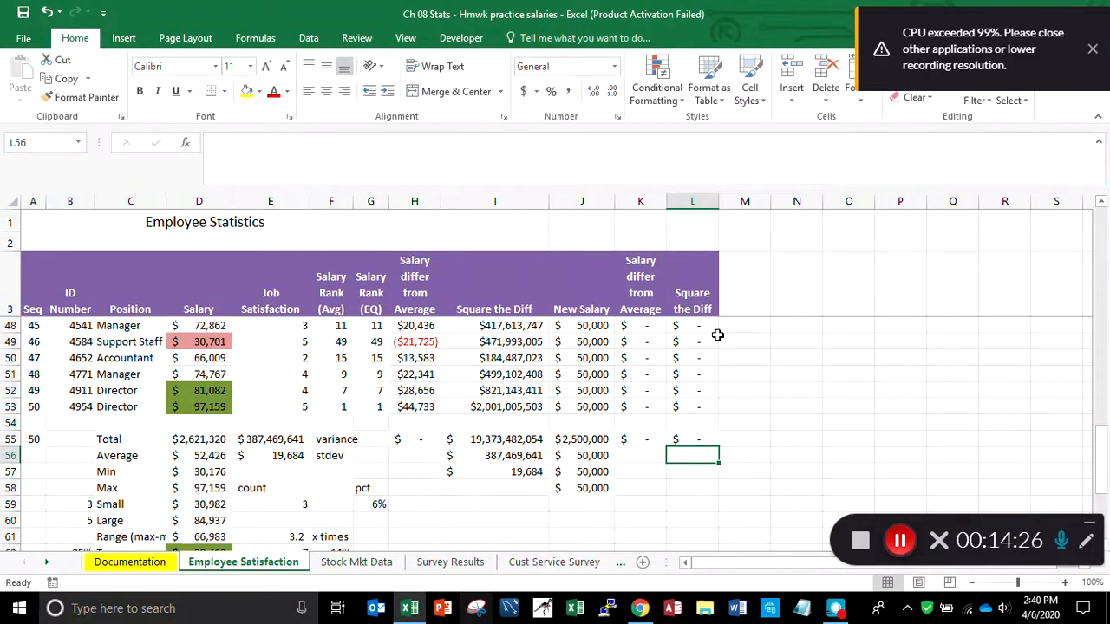
pyautogui.write('=')
pyautogui.press('Up')
pyautogui.write('/')
pyautogui.press('Left')
pyautogui.press('Left')
pyautogui.press('Left')
pyautogui.press('Left')
pyautogui.press('Left')
pyautogui.press('Left')
pyautogui.press('Left')
pyautogui.press('Left')
pyautogui.press('Left')
pyautogui.press('Left')
pyautogui.press('Left')
pyautogui.press('Up')
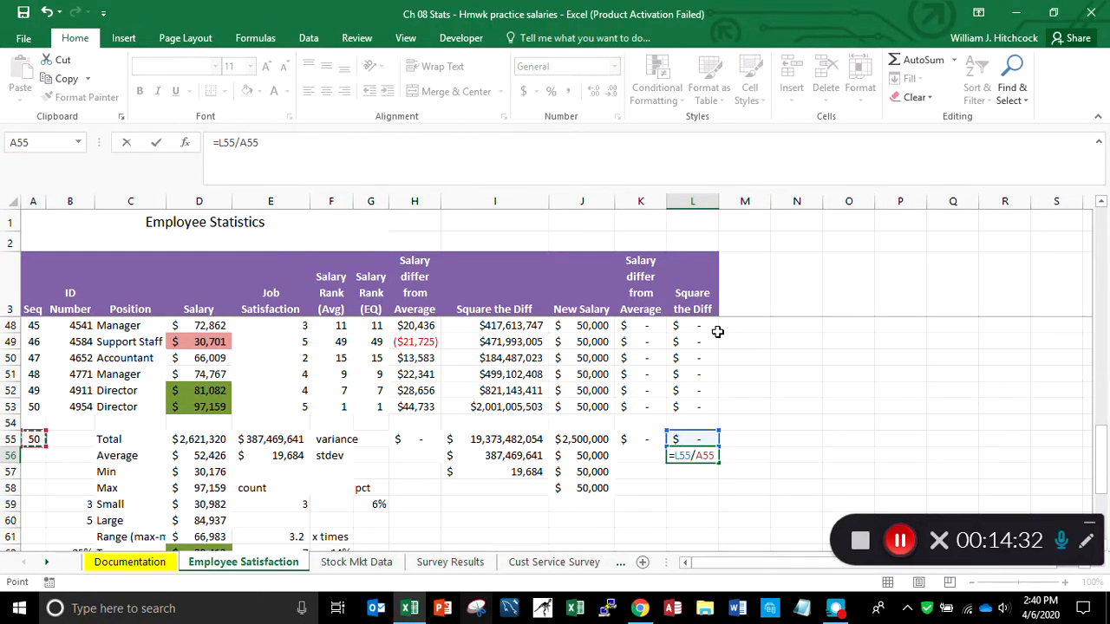
pyautogui.press('Return')
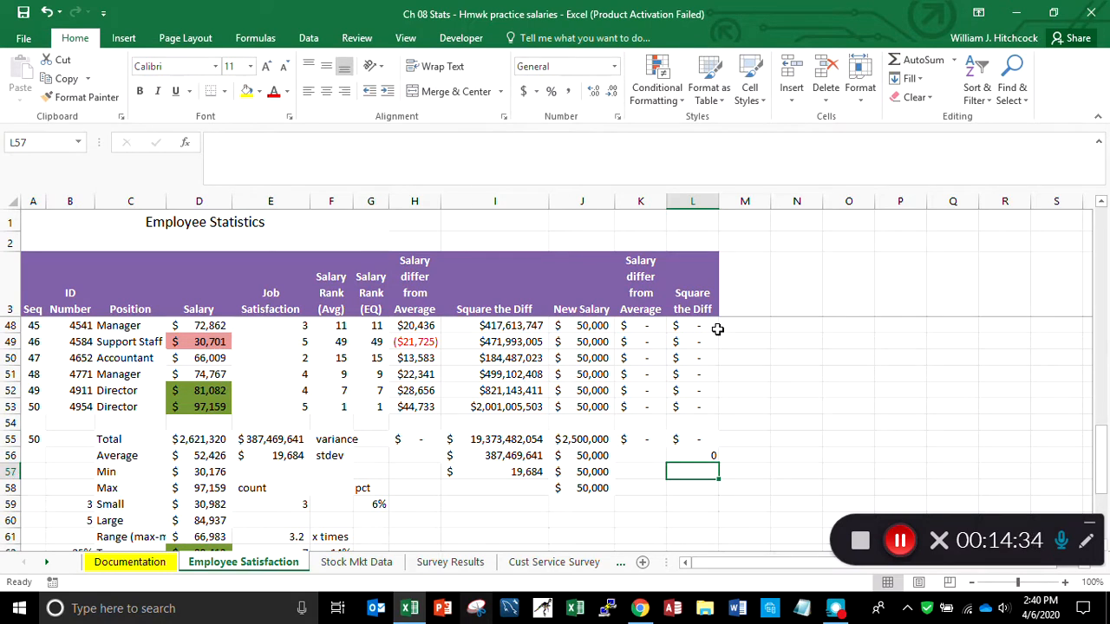
# Enter =L56^(1/2) in L57 to calculate the new salary standard deviation as the square root of the variance.
pyautogui.write('=')
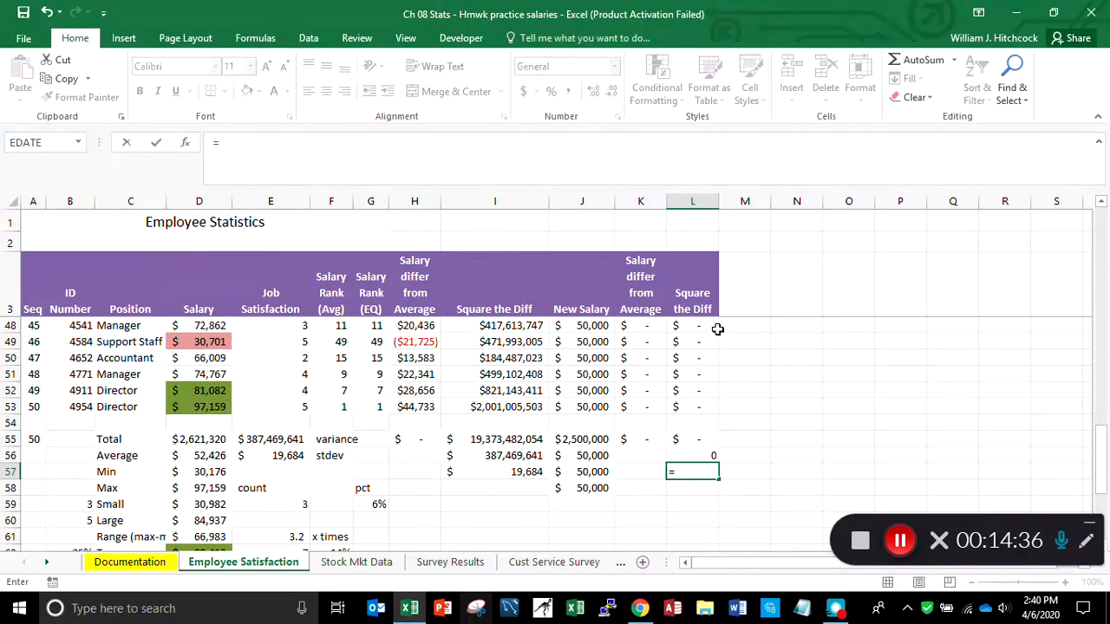
pyautogui.press('Up')
pyautogui.write('^(')
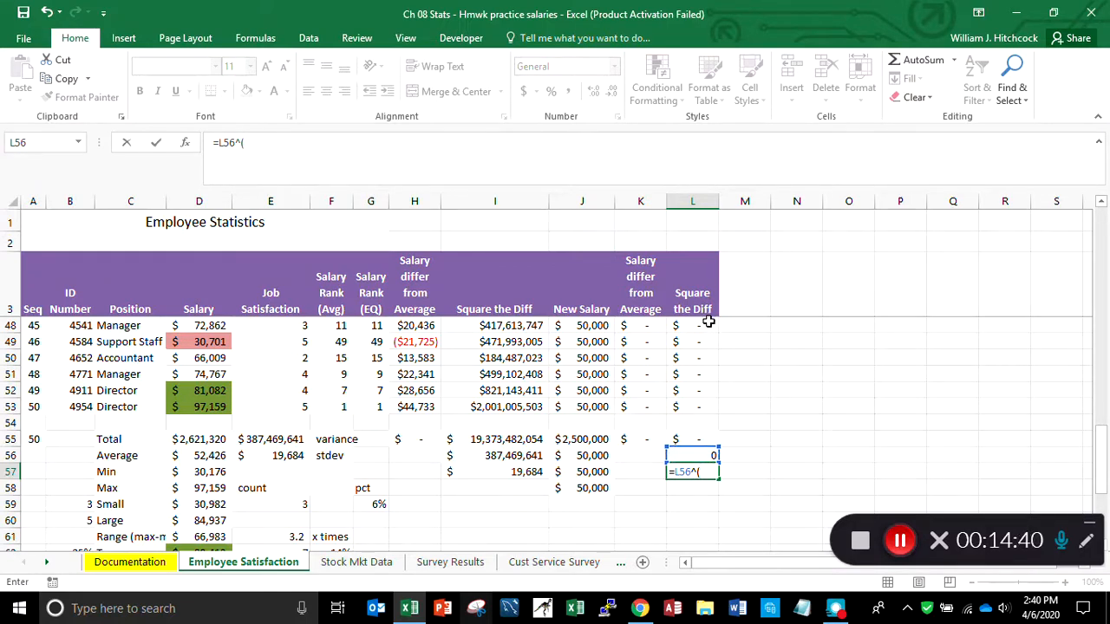
pyautogui.write('1/2)')
pyautogui.press('Return')
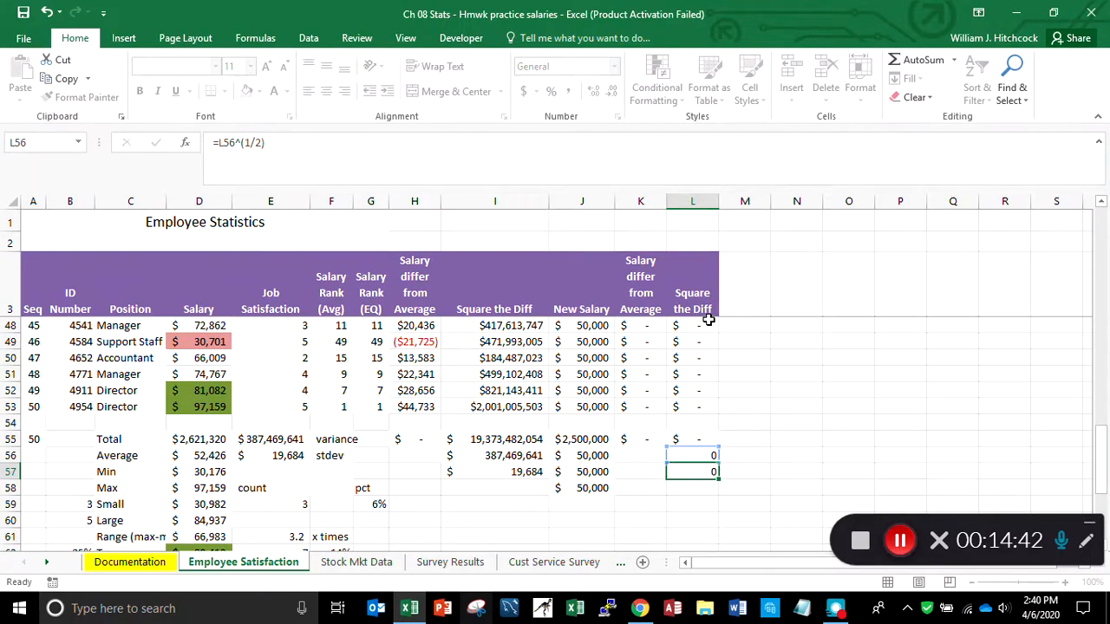
# Copy the number format of L55 onto cells L56:L59.
pyautogui.press('Up')
pyautogui.press('Up')
pyautogui.press('Up')
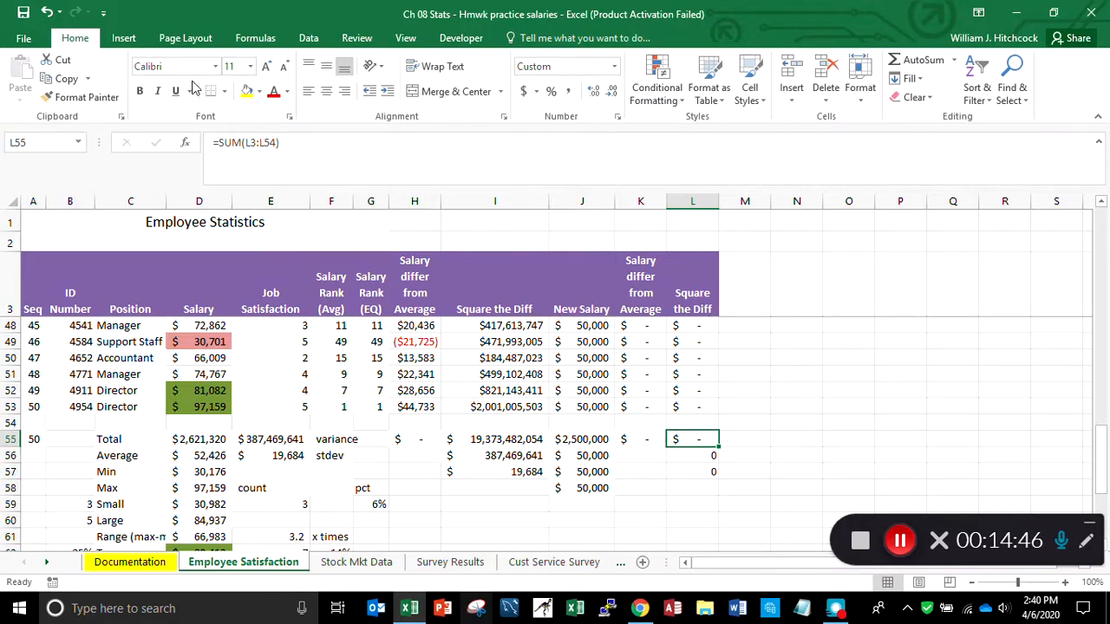
pyautogui.click(96, 102)
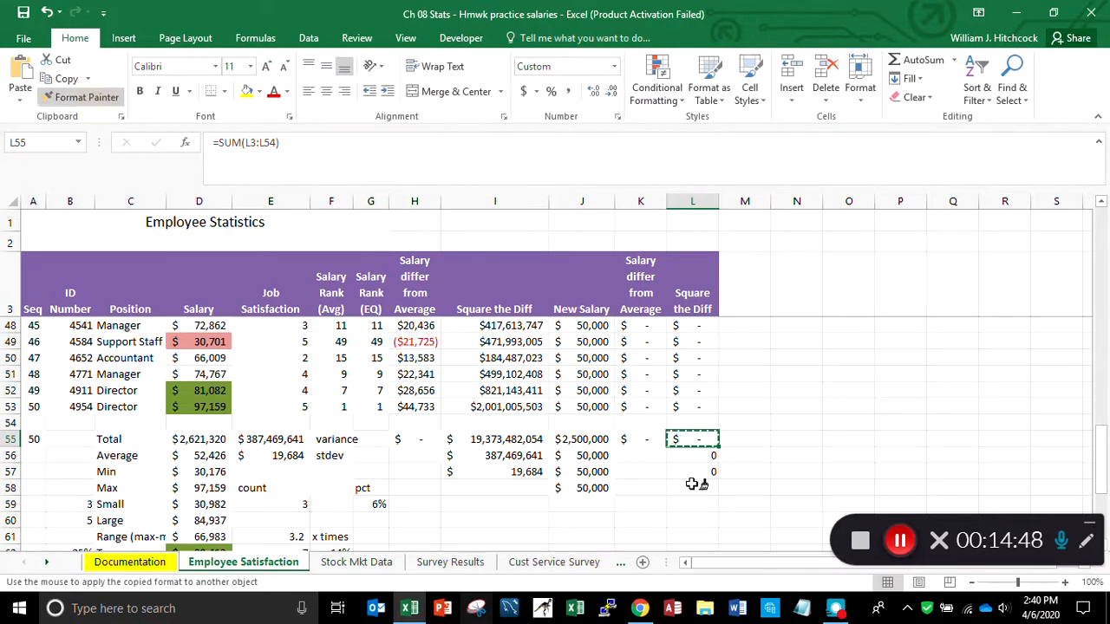
pyautogui.moveTo(700, 455); pyautogui.dragTo(696, 507)
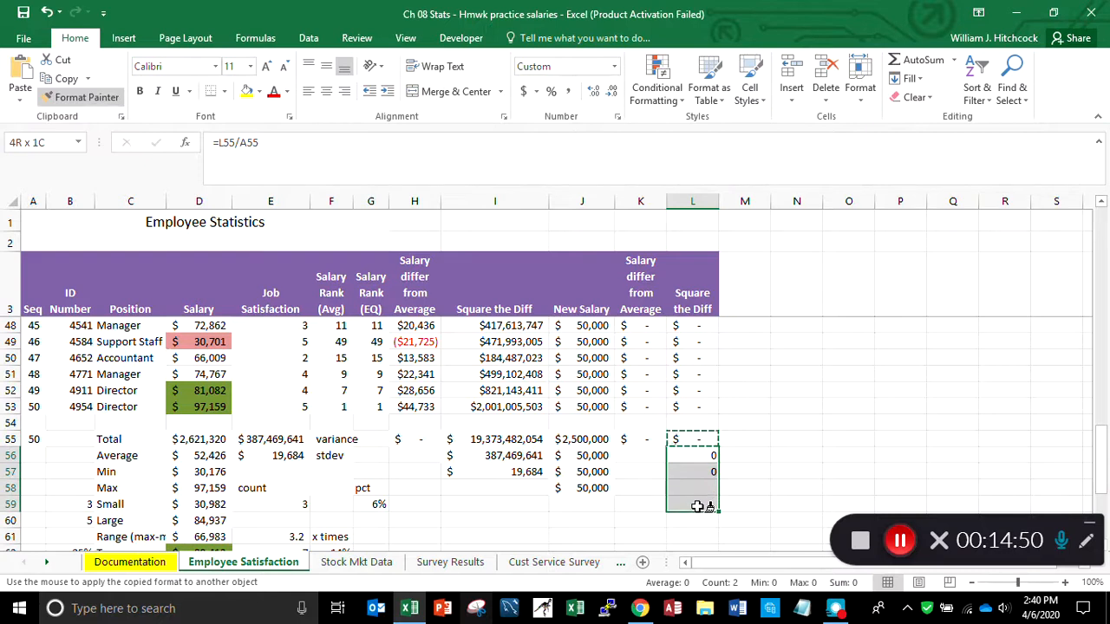
# Label K58 as var and K59 as stdev.
pyautogui.click(639, 486)
pyautogui.write('var')
pyautogui.press('Return')
pyautogui.write('stdev')
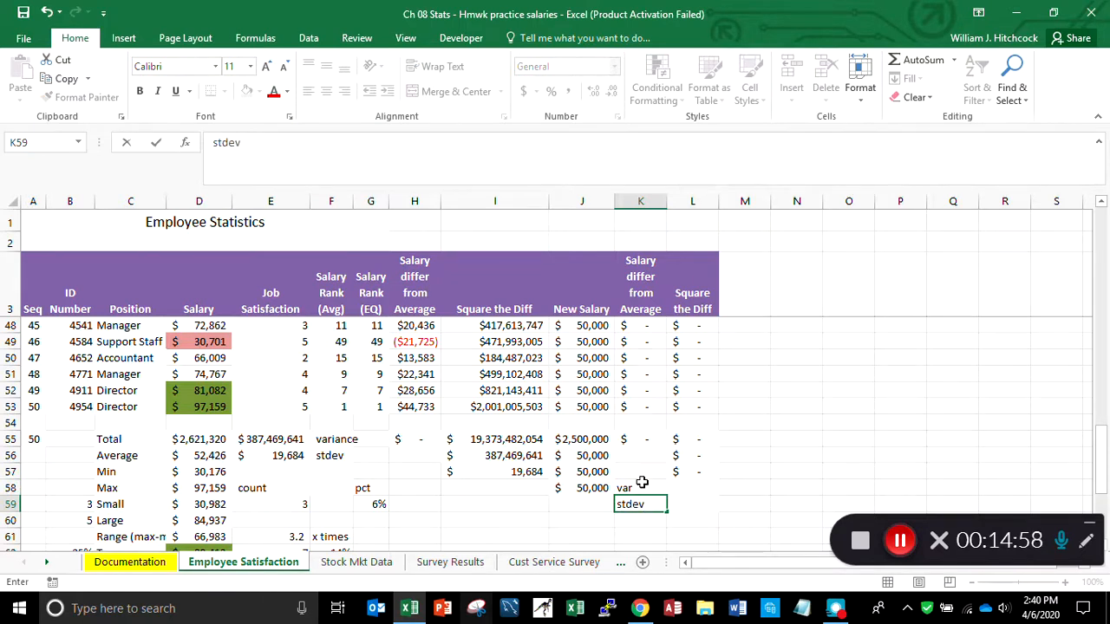
# Enter =VAR.P(J3:J53) in L58 to calculate the population variance of the New Salary column.
pyautogui.press('Right')
pyautogui.press('Up')
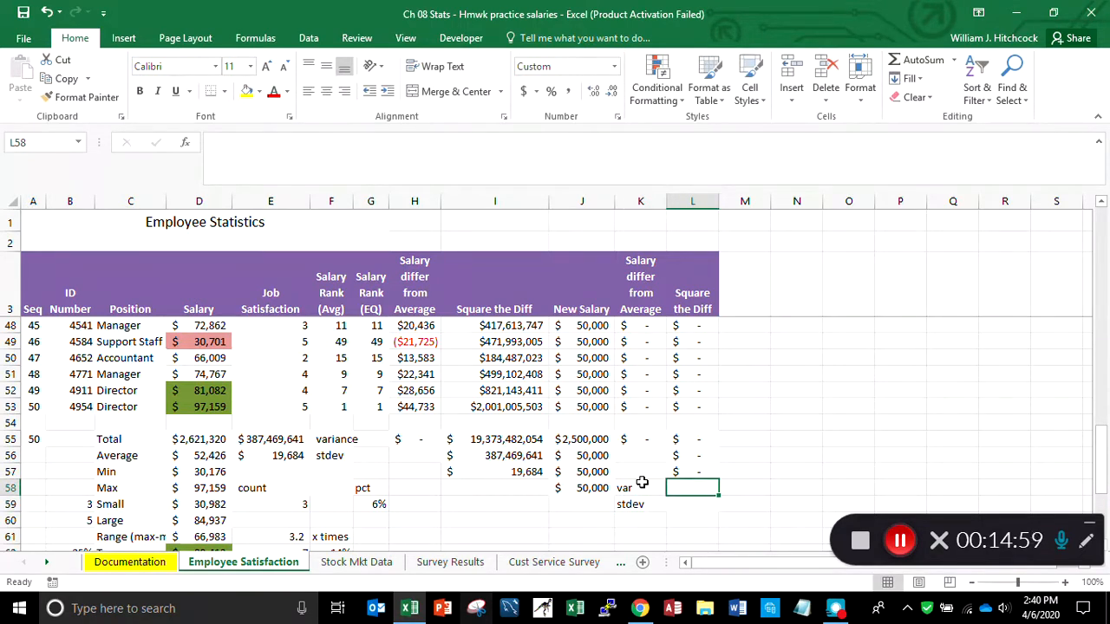
pyautogui.write('=vari')
pyautogui.press('BackSpace')
pyautogui.write('.p')
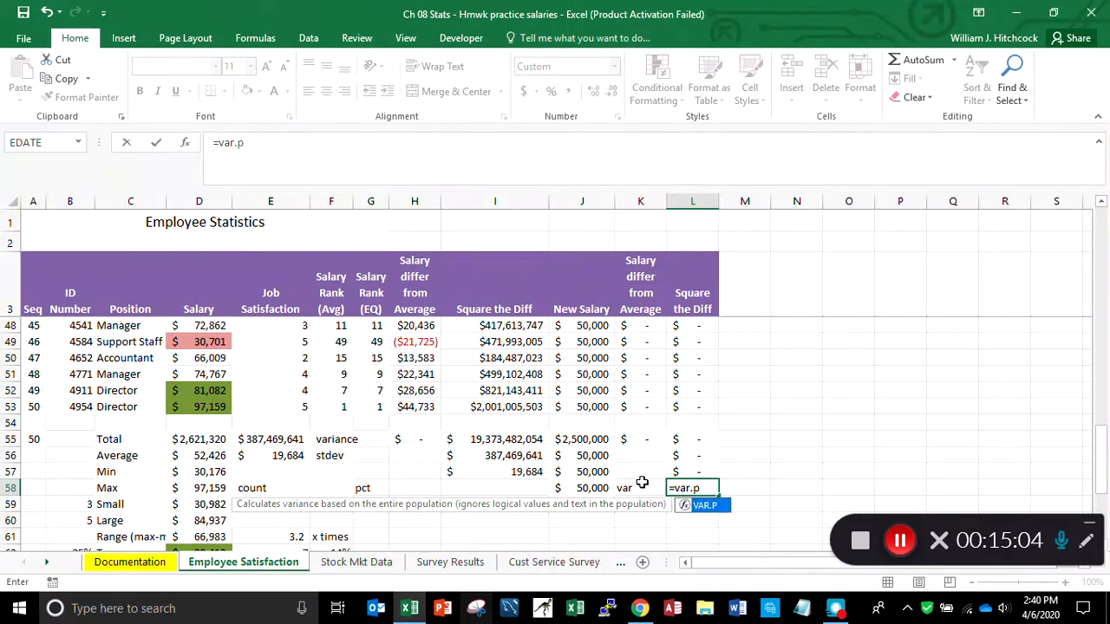
pyautogui.write('(')
pyautogui.press('Left')
pyautogui.press('Left')
pyautogui.press('Left')
pyautogui.press('Up')
pyautogui.press('Up')
pyautogui.press('Up')
pyautogui.press('Up')
pyautogui.press('Right')
pyautogui.press('Up')
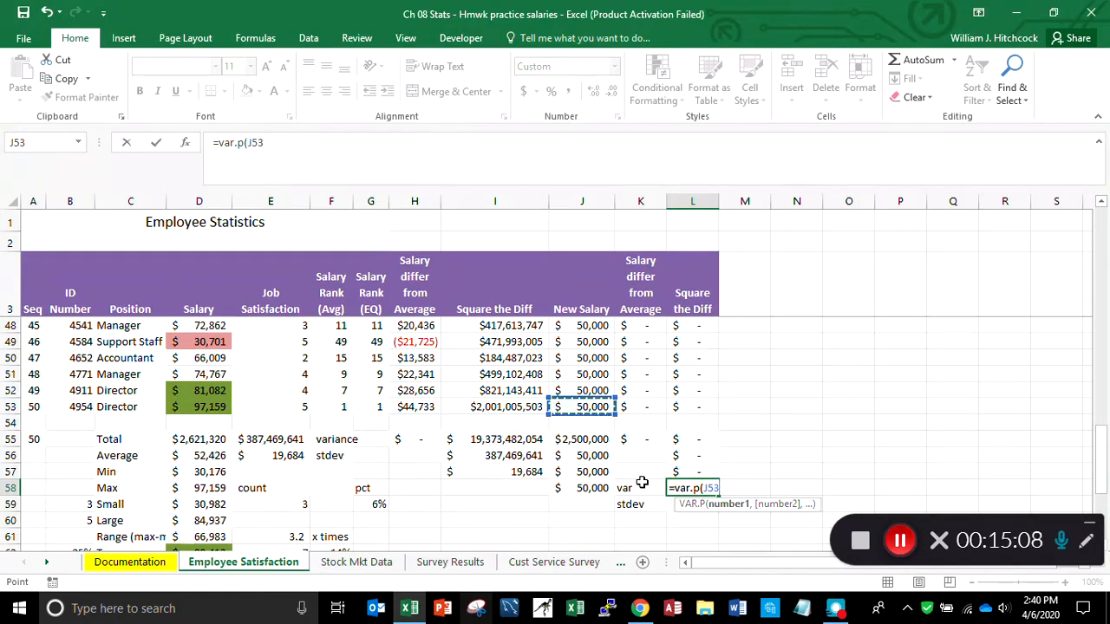
pyautogui.hotkey('ctrl', 'shift', 'Up')
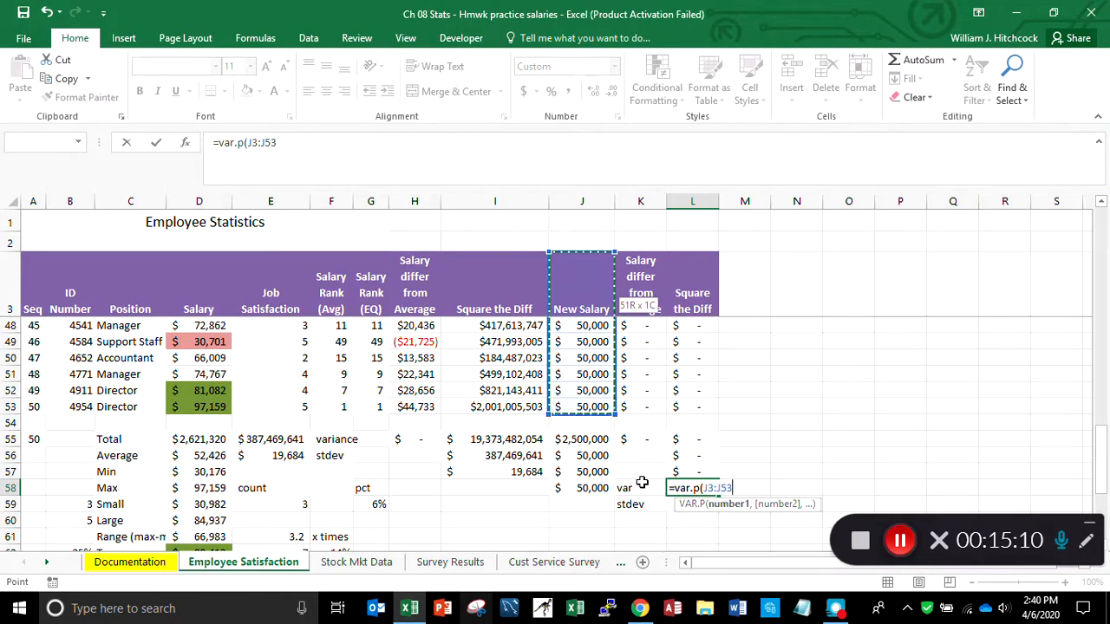
pyautogui.press('Return')
# Enter a STDEV.P formula in L59 over the New Salary column, from its header in J3 down past the last employee.
pyautogui.write('=')
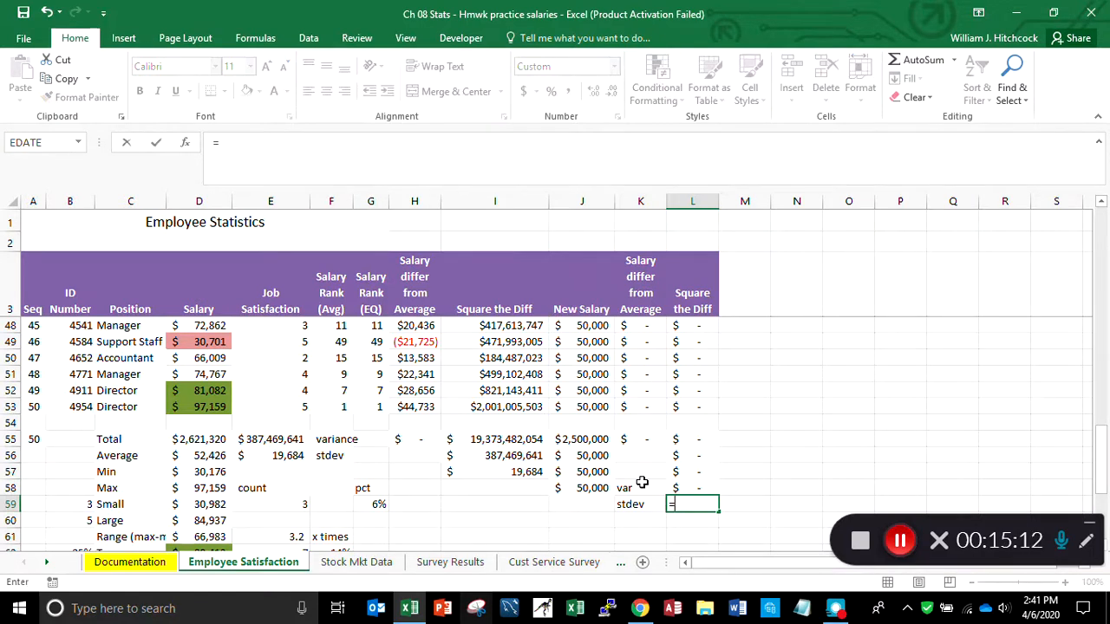
pyautogui.write('std')
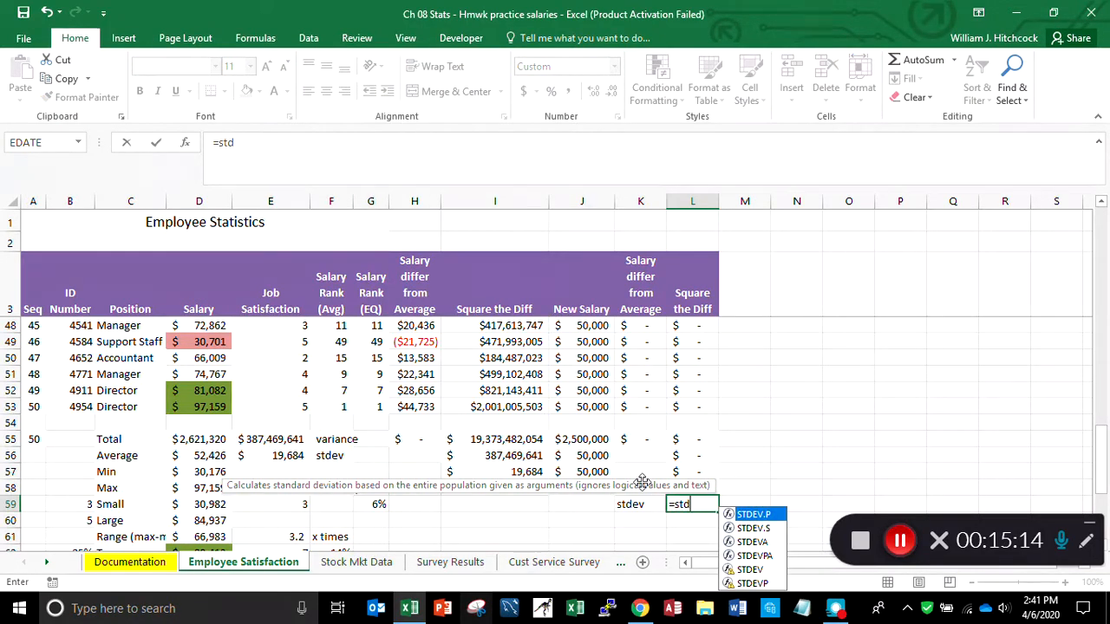
pyautogui.write('ev.p(')
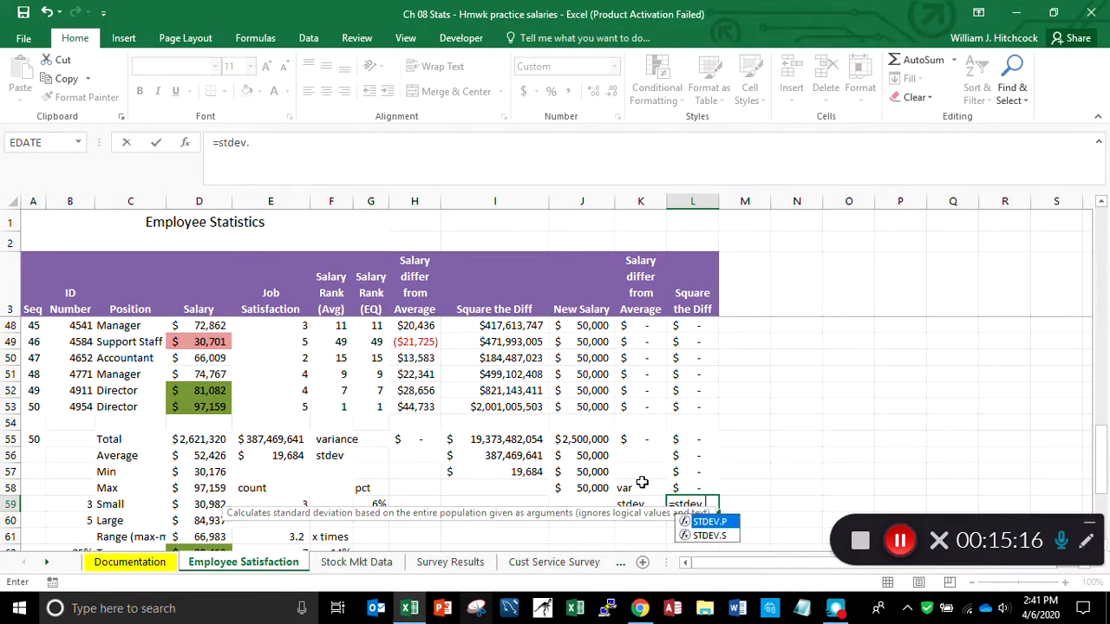
pyautogui.press('Up')
pyautogui.press('Up')
pyautogui.press('Up')
pyautogui.press('Up')
pyautogui.press('Up')
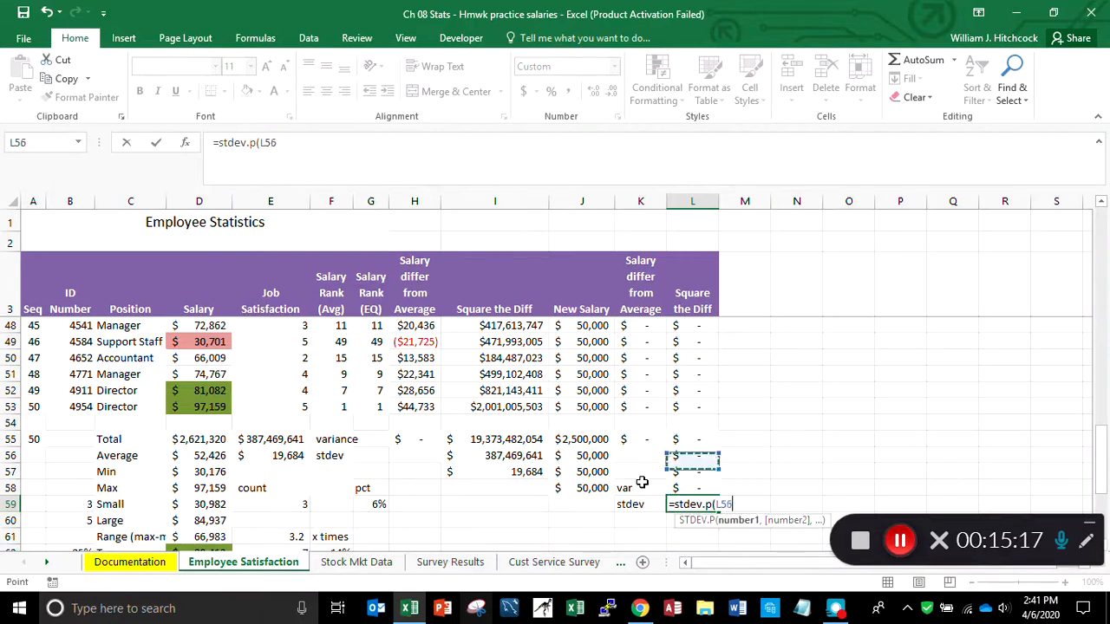
pyautogui.press('Left')
pyautogui.press('Left')
pyautogui.hotkey('shift', 'Up')
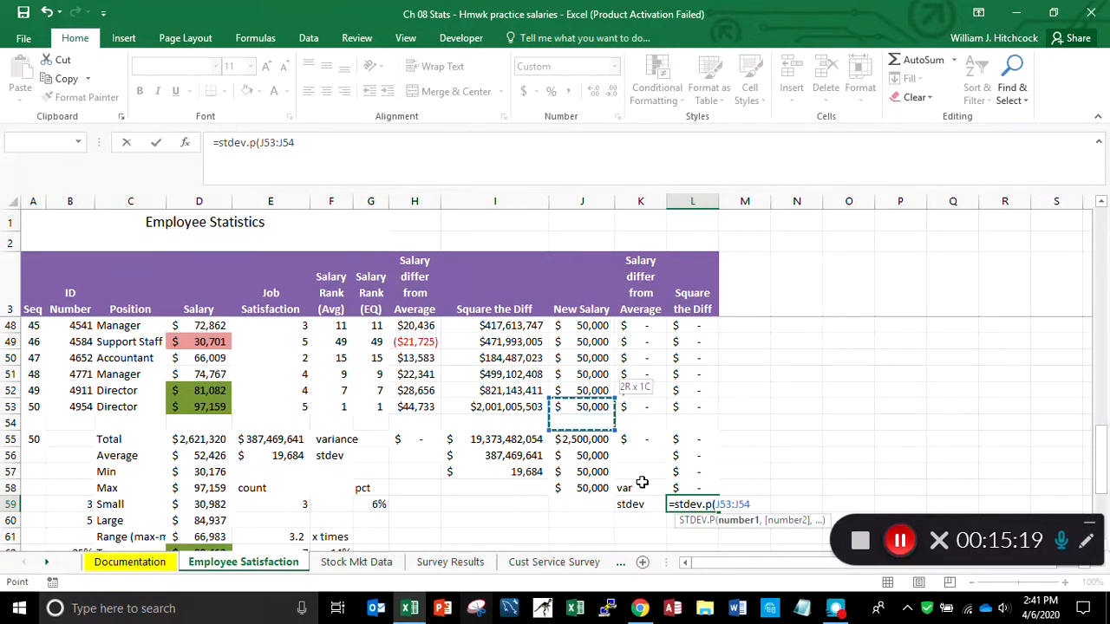
pyautogui.hotkey('ctrl', 'shift', 'Up')
pyautogui.press('Return')
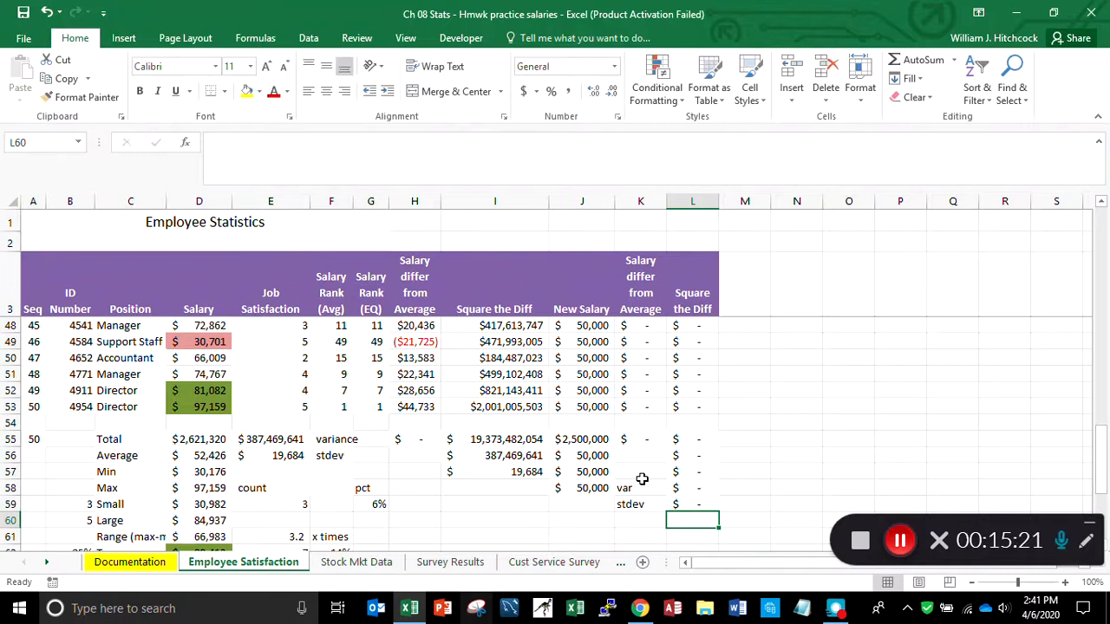
# Set the last employee's new salary in J53 to 100000 and autofit the width of column L.
pyautogui.press('Up')
pyautogui.press('Up')
pyautogui.press('Up')
pyautogui.press('Up')
pyautogui.press('Up')
pyautogui.press('Up')
pyautogui.press('Up')
pyautogui.press('Up')
pyautogui.press('Left')
pyautogui.press('Left')
pyautogui.press('Down')
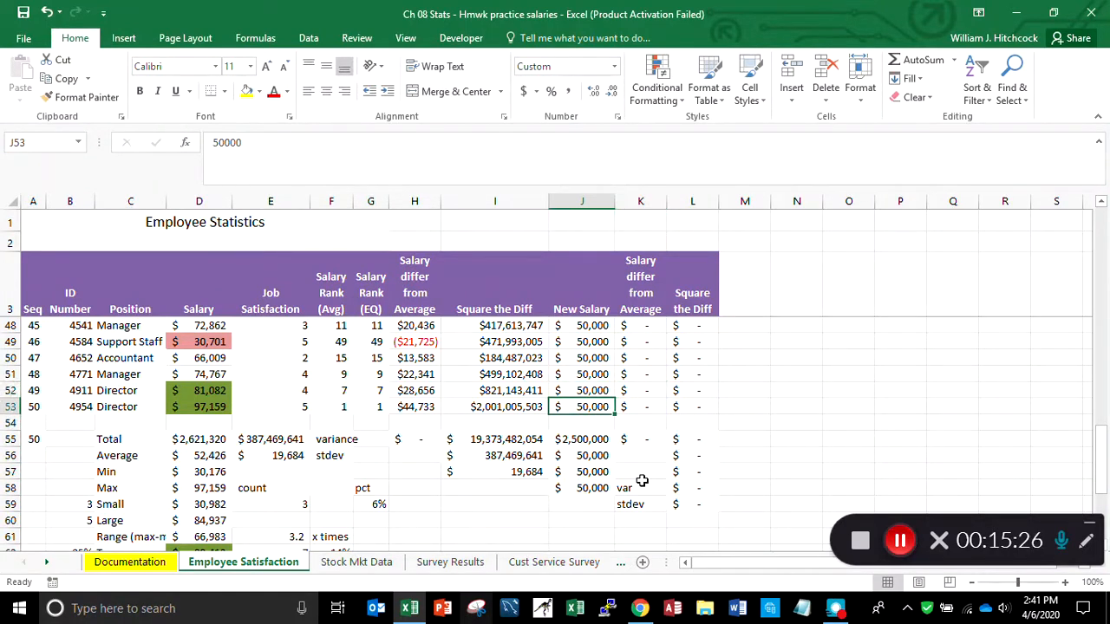
pyautogui.write('100000')
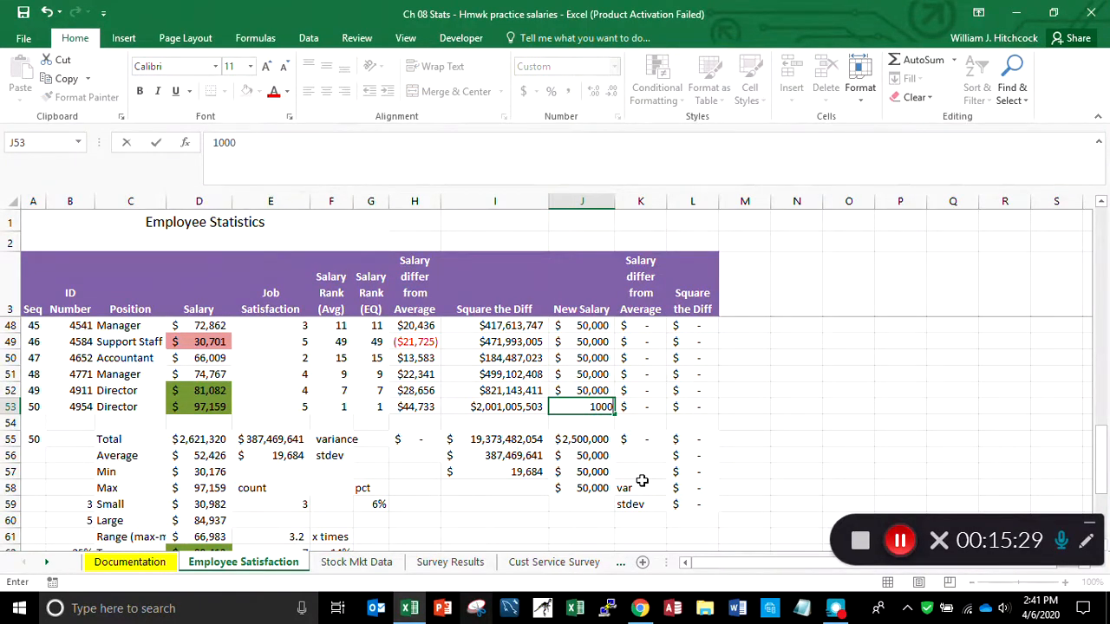
pyautogui.press('Return')
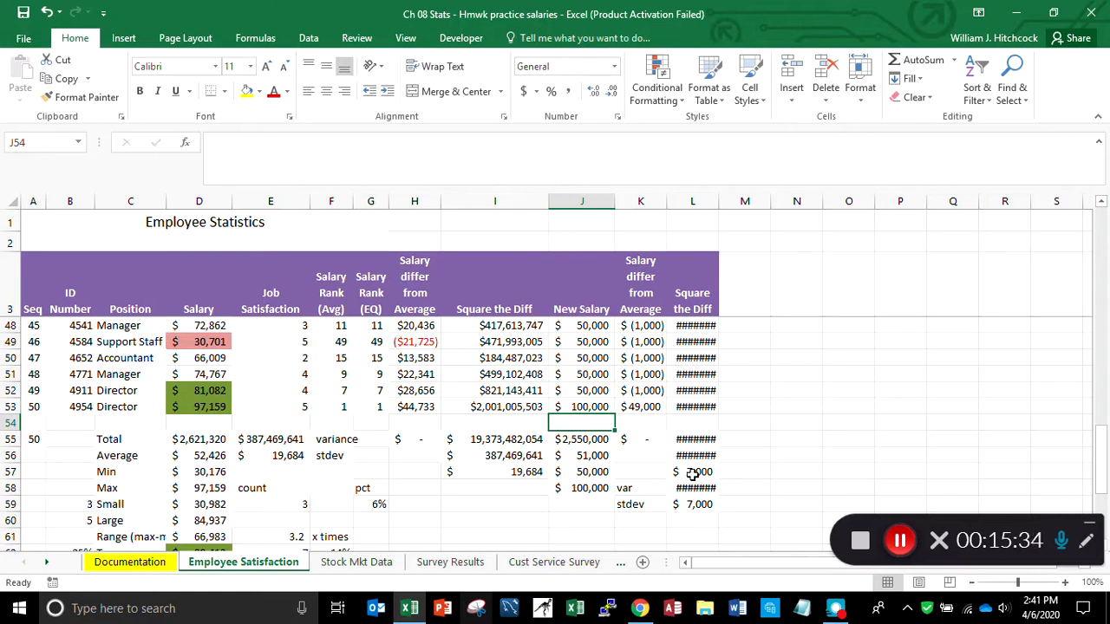
pyautogui.doubleClick(718, 201)
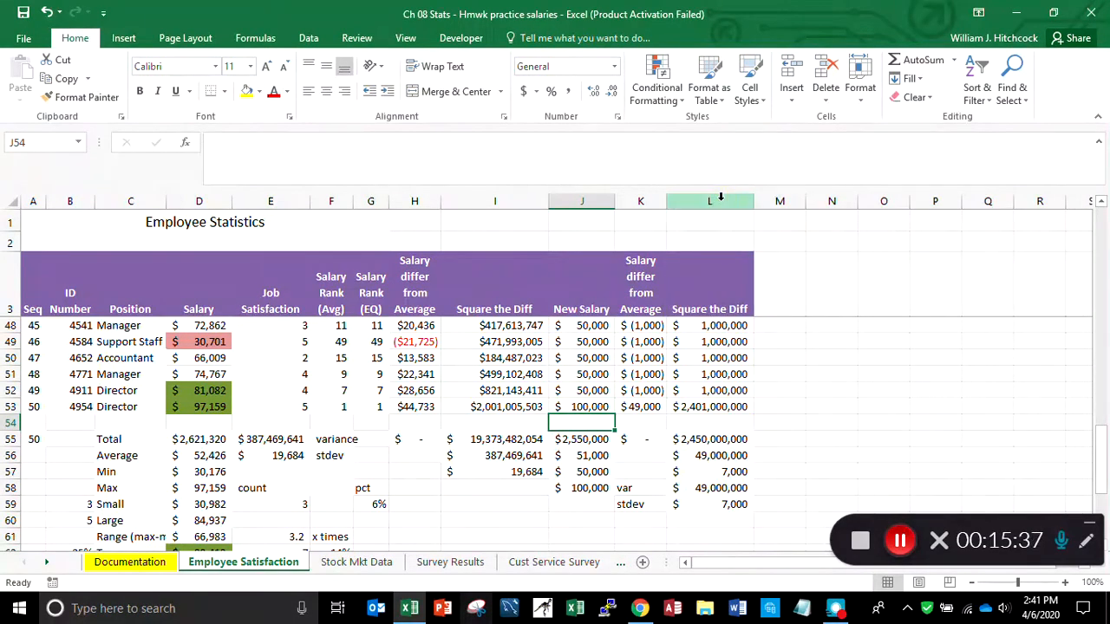
# Examine the new salary average and minimum, and compare the manual variance and standard deviation with the built-in variance.
pyautogui.press('Down')
pyautogui.press('Down')
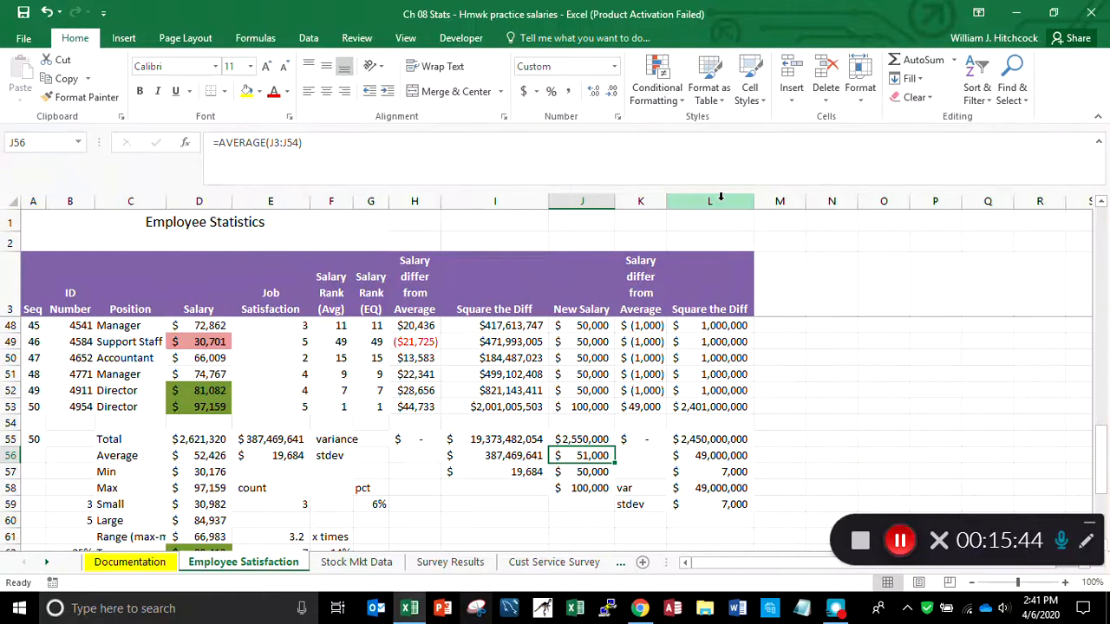
pyautogui.press('Down')
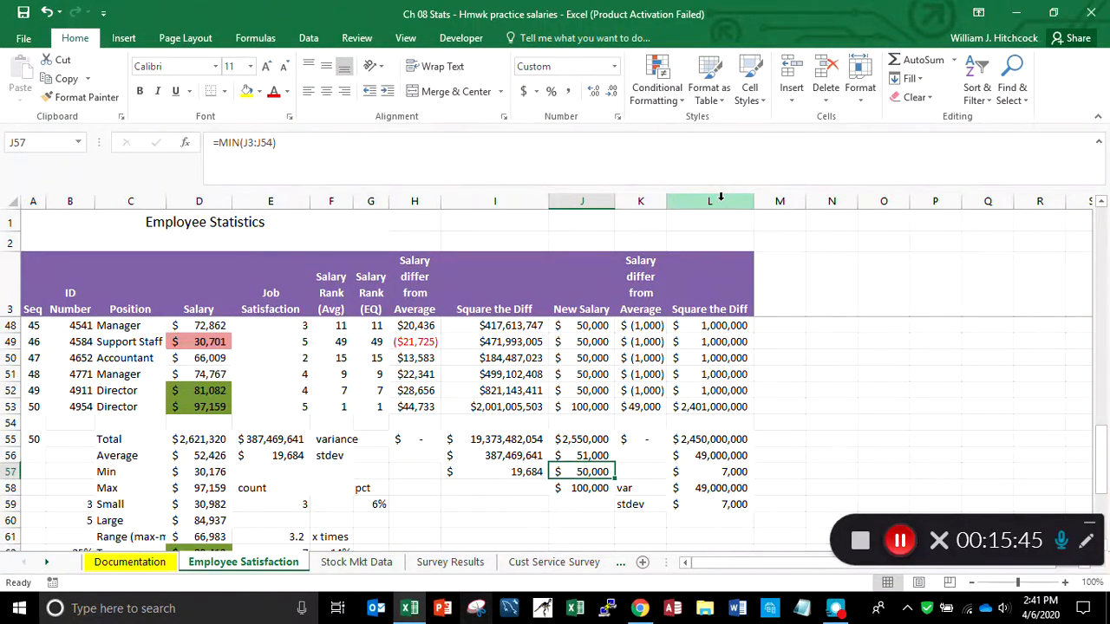
pyautogui.press('Right')
pyautogui.press('Right')
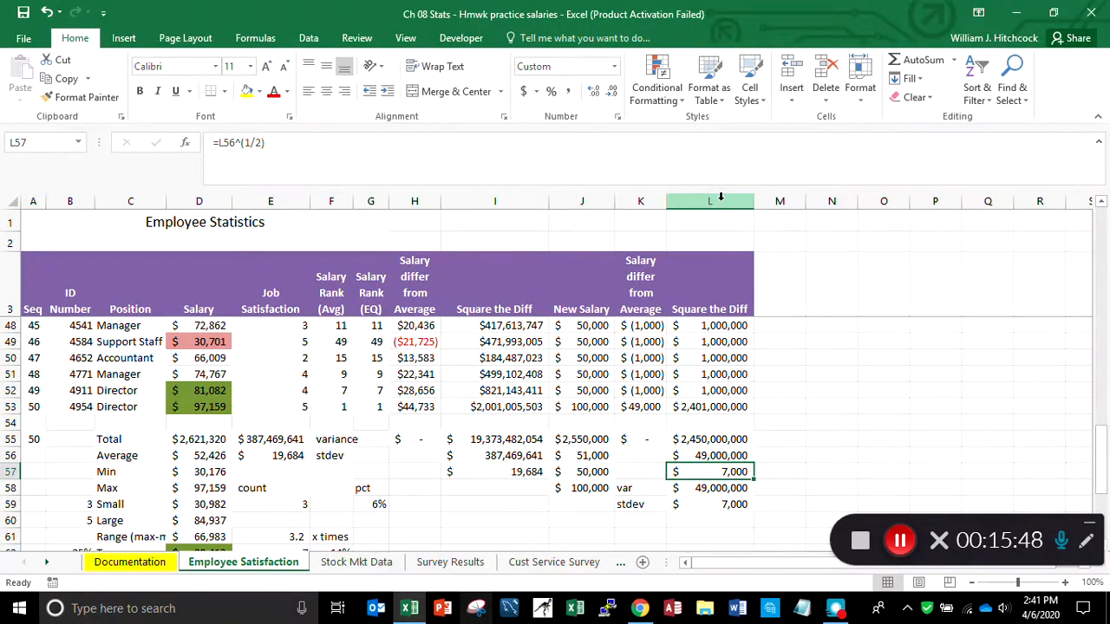
pyautogui.press('Up')
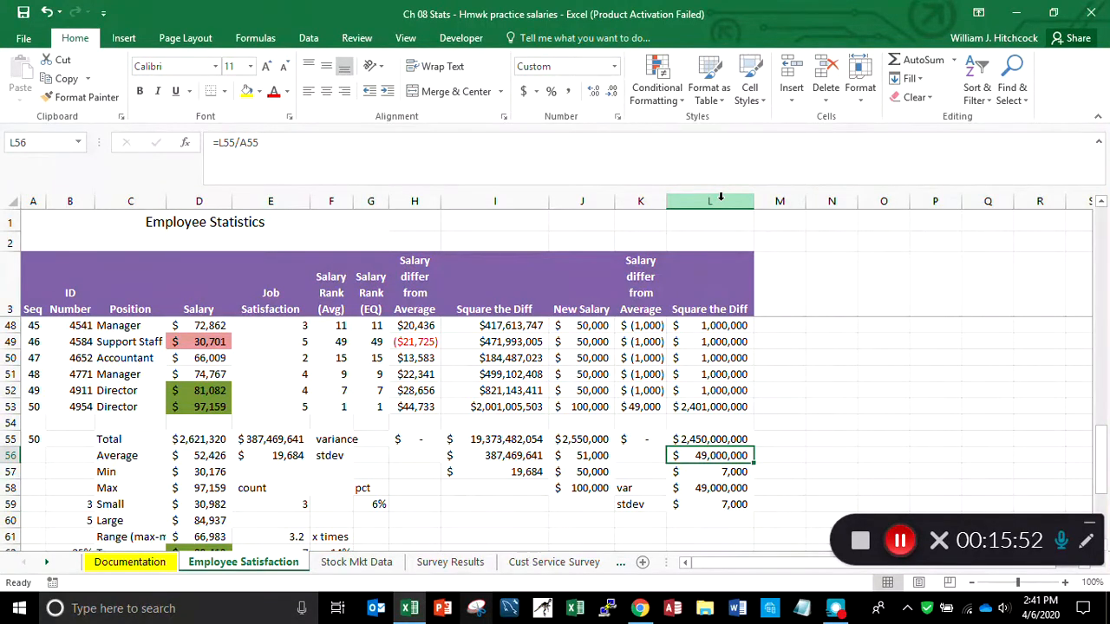
pyautogui.press('Down')
pyautogui.press('Down')
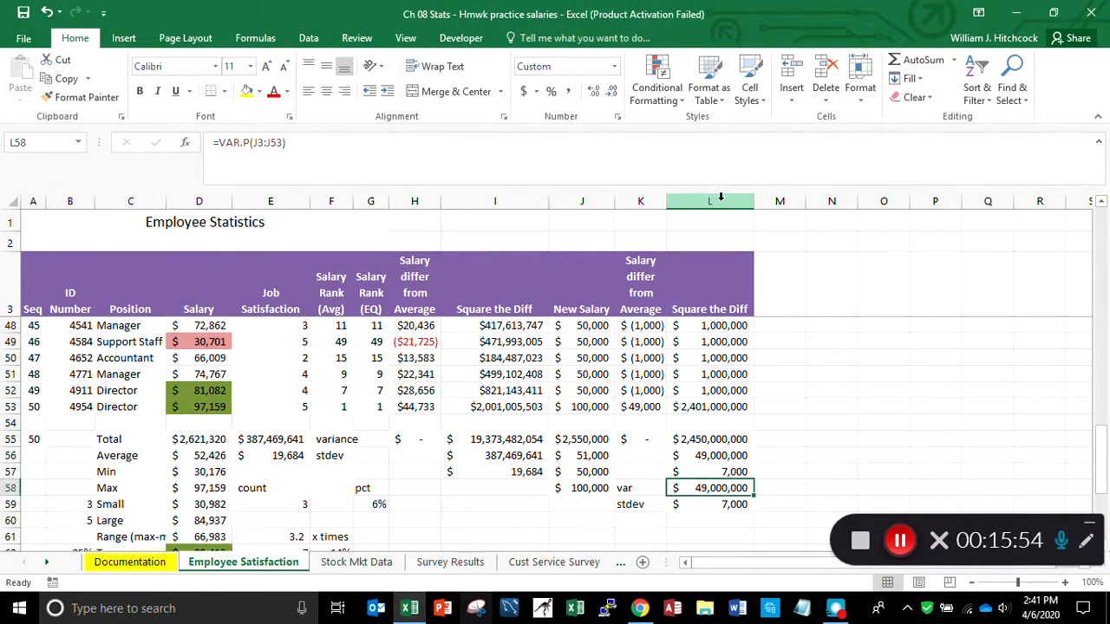
# Set the last employee's new salary in J53 to 60000.
pyautogui.press('Down')
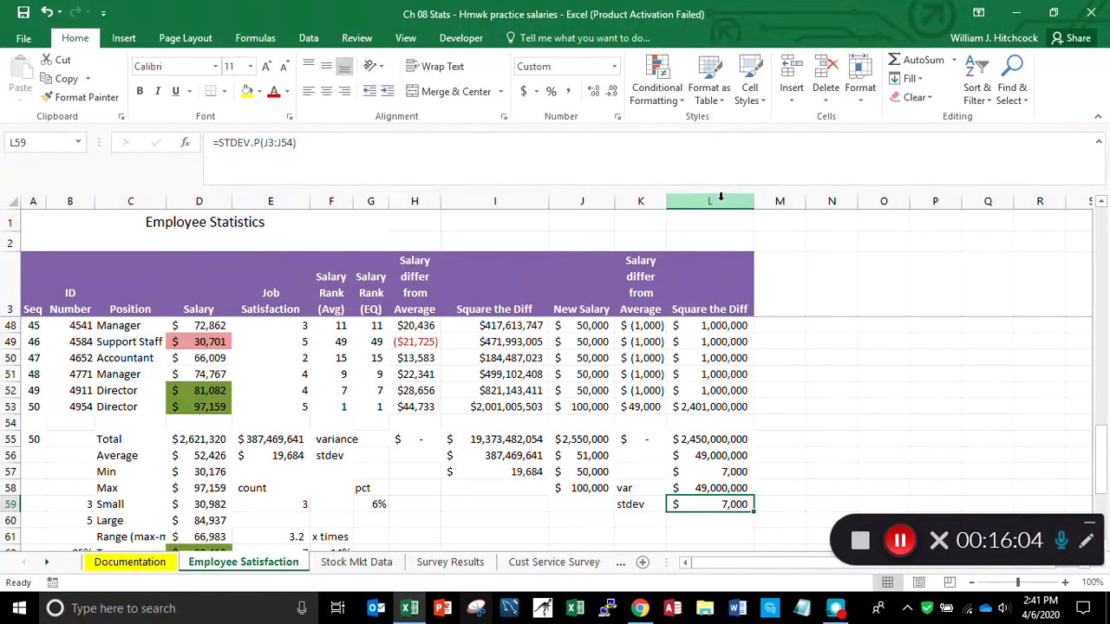
pyautogui.press('Up')
pyautogui.press('Up')
pyautogui.press('Up')
pyautogui.press('Up')
pyautogui.press('Up')
pyautogui.press('Up')
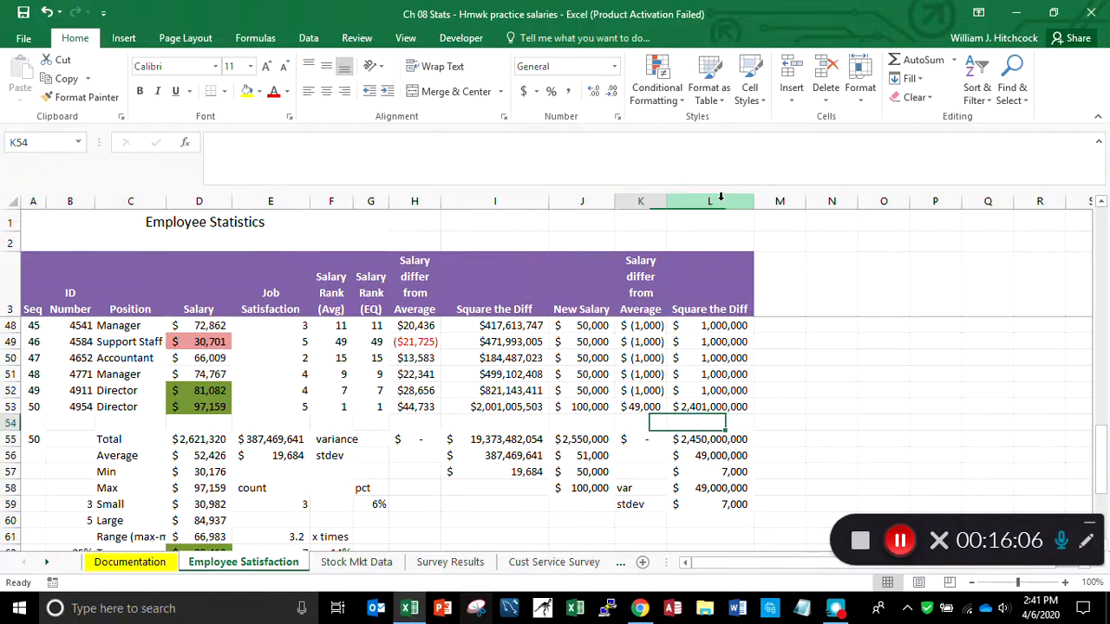
pyautogui.press('Left')
pyautogui.press('Left')
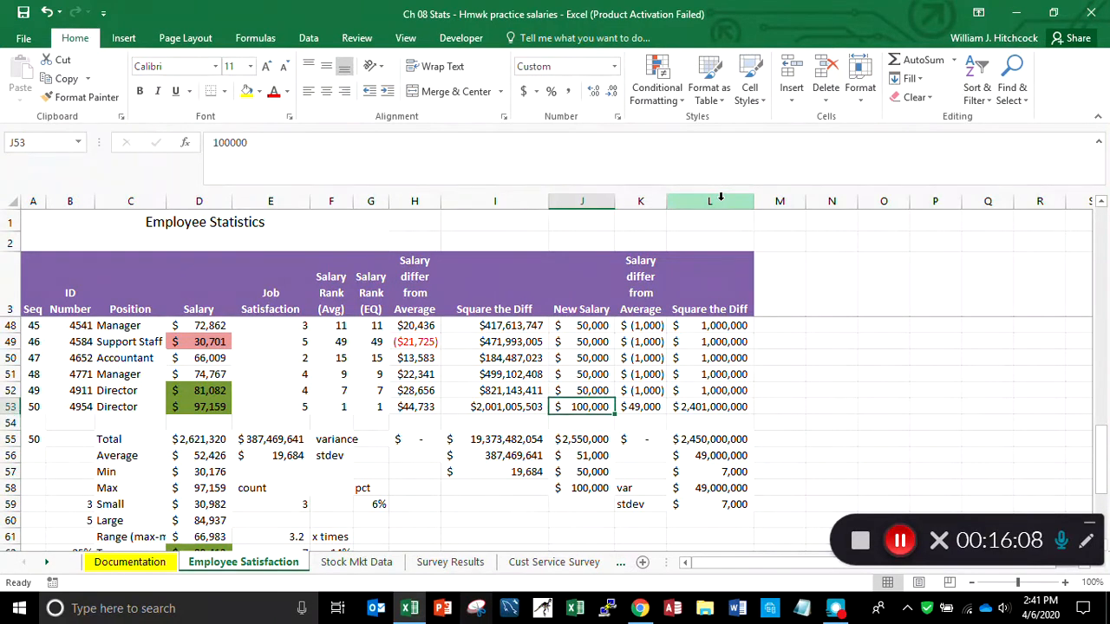
pyautogui.write('60,00')
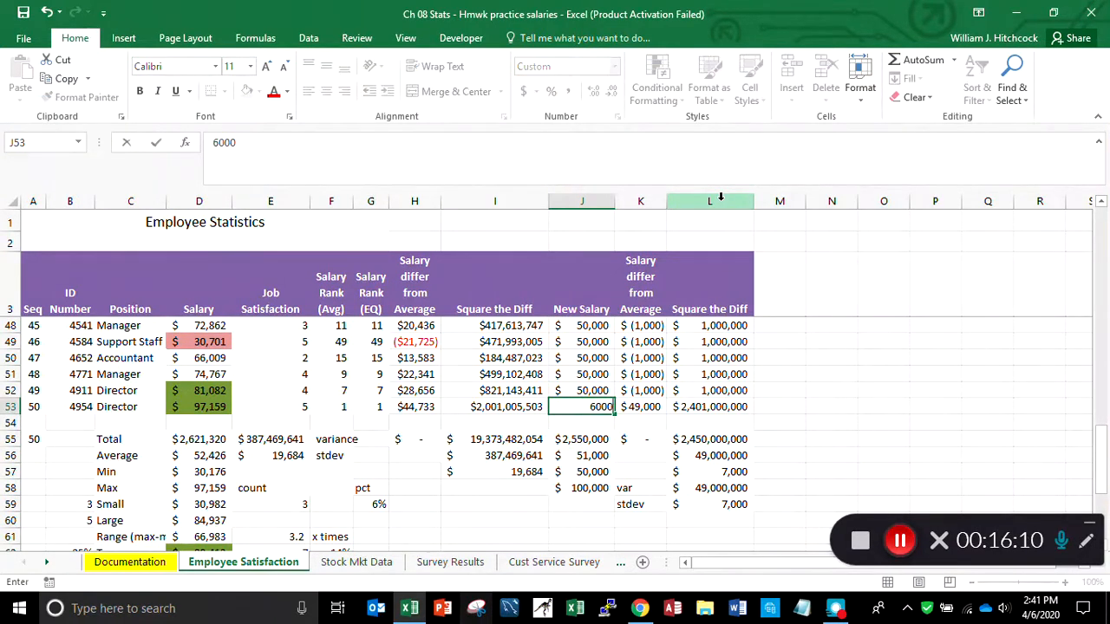
pyautogui.write('0')
pyautogui.press('Return')
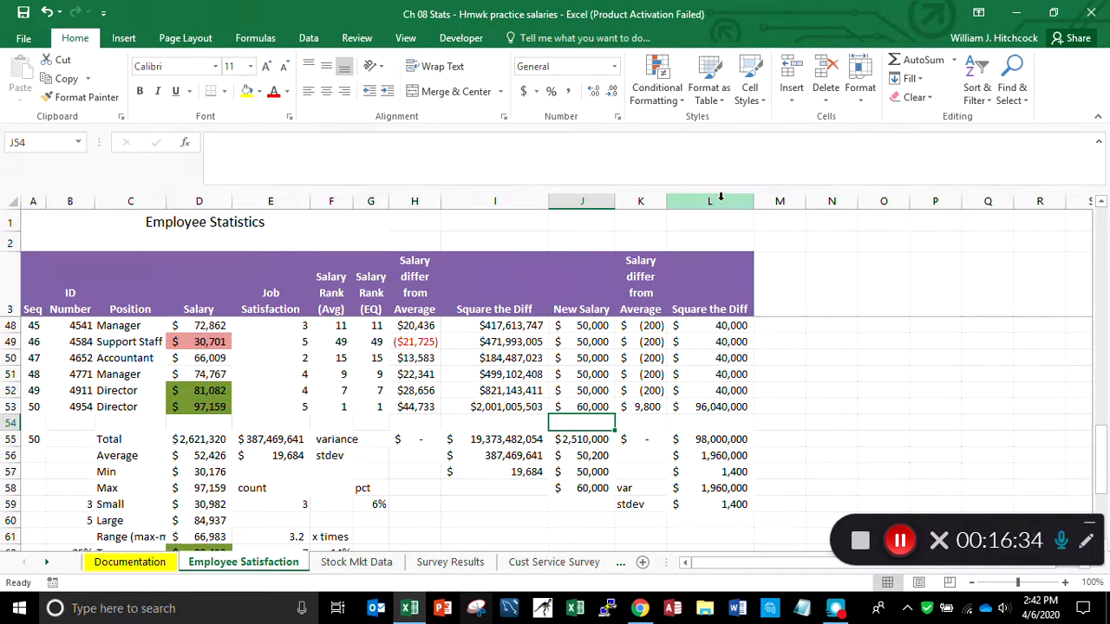
# Add the labels Kurtosis in C71 and Skewness in C72, directly below the median row.
pyautogui.press('Down')
pyautogui.press('Down')
pyautogui.press('Down')
pyautogui.press('Down')
pyautogui.press('Down')
pyautogui.press('Down')
pyautogui.press('Down')
pyautogui.press('Down')
pyautogui.press('Down')
pyautogui.press('Down')
pyautogui.press('Down')
pyautogui.press('Down')
pyautogui.press('Down')
pyautogui.press('Down')
pyautogui.press('Down')
pyautogui.press('Down')
pyautogui.press('Down')
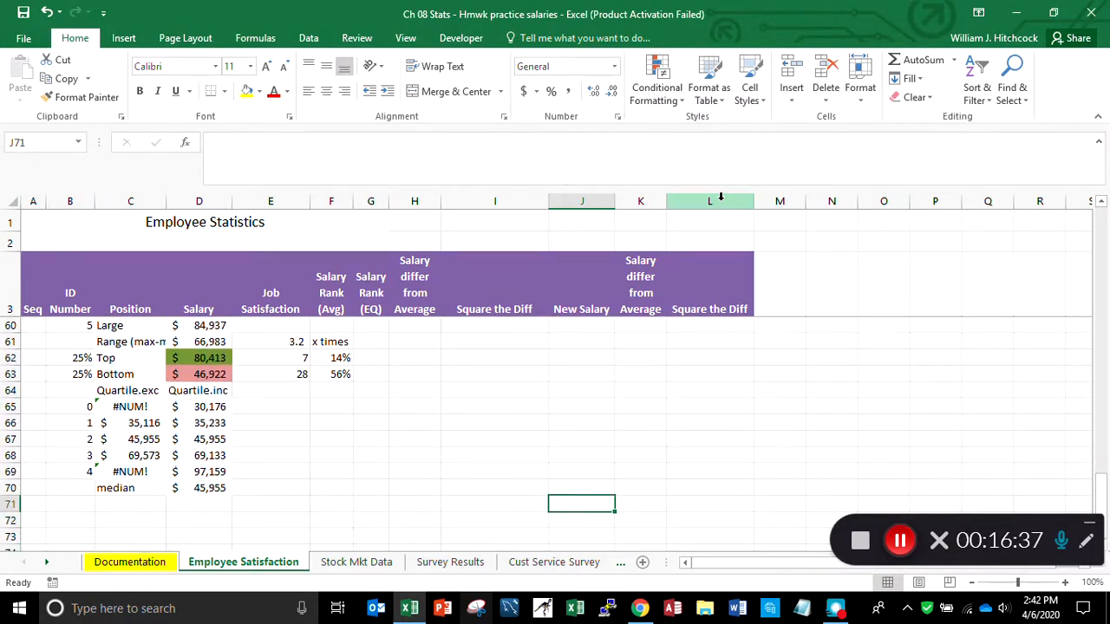
pyautogui.press('Left')
pyautogui.press('Left')
pyautogui.press('Left')
pyautogui.press('Left')
pyautogui.press('Left')
pyautogui.press('Left')
pyautogui.press('Left')
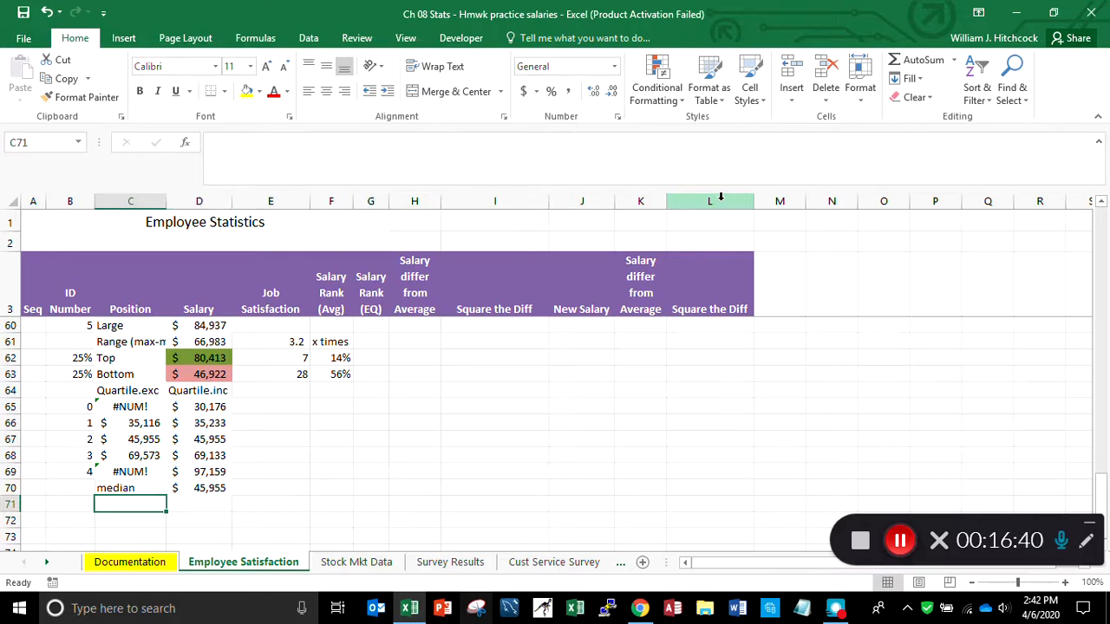
pyautogui.write('Kurtosis')
pyautogui.press('Return')
pyautogui.write('Skewness')
pyautogui.press('Tab')
# Enter =KURT(D3:D53) in D71 to calculate the kurtosis of the Salary column.
pyautogui.press('Up')
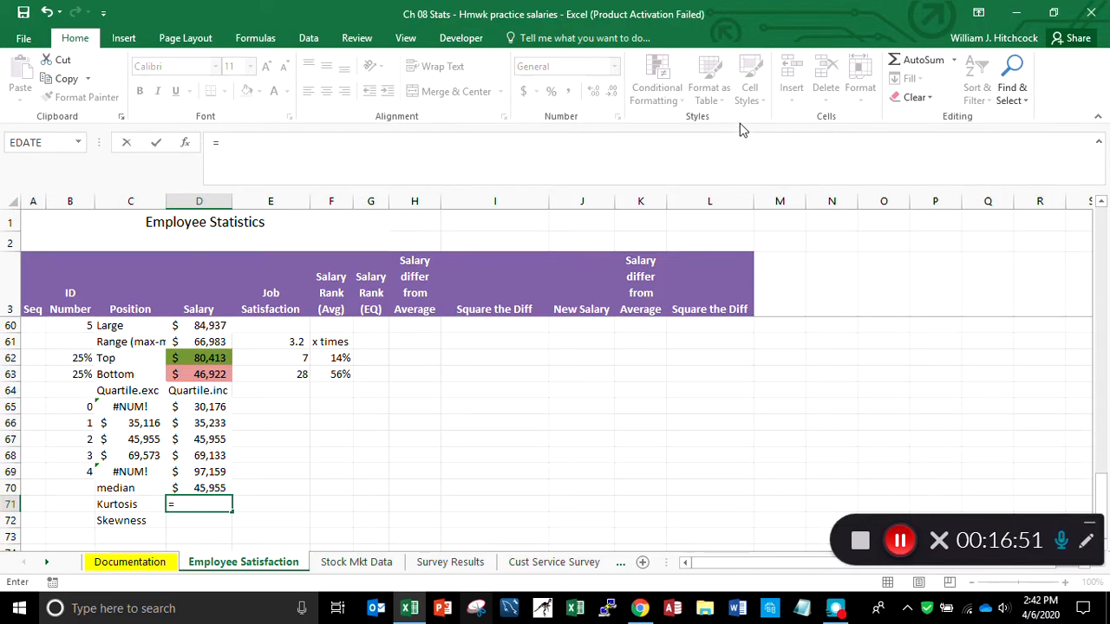
pyautogui.write('kurt')
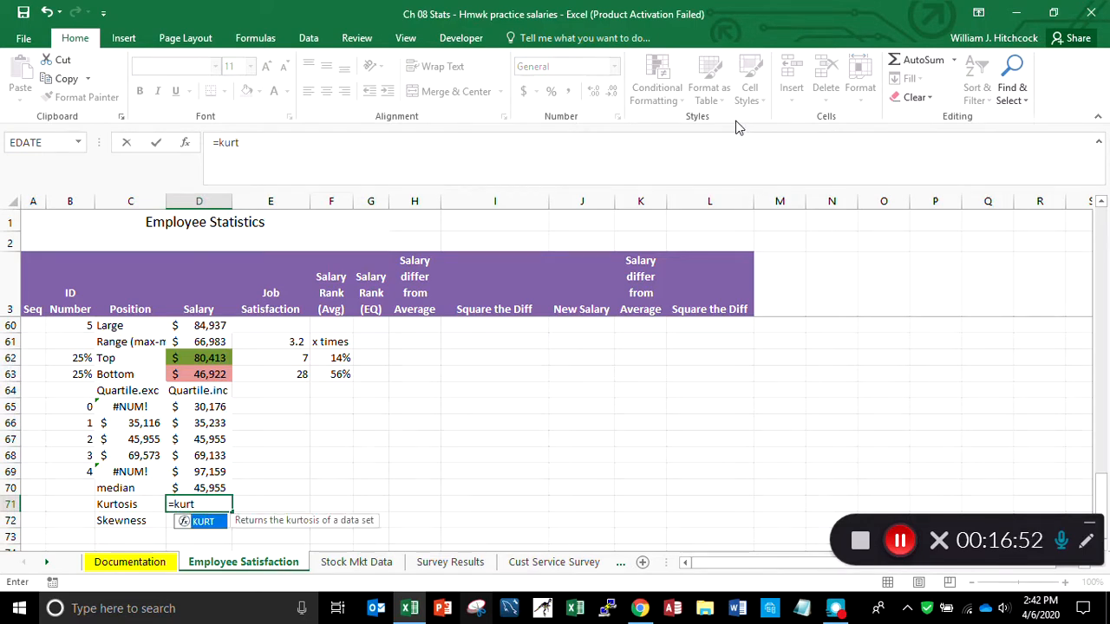
pyautogui.write('(')
pyautogui.press('Up')
pyautogui.press('Up')
pyautogui.press('Up')
pyautogui.press('Up')
pyautogui.press('Up')
pyautogui.press('Up')
pyautogui.press('Up')
pyautogui.press('Up')
pyautogui.press('Up')
pyautogui.press('Up')
pyautogui.press('Up')
pyautogui.press('Up')
pyautogui.press('Up')
pyautogui.press('Up')
pyautogui.press('Up')
pyautogui.press('Up')
pyautogui.press('Up')
pyautogui.press('Up')
pyautogui.press('Up')
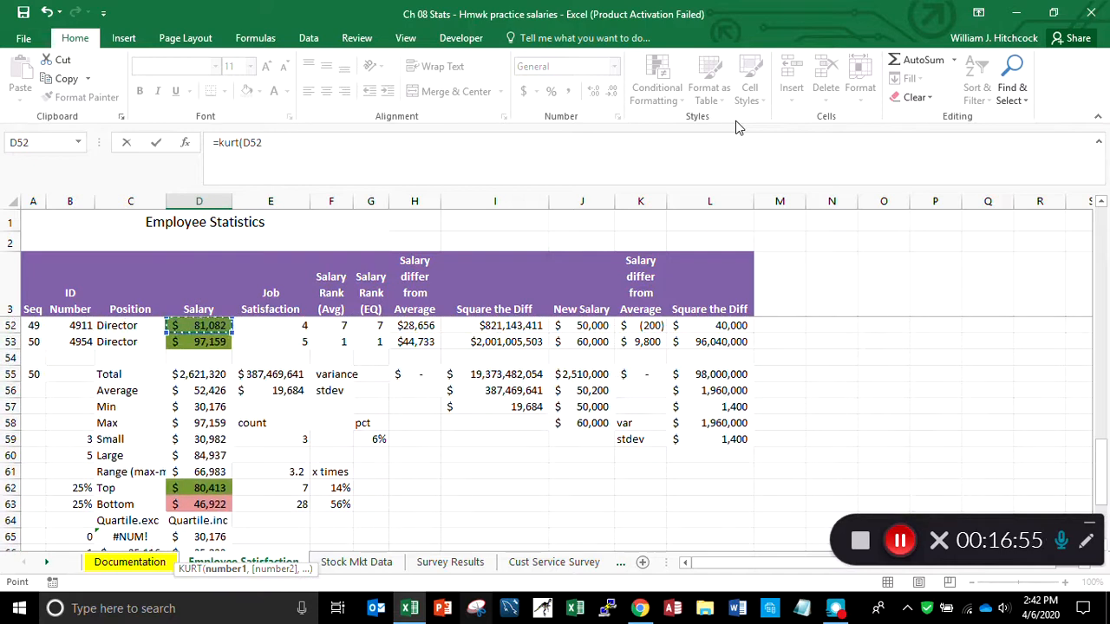
pyautogui.hotkey('ctrl', 'shift', 'Down')
pyautogui.press('End')
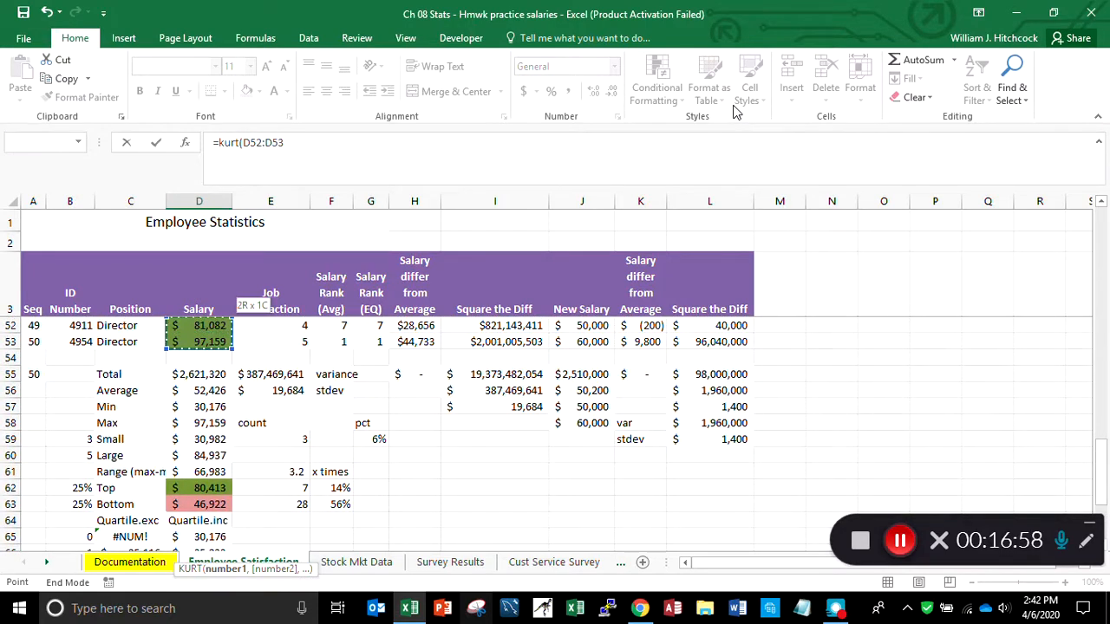
pyautogui.press('Return')
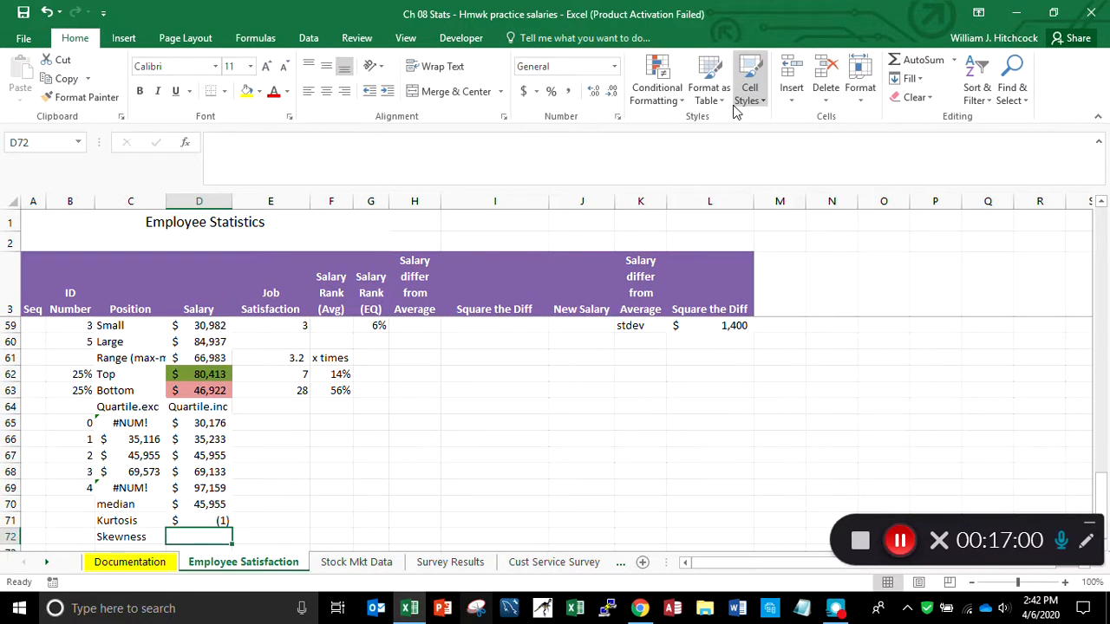
# Enter =SKEW.P(D3:D53) in D72 to calculate the population skewness of the Salary column.
pyautogui.write('=')
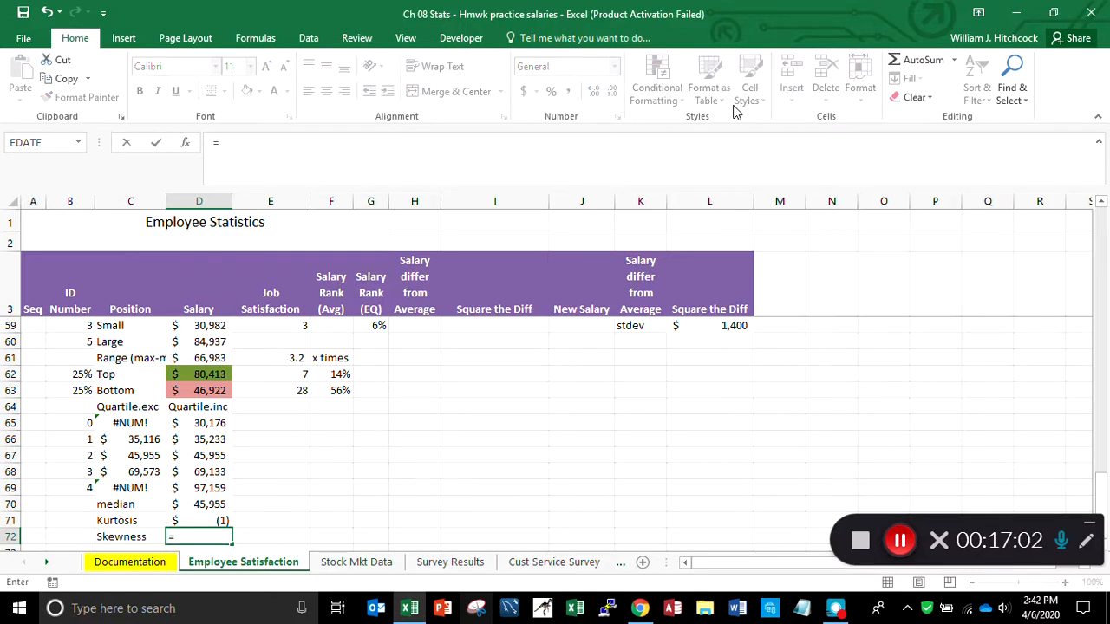
pyautogui.write('ske')
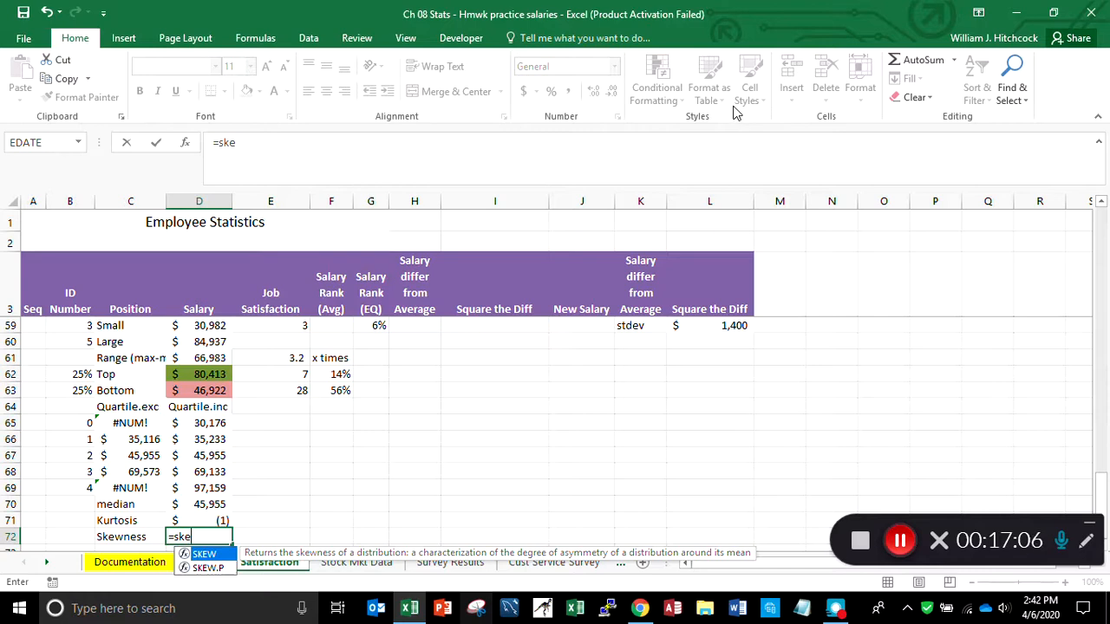
pyautogui.write('w.p(')
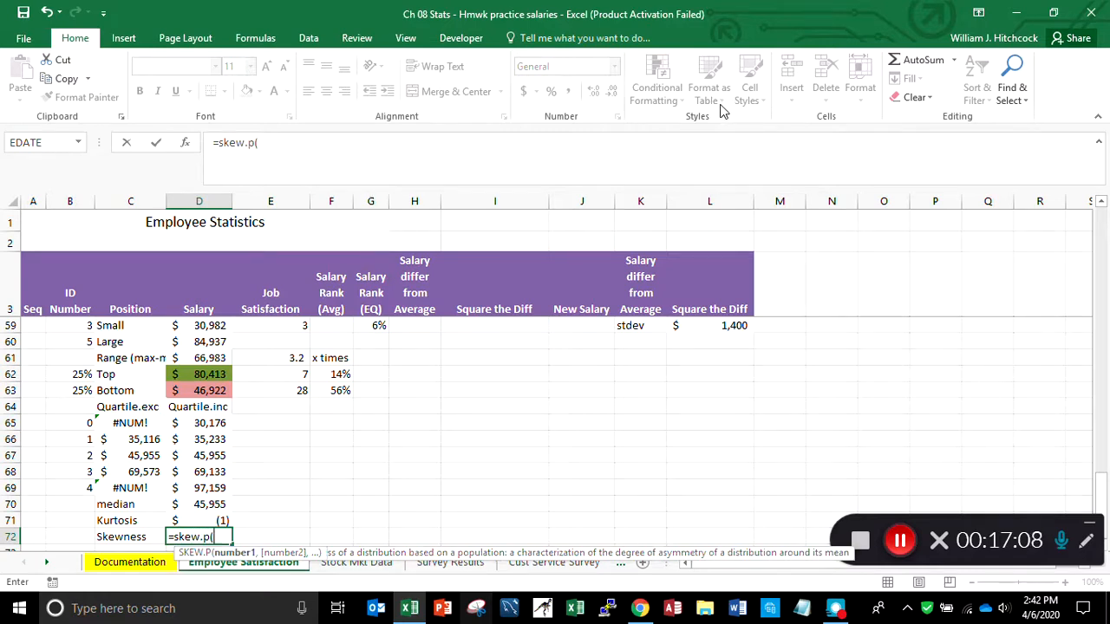
pyautogui.press('Up')
pyautogui.press('Up')
pyautogui.press('Up')
pyautogui.press('Up')
pyautogui.press('Up')
pyautogui.press('Up')
pyautogui.press('Up')
pyautogui.press('Up')
pyautogui.press('Up')
pyautogui.press('Up')
pyautogui.press('Up')
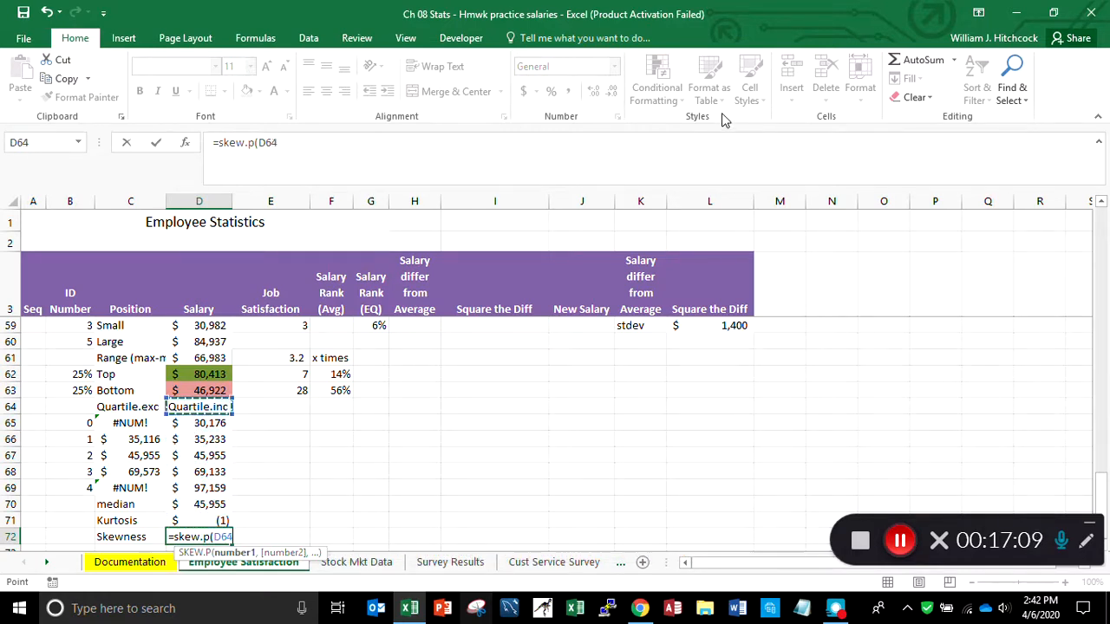
pyautogui.press('Up')
pyautogui.press('Up')
pyautogui.press('Up')
pyautogui.press('Up')
pyautogui.press('Up')
pyautogui.press('Up')
pyautogui.press('Up')
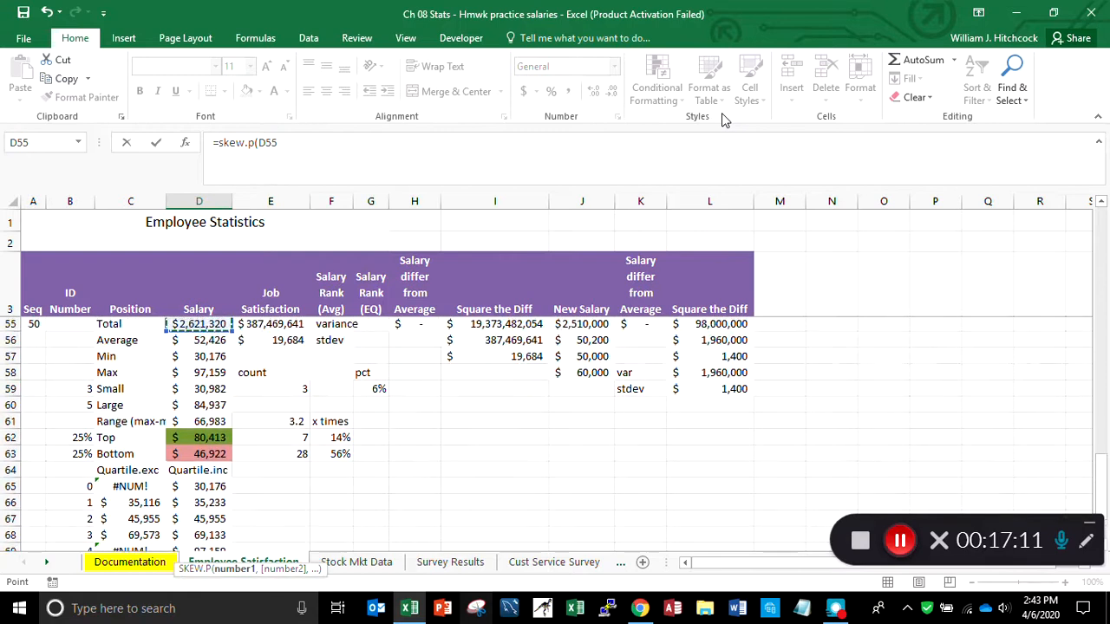
pyautogui.press('Up')
pyautogui.press('End')
pyautogui.hotkey('shift', 'Up')
pyautogui.press('Return')
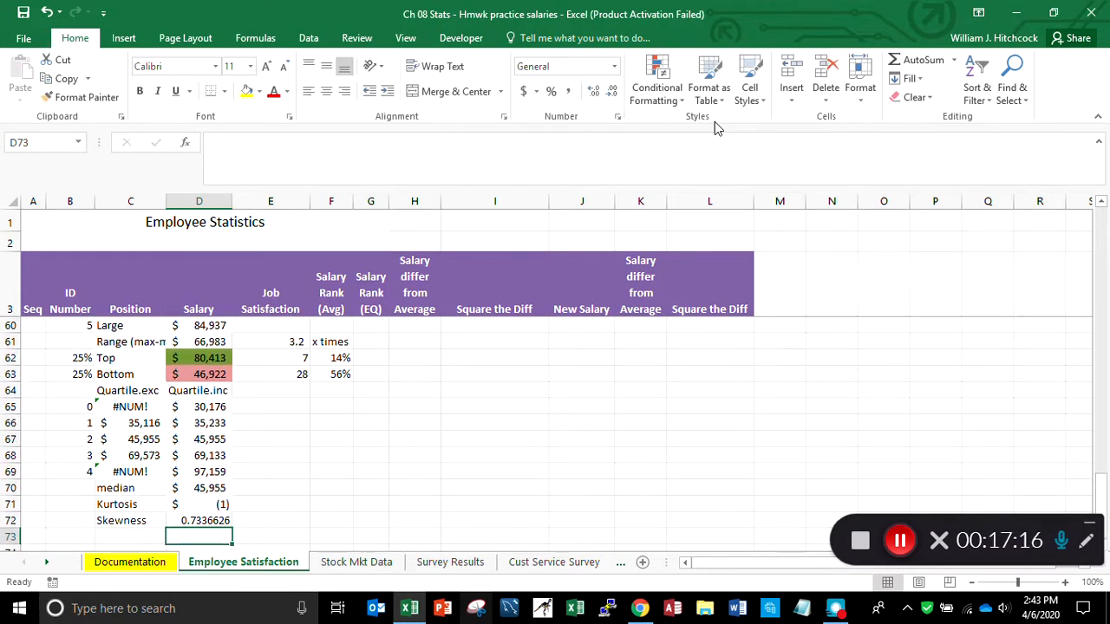
# Apply the General number format to the kurtosis and skewness results in D71:D72.
pyautogui.press('Up')
pyautogui.press('Up')
pyautogui.hotkey('shift', 'Down')
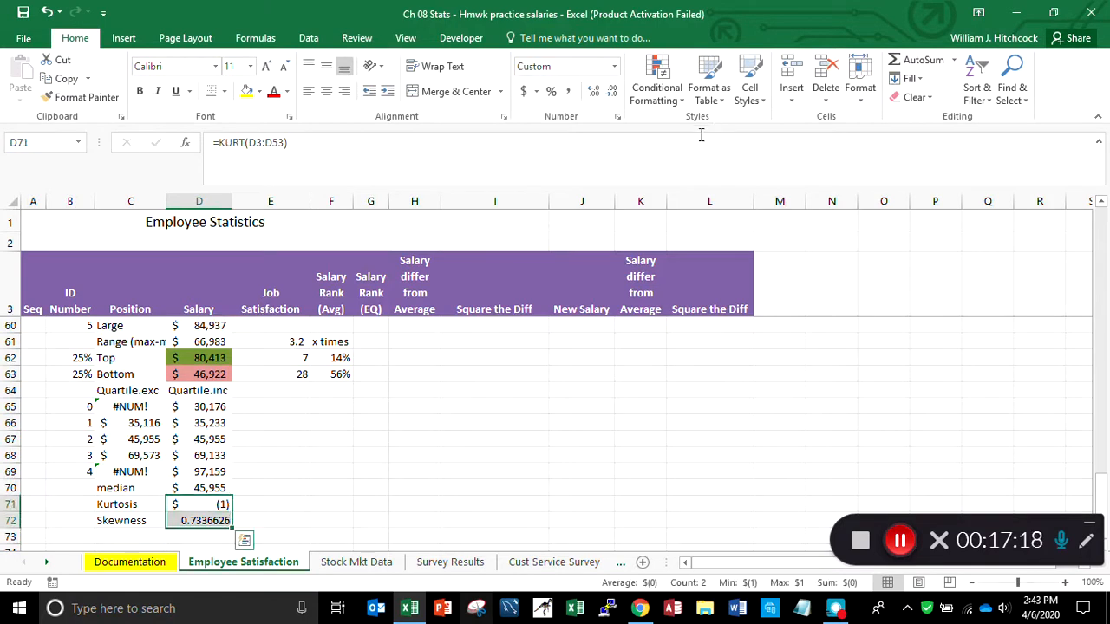
pyautogui.click(613, 66)
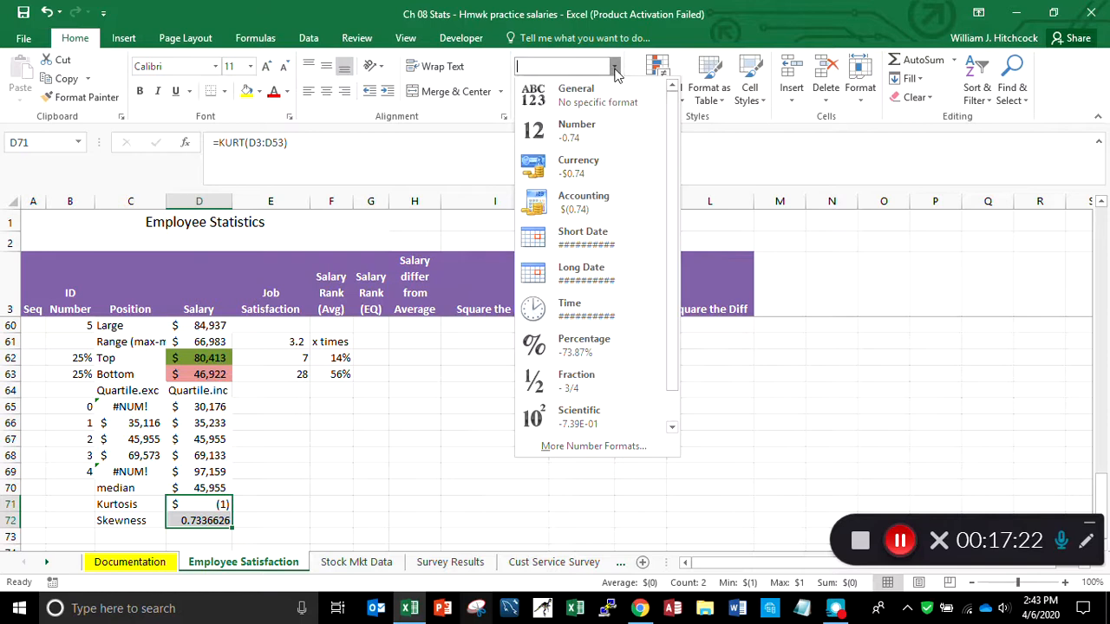
pyautogui.click(582, 102)
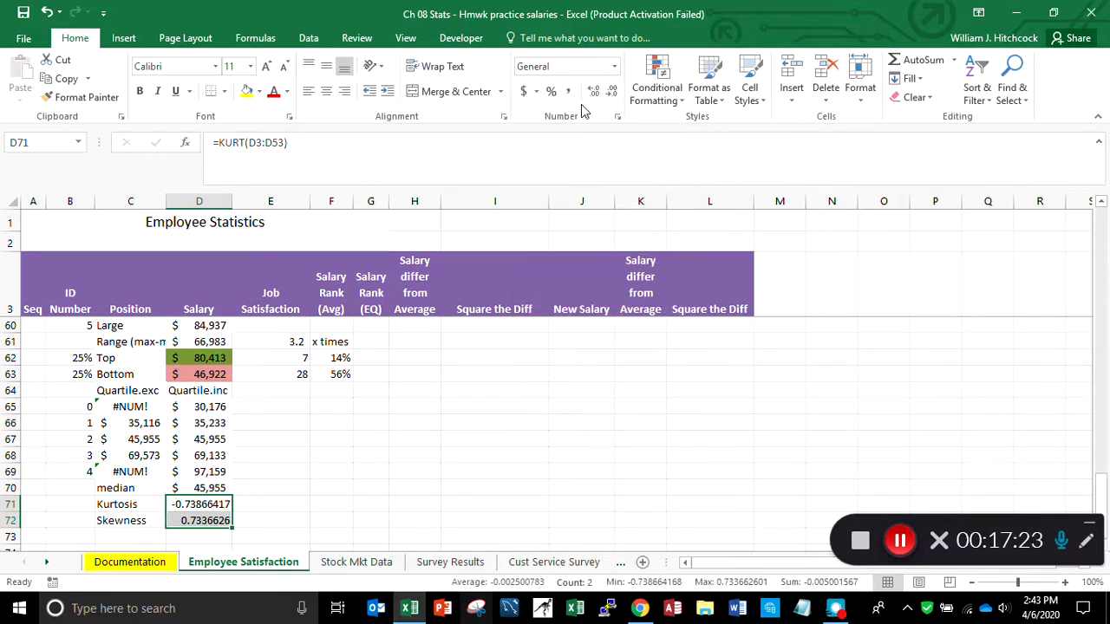
# Examine the kurtosis and skewness results in column D against the quartiles, summary statistics and salaries above them.
pyautogui.press('Down')
pyautogui.press('Up')
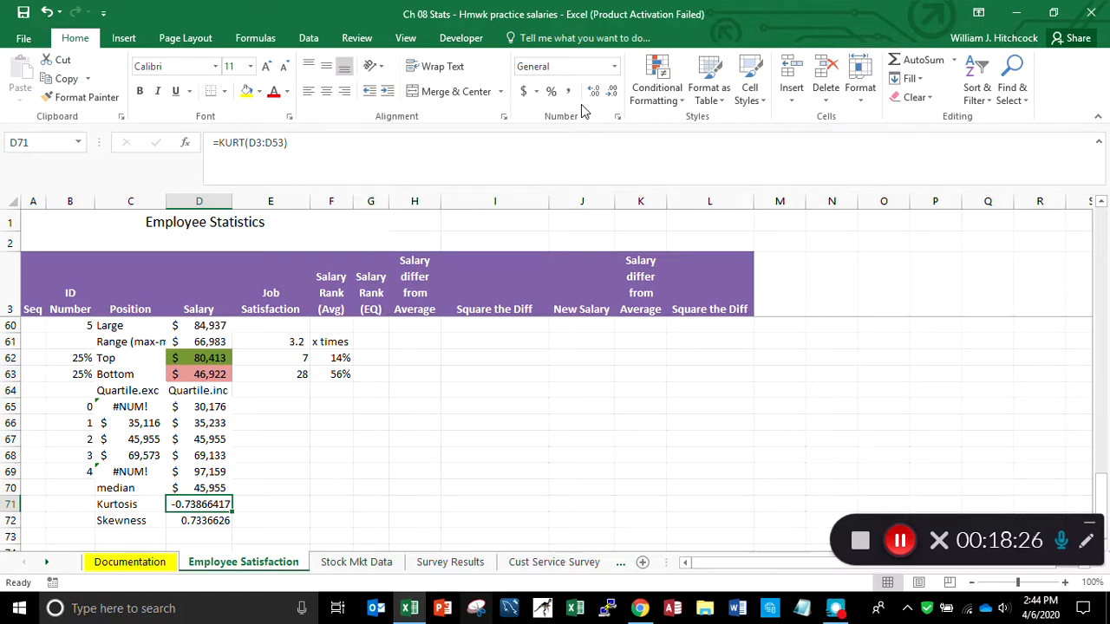
pyautogui.press('Up')
pyautogui.press('Up')
pyautogui.press('Up')
pyautogui.press('Up')
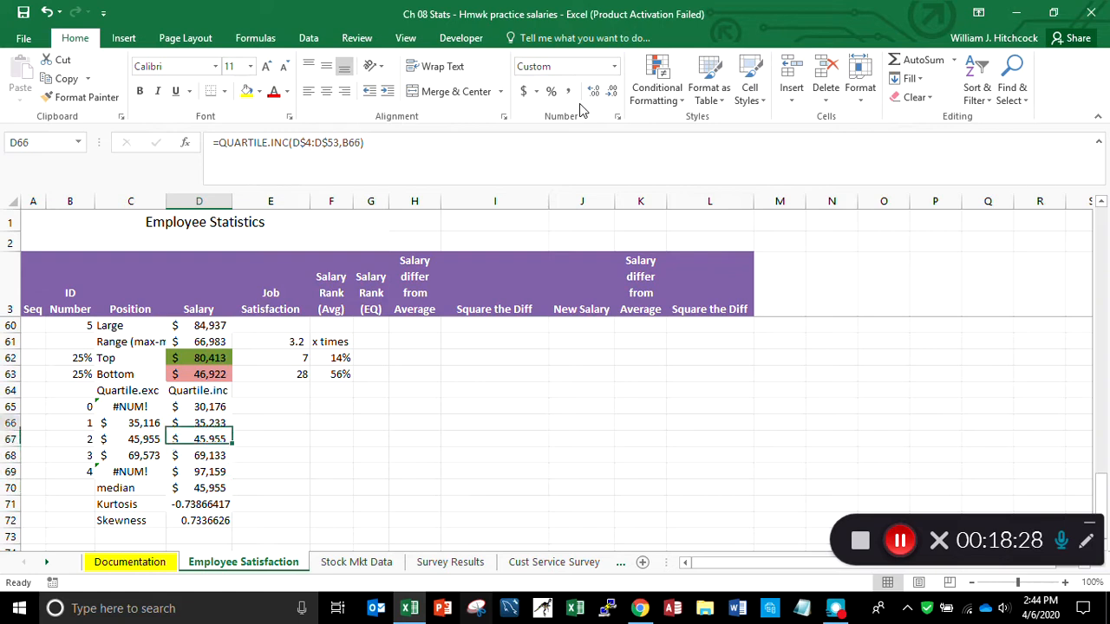
pyautogui.press('Up')
pyautogui.press('Up')
pyautogui.press('Up')
pyautogui.press('Up')
pyautogui.press('Up')
pyautogui.press('Up')
pyautogui.press('Up')
pyautogui.press('Up')
pyautogui.press('Up')
pyautogui.press('Up')
pyautogui.press('Up')
pyautogui.press('Down')
pyautogui.press('Up')
pyautogui.press('Up')
pyautogui.press('Up')
pyautogui.press('Up')
pyautogui.press('Up')
pyautogui.press('Up')
pyautogui.press('Down')
pyautogui.press('Down')
pyautogui.press('Down')
pyautogui.press('Down')
pyautogui.press('Down')
pyautogui.press('Down')
pyautogui.press('Down')
pyautogui.press('Down')
pyautogui.press('Down')
pyautogui.press('Down')
pyautogui.press('Down')
pyautogui.press('Down')
pyautogui.press('Down')
pyautogui.press('Down')
pyautogui.press('Down')
pyautogui.press('Down')
pyautogui.press('Down')
pyautogui.press('Down')
pyautogui.press('Down')
pyautogui.press('Down')
pyautogui.press('Down')
# Copy the kurtosis and skewness formulas from D71:D72 to J71:J72 for the New Salary column and check both copies.
pyautogui.press('Up')
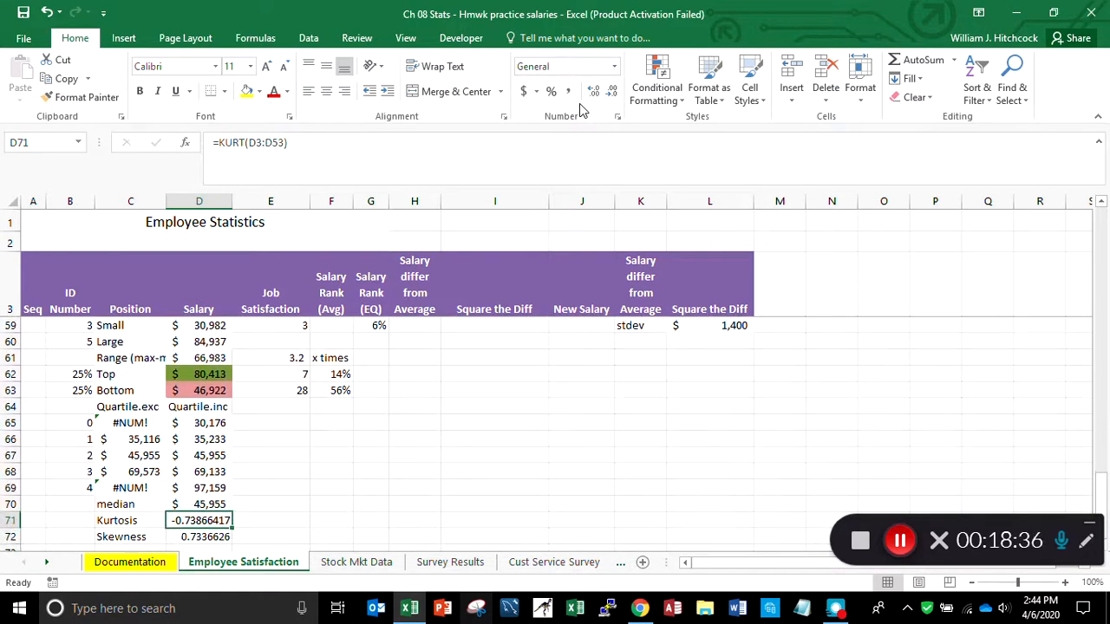
pyautogui.hotkey('shift', 'Down')
pyautogui.hotkey('ctrl', 'c')
pyautogui.press('Right')
pyautogui.press('Right')
pyautogui.press('Right')
pyautogui.press('Right')
pyautogui.press('Right')
pyautogui.press('Right')
pyautogui.press('Return')
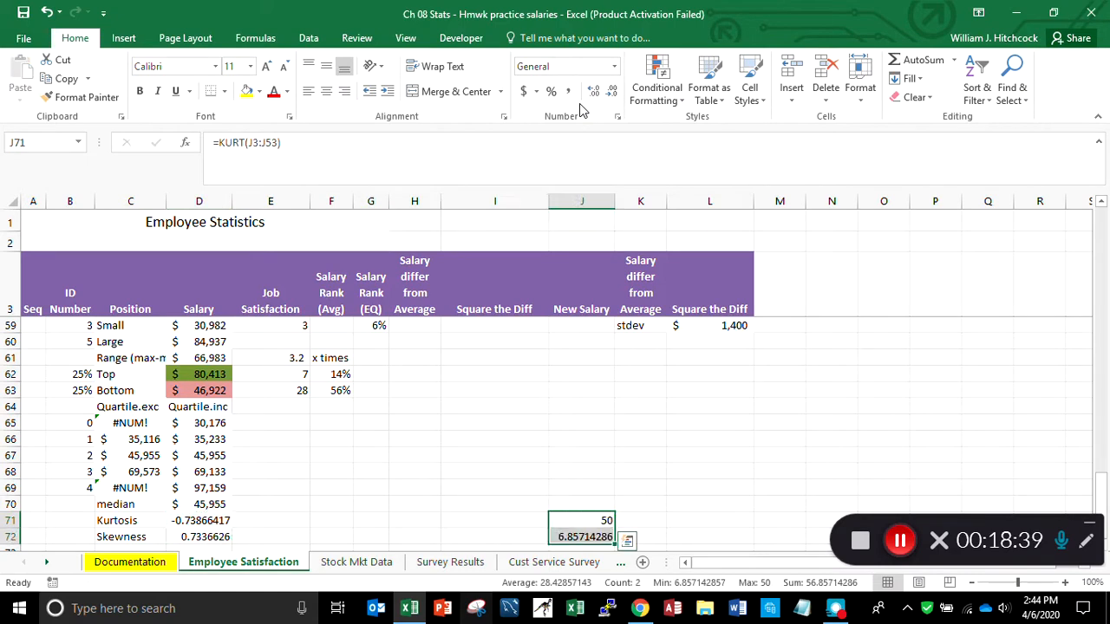
pyautogui.hotkey('shift', 'Up')
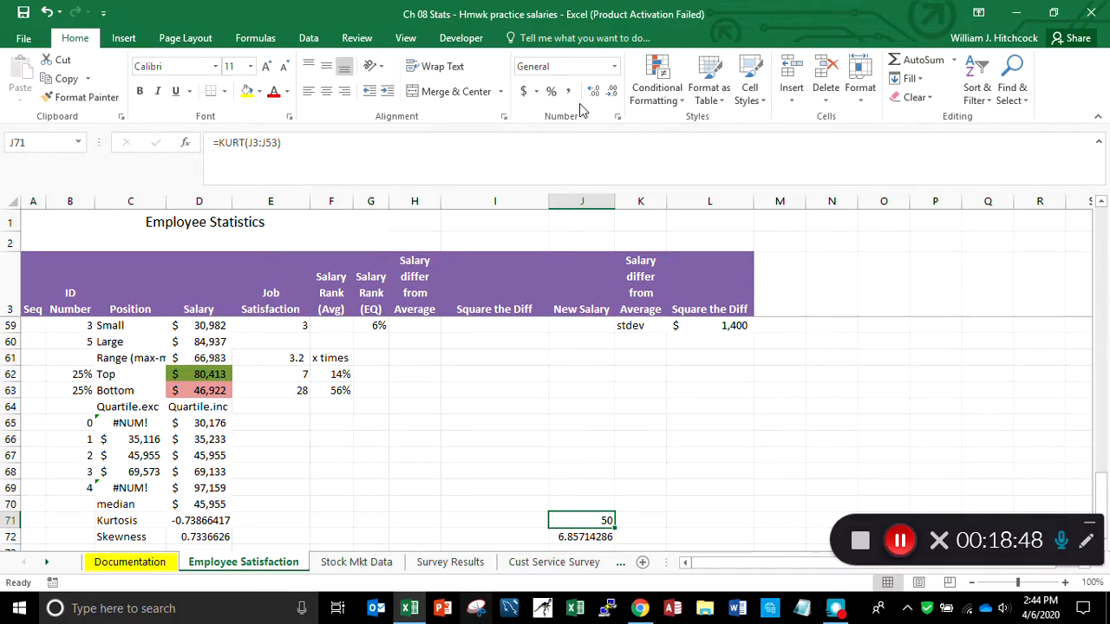
pyautogui.press('Down')
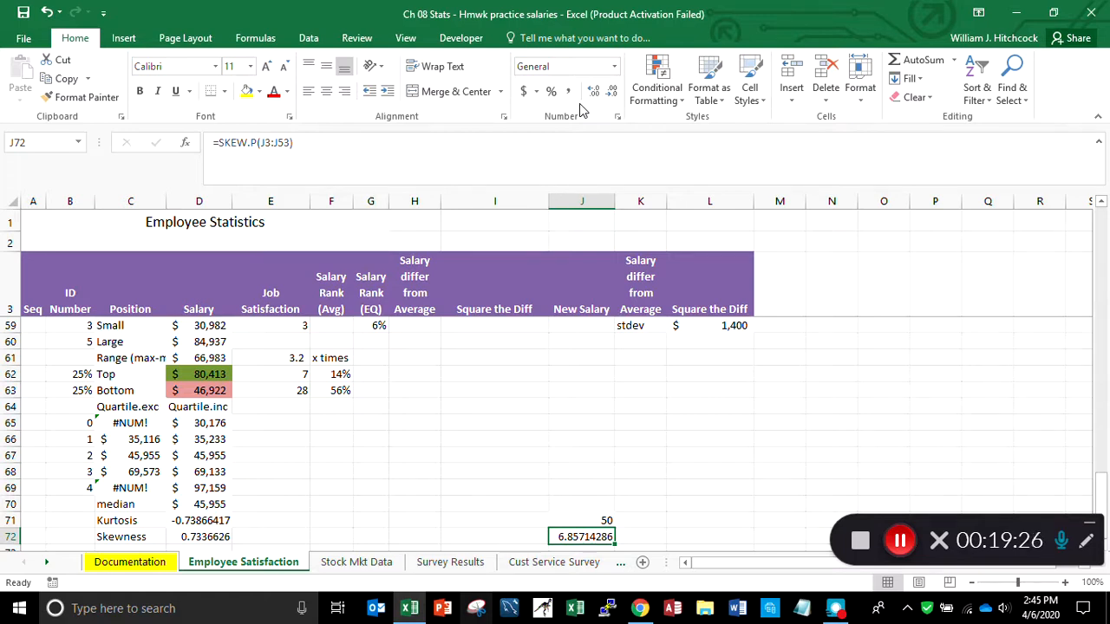
# Set the New Salary value in J52 to 65,000 for the second-to-last employee.
pyautogui.press('Up')
pyautogui.press('Up')
pyautogui.press('Up')
pyautogui.press('Up')
pyautogui.press('Up')
pyautogui.press('Up')
pyautogui.press('Up')
pyautogui.press('Up')
pyautogui.press('Up')
pyautogui.press('Up')
pyautogui.press('Up')
pyautogui.press('Up')
pyautogui.press('Up')
pyautogui.press('Up')
pyautogui.press('Up')
pyautogui.press('Up')
pyautogui.press('Up')
pyautogui.press('Up')
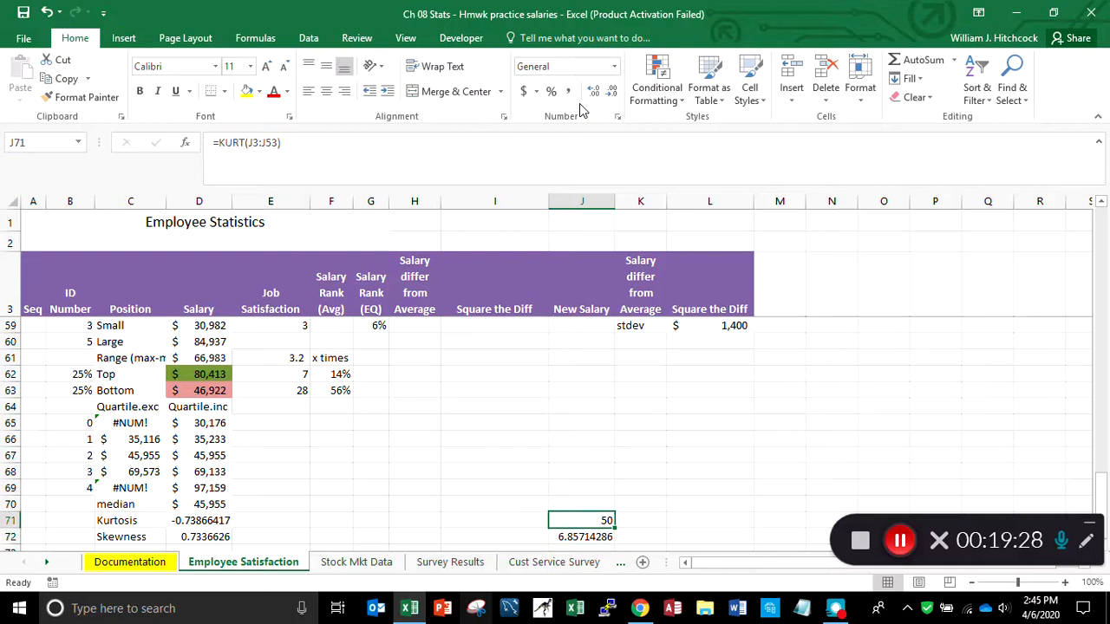
pyautogui.press('Up')
pyautogui.press('Up')
pyautogui.press('Up')
pyautogui.press('Up')
pyautogui.press('Down')
pyautogui.press('Down')
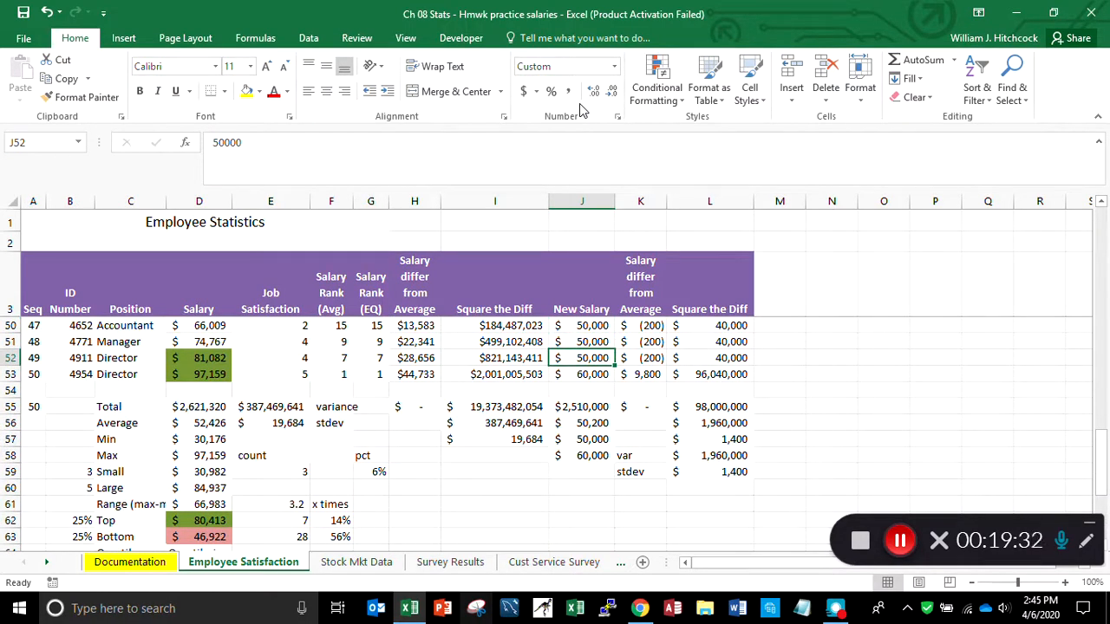
pyautogui.write('65,000')
pyautogui.press('Return')
# Check the recalculated kurtosis and skewness of the New Salary column in J71:J72.
pyautogui.press('Down')
pyautogui.press('Down')
pyautogui.press('Down')
pyautogui.press('Down')
pyautogui.press('Down')
pyautogui.press('Down')
pyautogui.press('Down')
pyautogui.press('Down')
pyautogui.press('Down')
pyautogui.press('Down')
pyautogui.press('Down')
pyautogui.press('Down')
pyautogui.press('Down')
pyautogui.press('Down')
pyautogui.press('Down')
pyautogui.press('Down')
pyautogui.press('Down')
pyautogui.press('Down')
pyautogui.press('Down')
pyautogui.press('Down')
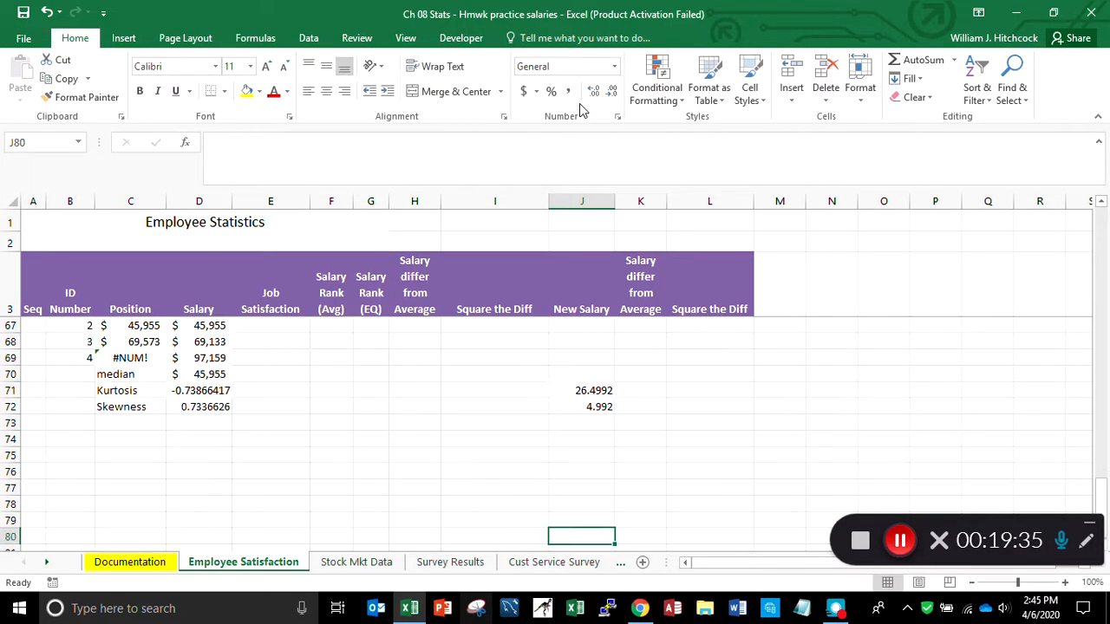
pyautogui.press('Up')
pyautogui.press('Up')
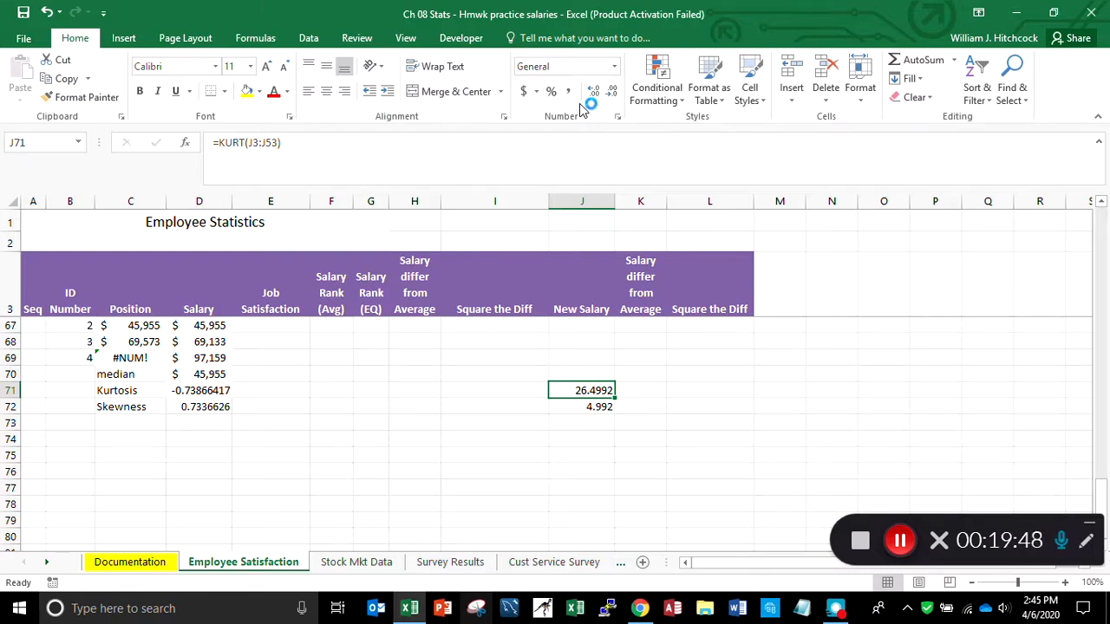
# Review the salaries up and down the New Salary column against its kurtosis and skewness in J71:J72.
pyautogui.press('Up')
pyautogui.press('Up')
pyautogui.press('Up')
pyautogui.press('Up')
pyautogui.press('Up')
pyautogui.press('Up')
pyautogui.press('Up')
pyautogui.press('Up')
pyautogui.press('Up')
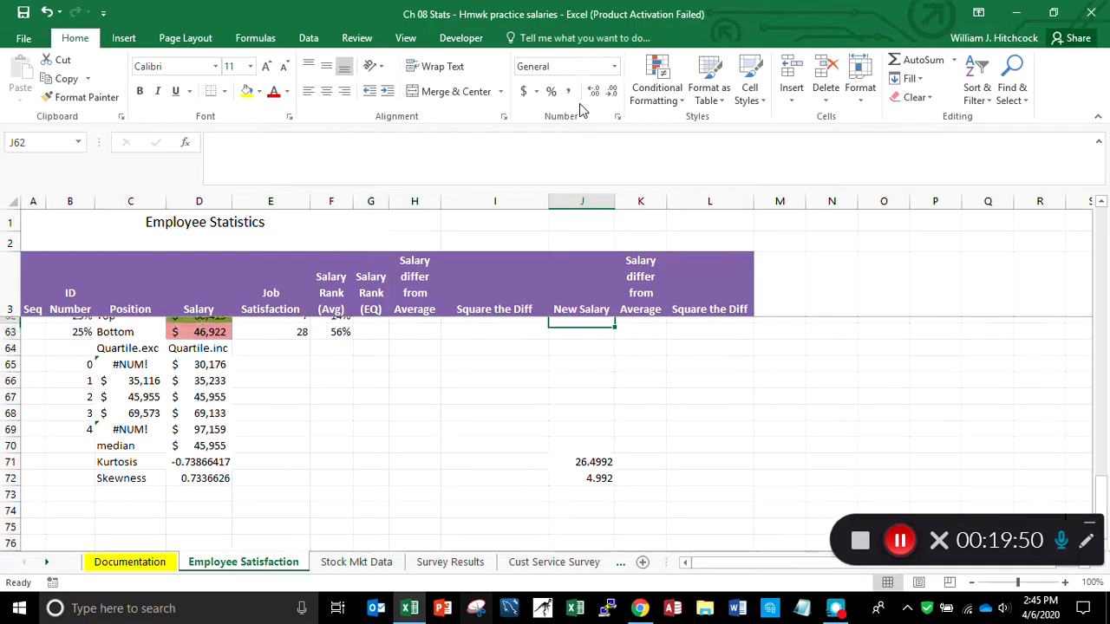
pyautogui.press('Up')
pyautogui.press('Up')
pyautogui.press('Up')
pyautogui.press('Up')
pyautogui.press('Up')
pyautogui.press('Up')
pyautogui.press('Up')
pyautogui.press('Up')
pyautogui.press('Up')
pyautogui.press('Up')
pyautogui.press('Up')
pyautogui.press('Up')
pyautogui.press('Up')
pyautogui.press('Up')
pyautogui.press('Up')
pyautogui.press('Up')
pyautogui.press('Up')
pyautogui.press('Up')
pyautogui.press('Up')
pyautogui.press('Up')
pyautogui.press('Up')
pyautogui.press('Up')
pyautogui.press('Up')
pyautogui.press('Up')
pyautogui.press('Up')
pyautogui.press('Up')
pyautogui.press('Up')
pyautogui.press('Up')
pyautogui.press('Up')
pyautogui.press('Up')
pyautogui.press('Up')
pyautogui.press('Up')
pyautogui.press('Up')
pyautogui.press('Up')
pyautogui.press('Up')
pyautogui.press('Up')
pyautogui.press('Up')
pyautogui.press('Up')
pyautogui.press('Up')
pyautogui.press('Up')
pyautogui.press('Down')
pyautogui.press('Down')
pyautogui.press('Down')
pyautogui.press('Down')
pyautogui.press('Down')
pyautogui.press('Down')
pyautogui.press('Down')
pyautogui.press('Down')
pyautogui.press('Down')
pyautogui.press('Down')
pyautogui.press('Down')
pyautogui.press('Down')
pyautogui.press('Down')
pyautogui.press('Down')
pyautogui.press('Down')
pyautogui.press('Down')
pyautogui.press('Down')
pyautogui.press('Down')
pyautogui.press('Down')
pyautogui.press('Down')
pyautogui.press('Down')
pyautogui.press('Down')
pyautogui.press('Down')
pyautogui.press('Down')
pyautogui.press('Down')
pyautogui.press('Down')
pyautogui.press('Down')
pyautogui.press('Down')
pyautogui.press('Down')
pyautogui.press('Down')
pyautogui.press('Down')
pyautogui.press('Down')
pyautogui.press('Down')
pyautogui.press('Down')
pyautogui.press('Down')
pyautogui.press('Down')
# Set the New Salary values to 40,000 in J51 and 35,000 in J50 for the employees in sequence 48 and 47.
pyautogui.press('Up')
pyautogui.press('Up')
pyautogui.press('Up')
pyautogui.press('Up')
pyautogui.press('Up')
pyautogui.press('Up')
pyautogui.press('Up')
pyautogui.press('Up')
pyautogui.press('Up')
pyautogui.press('Up')
pyautogui.press('Up')
pyautogui.press('Up')
pyautogui.press('Up')
pyautogui.press('Up')
pyautogui.press('Up')
pyautogui.press('Up')
pyautogui.press('Up')
pyautogui.press('Up')
pyautogui.press('Up')
pyautogui.press('Up')
pyautogui.press('Up')
pyautogui.press('Up')
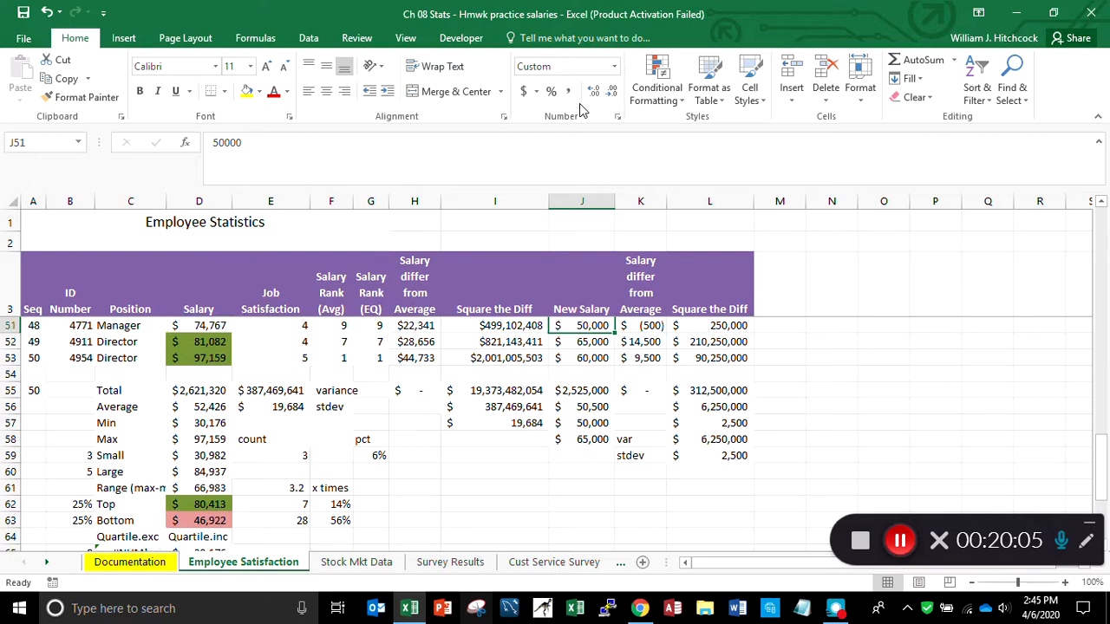
pyautogui.write('40')
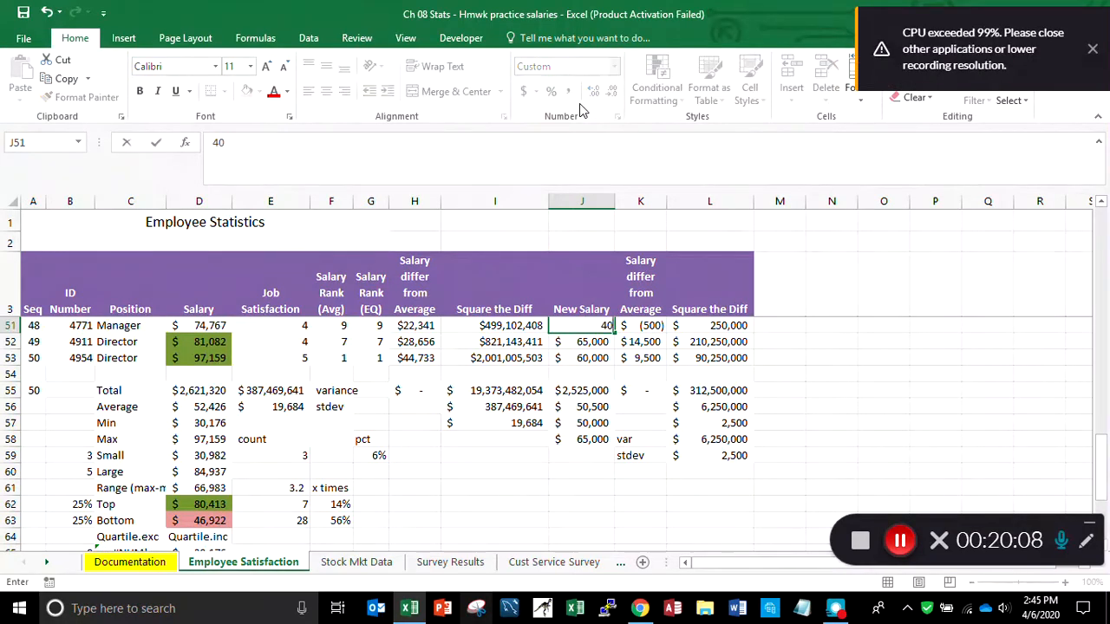
pyautogui.write('0')
pyautogui.write('0')
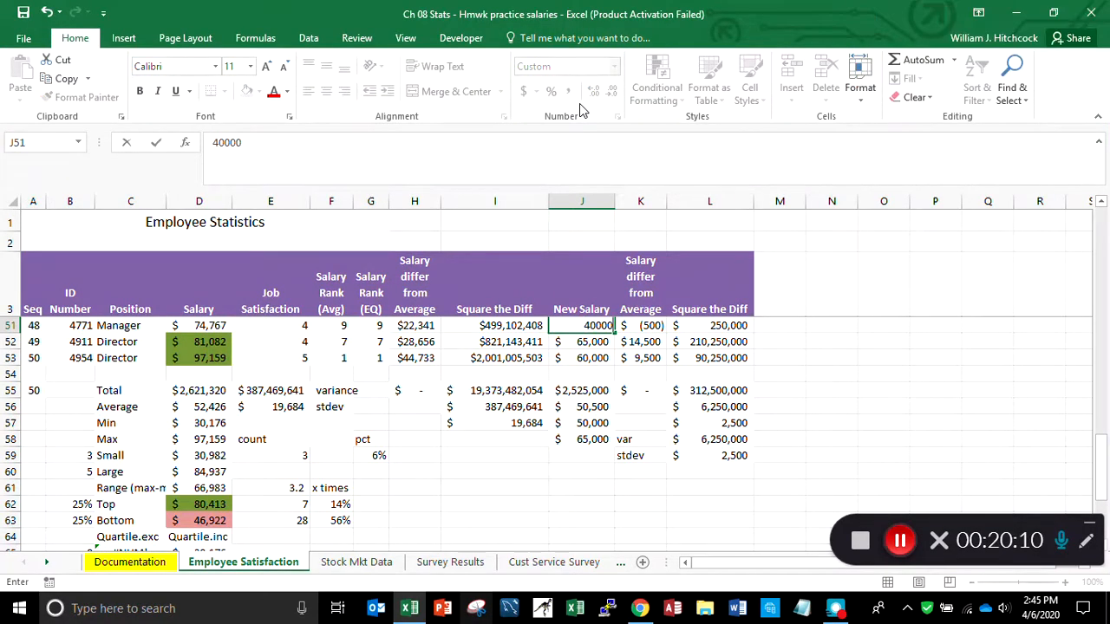
pyautogui.press('Up')
pyautogui.write('35000')
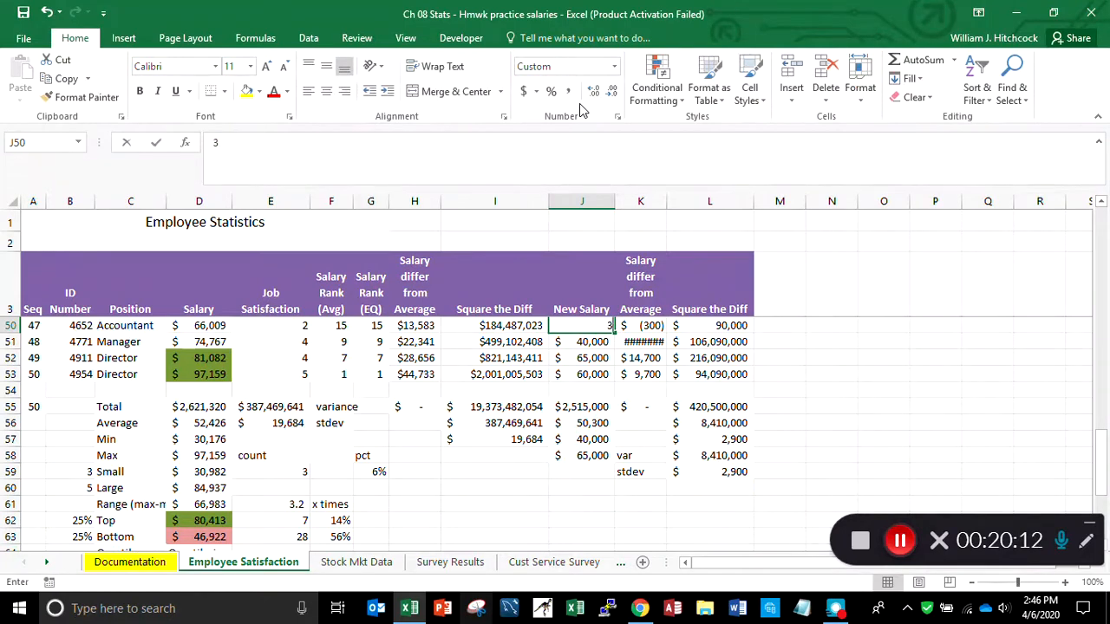
pyautogui.press('Return')
# Check the recalculated kurtosis and skewness in J71:J72 after lowering the two New Salary values.
pyautogui.press('Return')
pyautogui.press('Return')
pyautogui.press('Return')
pyautogui.press('Return')
pyautogui.press('Return')
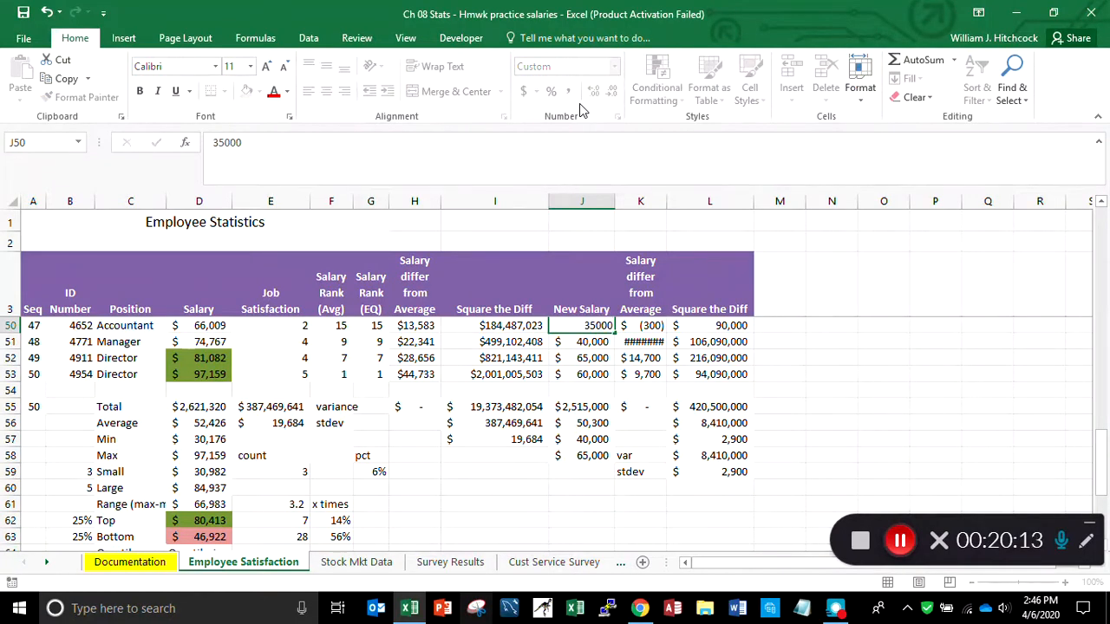
pyautogui.press('Return')
pyautogui.press('Return')
pyautogui.press('Return')
pyautogui.press('Return')
pyautogui.press('Return')
pyautogui.press('Return')
pyautogui.press('Return')
pyautogui.press('Return')
pyautogui.press('Return')
pyautogui.press('Return')
pyautogui.press('Return')
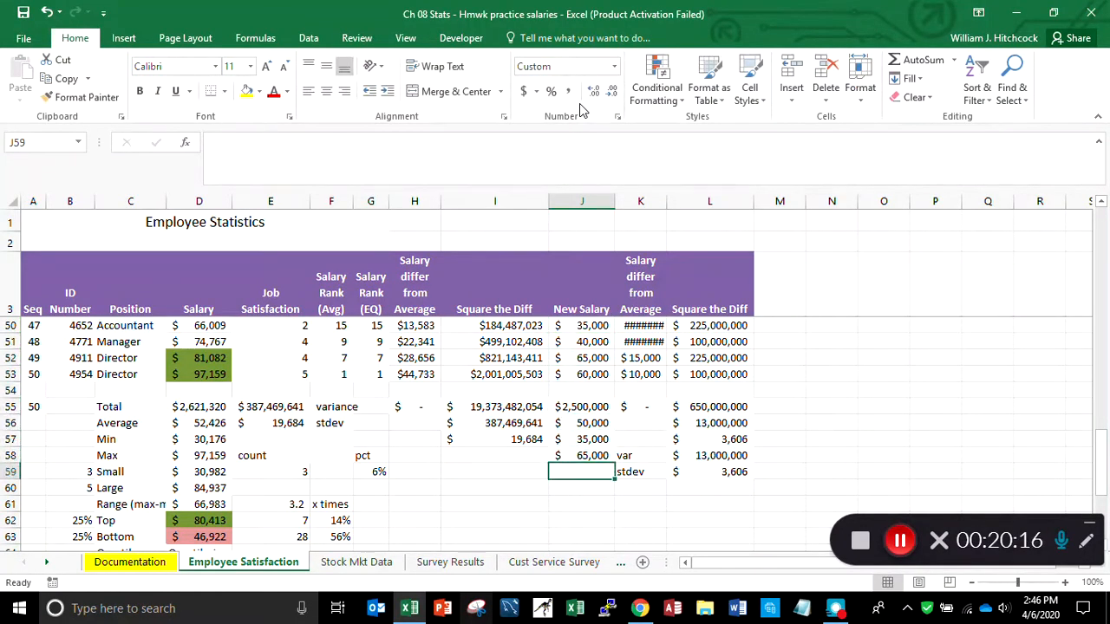
pyautogui.press('Return')
pyautogui.press('Return')
pyautogui.press('Return')
pyautogui.press('Return')
pyautogui.press('Return')
pyautogui.press('Return')
pyautogui.press('Return')
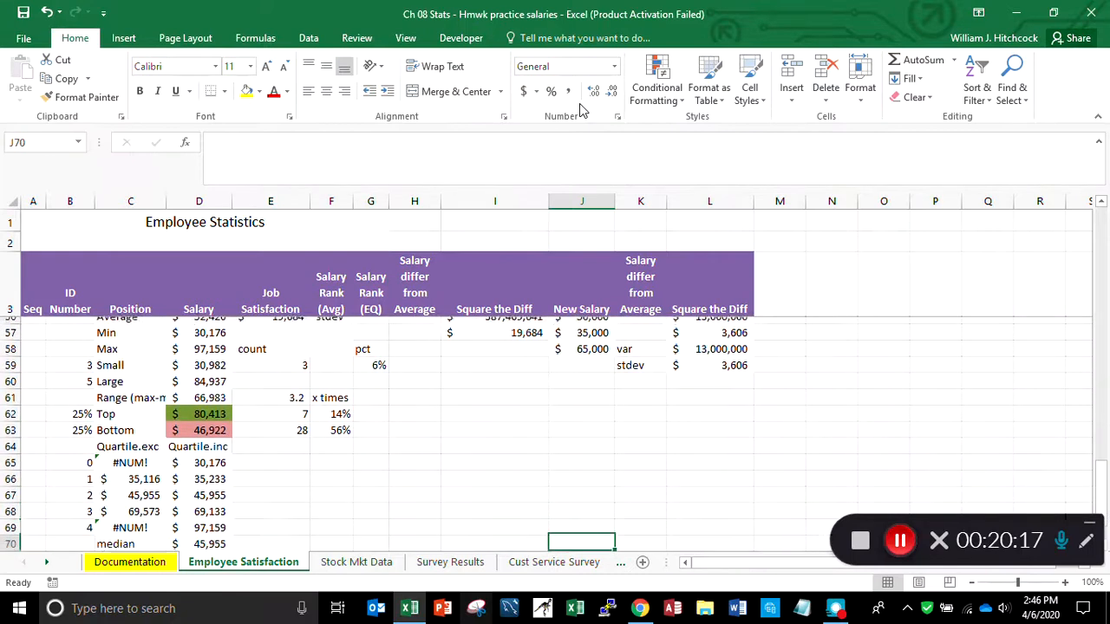
pyautogui.press('Up')
pyautogui.press('Up')
pyautogui.press('Up')
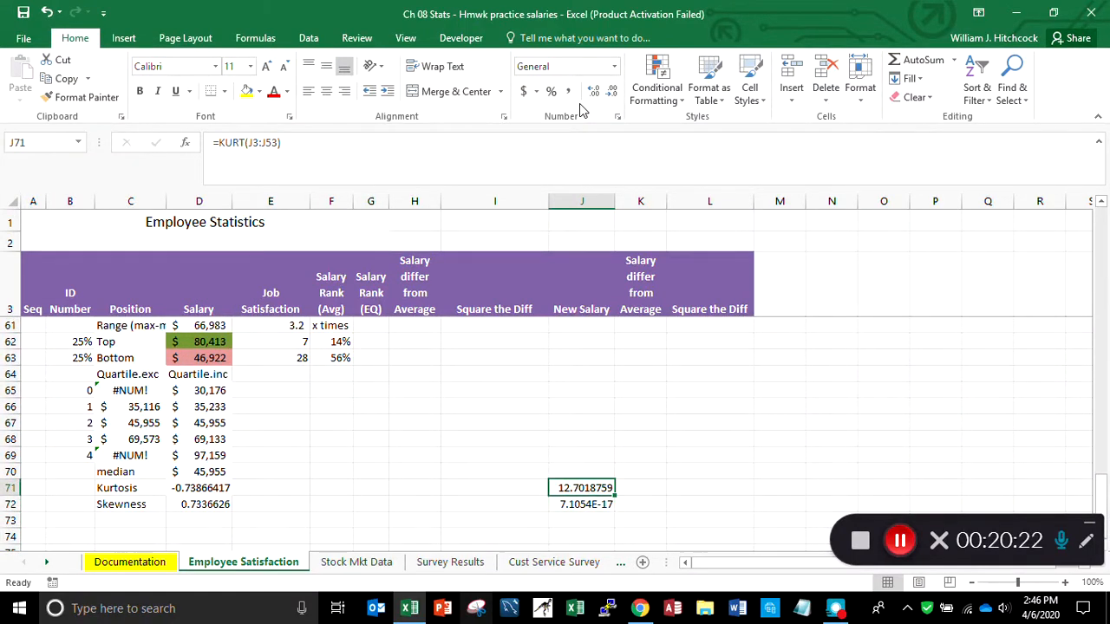
# Format the New Salary kurtosis and skewness in J71:J72 with the comma style and two decimals.
pyautogui.hotkey('shift', 'Down')
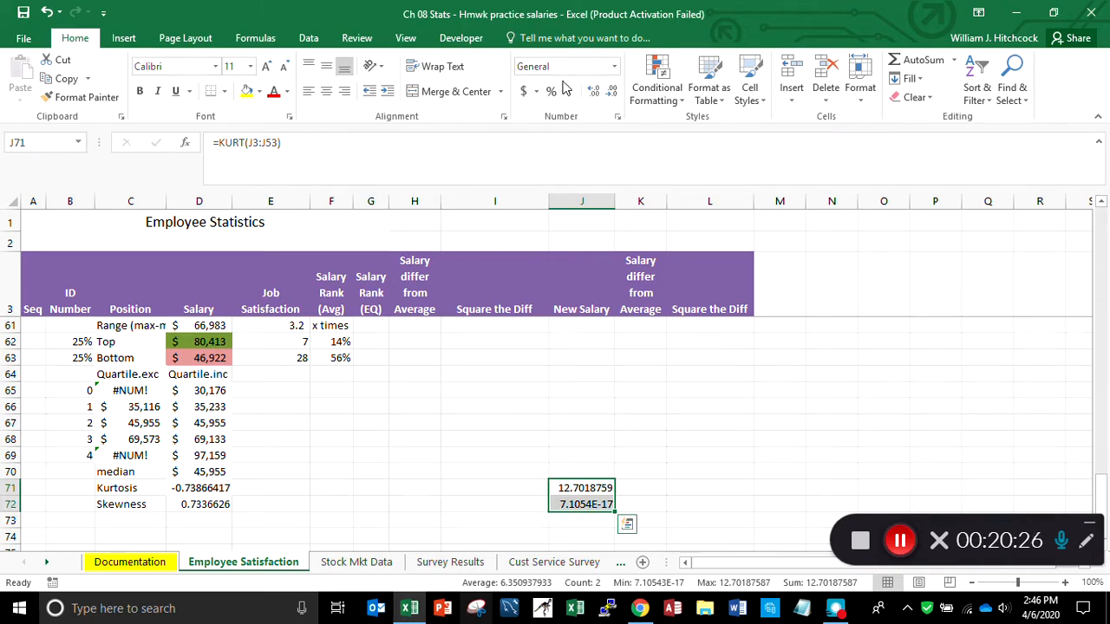
pyautogui.click(568, 92)
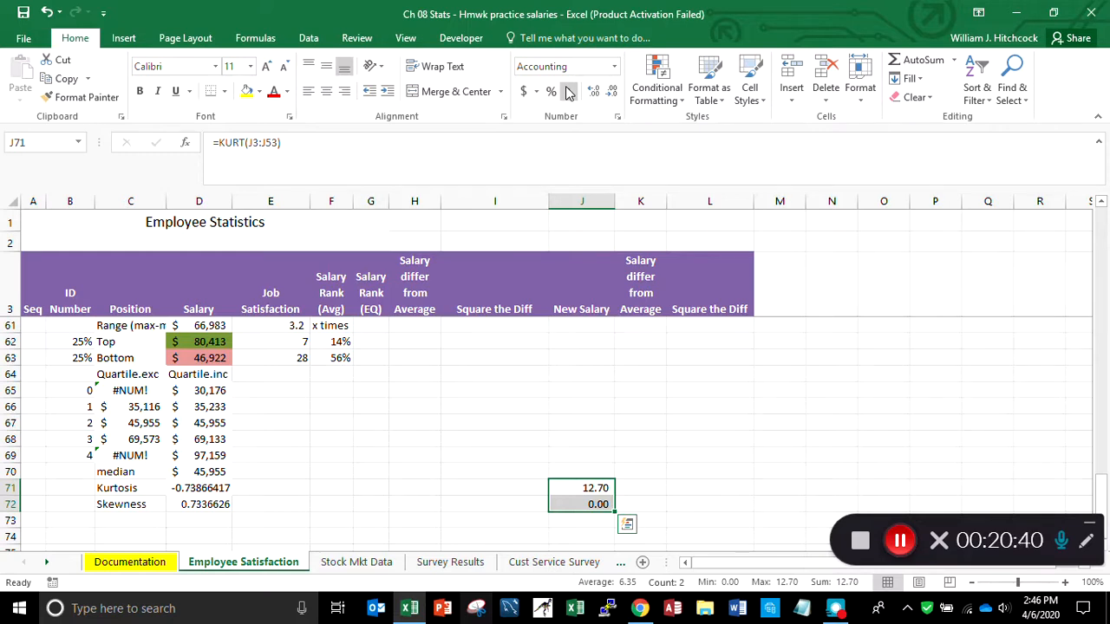
pyautogui.press('Down')
pyautogui.press('Up')
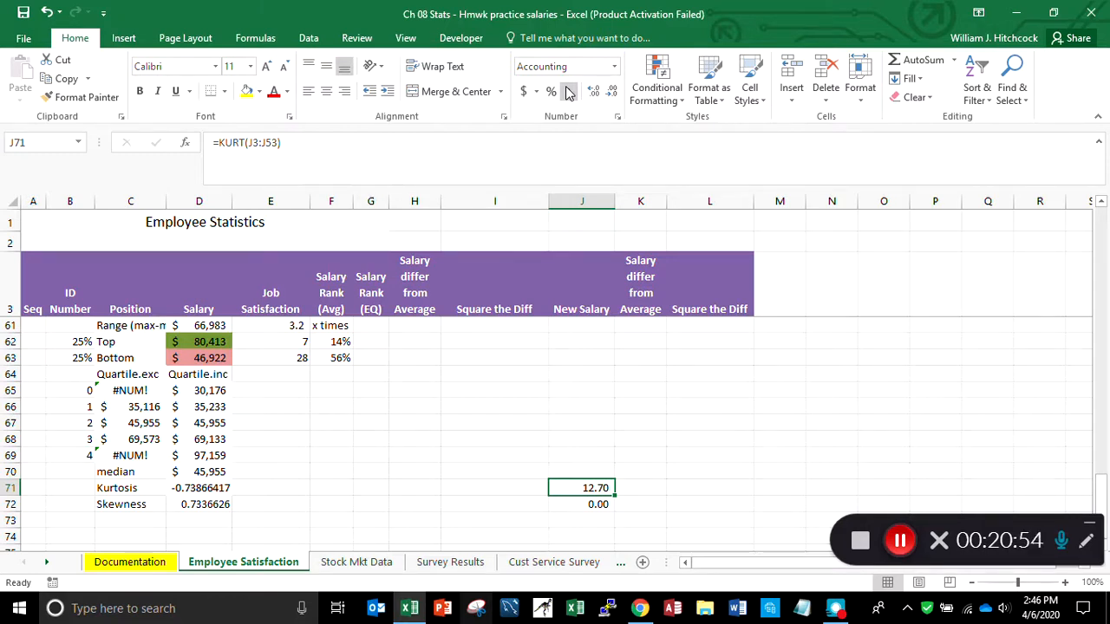
# Format the original Salary column's kurtosis and skewness in D71:D72 with the comma style and two decimals.
pyautogui.press('Left')
pyautogui.press('Left')
pyautogui.press('Left')
pyautogui.press('Left')
pyautogui.press('Left')
pyautogui.press('Left')
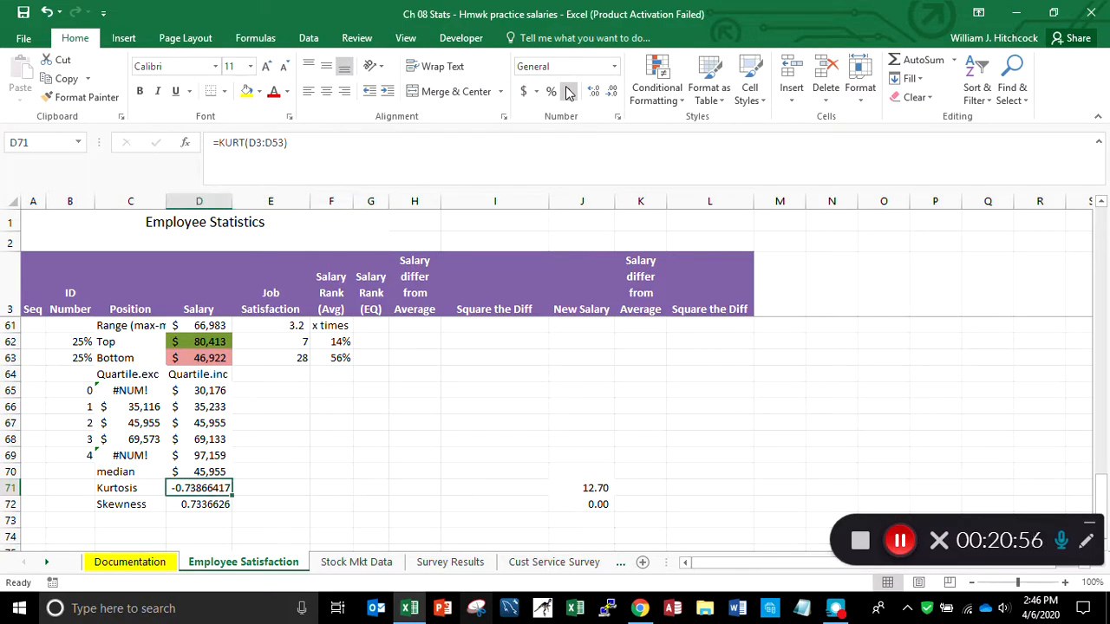
pyautogui.hotkey('shift', 'Down')
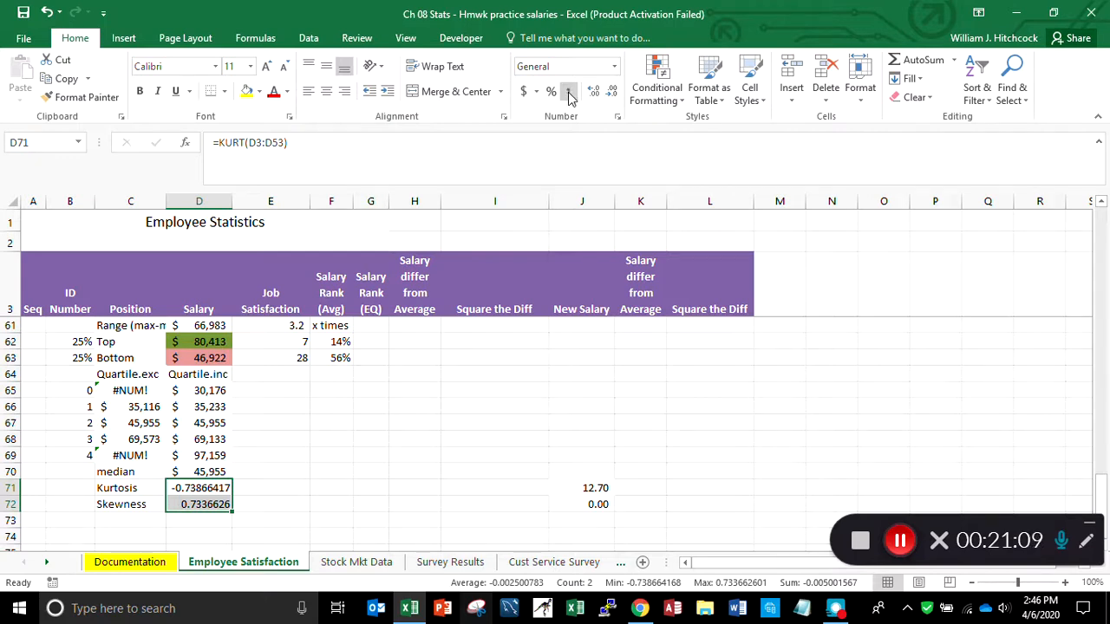
pyautogui.click(569, 94)
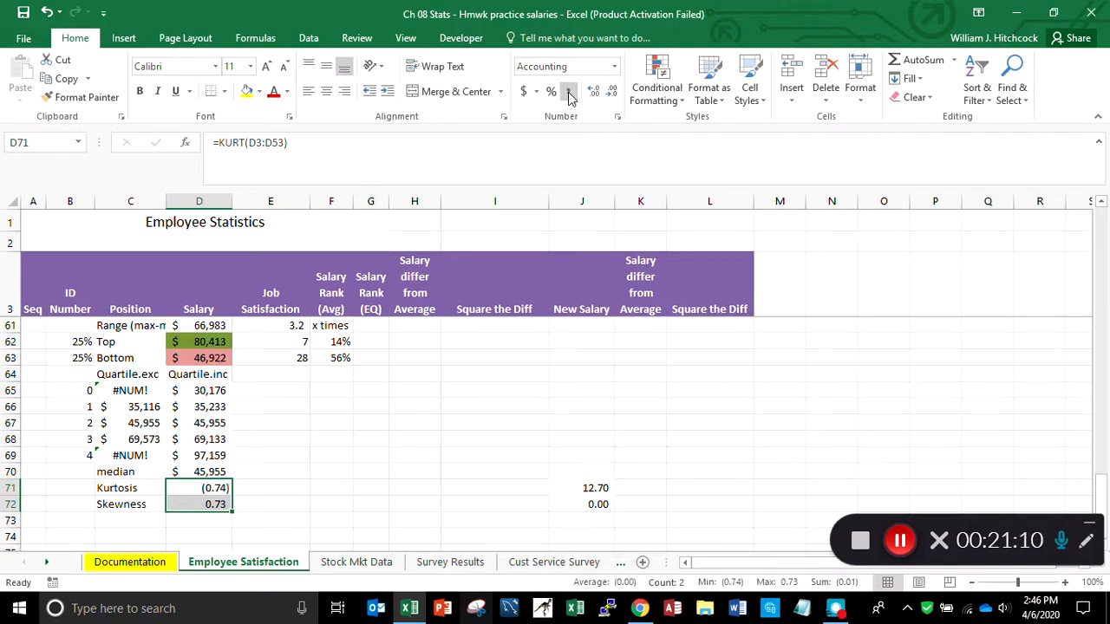